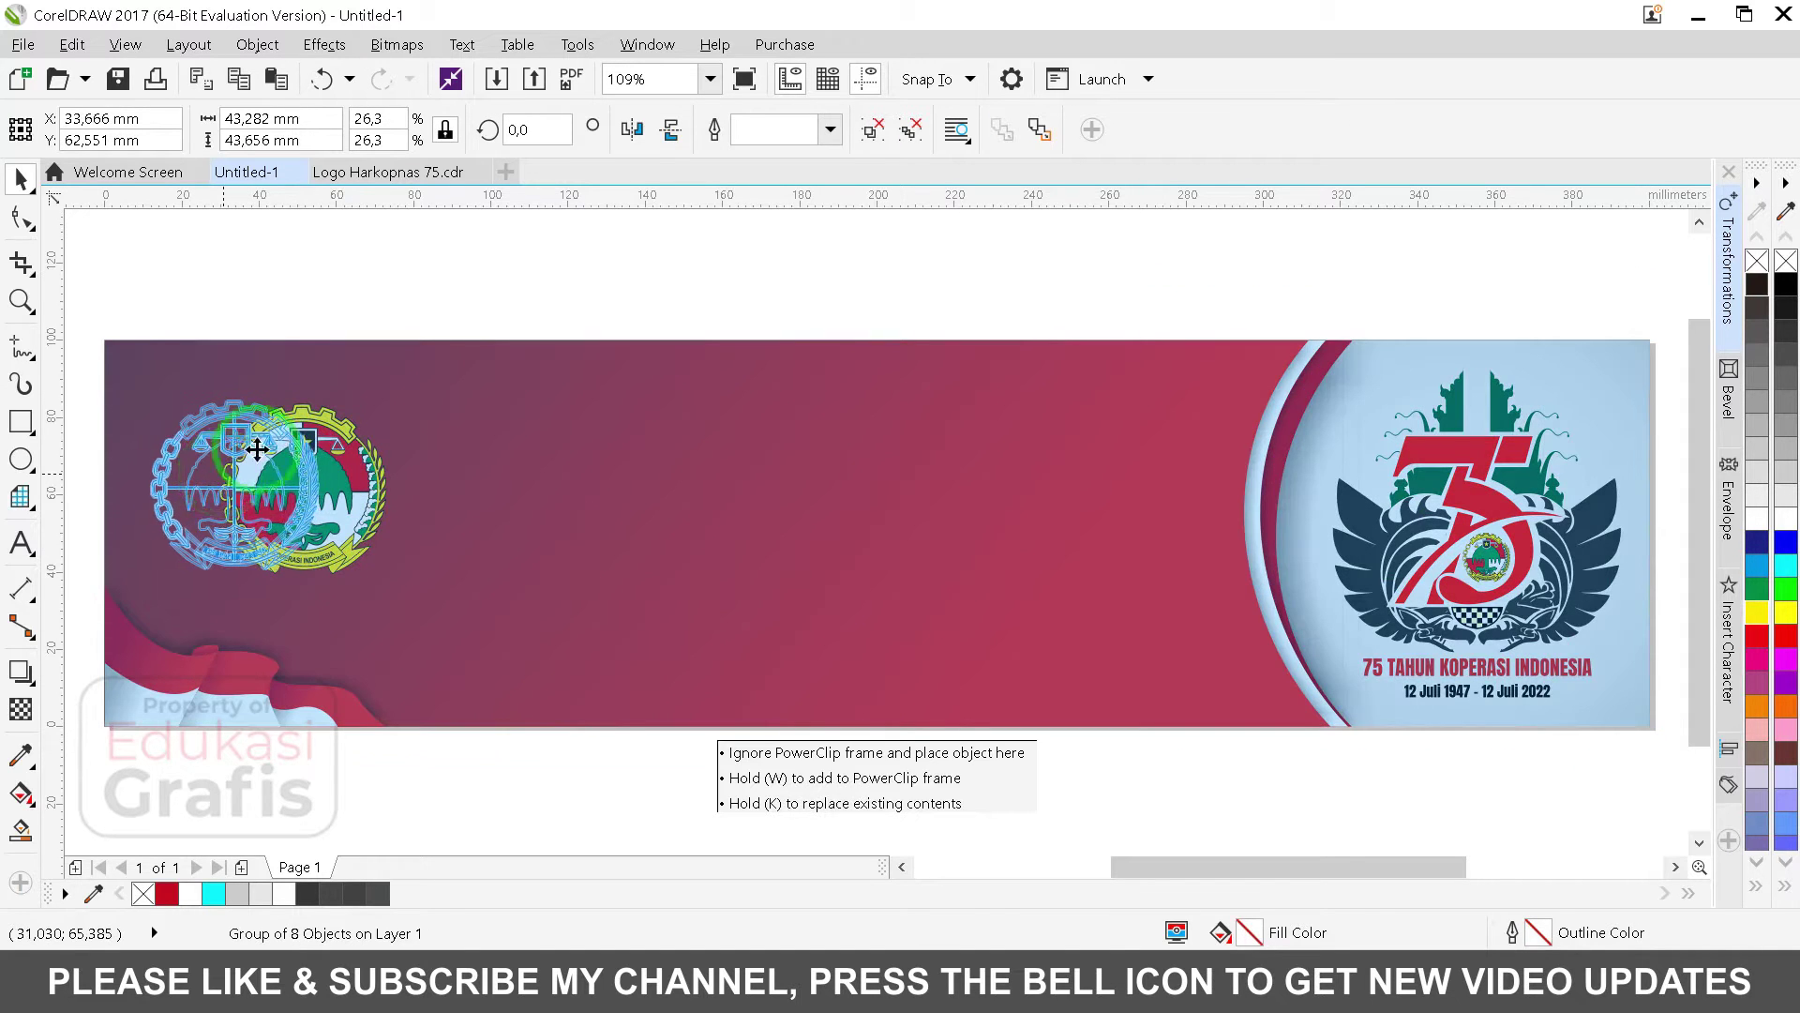
# Step: Enter text lines "dirgahayu", "koperasi indonesia", "ke", "12 Juli 1947 - 12 Juli 2022" and "pemulihan ekonomi melalui kedaulatan pangan dan energi bersama koperasi" on the banner
pyautogui.click(398, 334)
pyautogui.press('F8')
pyautogui.click(465, 487)
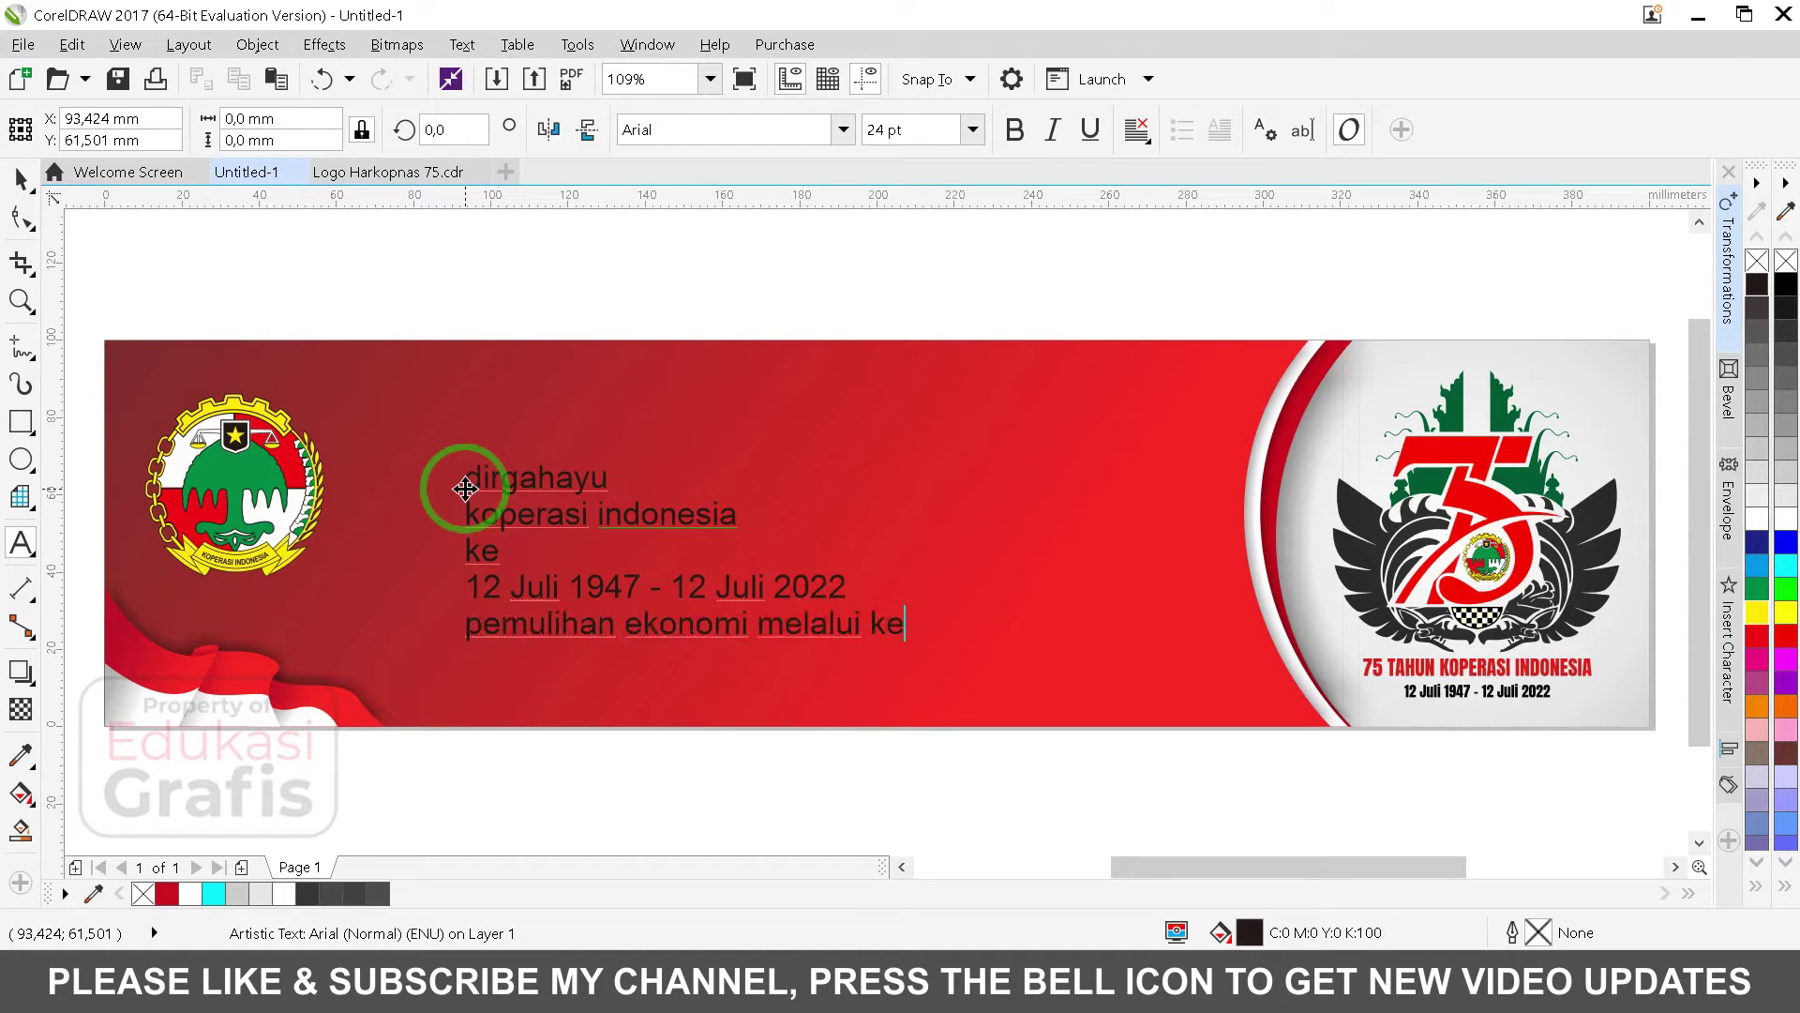
# Step: Move the text block down toward the banner's lower left and set its font to Bebas Neue
pyautogui.moveTo(1024, 630); pyautogui.dragTo(760, 691)
pyautogui.click(843, 130)
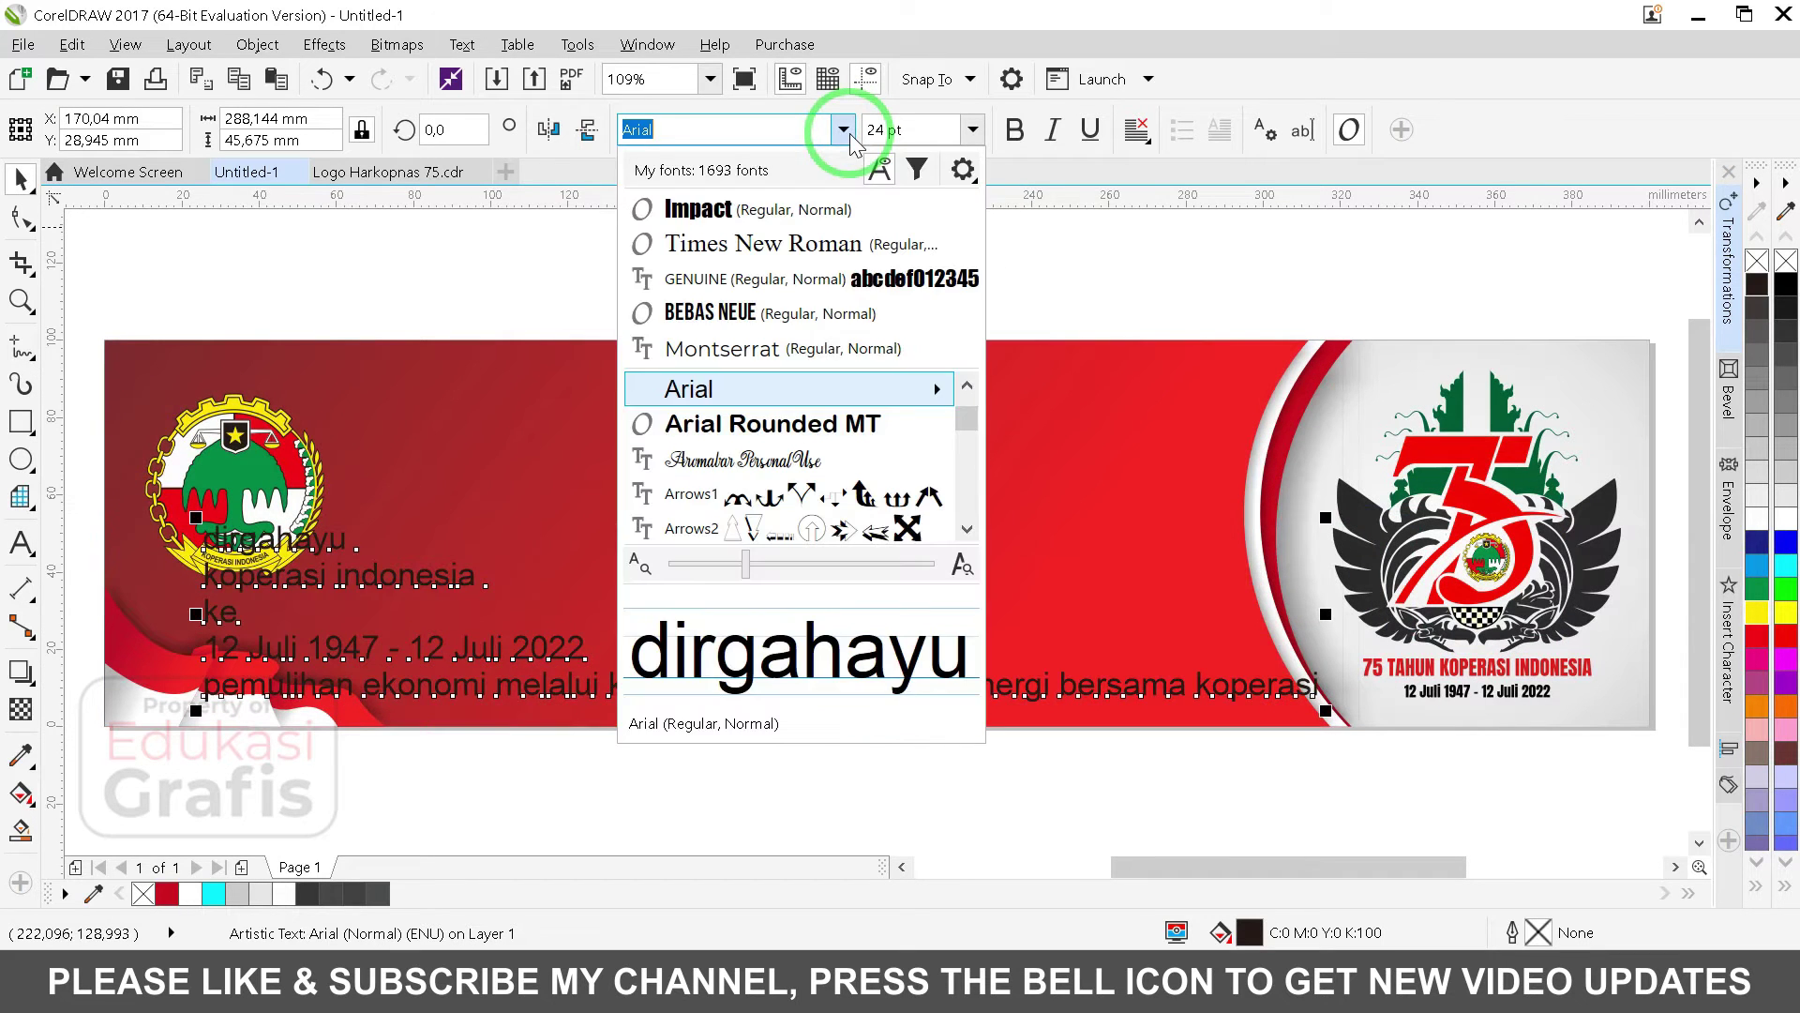
pyautogui.write('bebas')
pyautogui.press('Return')
# Step: Split the text into separate lines and set "dirgahayu" and "koperasi indonesia" in Impact at about 56 pt
pyautogui.moveTo(707, 710); pyautogui.dragTo(899, 690)
pyautogui.keyDown('shift'); pyautogui.click(581, 563); pyautogui.keyUp('shift')
pyautogui.moveTo(601, 498); pyautogui.dragTo(866, 352)
pyautogui.click(842, 127)
pyautogui.write('im')
pyautogui.press('Return')
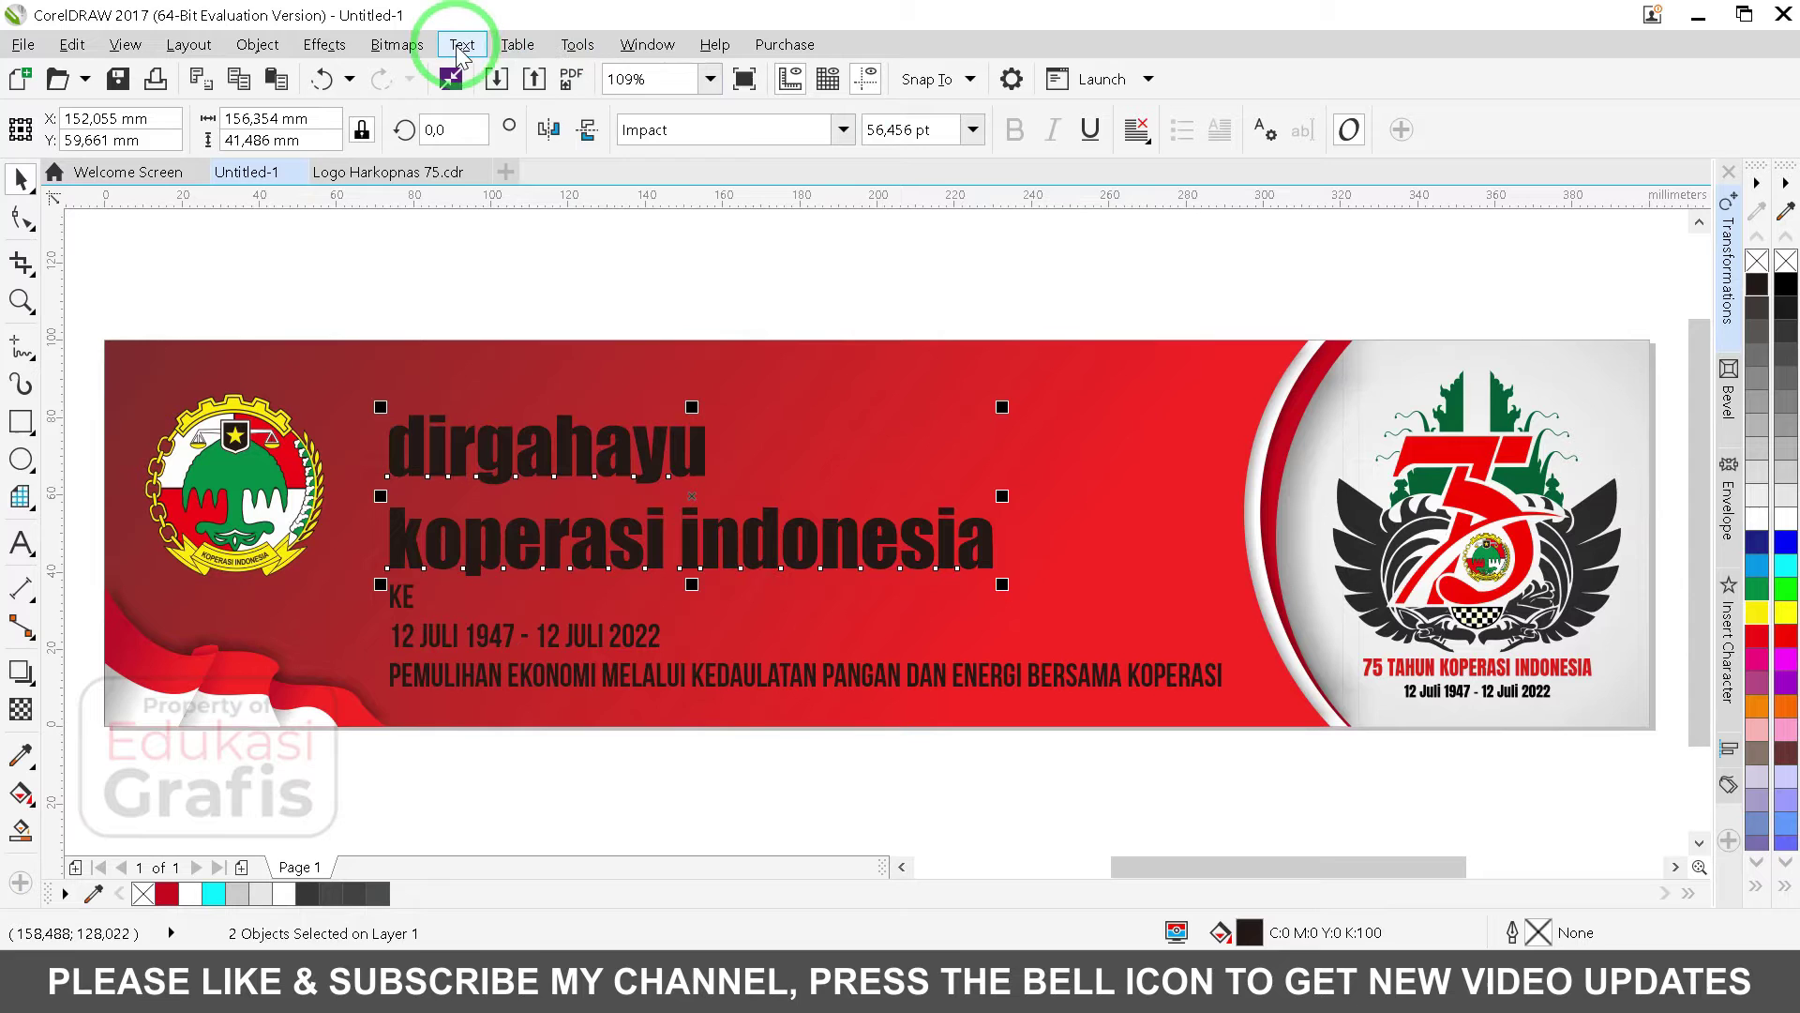
# Step: Change the case of the two large title lines to UPPERCASE
pyautogui.click(462, 47)
pyautogui.click(558, 670)
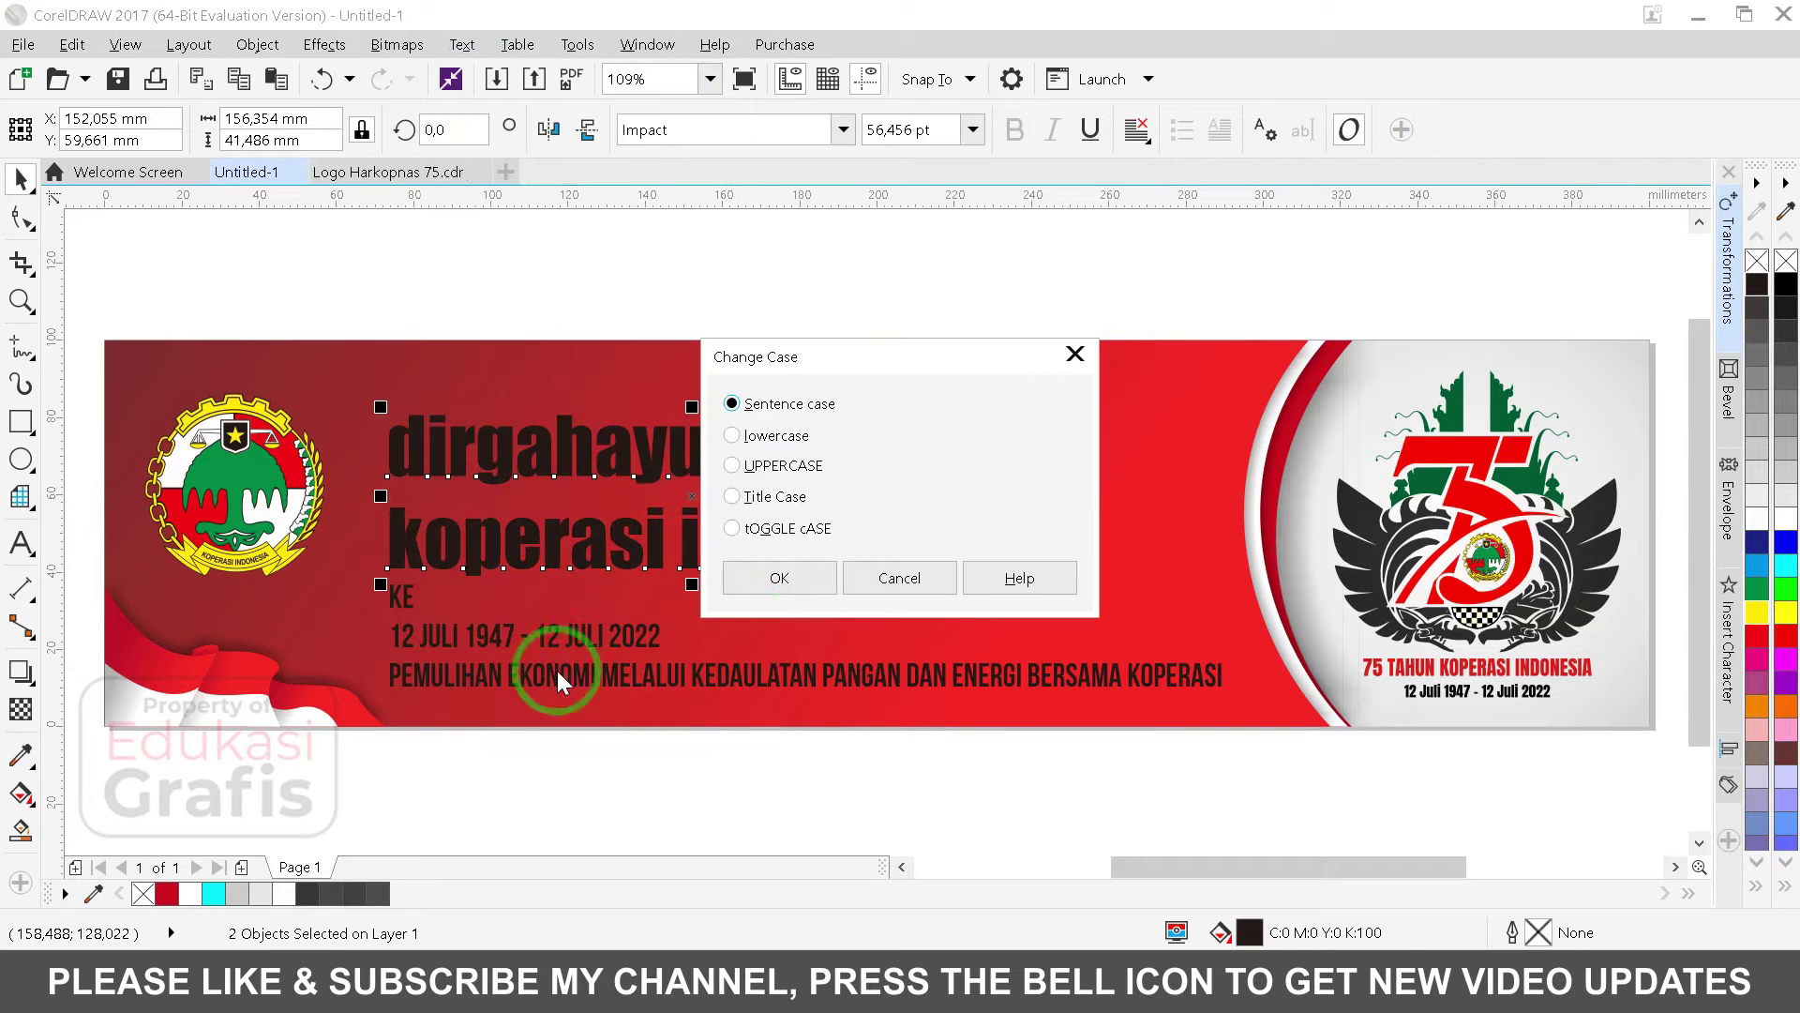
pyautogui.click(778, 466)
pyautogui.click(780, 570)
# Step: Enlarge DIRGAHAYU and scale KOPERASI INDONESIA beneath it so both title lines have the same width
pyautogui.click(811, 279)
pyautogui.click(714, 439)
pyautogui.moveTo(740, 398); pyautogui.dragTo(938, 312)
pyautogui.moveTo(1016, 552); pyautogui.dragTo(943, 488)
pyautogui.scroll(3, 980, 550)
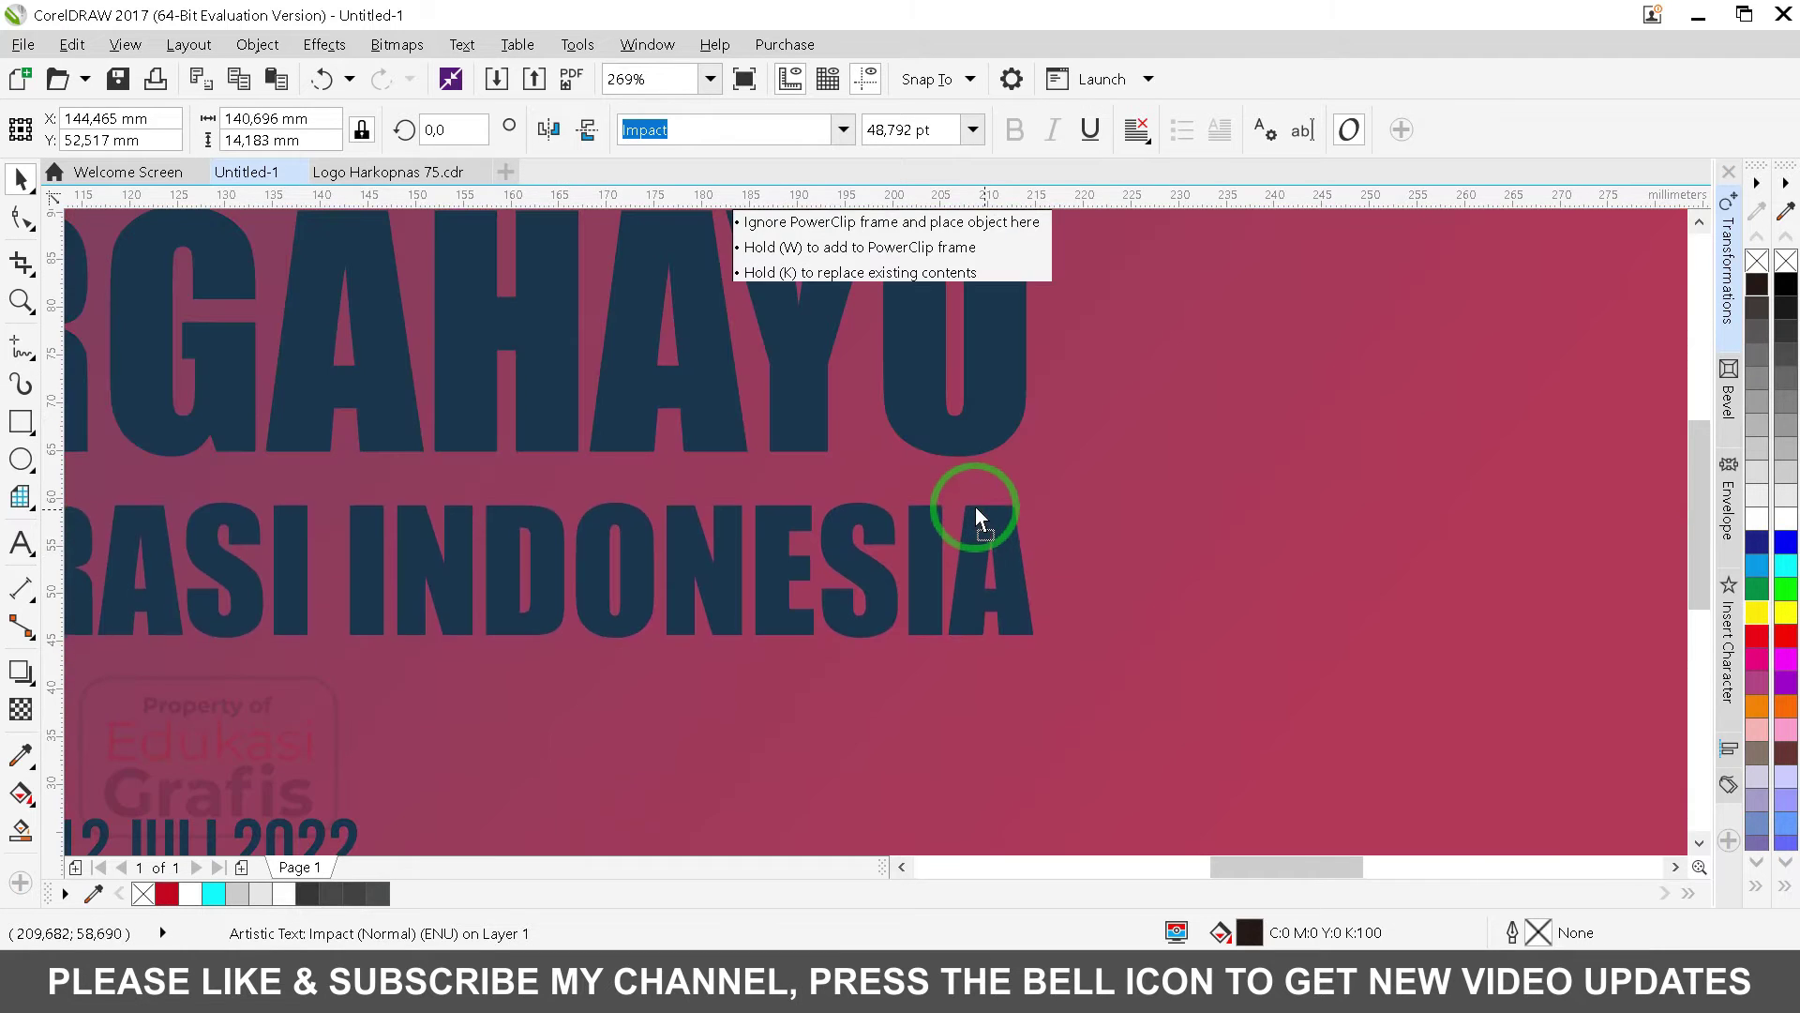
pyautogui.press('F4')
pyautogui.keyDown('shift'); pyautogui.click(1194, 486); pyautogui.keyUp('shift')
pyautogui.keyDown('shift'); pyautogui.click(1194, 486); pyautogui.keyUp('shift')
pyautogui.moveTo(341, 313); pyautogui.dragTo(948, 562)
# Step: Set the font of the date line "12 Juli 1947 - 12 Juli 2022" to Impact
pyautogui.click(650, 631)
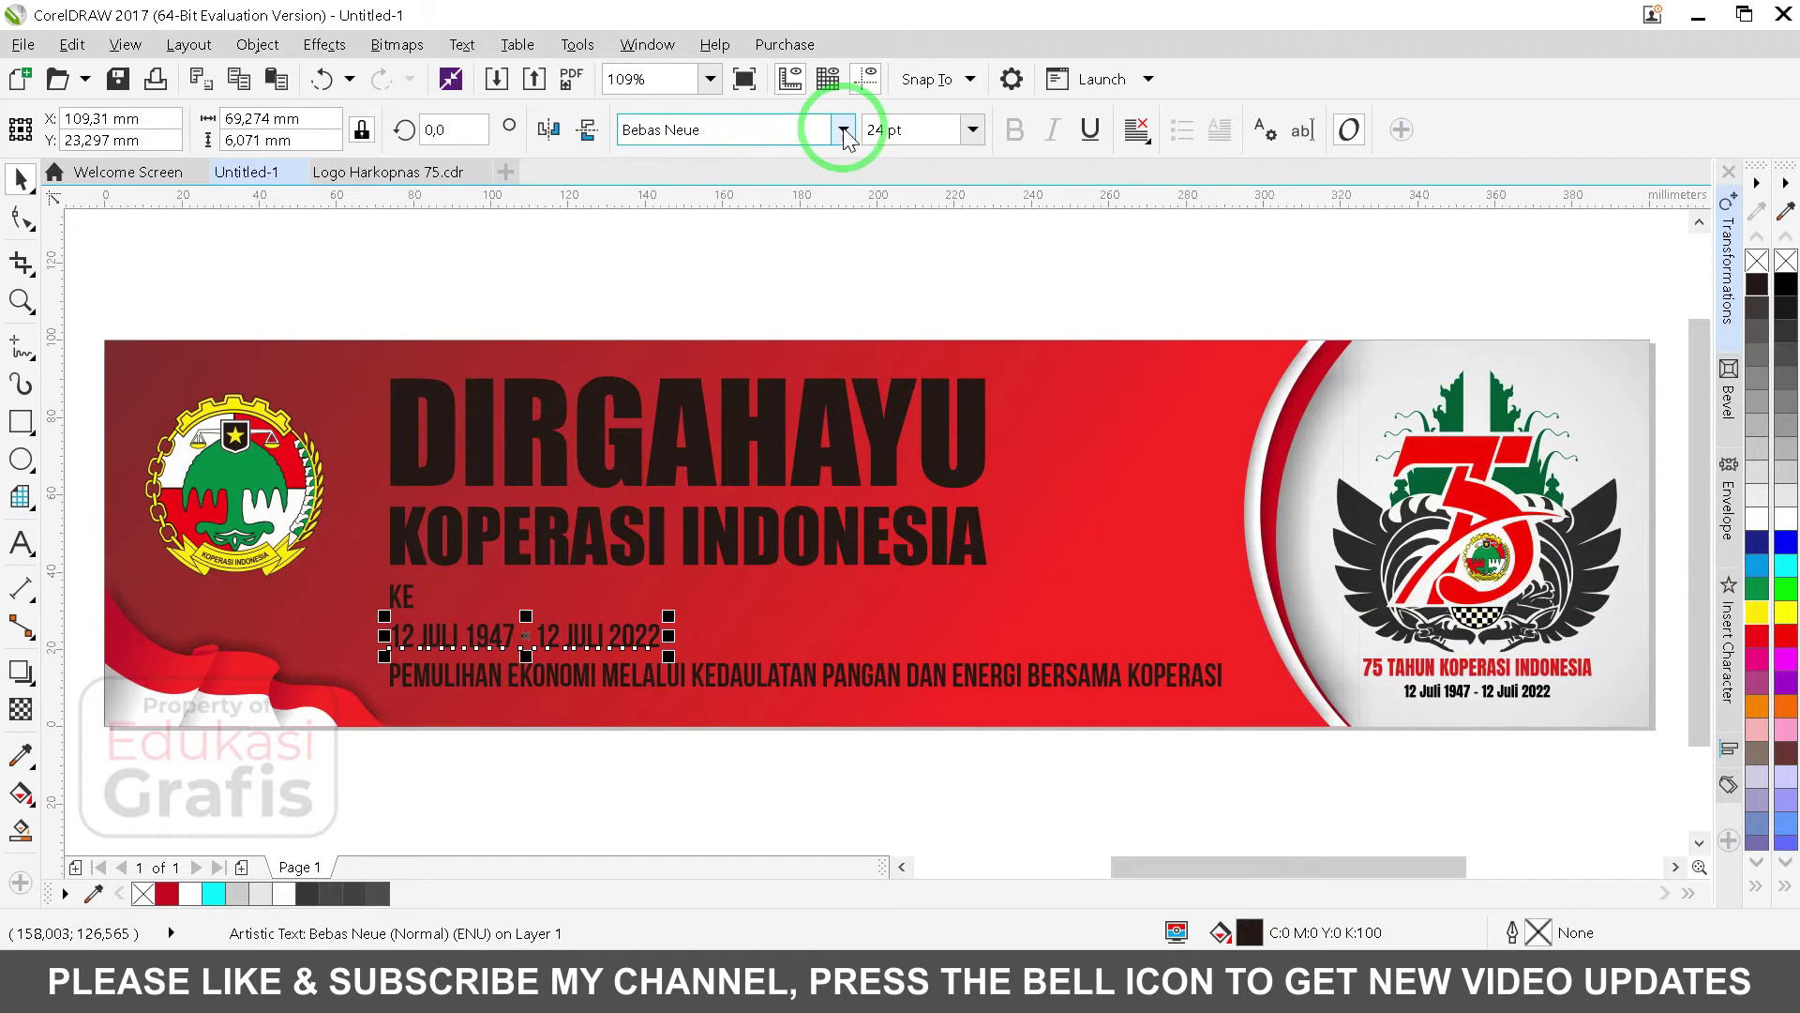
pyautogui.click(843, 129)
pyautogui.click(783, 214)
pyautogui.press('Escape')
# Step: Move "ke" to the right of DIRGAHAYU and format it as lowercase Times New Roman in bold italic
pyautogui.moveTo(408, 601); pyautogui.dragTo(1036, 472)
pyautogui.click(843, 130)
pyautogui.write('times')
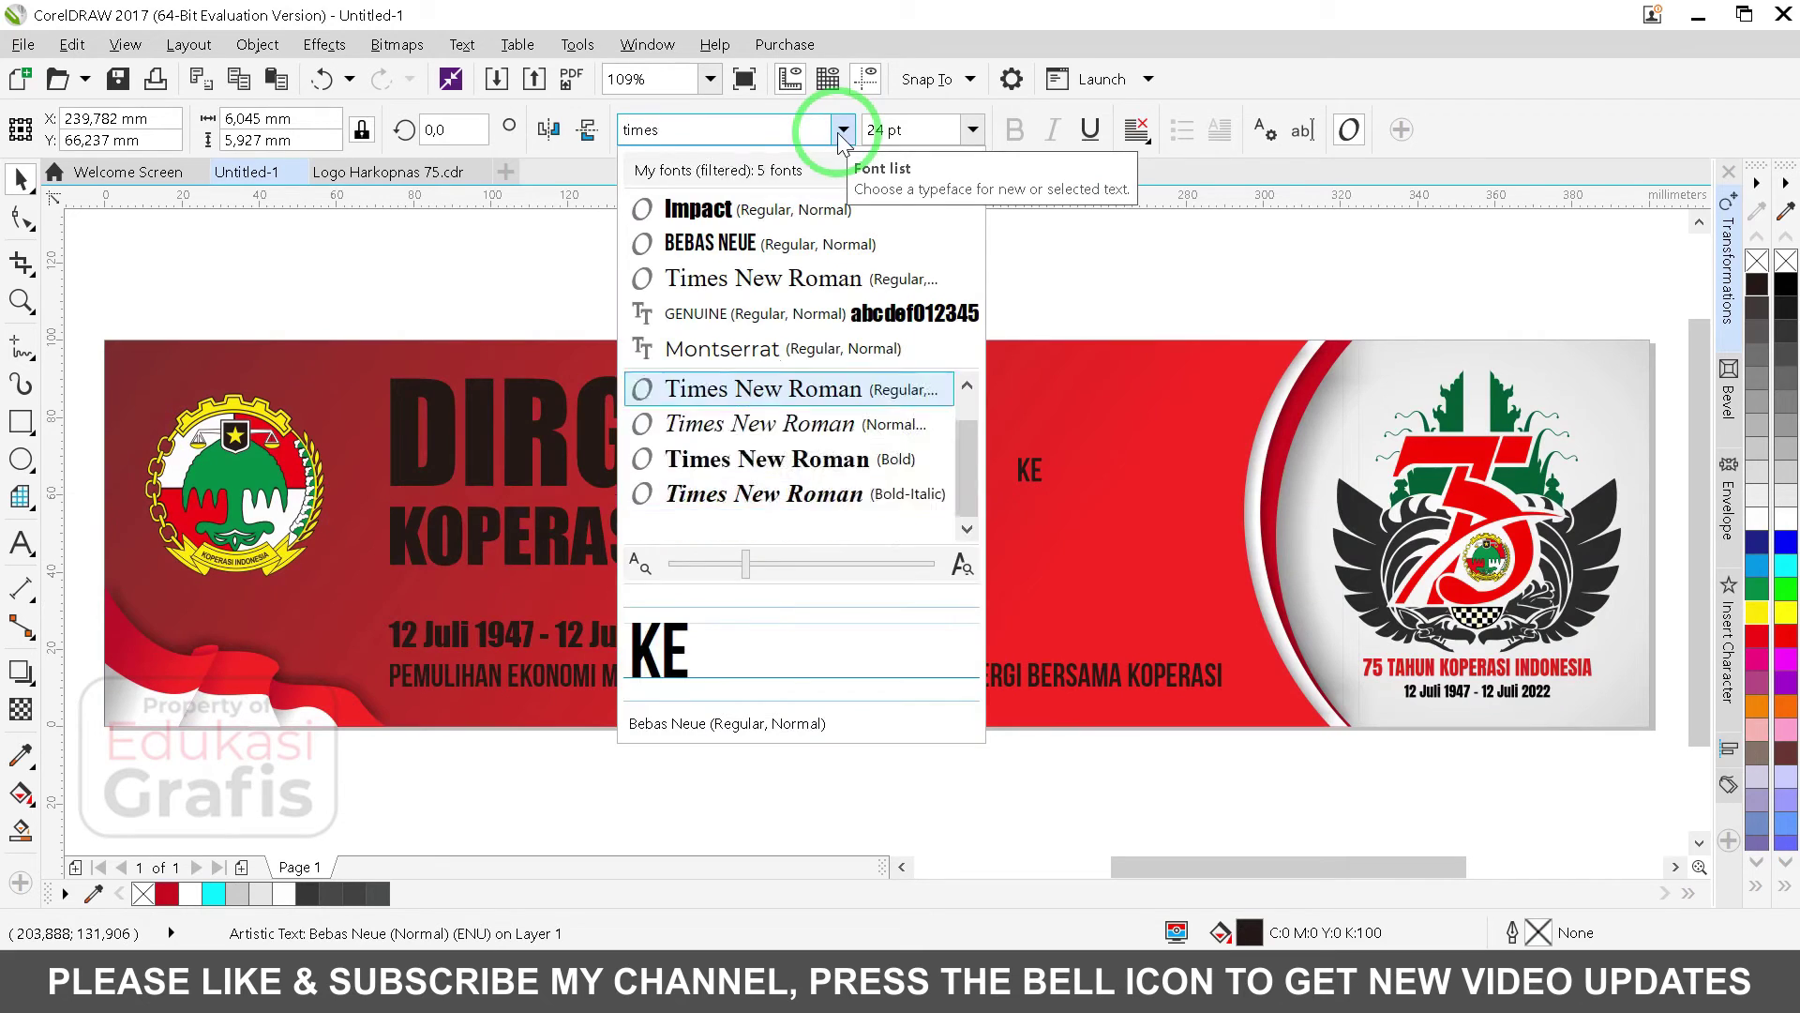
pyautogui.press('Return')
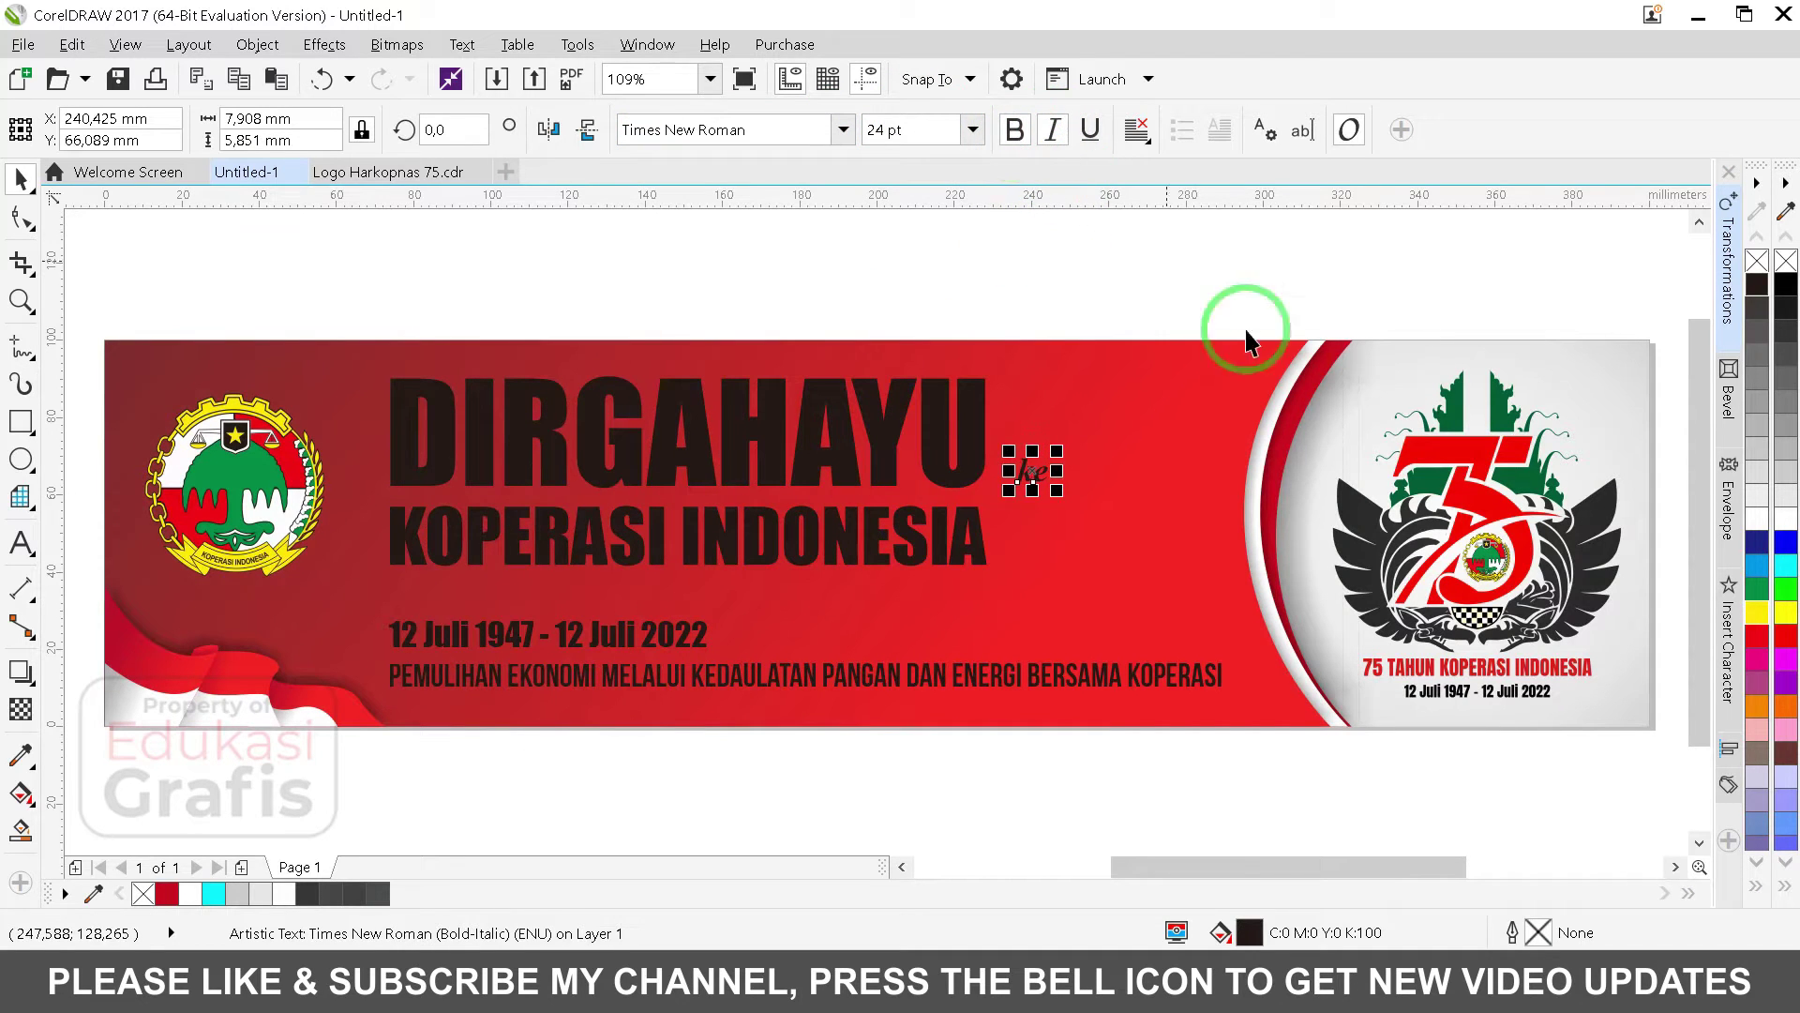
pyautogui.click(1271, 644)
# Step: Enlarge "ke" beside the title and scale up the two title lines toward the round cooperative logo
pyautogui.moveTo(782, 527); pyautogui.dragTo(772, 532)
pyautogui.press('F4')
pyautogui.moveTo(374, 301); pyautogui.dragTo(531, 425)
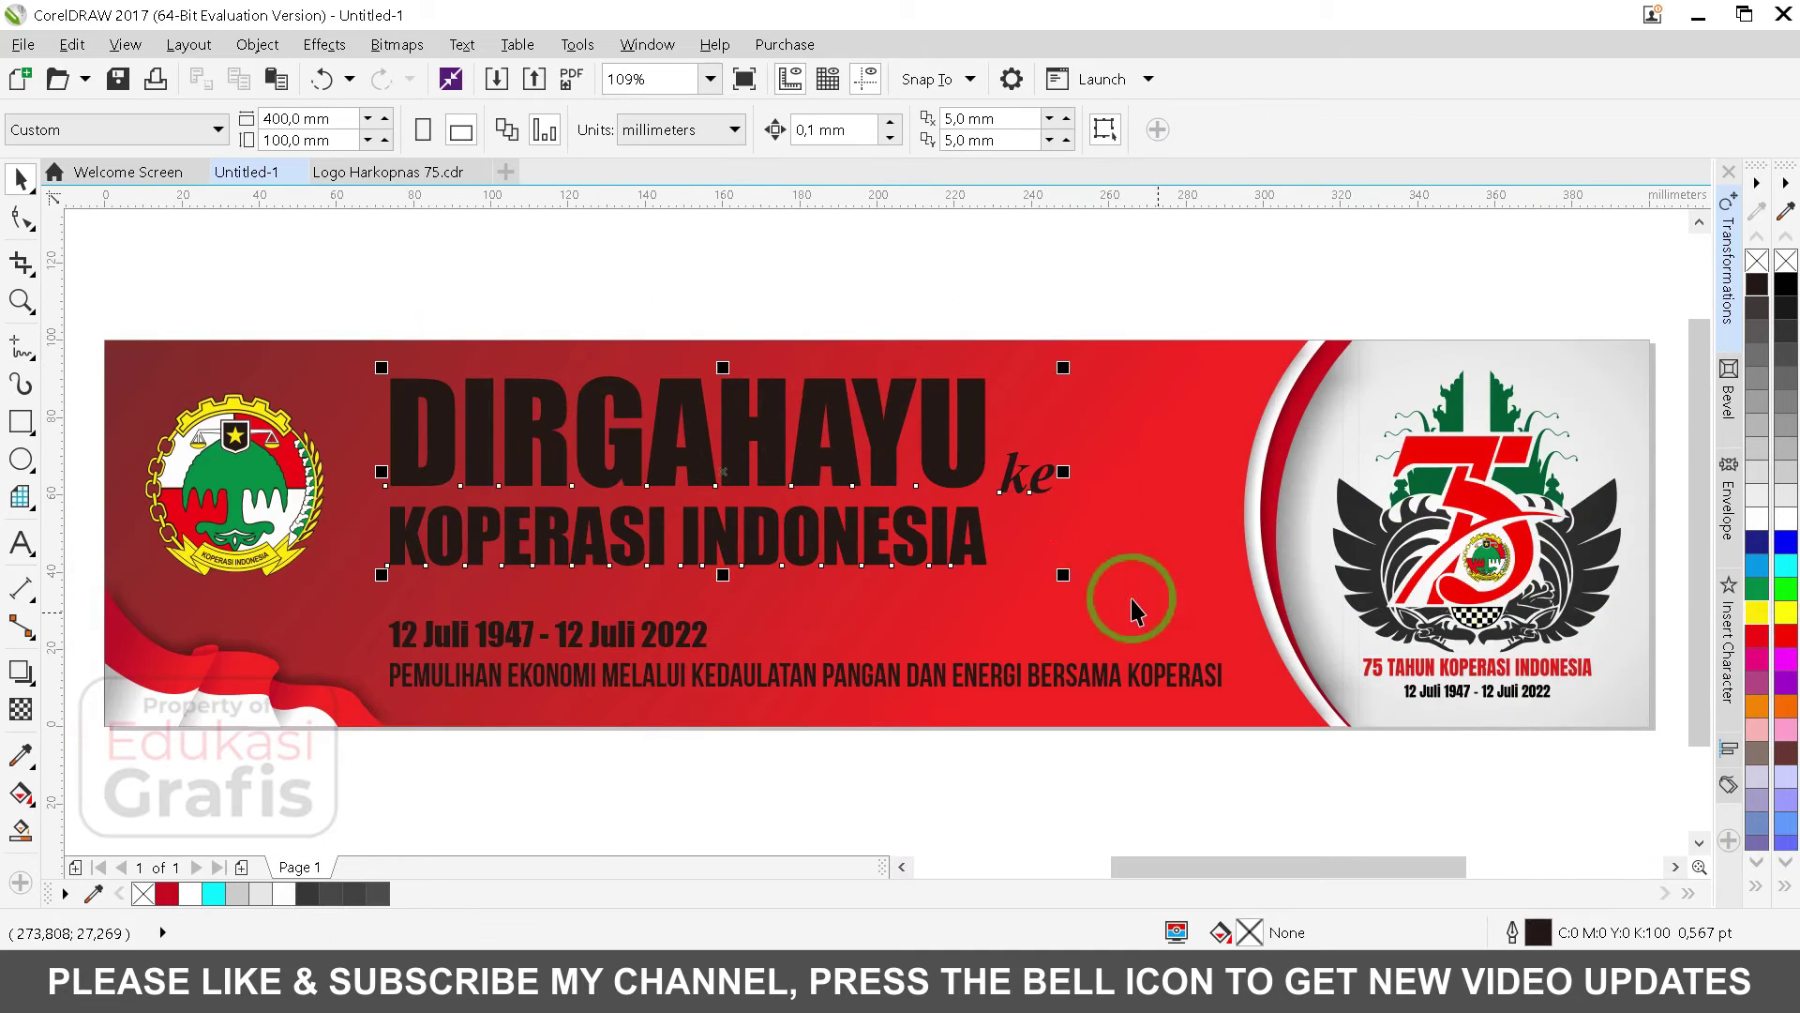
pyautogui.click(969, 548)
pyautogui.moveTo(381, 576); pyautogui.dragTo(353, 585)
# Step: Fill all the banner text white and recolour the date line yellow
pyautogui.click(882, 530)
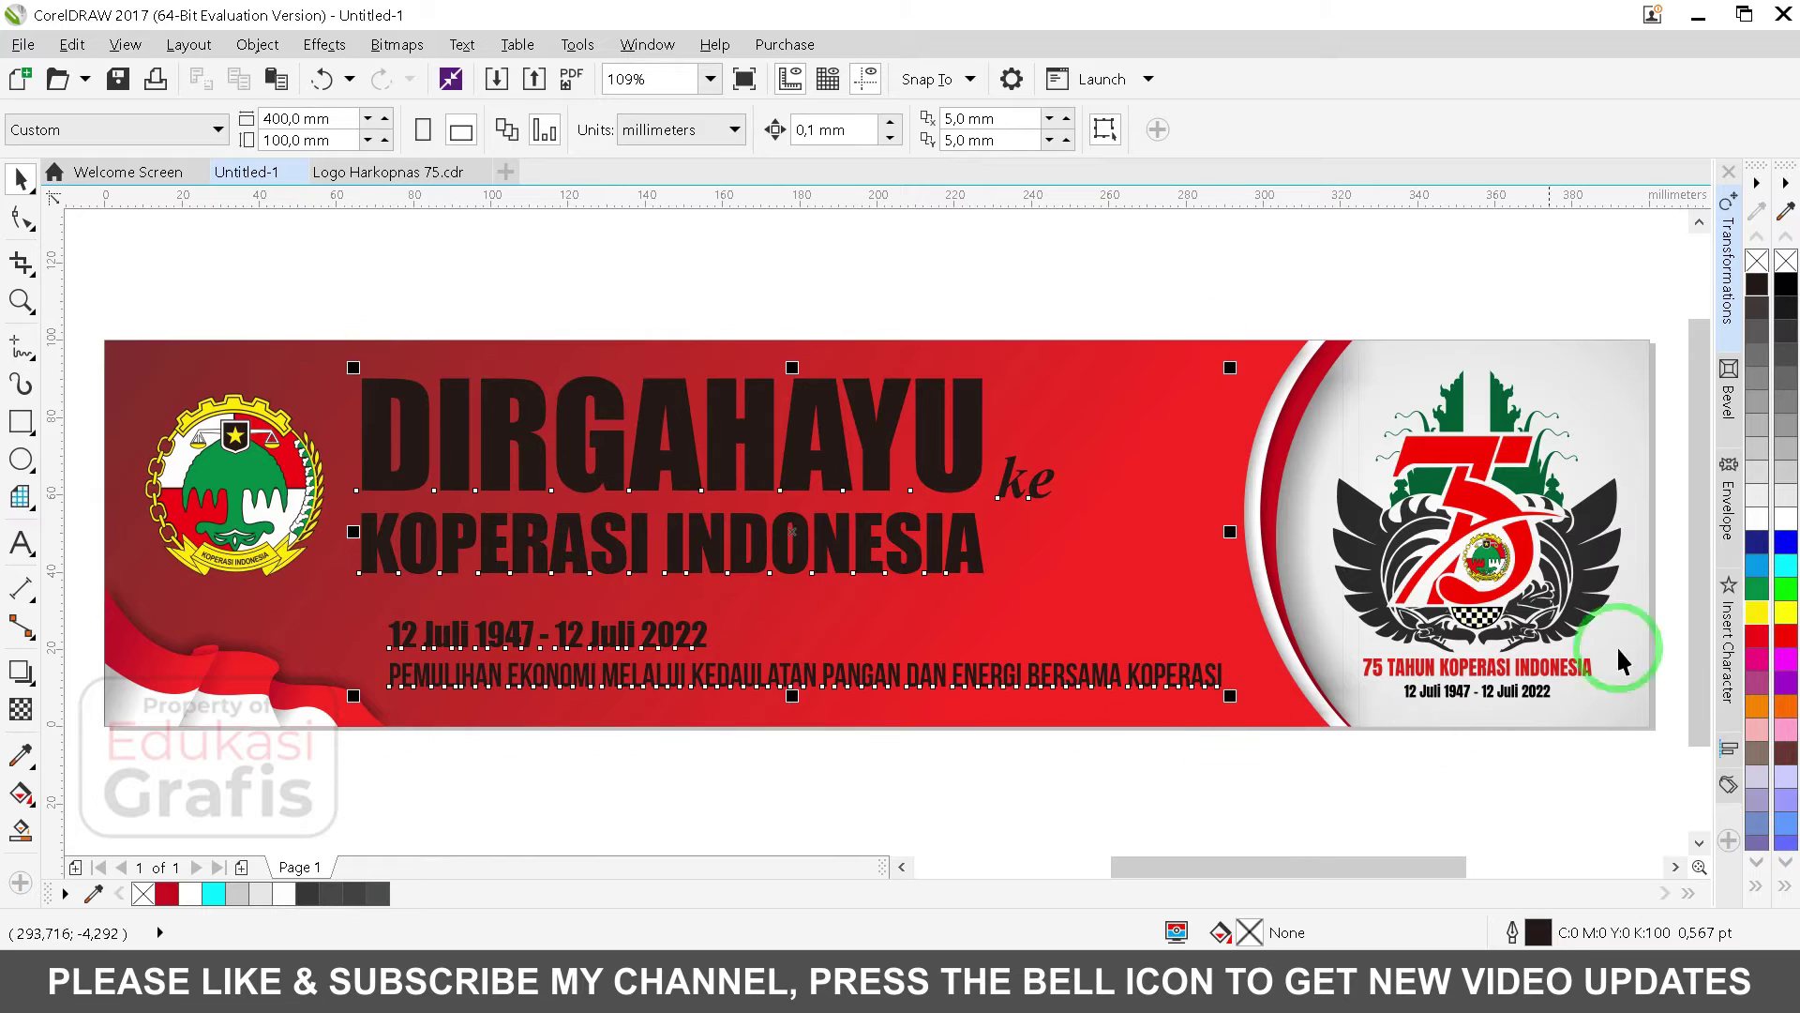
pyautogui.hotkey('ctrl', 'u')
pyautogui.click(1757, 518)
pyautogui.click(776, 266)
pyautogui.click(703, 631)
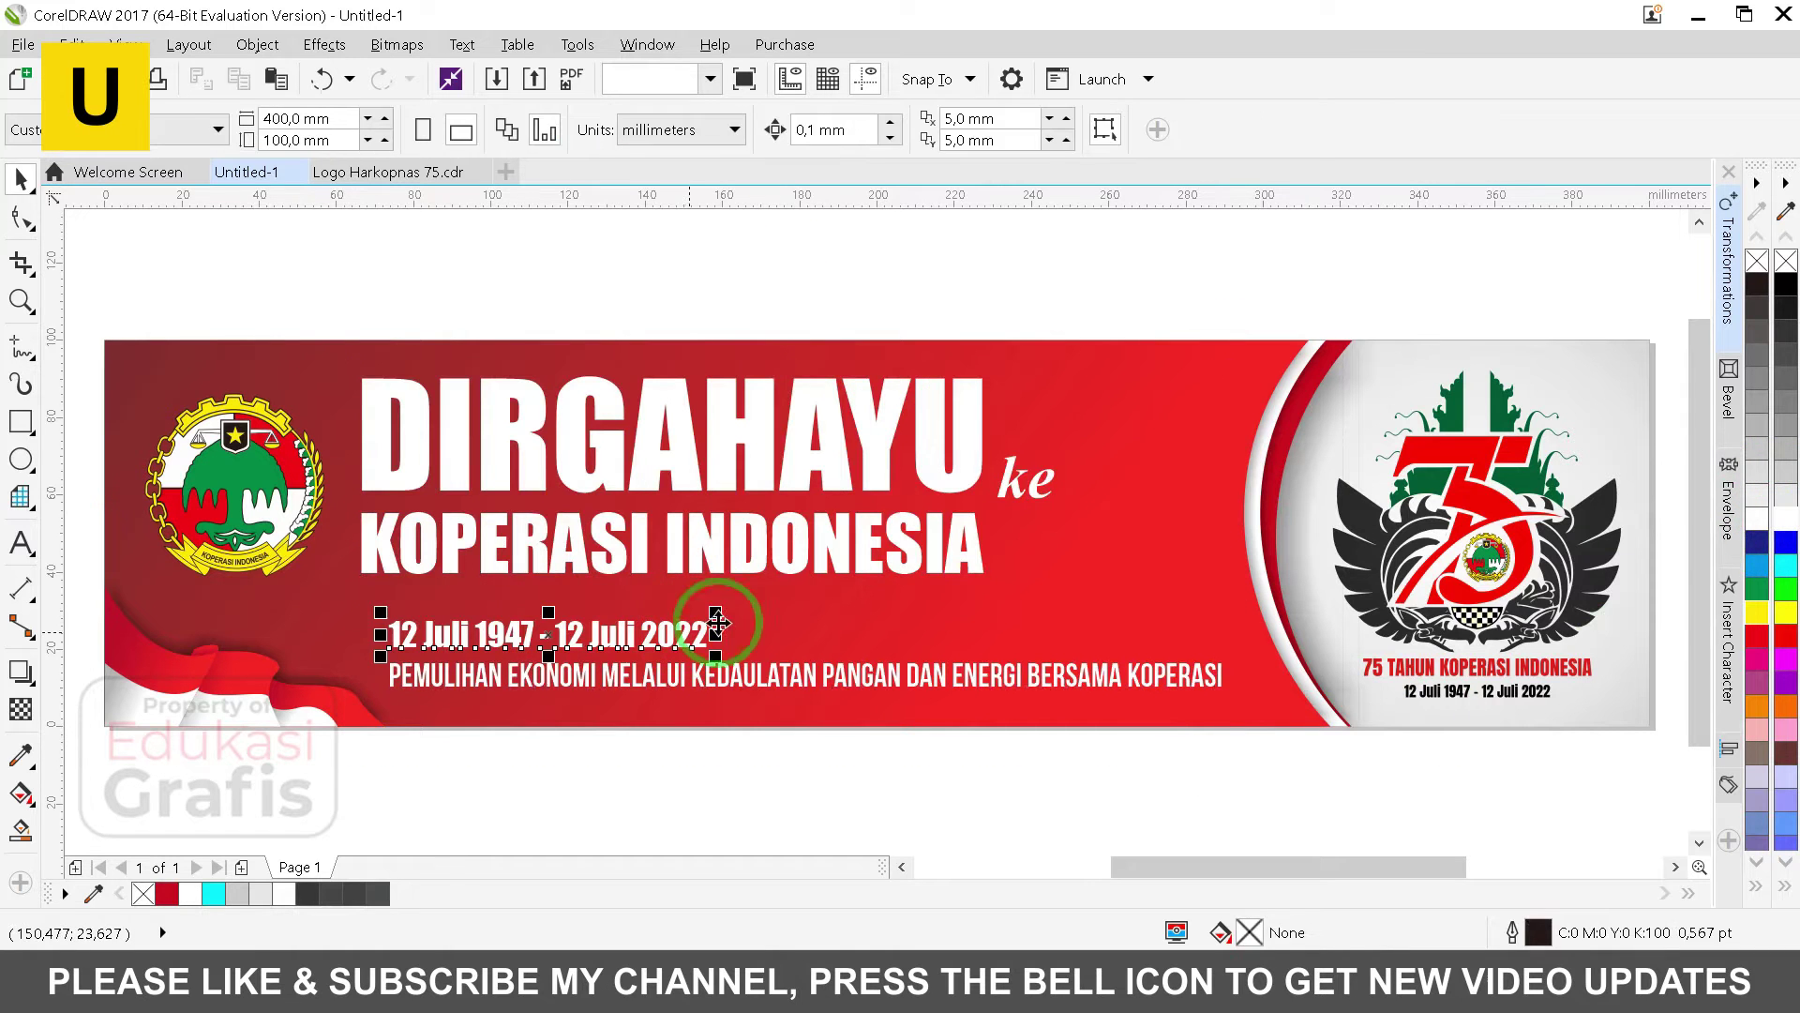
pyautogui.click(1757, 614)
# Step: Left-align the date line and tagline with the title, and enlarge the date to about 33 pt
pyautogui.press('l')
pyautogui.keyDown('shift'); pyautogui.click(950, 526); pyautogui.keyUp('shift')
pyautogui.moveTo(692, 611); pyautogui.dragTo(794, 621)
pyautogui.click(796, 675)
pyautogui.moveTo(376, 655); pyautogui.dragTo(450, 623)
# Step: Enlarge the yellow date line slightly and reposition it between the title and the tagline
pyautogui.click(790, 629)
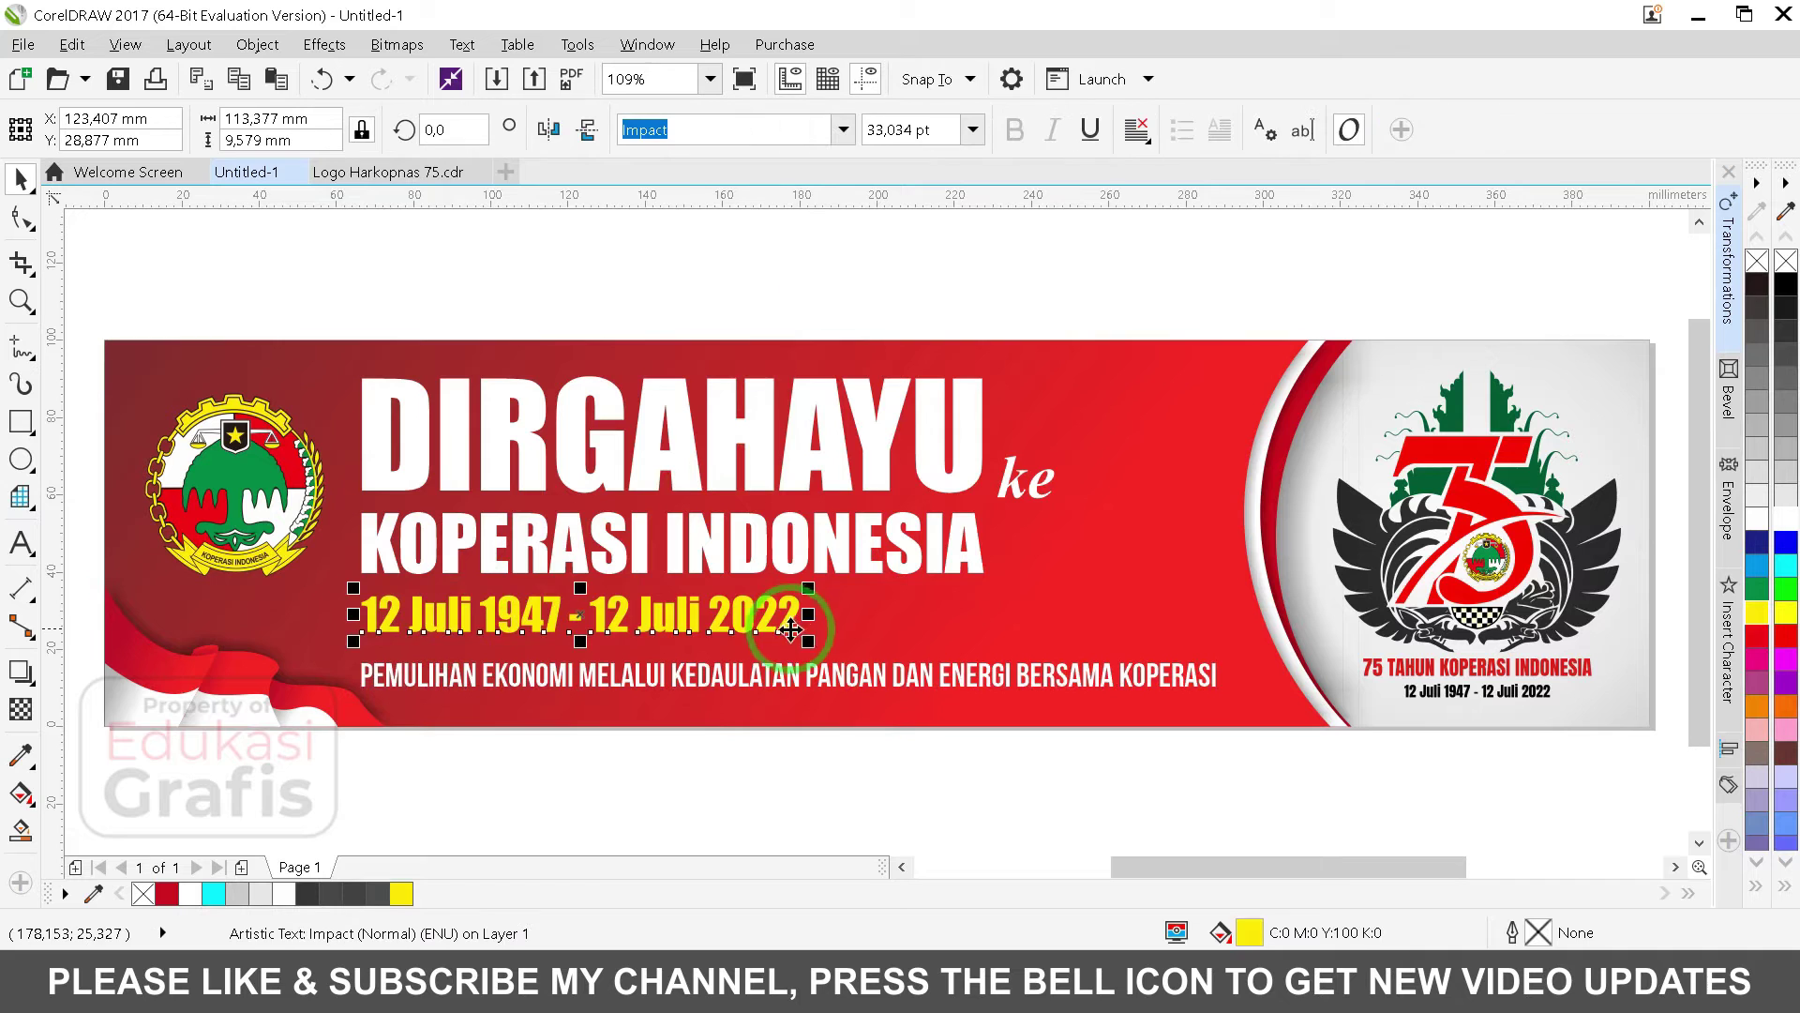
pyautogui.moveTo(809, 641); pyautogui.dragTo(835, 588)
pyautogui.moveTo(969, 554); pyautogui.dragTo(971, 545)
pyautogui.click(807, 618)
pyautogui.moveTo(808, 618); pyautogui.dragTo(809, 629)
# Step: Scale the two title lines together to about 171 × 55 mm
pyautogui.click(931, 536)
pyautogui.keyDown('shift'); pyautogui.click(950, 483); pyautogui.keyUp('shift')
pyautogui.moveTo(993, 574); pyautogui.dragTo(1044, 474)
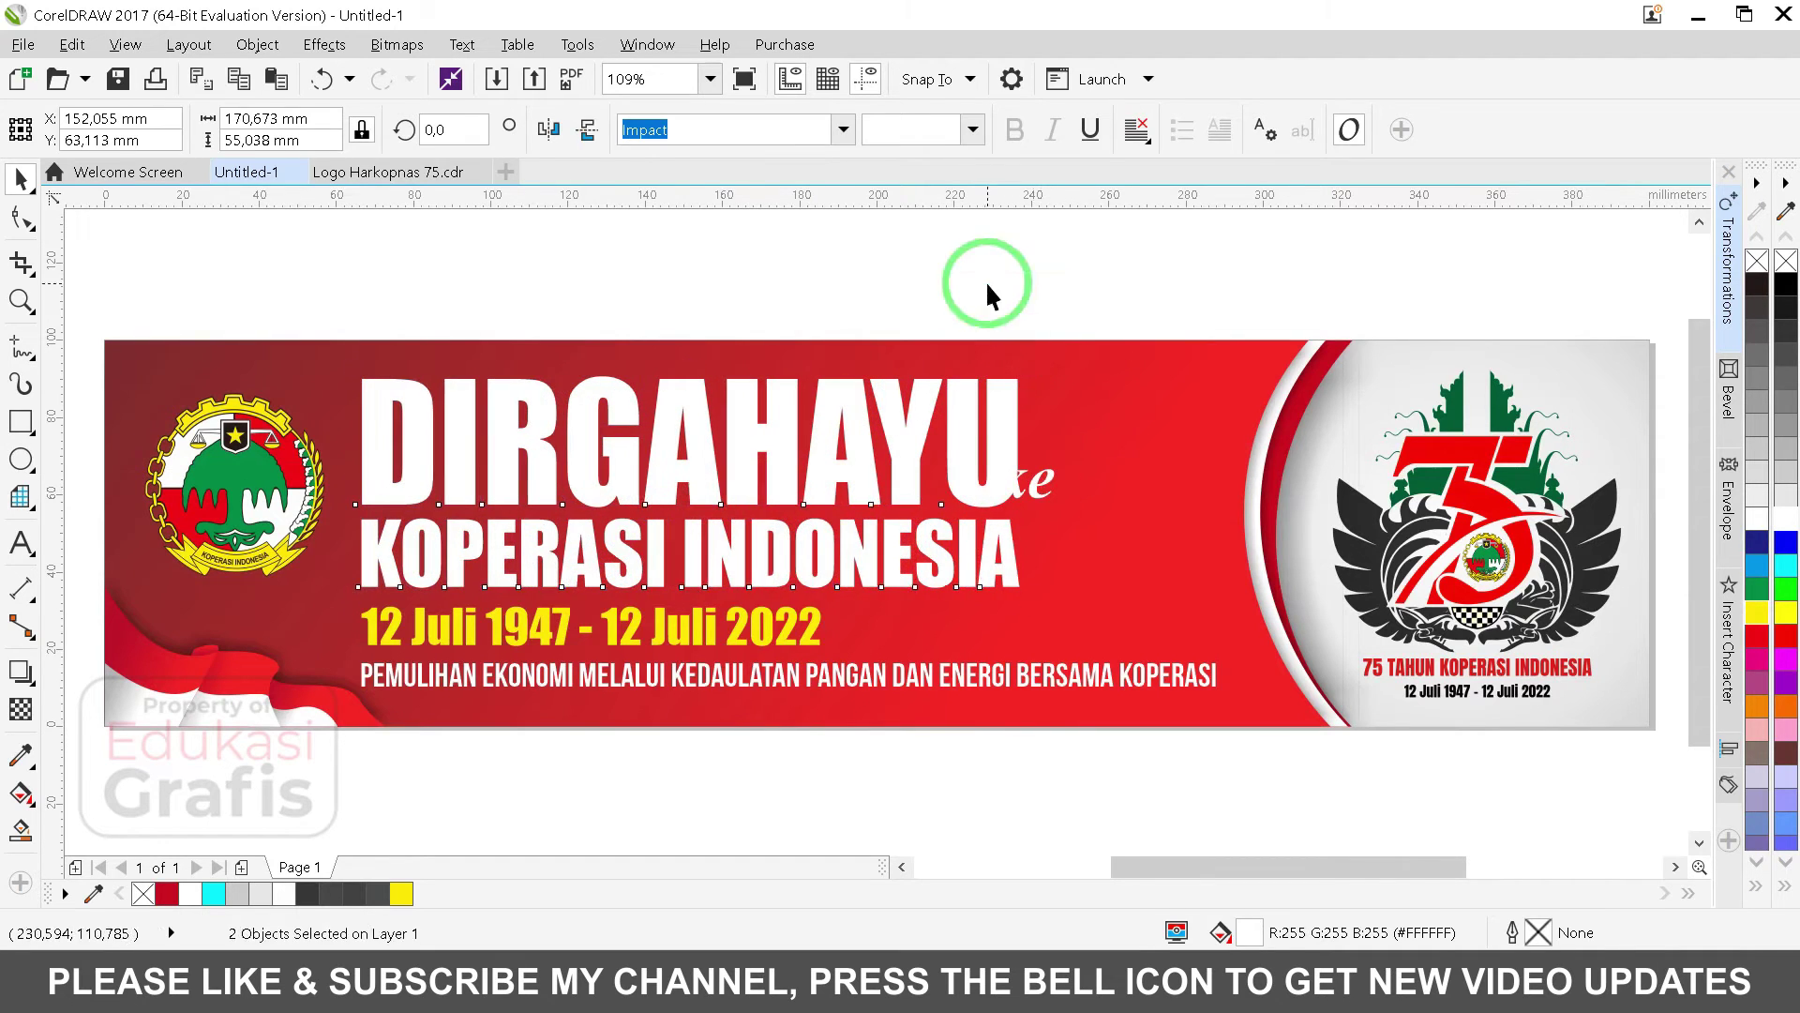
# Step: Copy the 75th anniversary logo to the empty area left of the page and ungroup the copy
pyautogui.click(1491, 467)
pyautogui.scroll(-2, 1492, 468)
pyautogui.moveTo(1489, 468); pyautogui.dragTo(563, 481)
pyautogui.rightClick(564, 481)
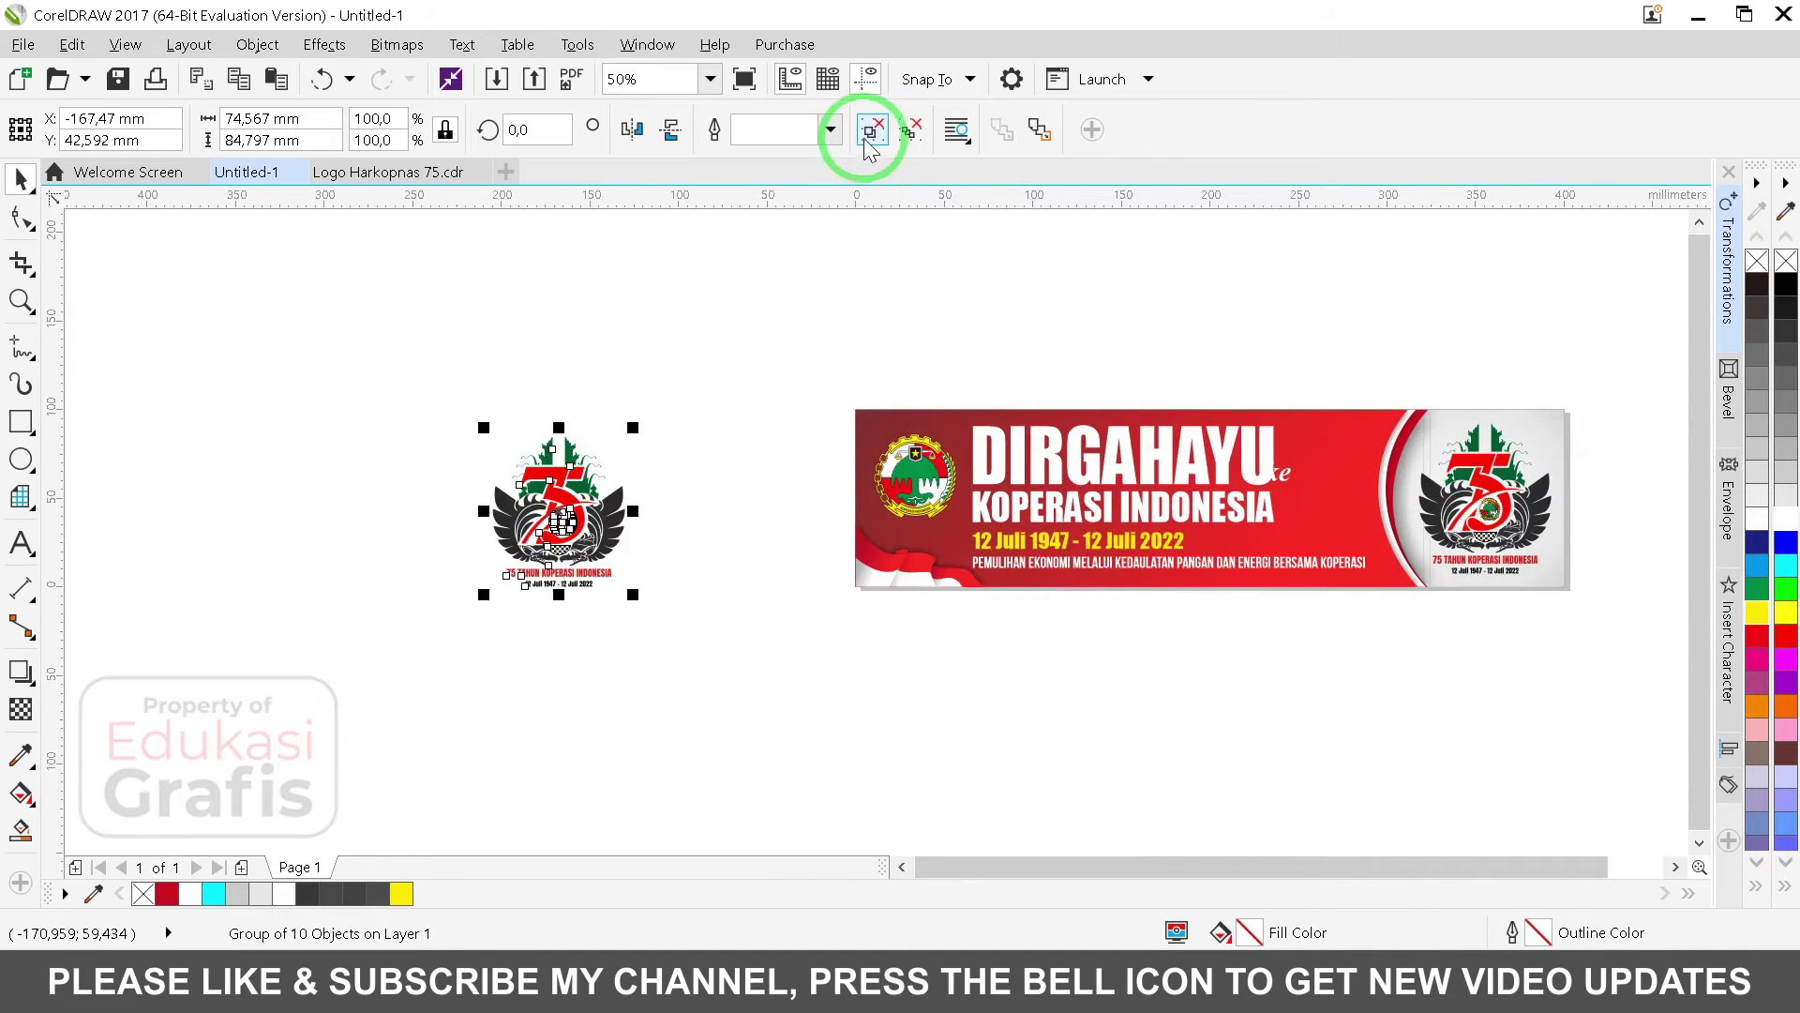
pyautogui.click(868, 139)
pyautogui.hotkey('shift', 'F2')
# Step: Move all the red pieces forming the number 75 out of the copied logo into the blank space beside it
pyautogui.click(893, 395)
pyautogui.moveTo(224, 388); pyautogui.dragTo(225, 375)
pyautogui.click(947, 373)
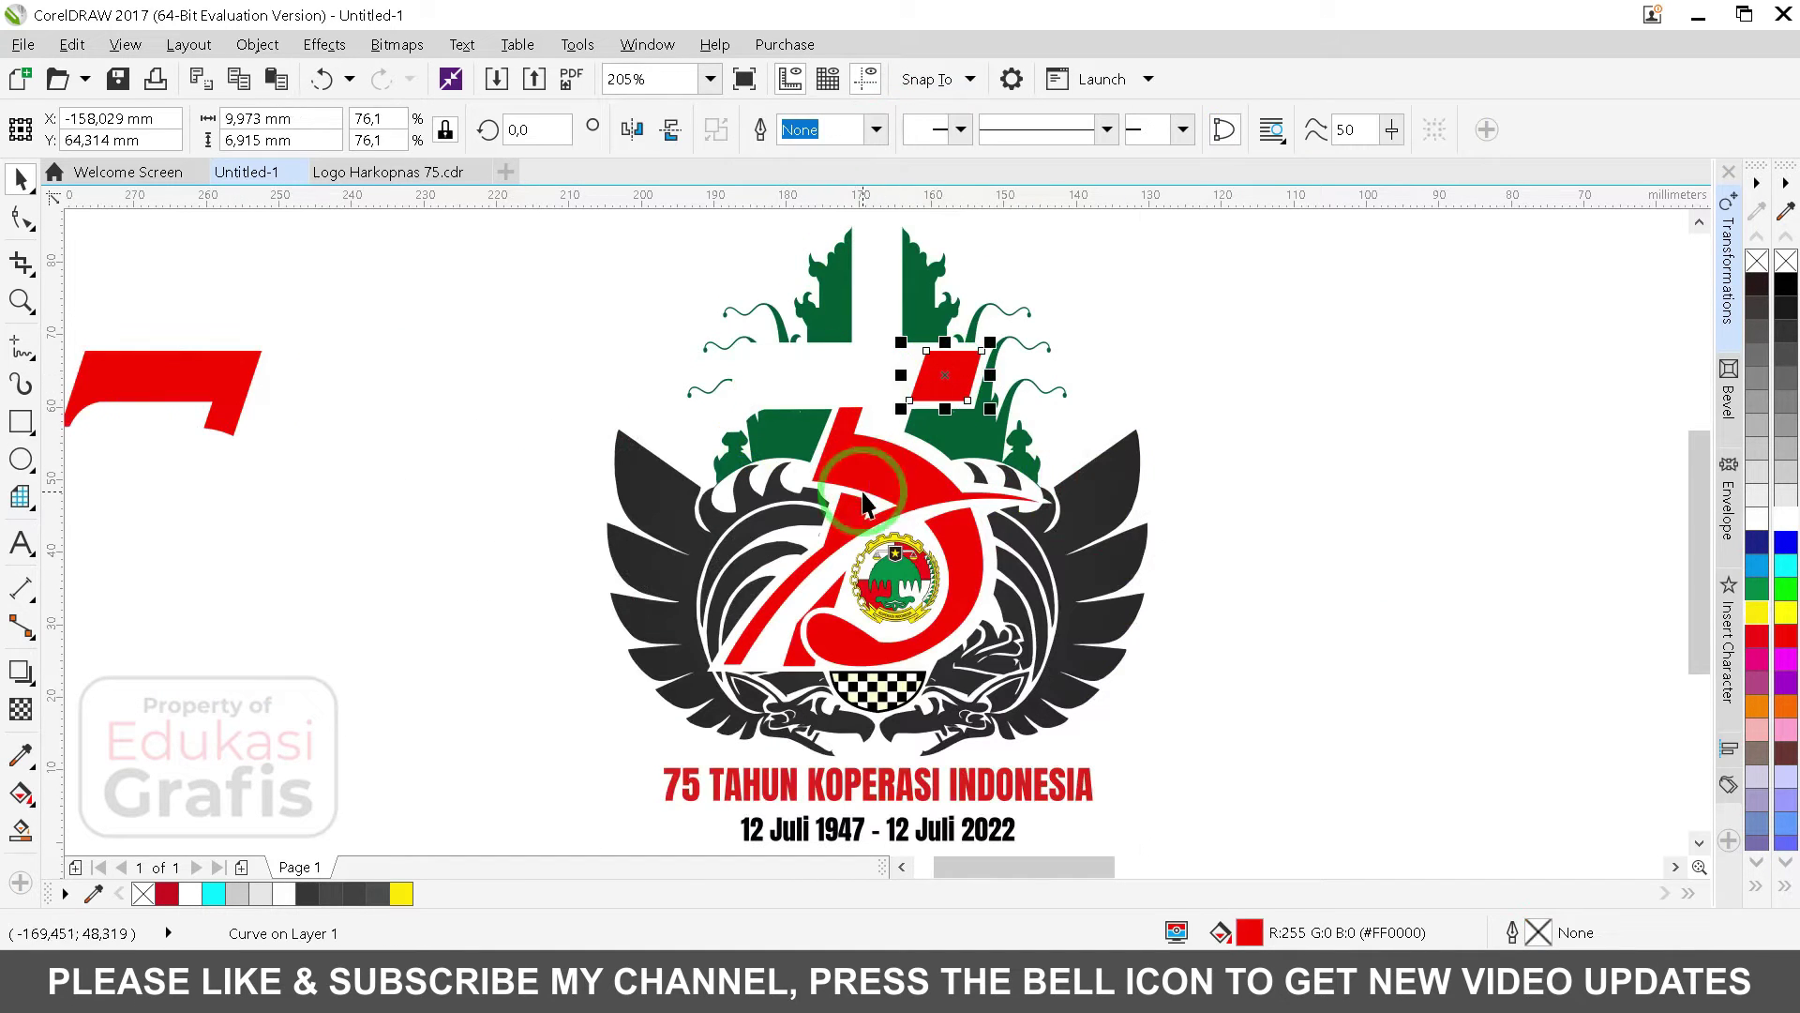
pyautogui.keyDown('shift'); pyautogui.click(851, 511); pyautogui.keyUp('shift')
pyautogui.hotkey('ctrl', 'r')
pyautogui.click(961, 544)
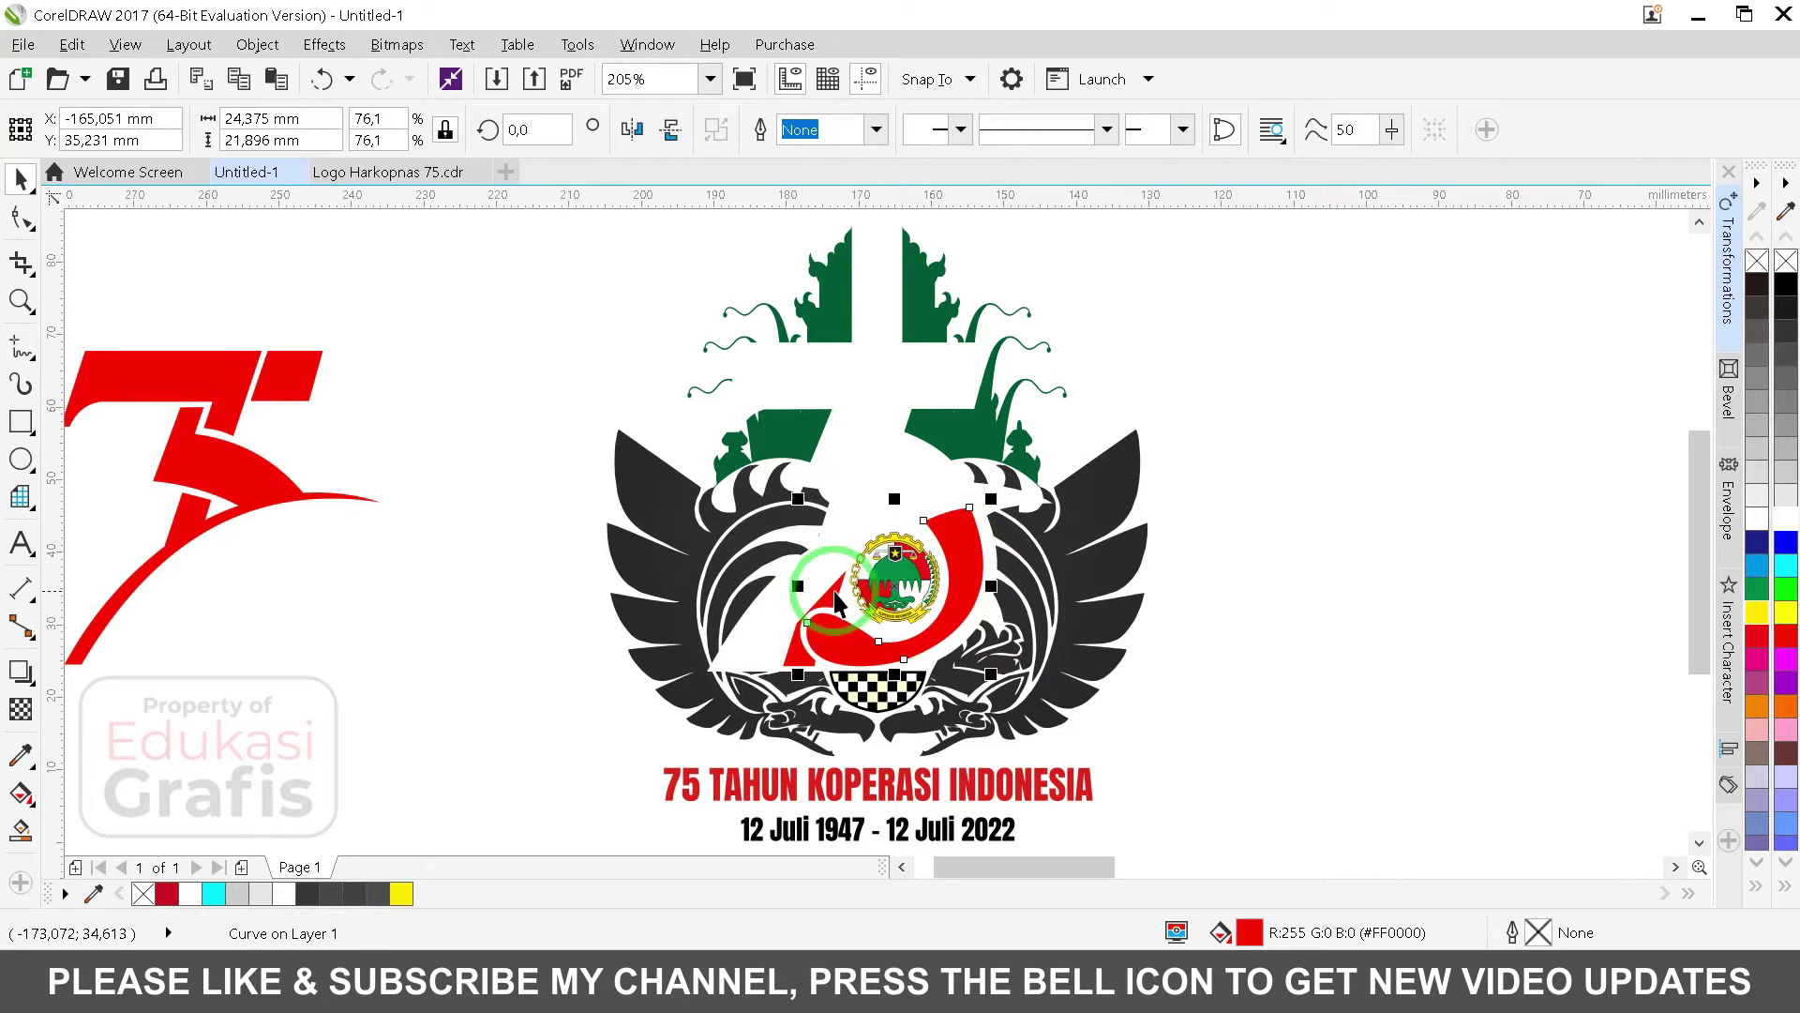
pyautogui.keyDown('shift'); pyautogui.click(834, 592); pyautogui.keyUp('shift')
pyautogui.hotkey('ctrl', 'r')
# Step: Delete the remaining parts of the copied logo, keeping only the red 75 pieces
pyautogui.scroll(-1, 833, 592)
pyautogui.moveTo(663, 330); pyautogui.dragTo(1147, 802)
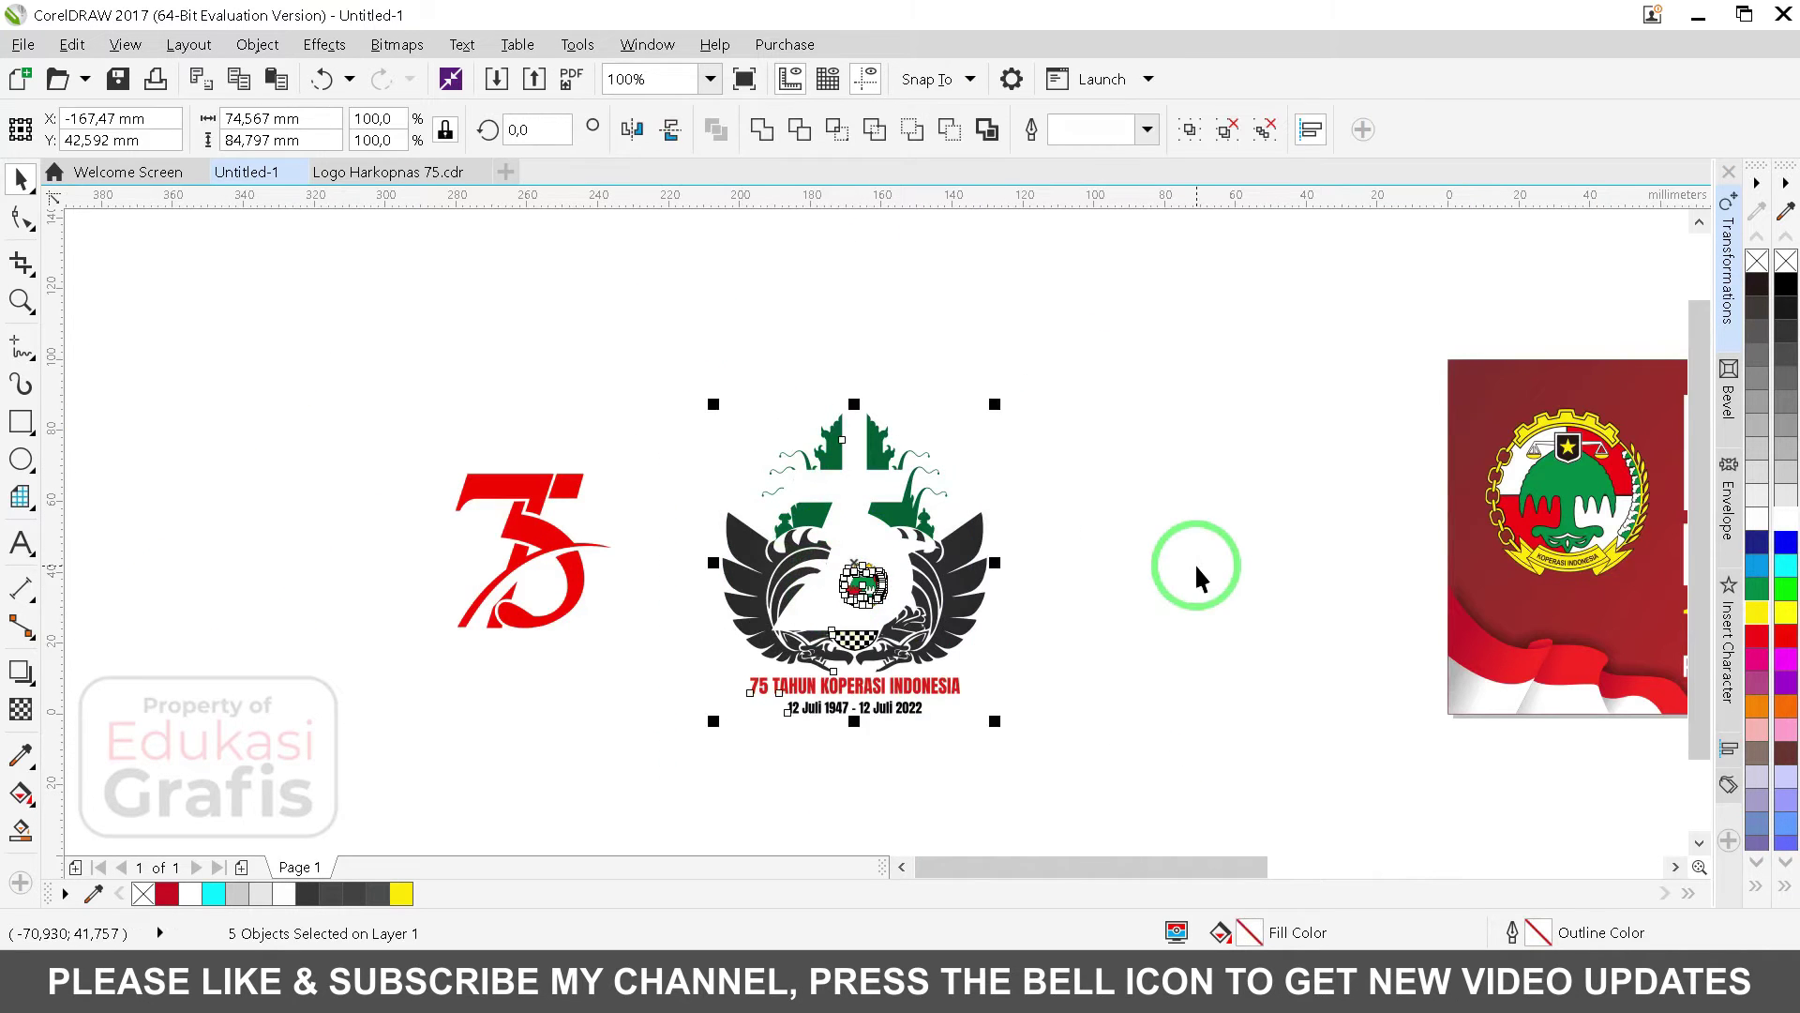
pyautogui.press('Delete')
# Step: Group the five red 75 pieces, centre them on the page and enlarge the group to about 155 × 152 mm
pyautogui.moveTo(864, 349); pyautogui.dragTo(310, 715)
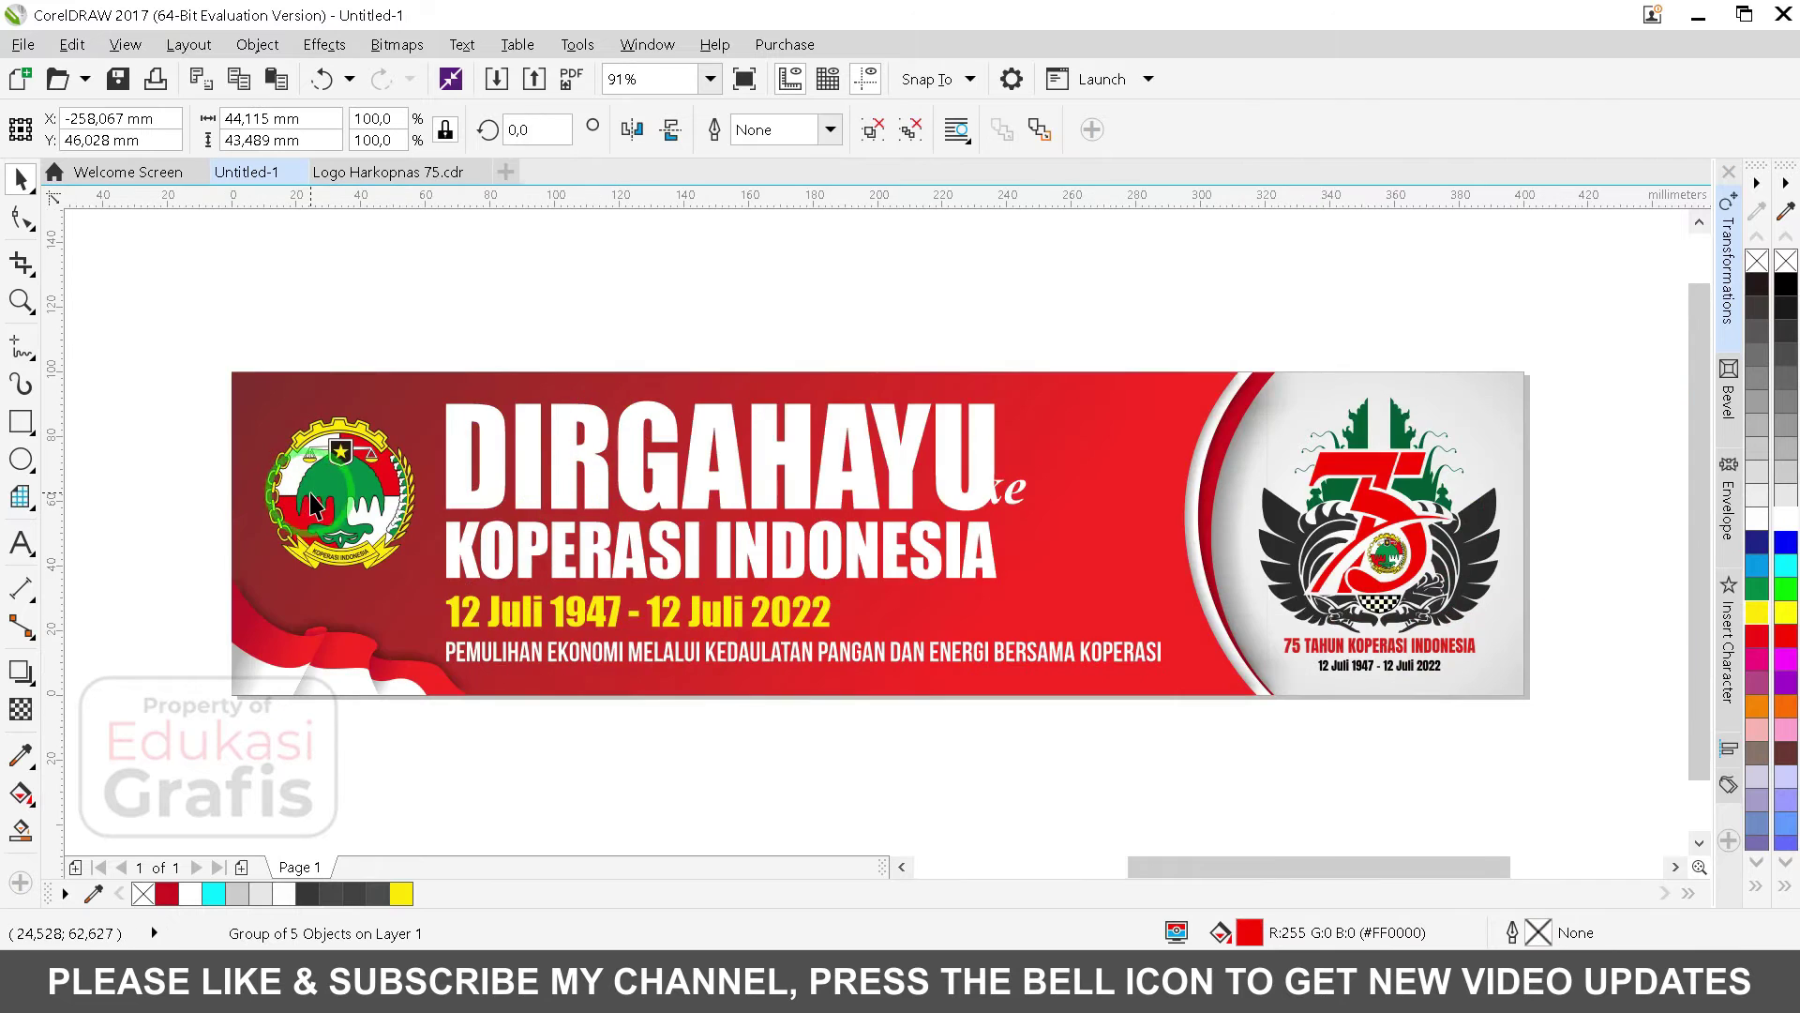
pyautogui.press('p')
pyautogui.moveTo(955, 457); pyautogui.dragTo(1210, 280)
# Step: Export only the selected red 75 as Untitled-1.png with RGB Color (24-bit) and a transparent background
pyautogui.hotkey('ctrl', 'e')
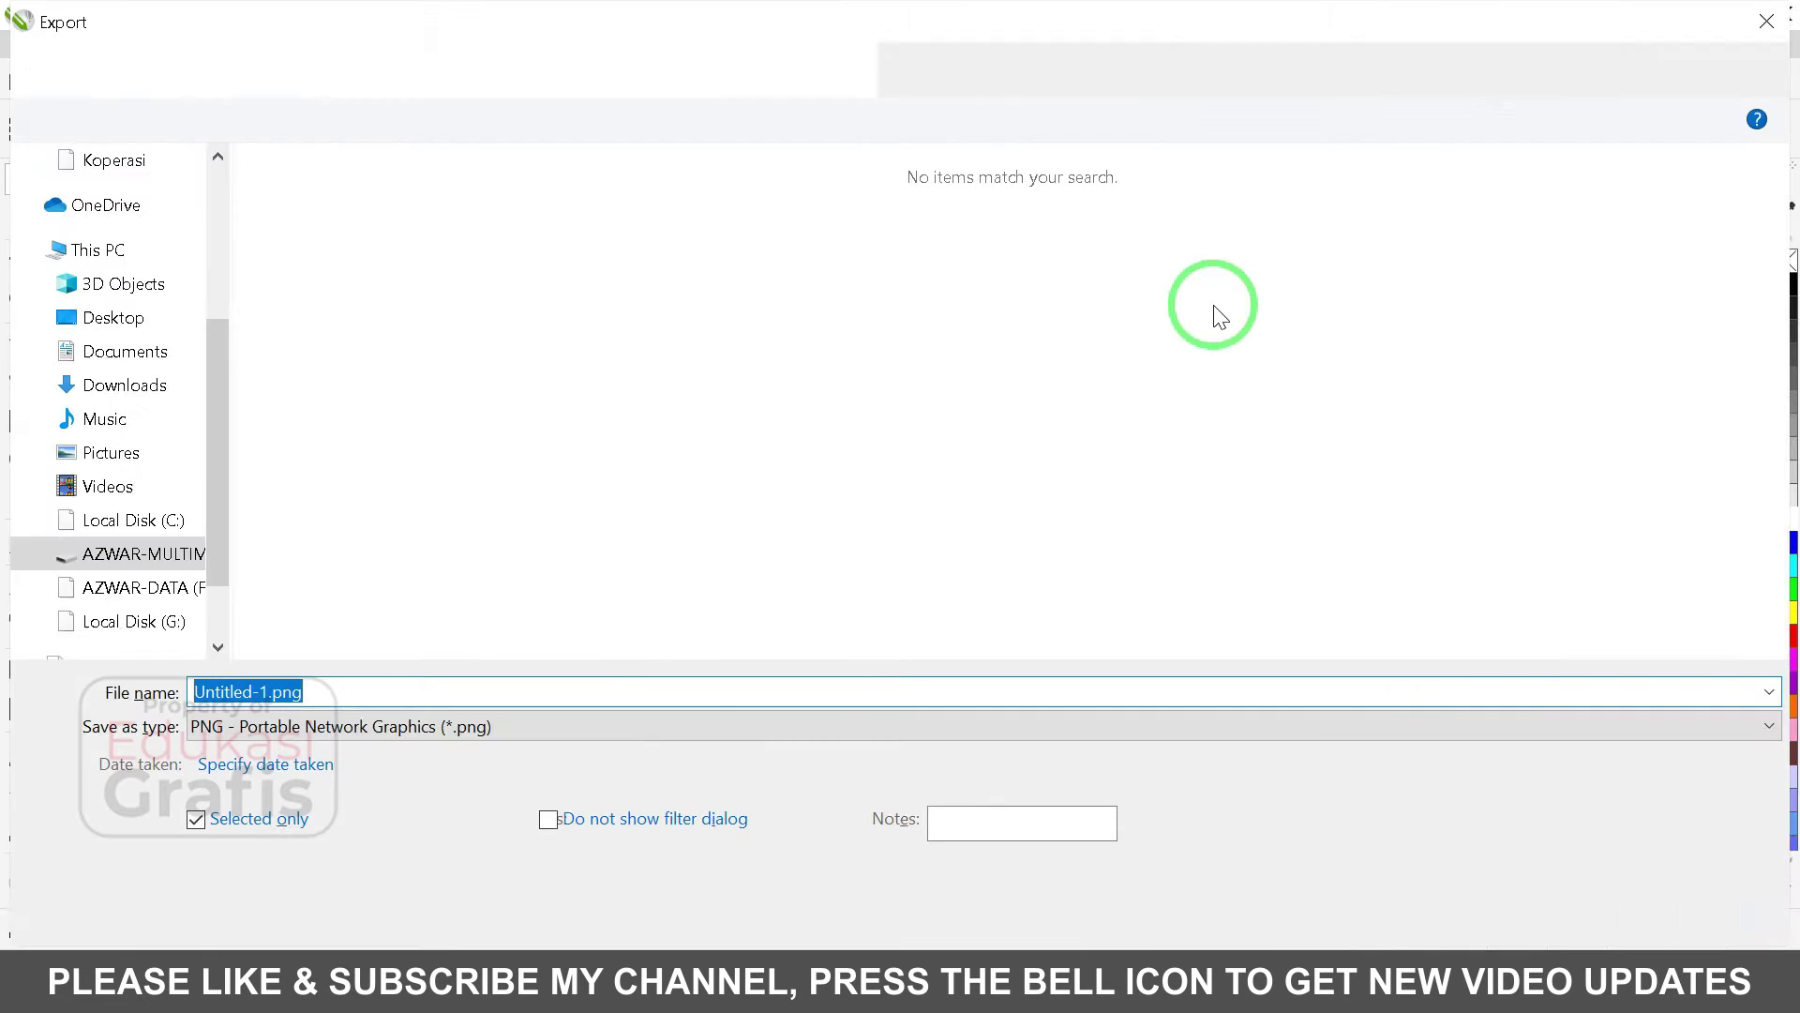
pyautogui.click(1547, 905)
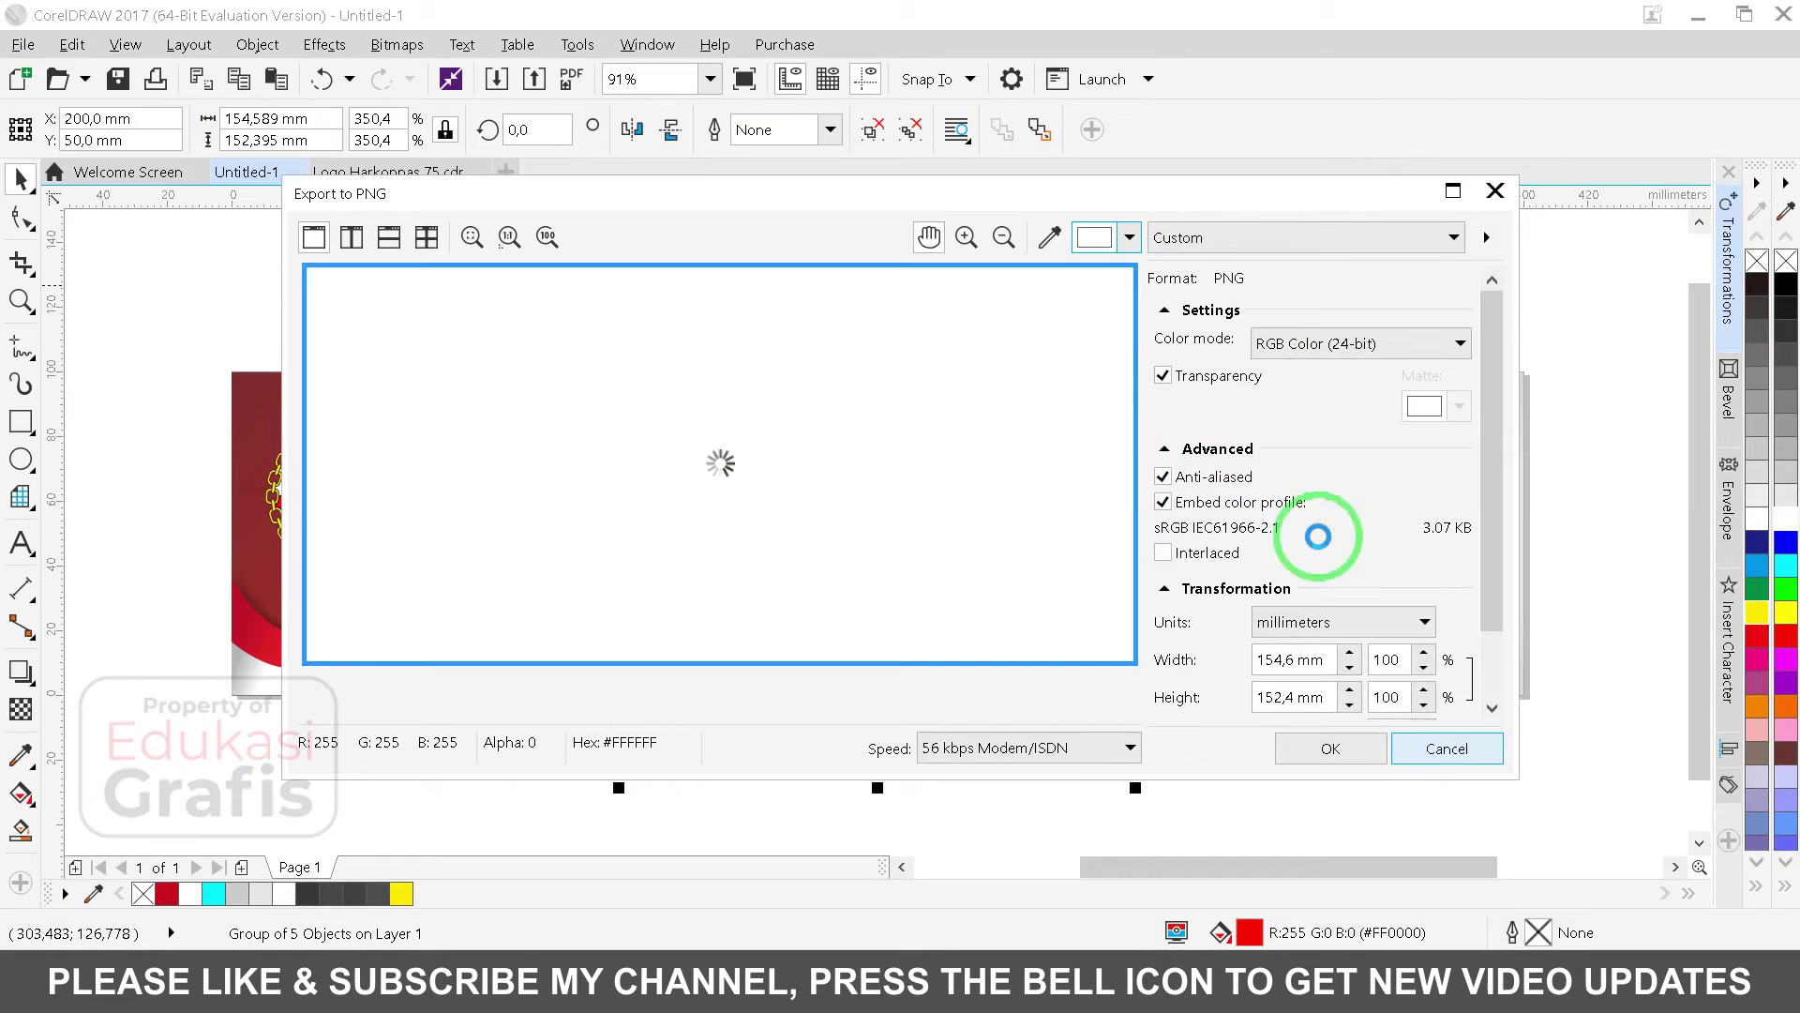
pyautogui.click(1339, 749)
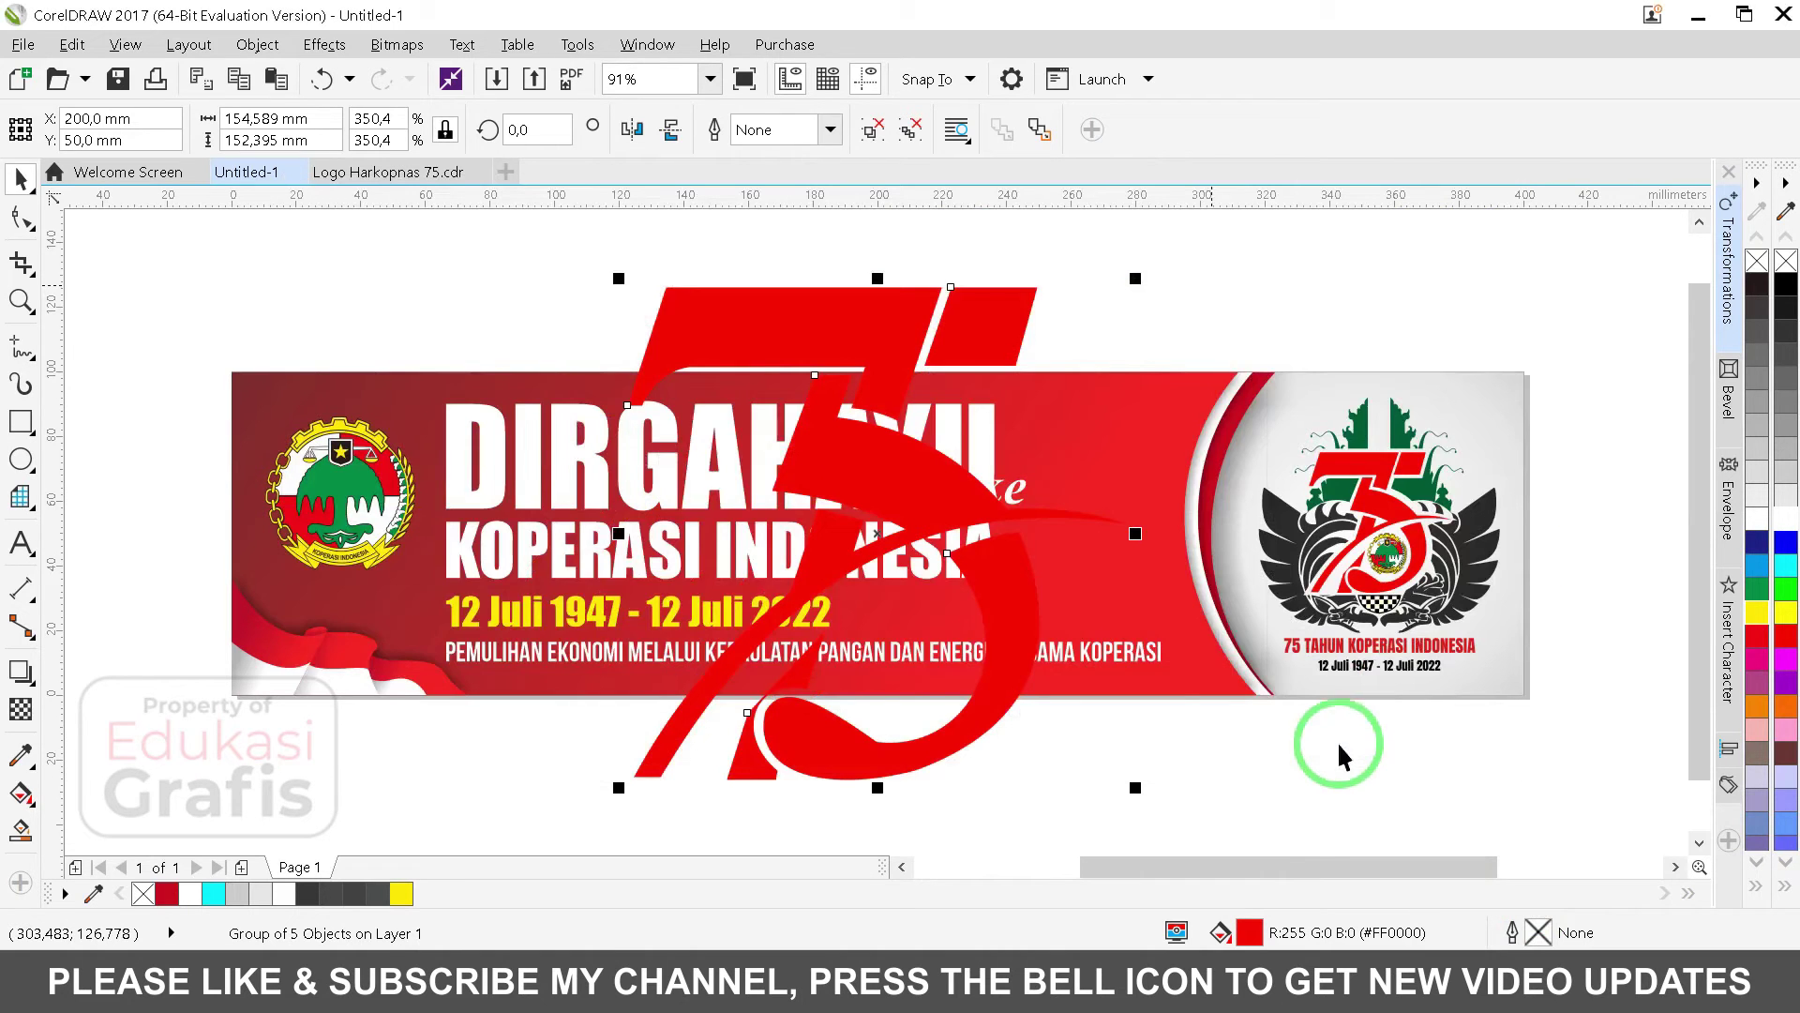
# Step: Delete the enlarged red 75 from the banner
pyautogui.click(1100, 305)
pyautogui.click(1021, 318)
pyautogui.press('Delete')
# Step: Open 1433.psd from the Koperasi folder in Photoshop, accepting the missing fonts notice
pyautogui.hotkey('alt', 'Tab')
pyautogui.doubleClick(346, 225)
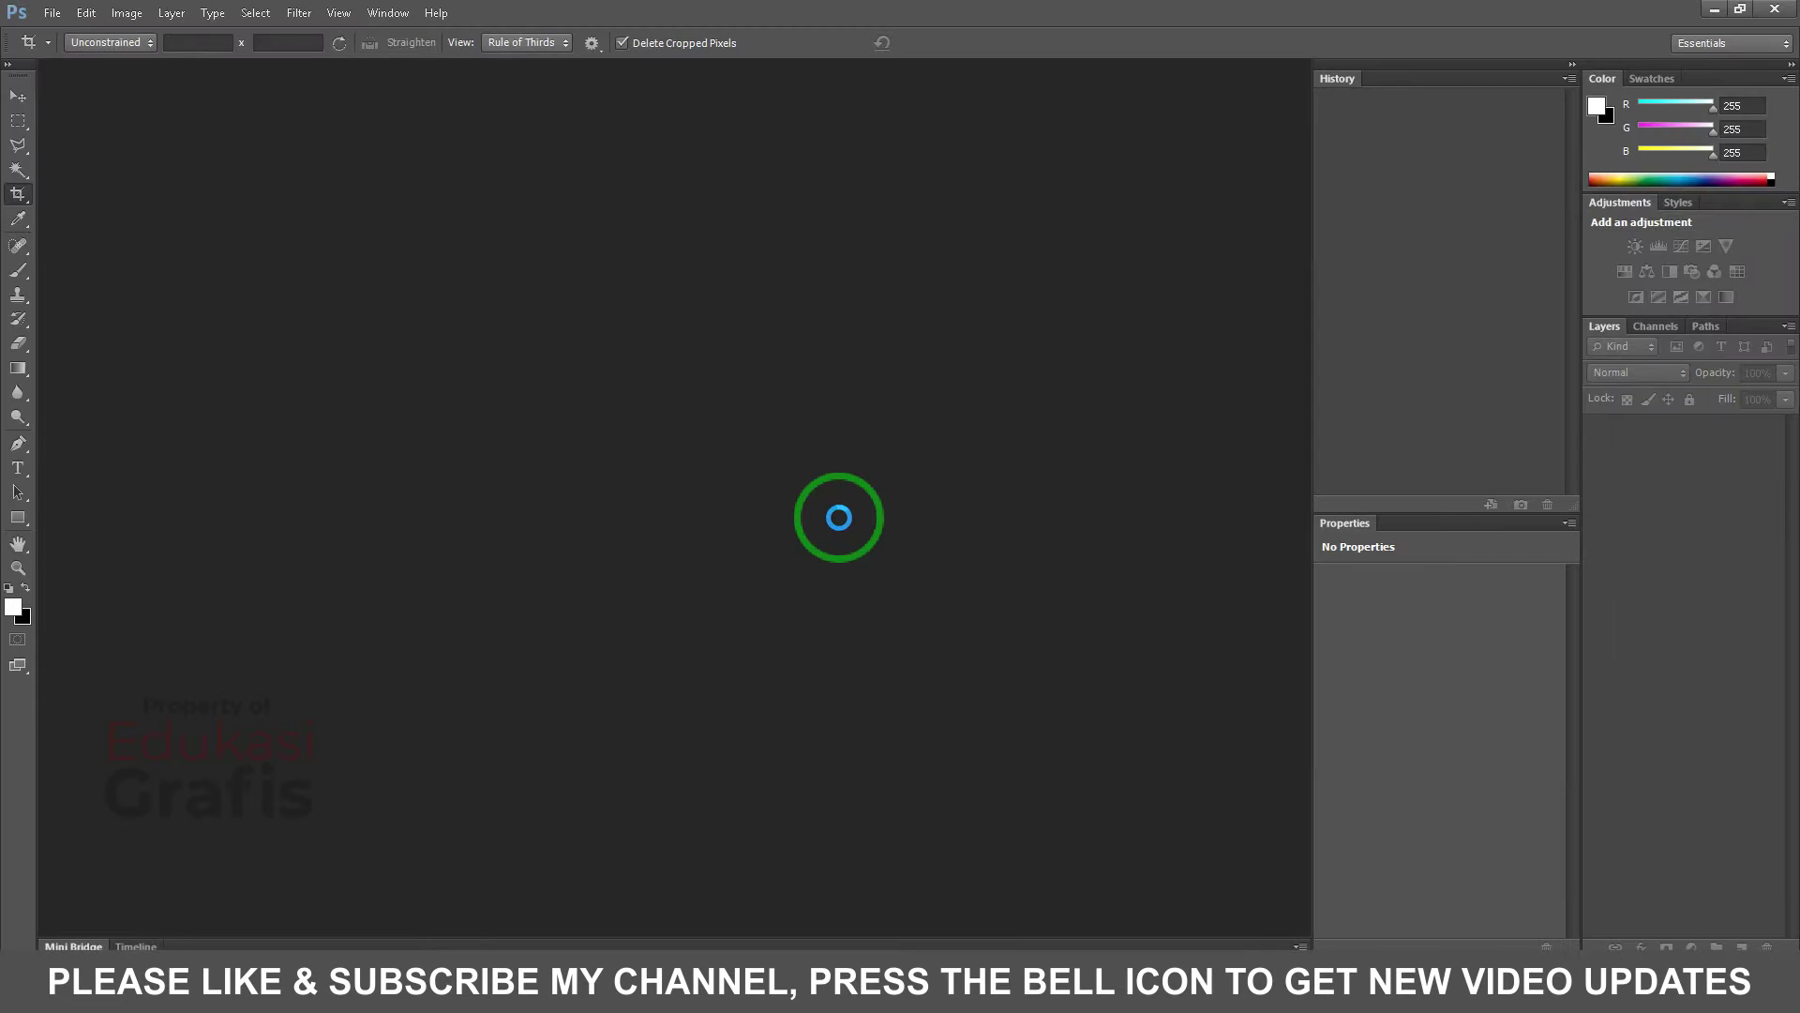
pyautogui.click(848, 363)
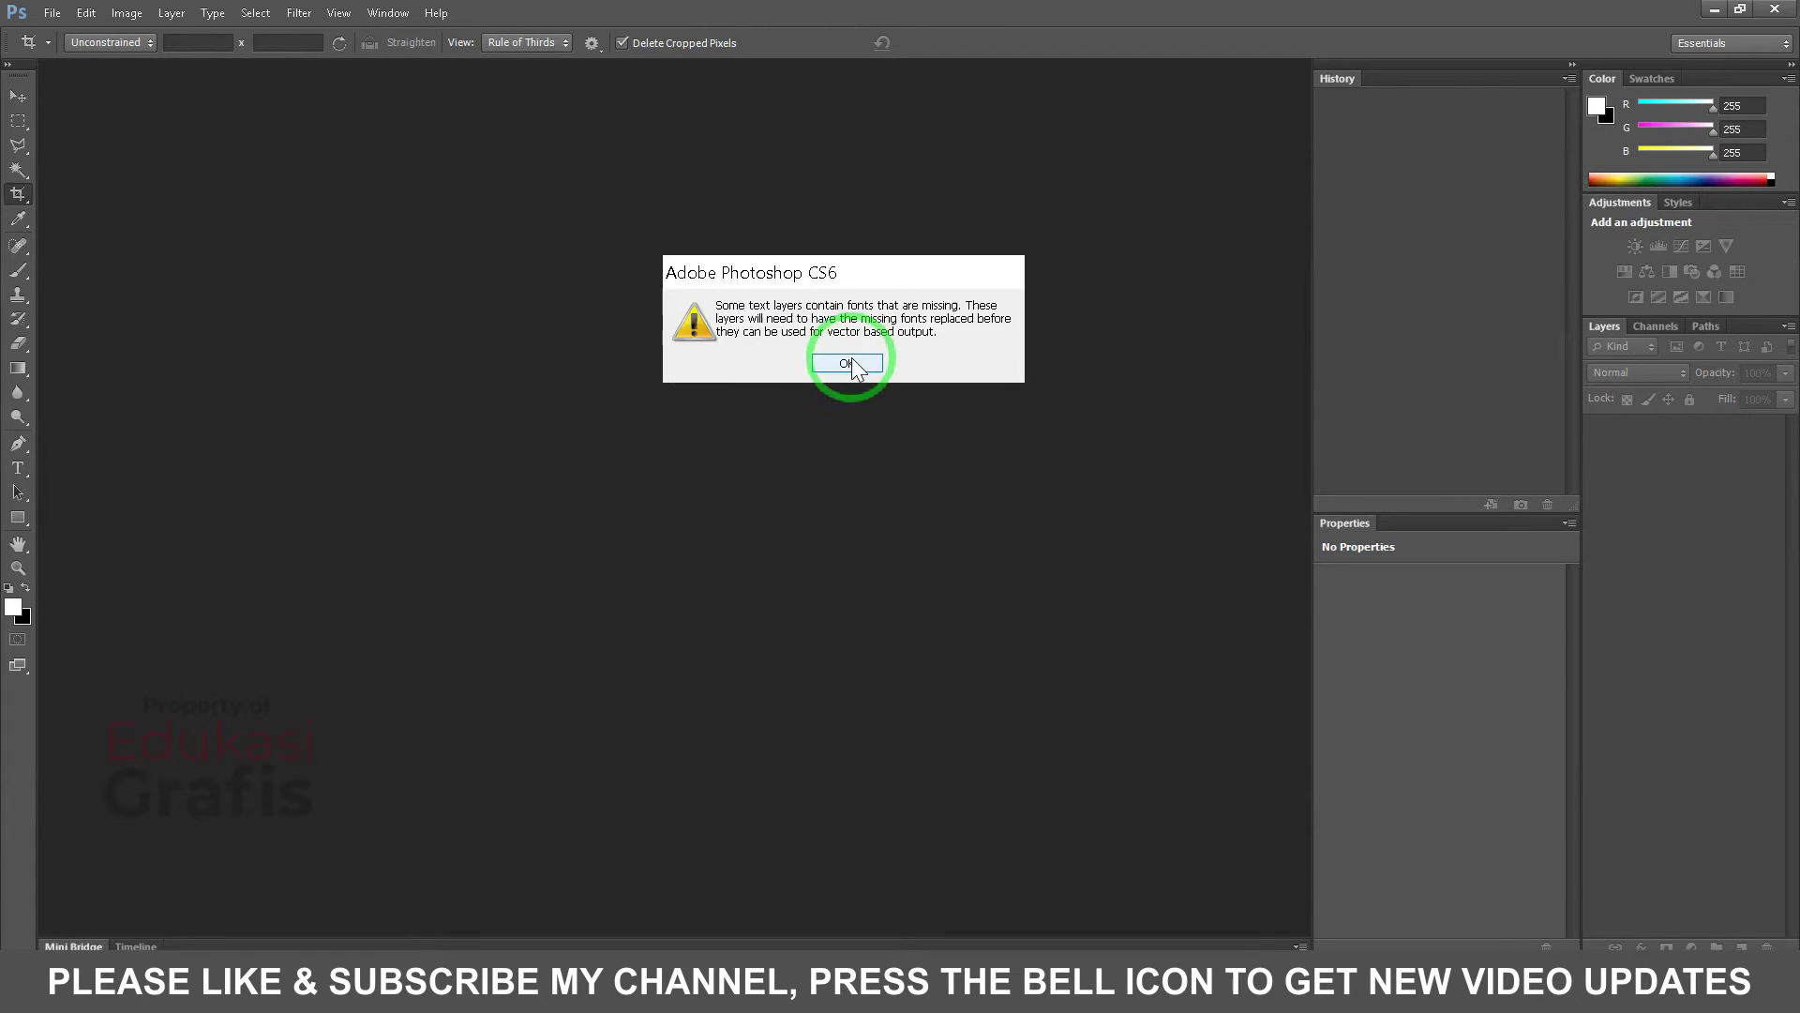
pyautogui.click(847, 362)
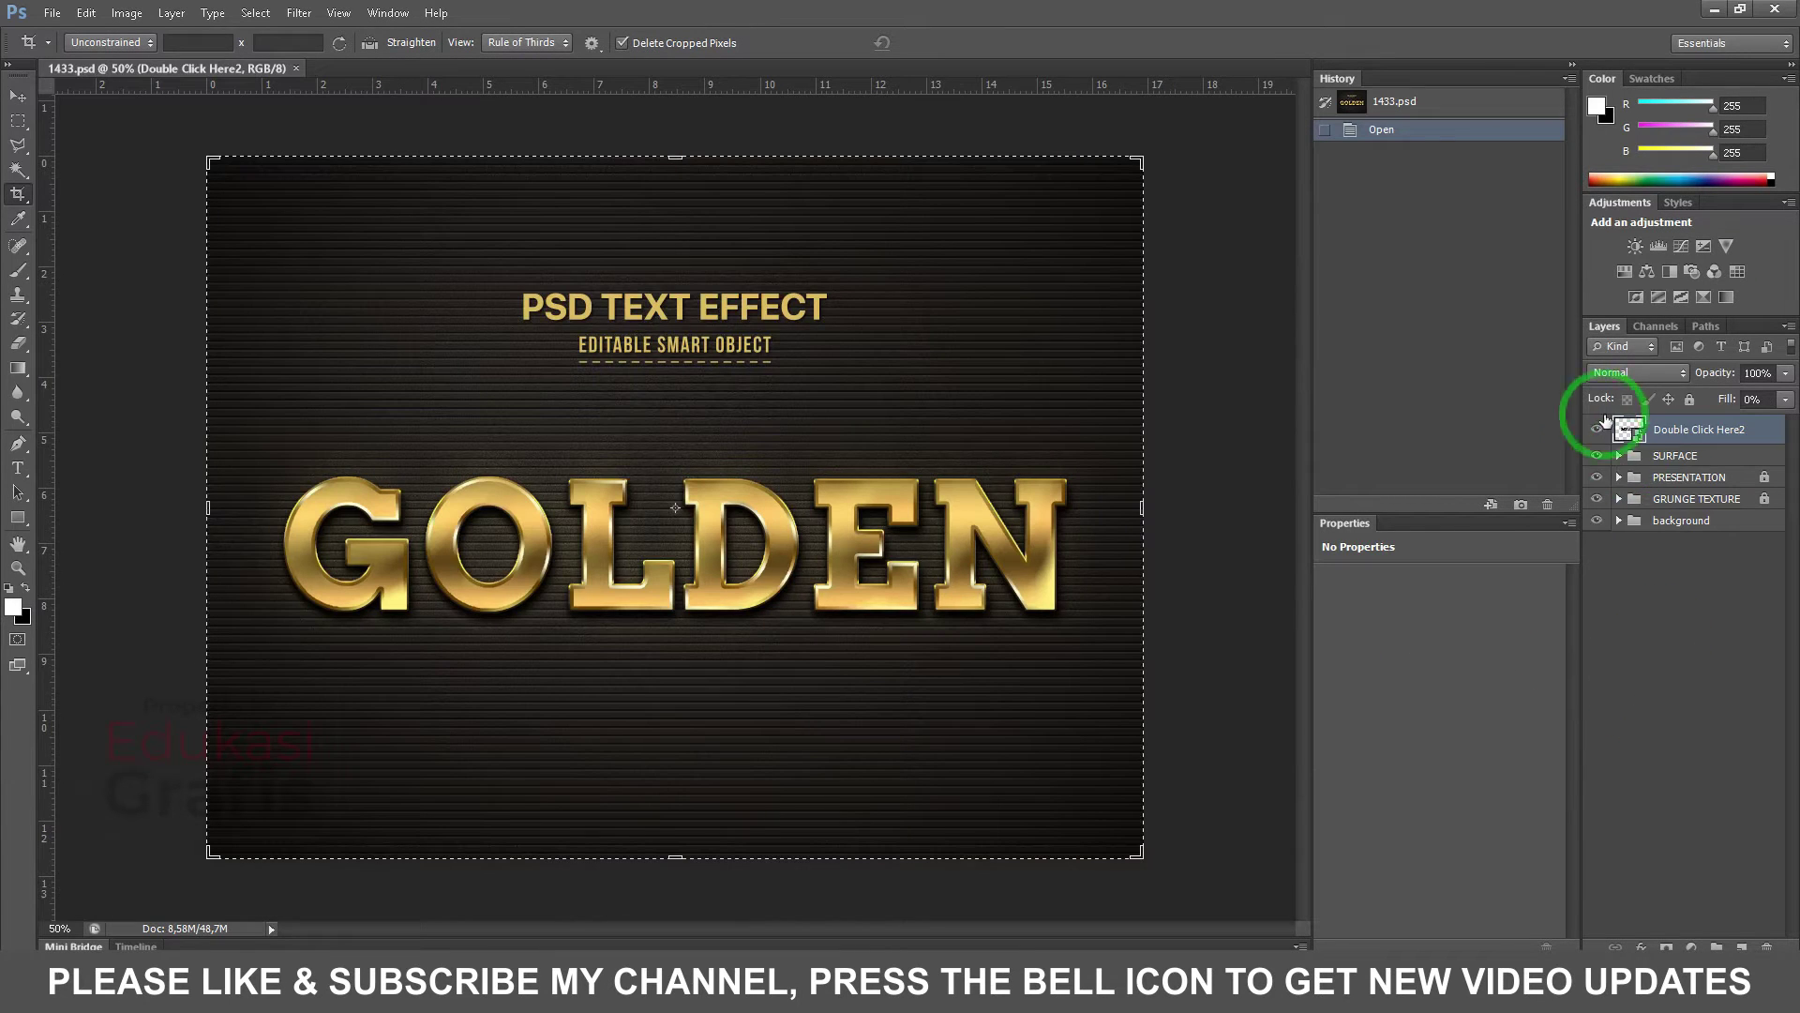
# Step: Hide the background, GRUNGE TEXTURE and PRESENTATION layer groups, keeping SURFACE visible
pyautogui.click(1597, 520)
pyautogui.click(1596, 498)
pyautogui.click(1596, 477)
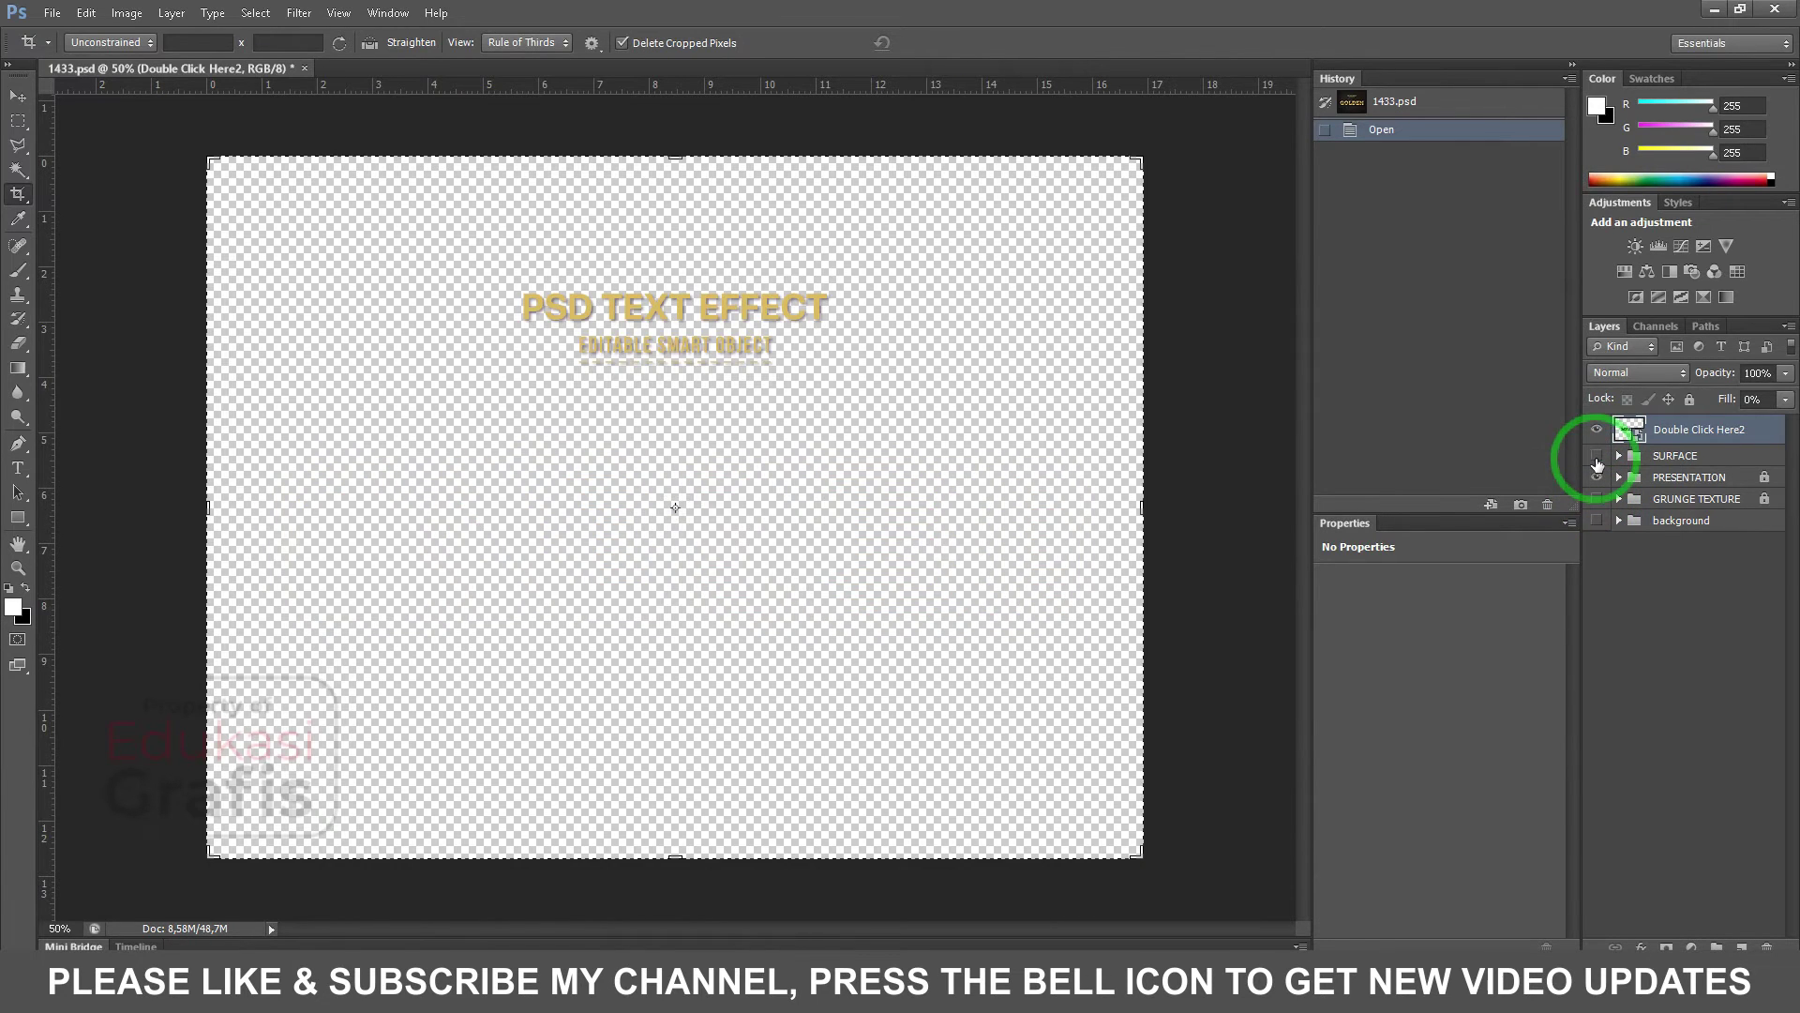
# Step: Open the contents of the "Double Click Here2" smart object for editing
pyautogui.doubleClick(1620, 437)
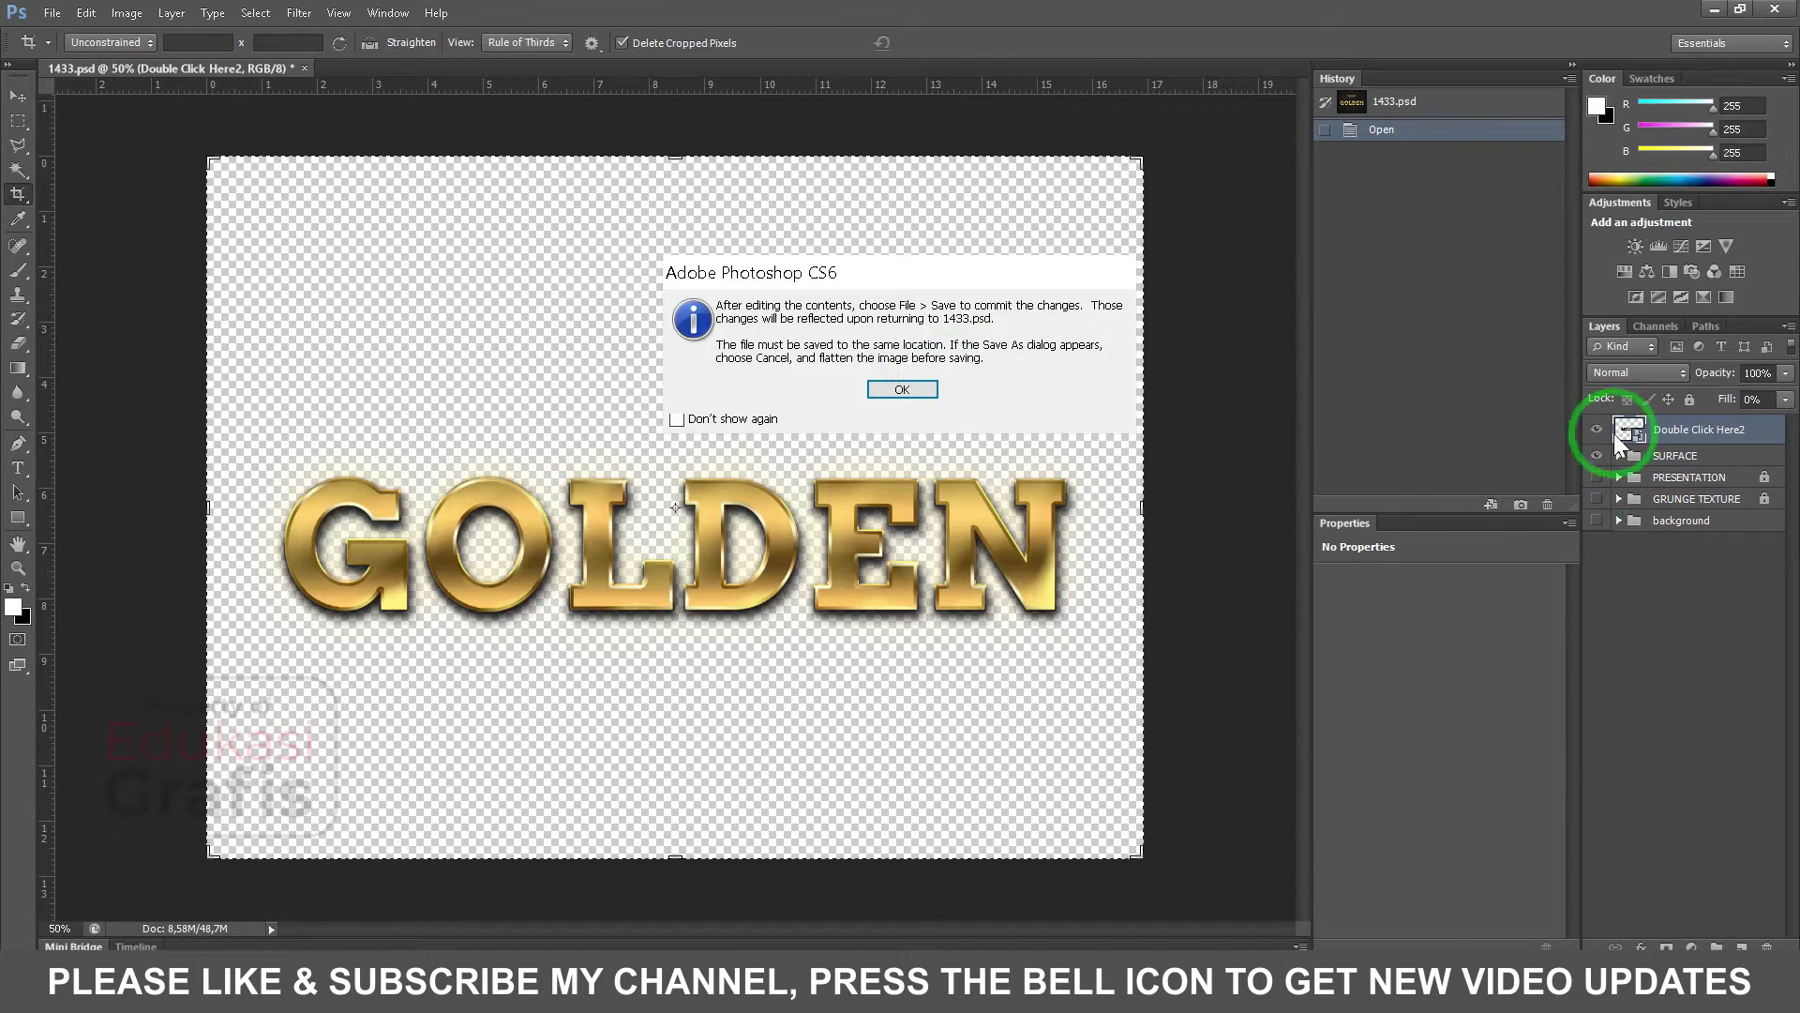
pyautogui.click(928, 388)
pyautogui.click(827, 364)
# Step: Place the exported Untitled-1.png into the smart object and scale it to about 26.67% to fit the canvas
pyautogui.hotkey('alt', 'Tab')
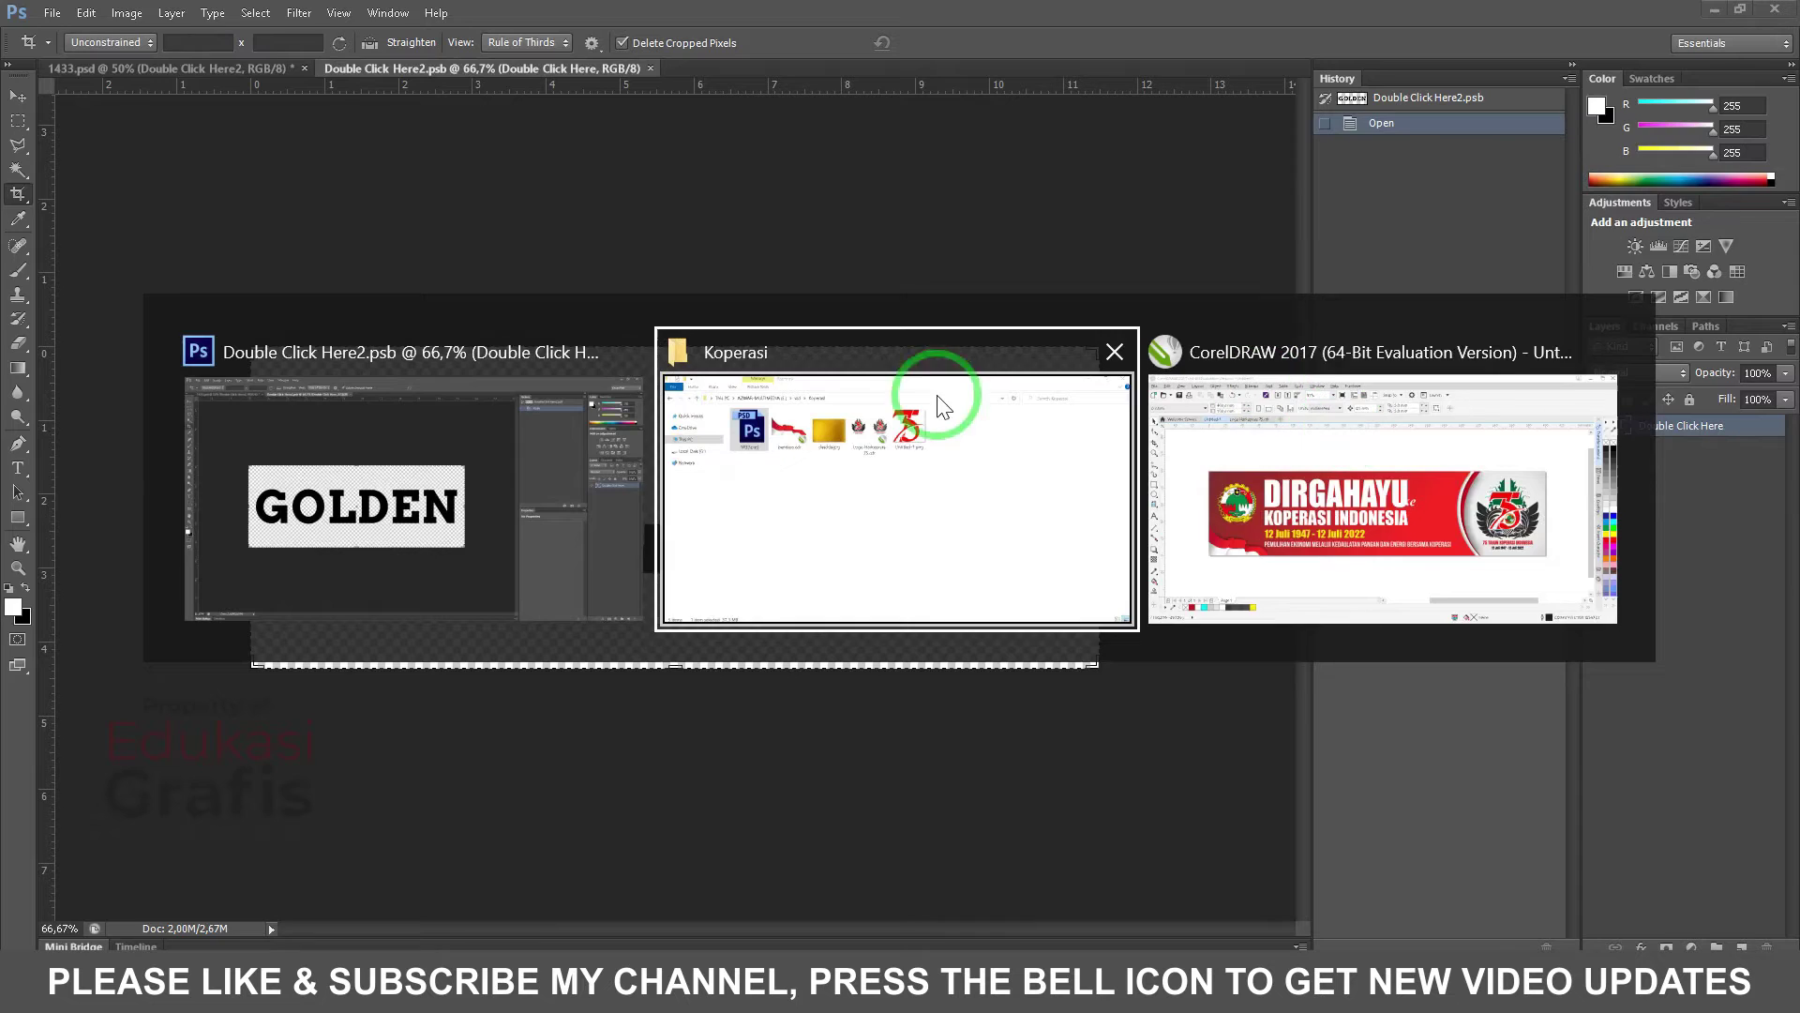
pyautogui.click(947, 285)
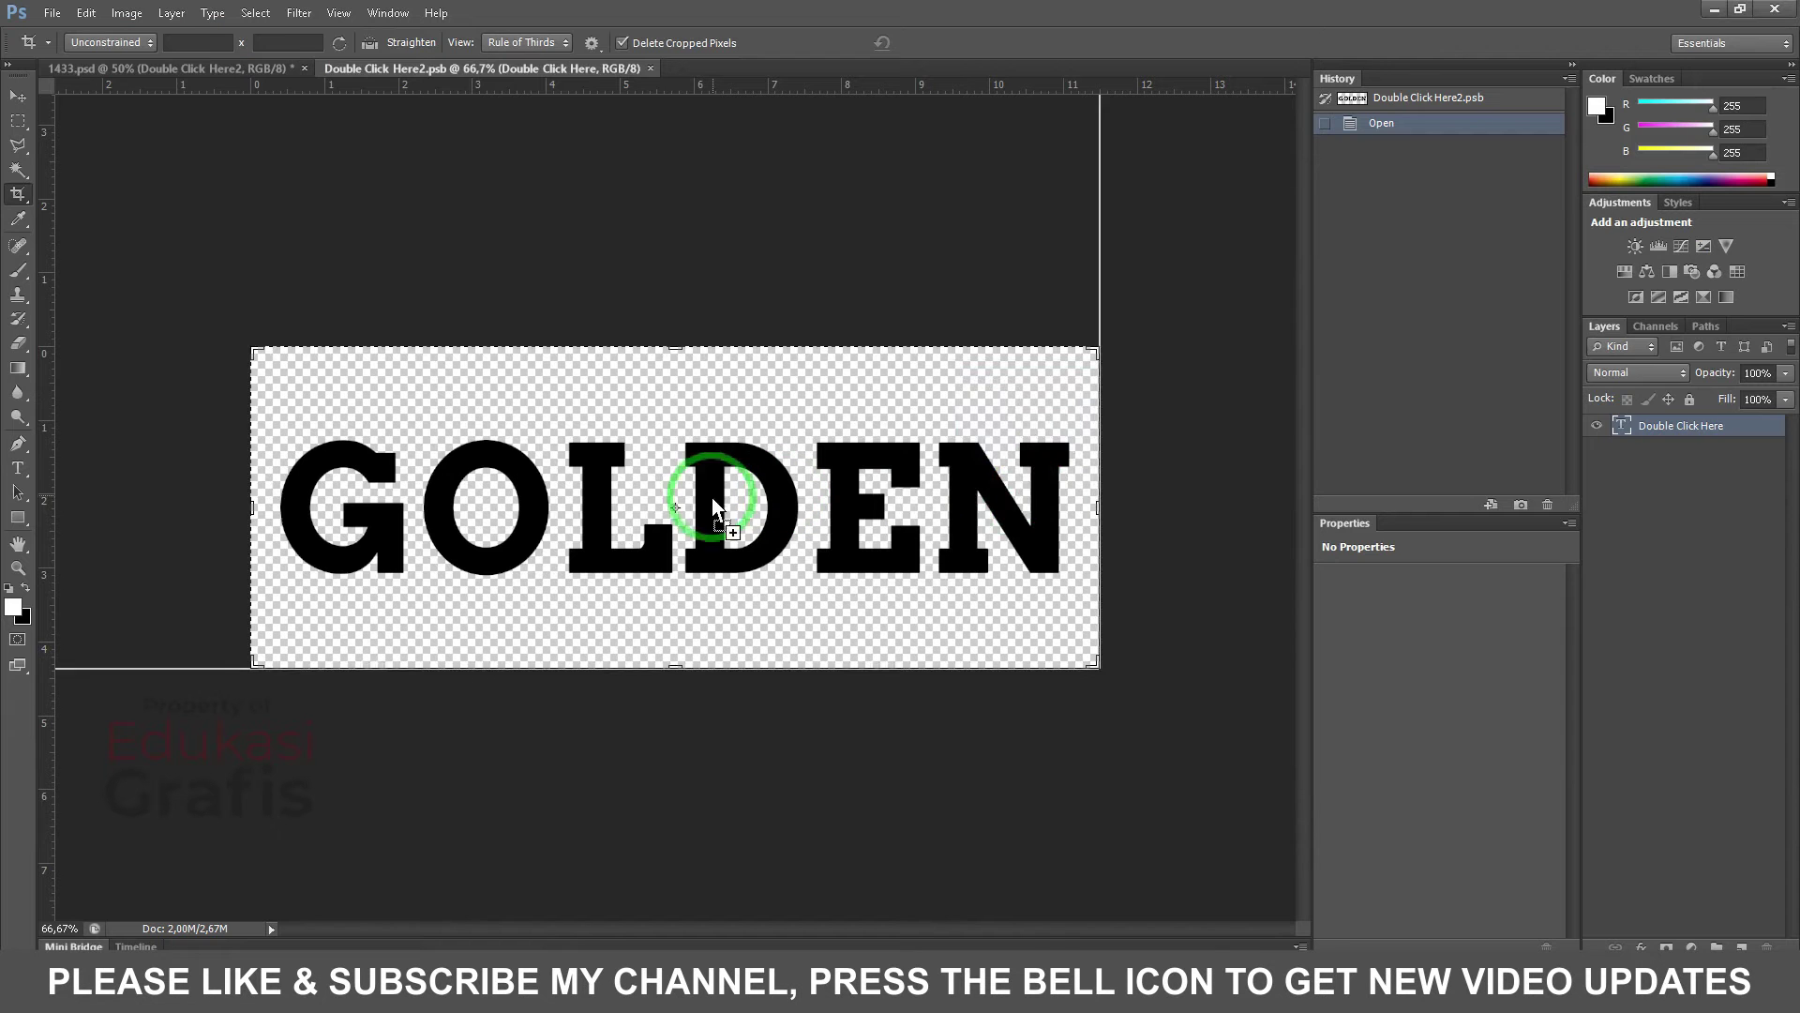
pyautogui.moveTo(716, 503); pyautogui.dragTo(936, 494)
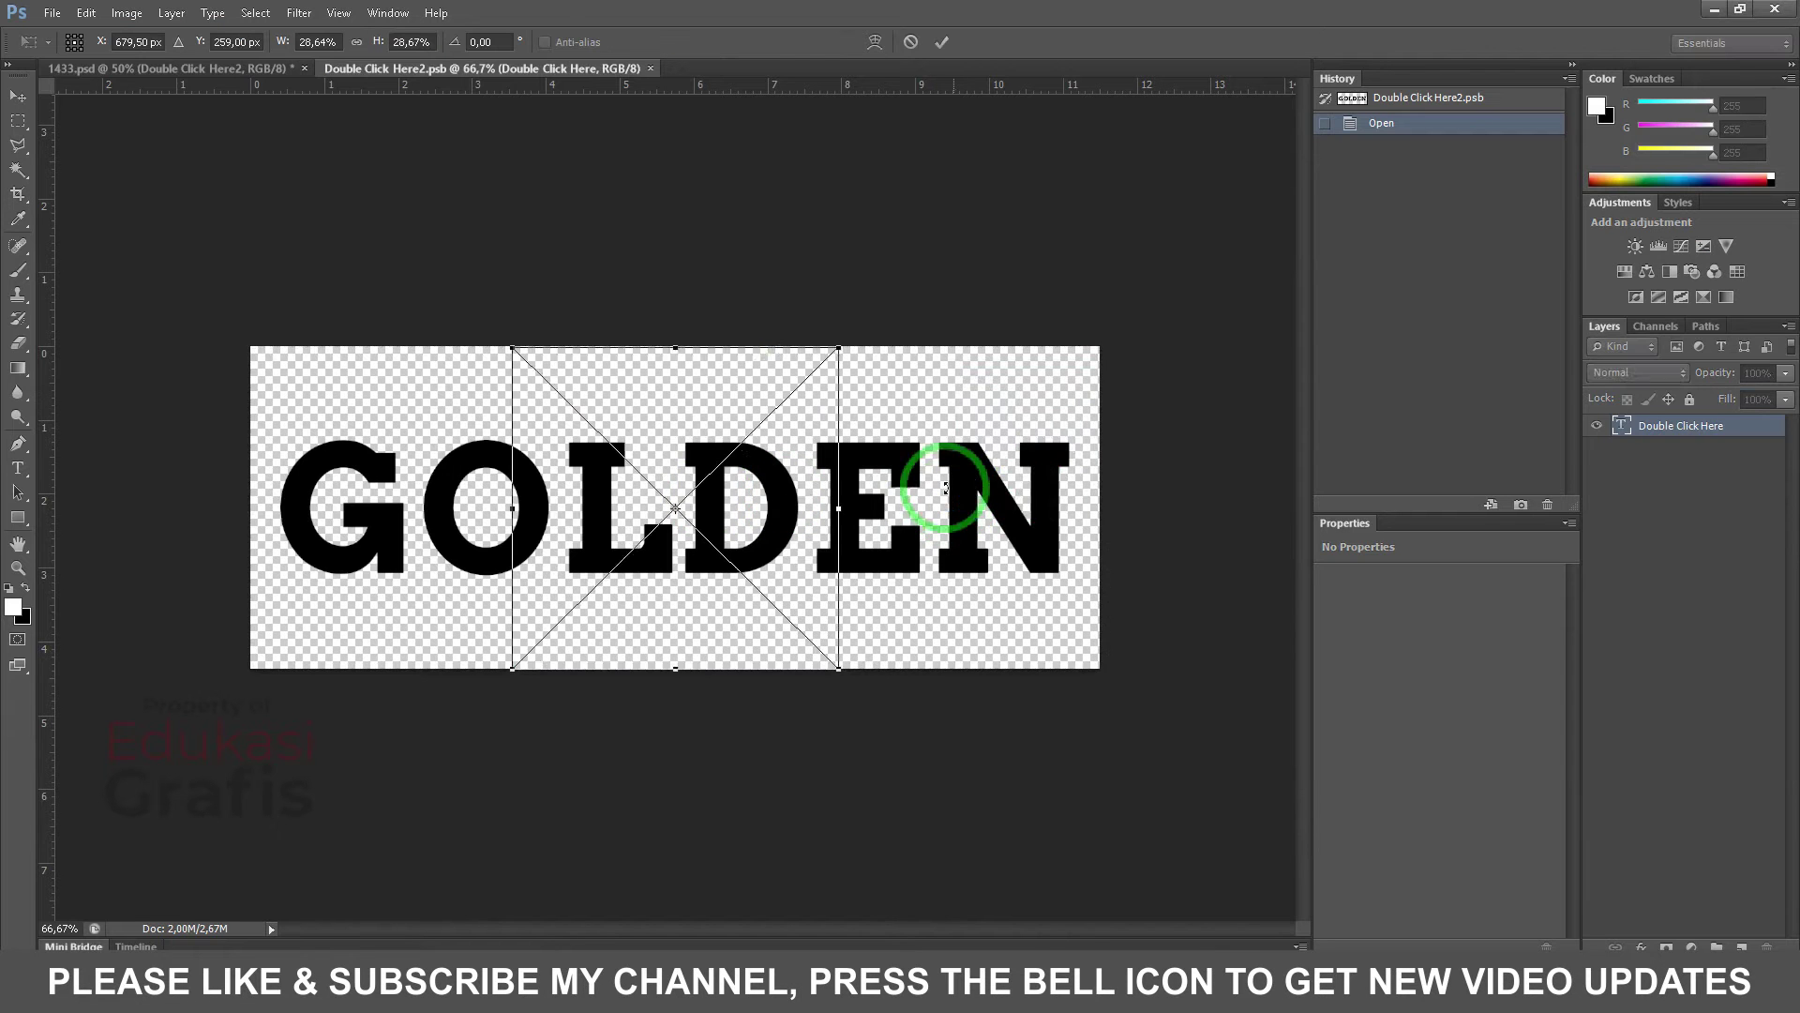
pyautogui.moveTo(828, 357); pyautogui.dragTo(834, 354)
pyautogui.click(929, 43)
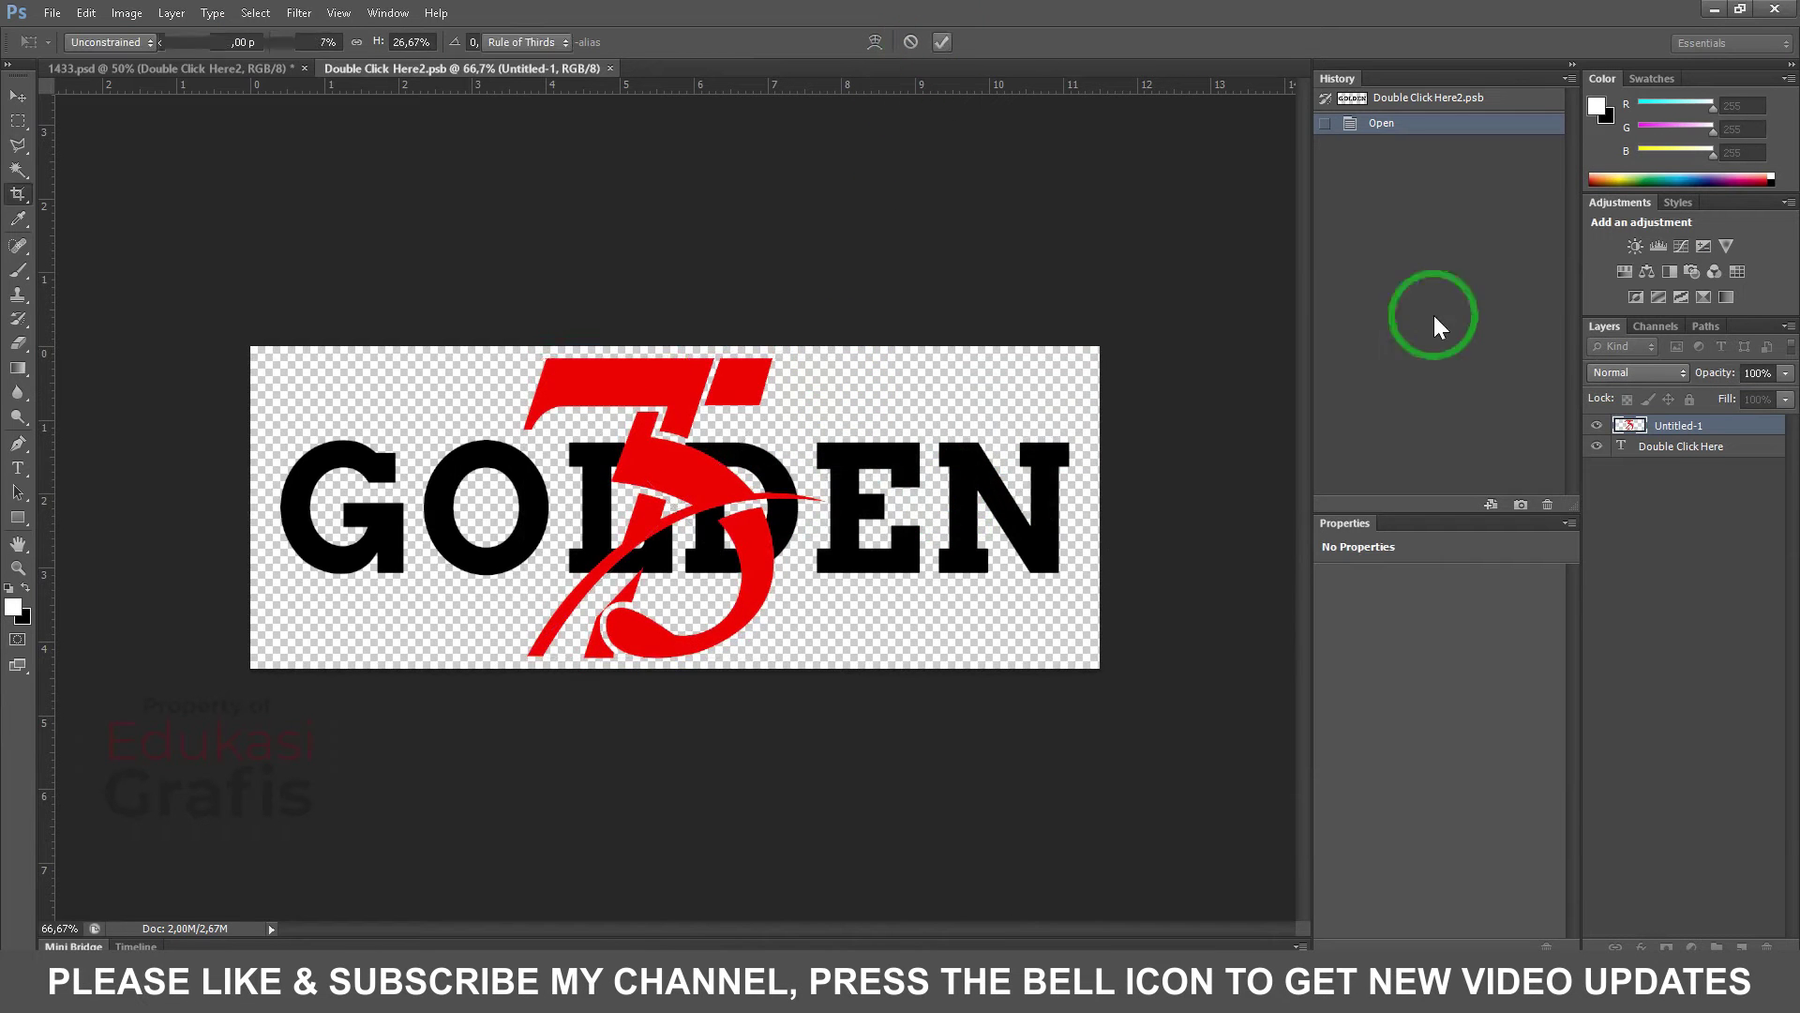
# Step: Hide the GOLDEN text layer, close the smart object document and save its changes
pyautogui.click(1596, 446)
pyautogui.press('c')
pyautogui.click(619, 68)
pyautogui.click(751, 360)
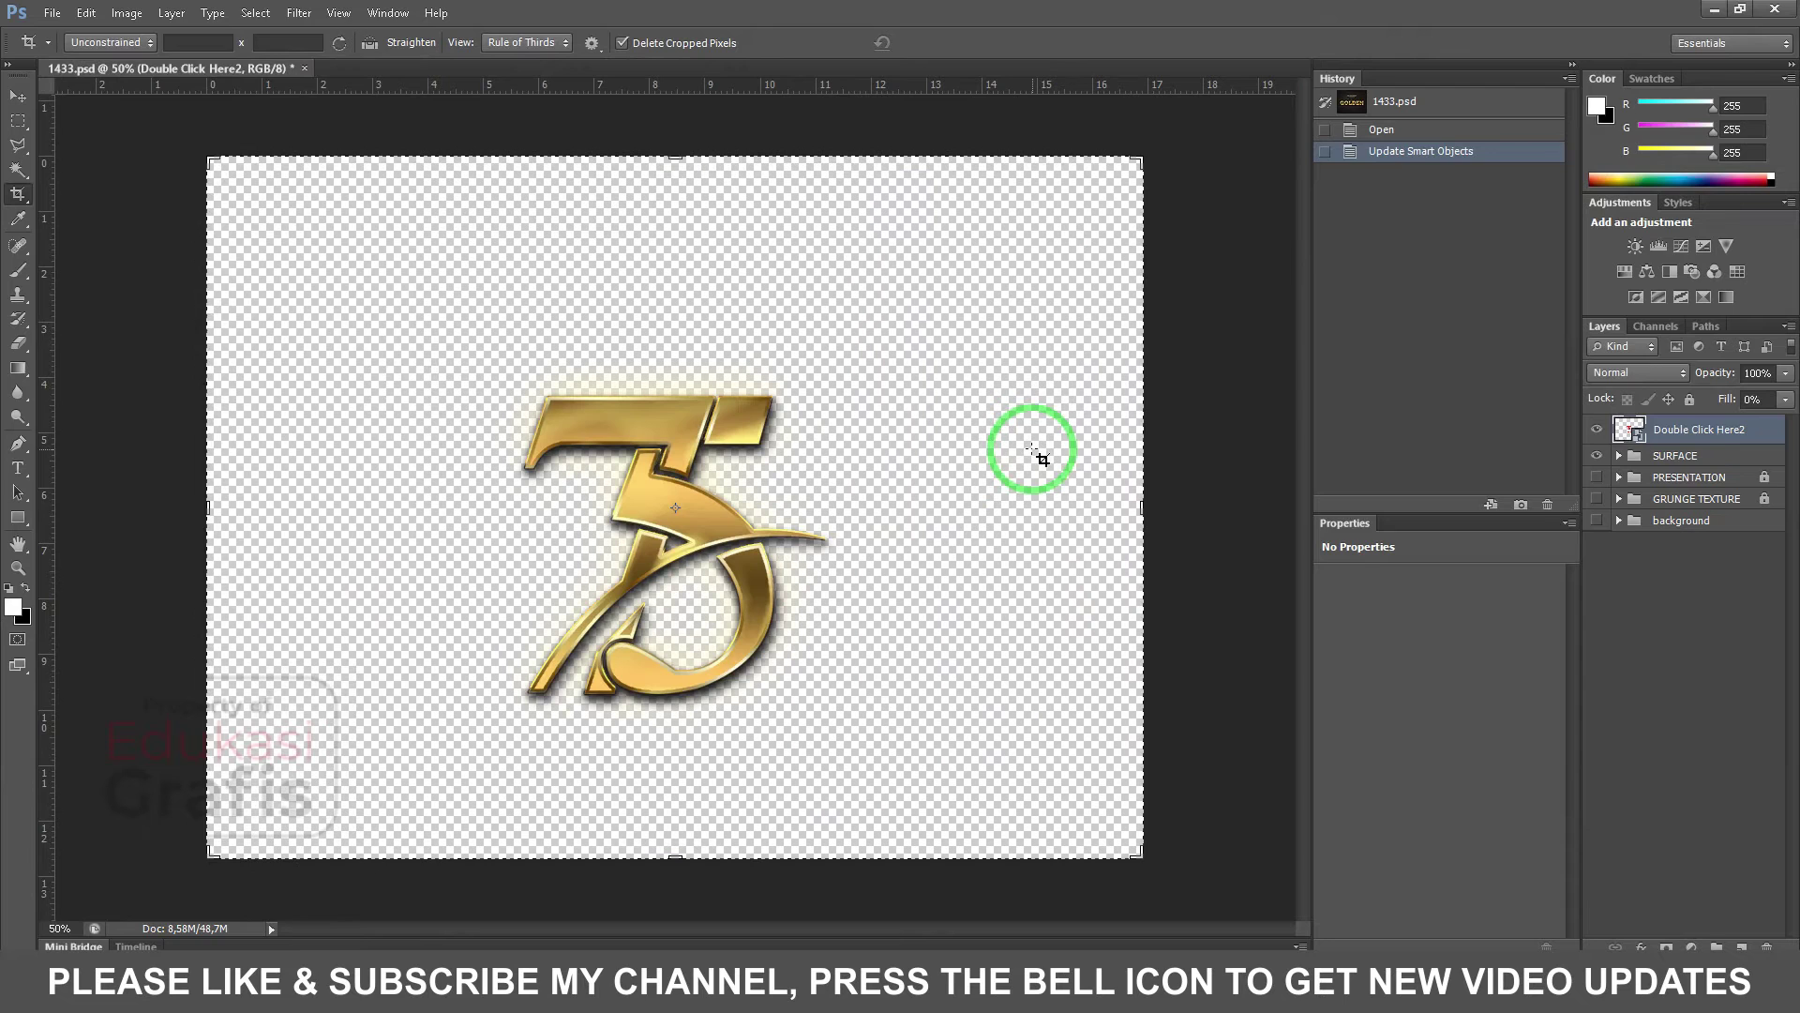
# Step: Save the golden 75 as a PNG in the Koperasi folder with compression None / Fast and interlace None
pyautogui.hotkey('ctrl', 'shift', 's')
pyautogui.click(1265, 598)
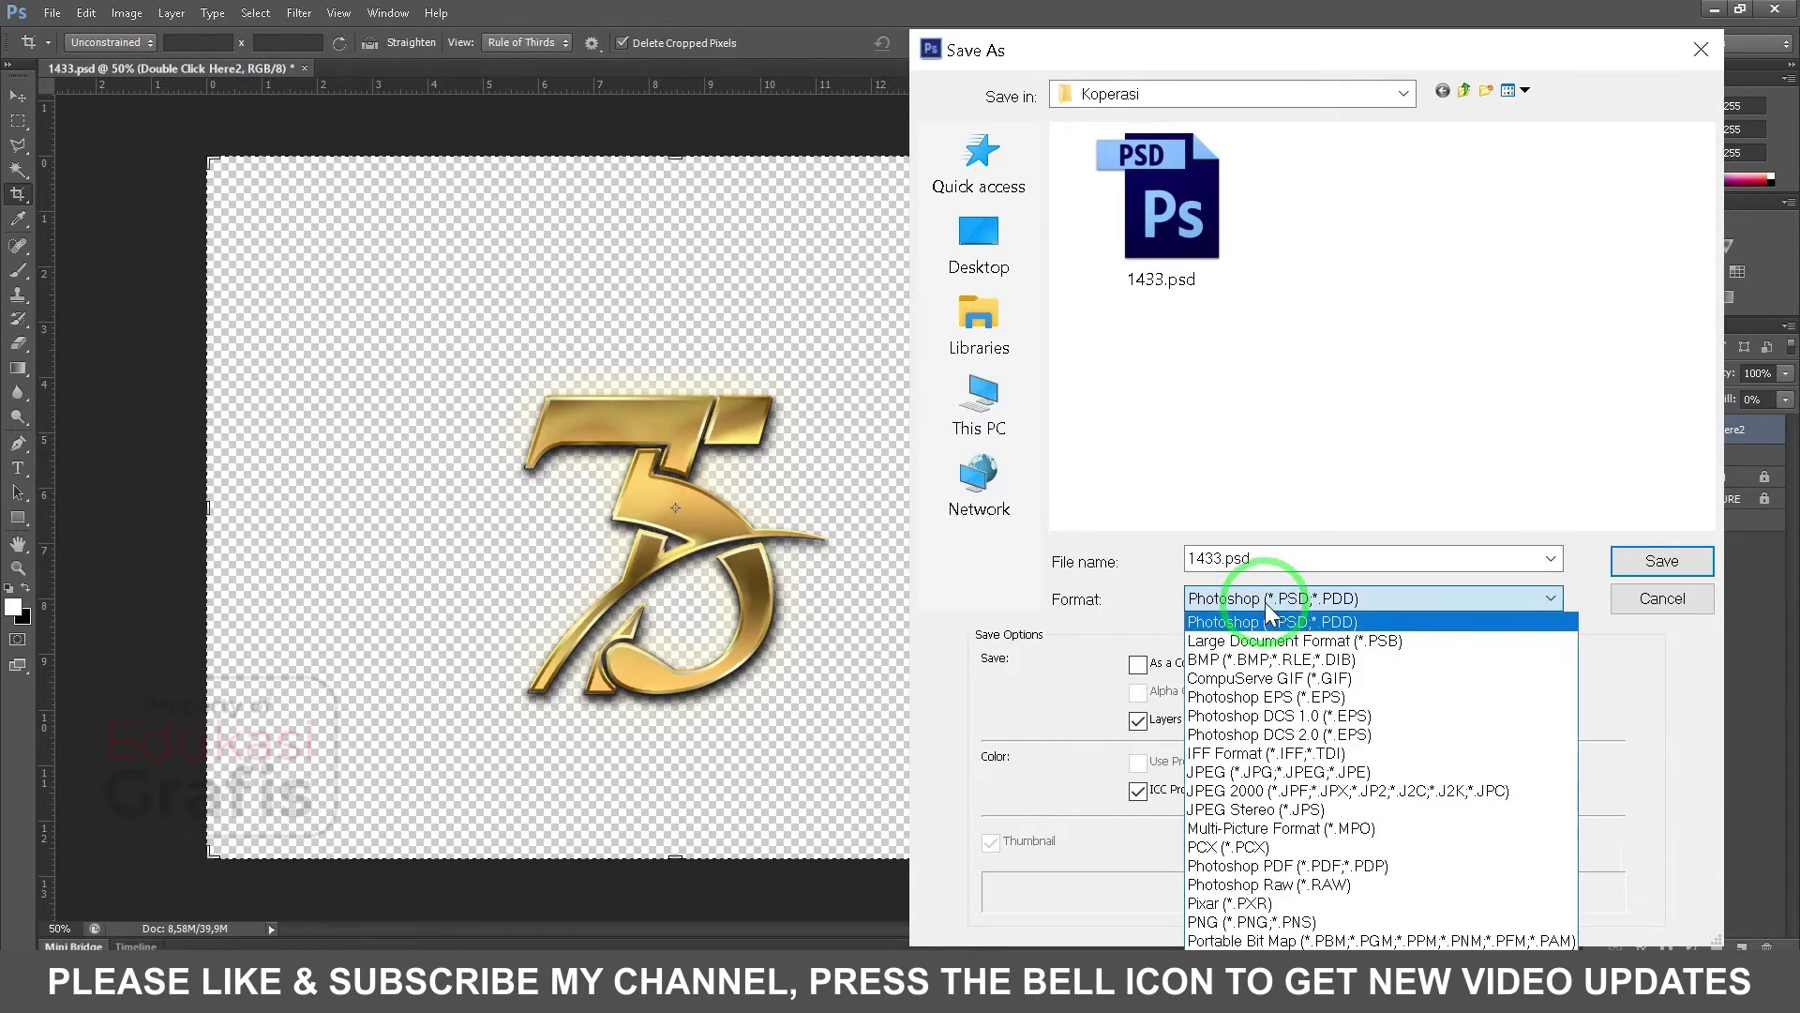
pyautogui.click(1247, 904)
pyautogui.click(1161, 206)
pyautogui.click(1678, 560)
pyautogui.click(802, 354)
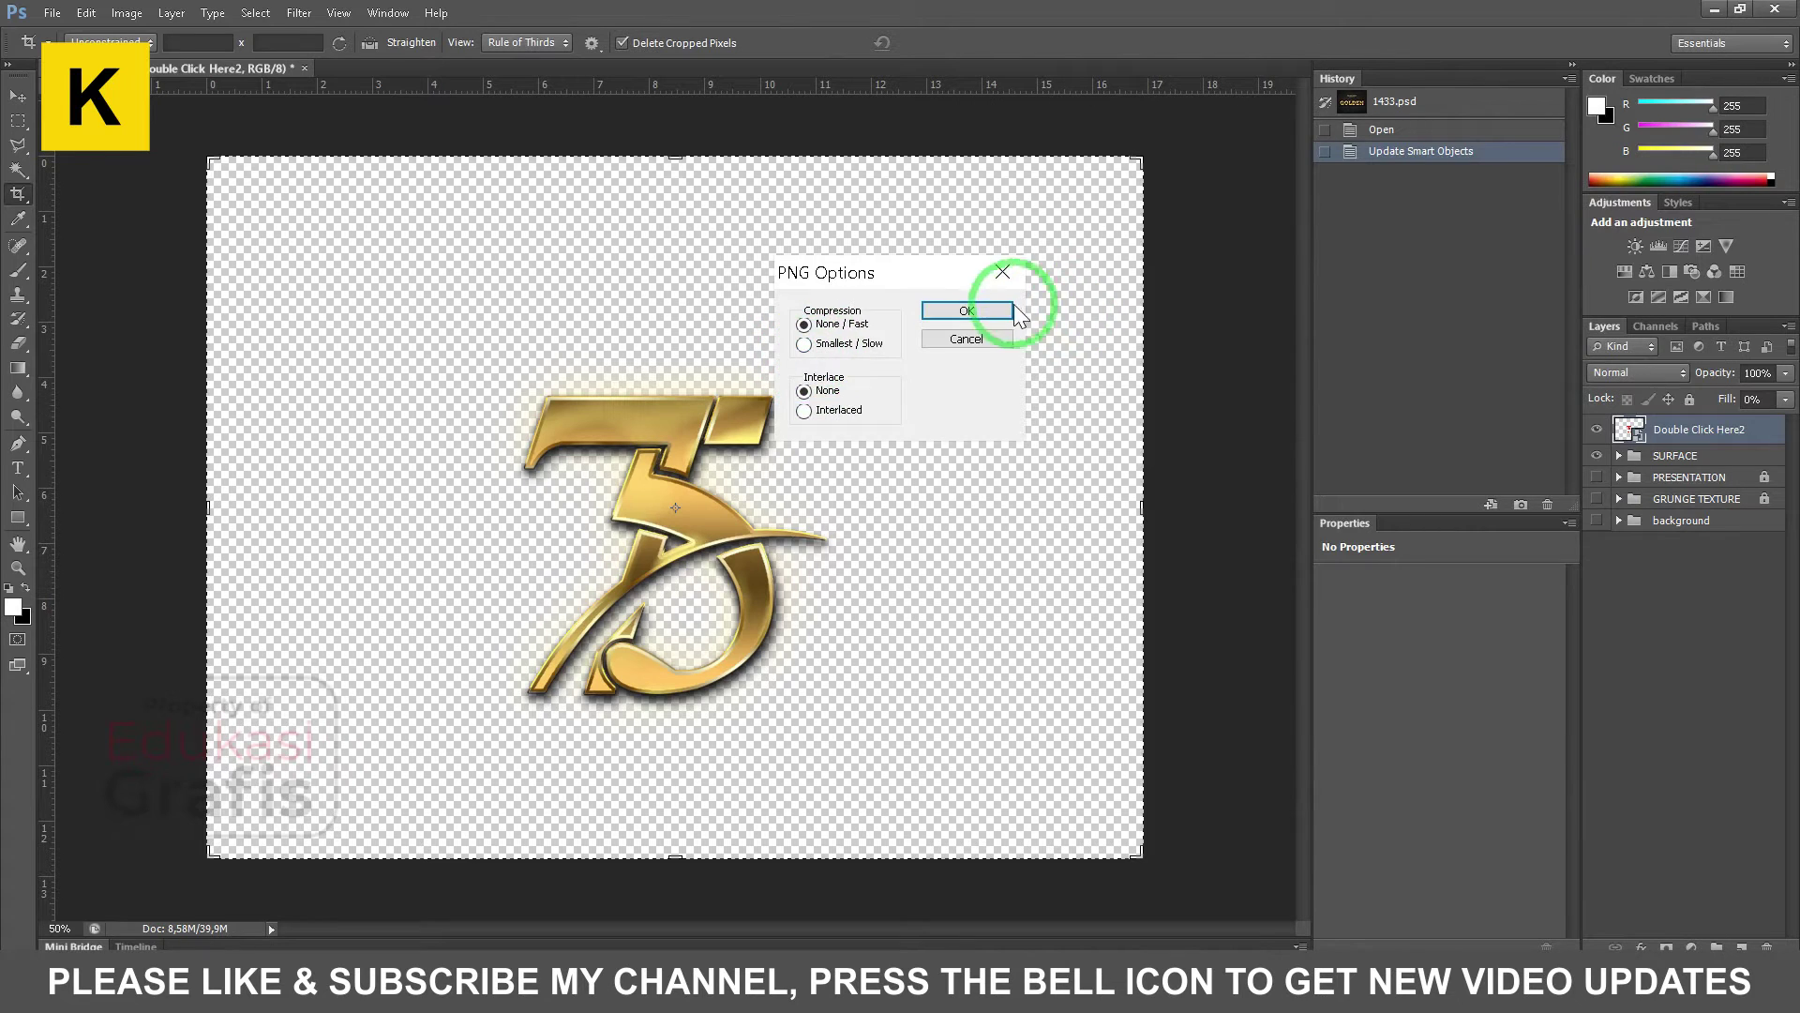
pyautogui.click(998, 306)
# Step: Switch back to CorelDRAW, bring in the golden 75 PNG and position it to the right of "ke"
pyautogui.hotkey('alt', 'Tab')
pyautogui.hotkey('alt', 'Tab')
pyautogui.hotkey('alt', 'Tab')
pyautogui.moveTo(940, 222); pyautogui.dragTo(987, 338)
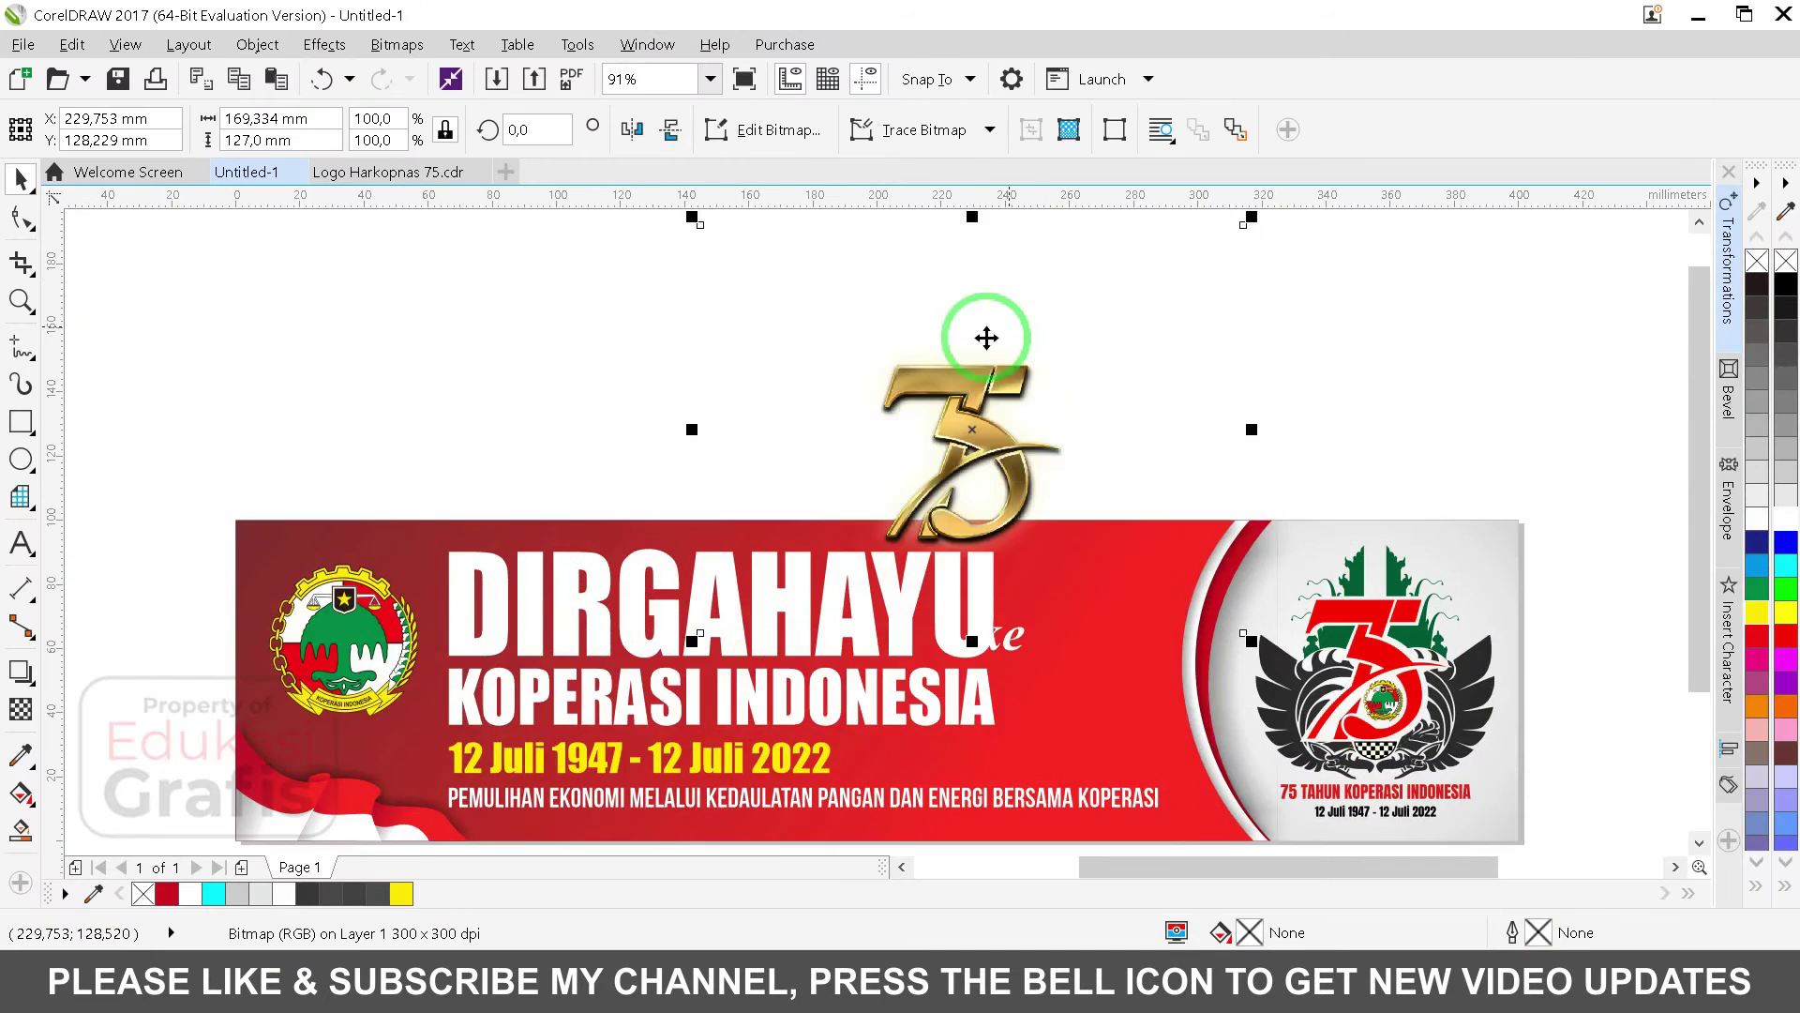
pyautogui.moveTo(1005, 455); pyautogui.dragTo(1139, 665)
pyautogui.press('F4')
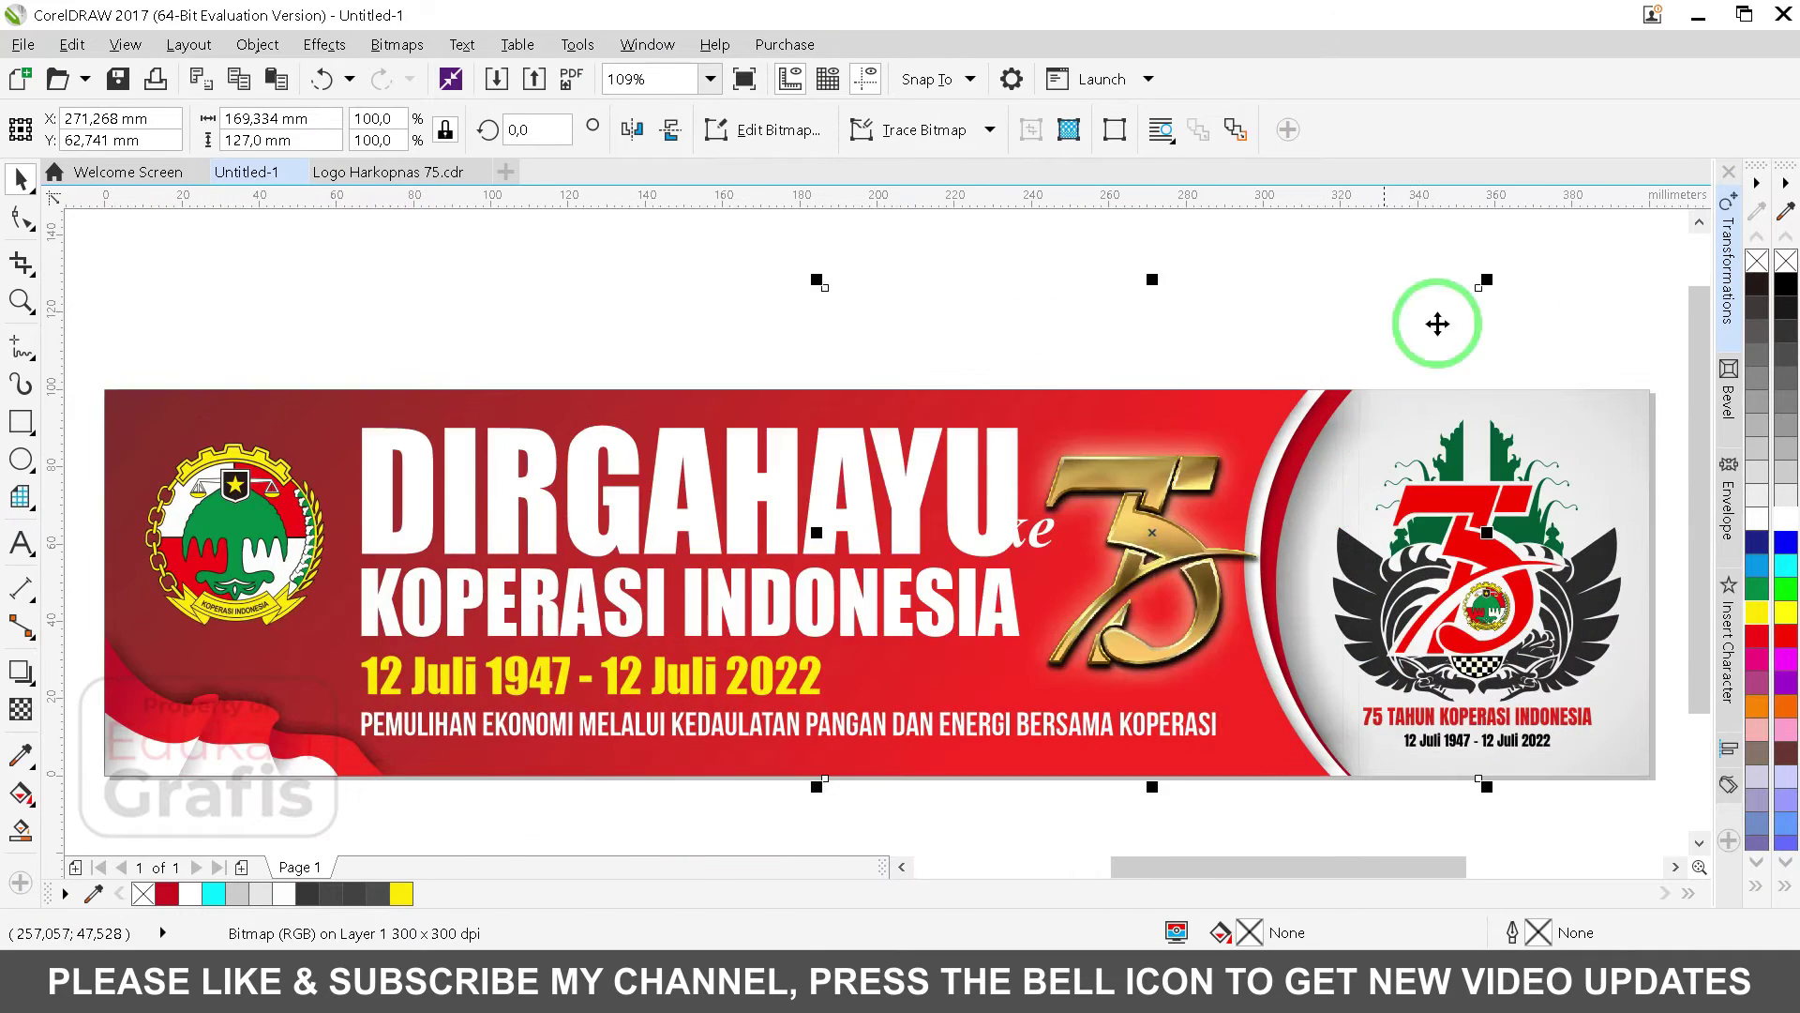
# Step: Enlarge the golden 75 image to about 119% and reposition it to the right of "ke"
pyautogui.moveTo(1489, 278); pyautogui.dragTo(1542, 243)
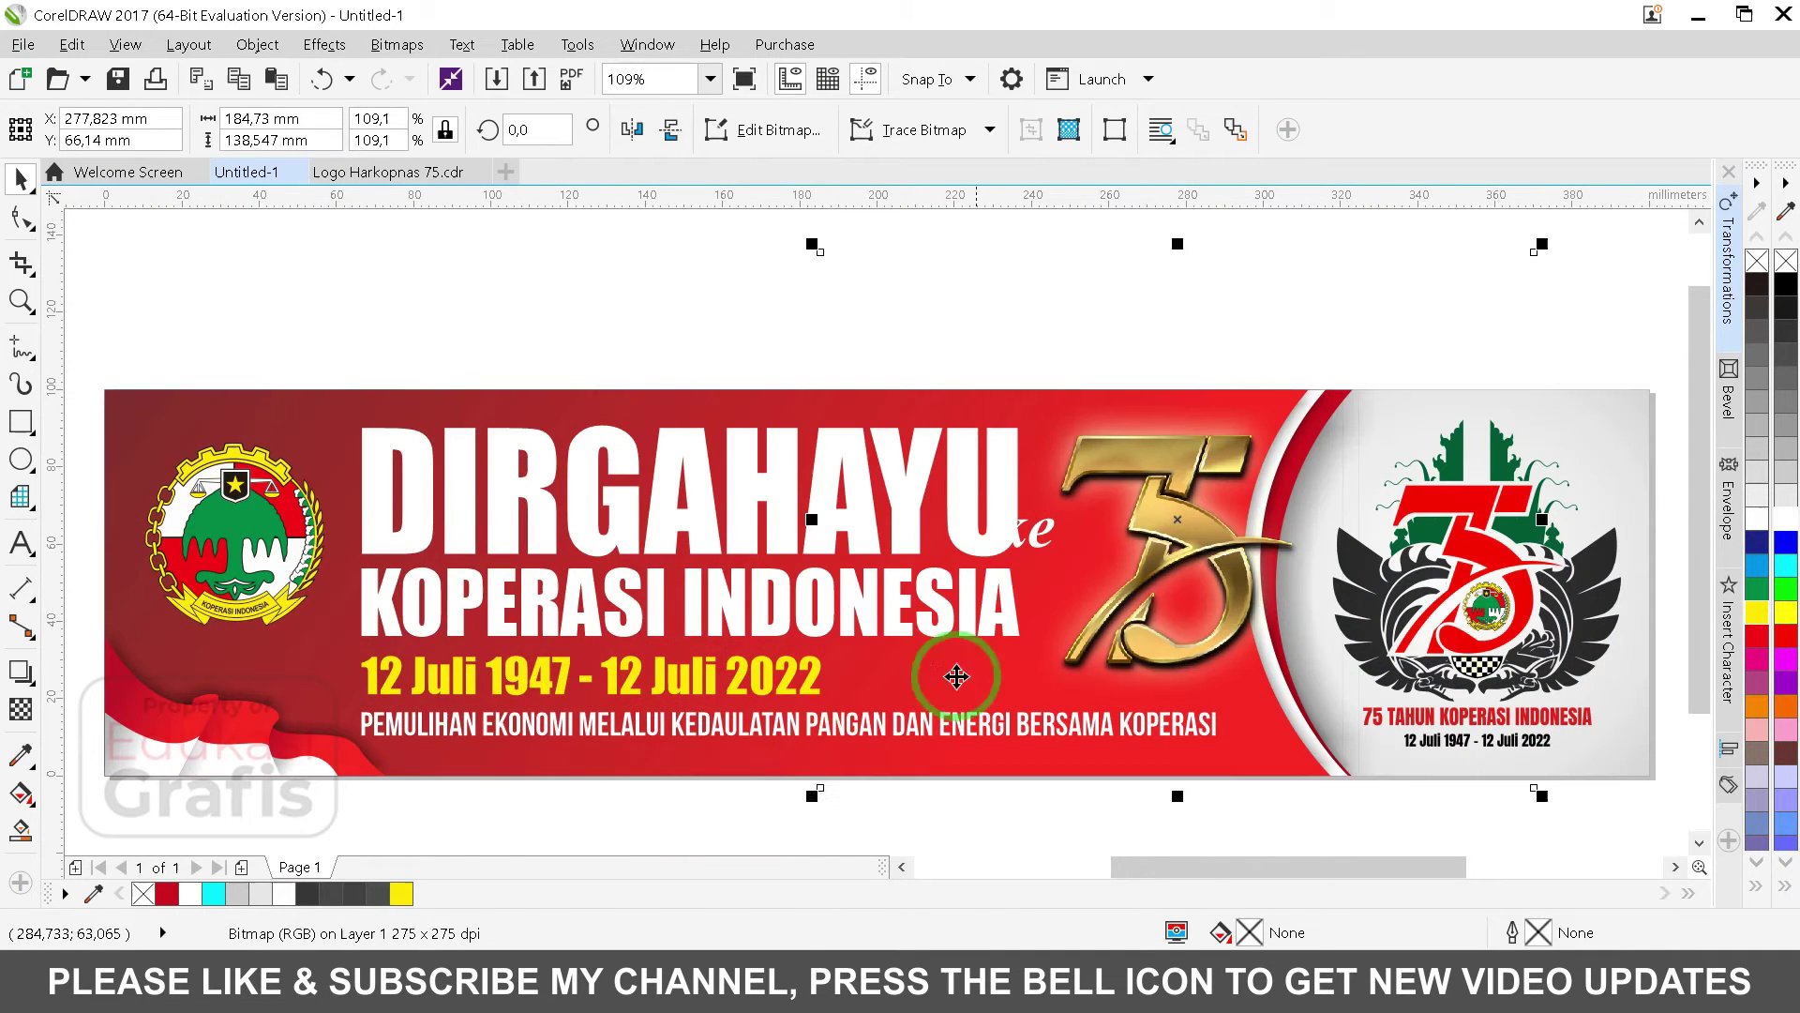
pyautogui.moveTo(807, 803); pyautogui.dragTo(790, 816)
pyautogui.moveTo(1167, 598); pyautogui.dragTo(1161, 603)
pyautogui.moveTo(786, 234); pyautogui.dragTo(753, 222)
pyautogui.click(1267, 386)
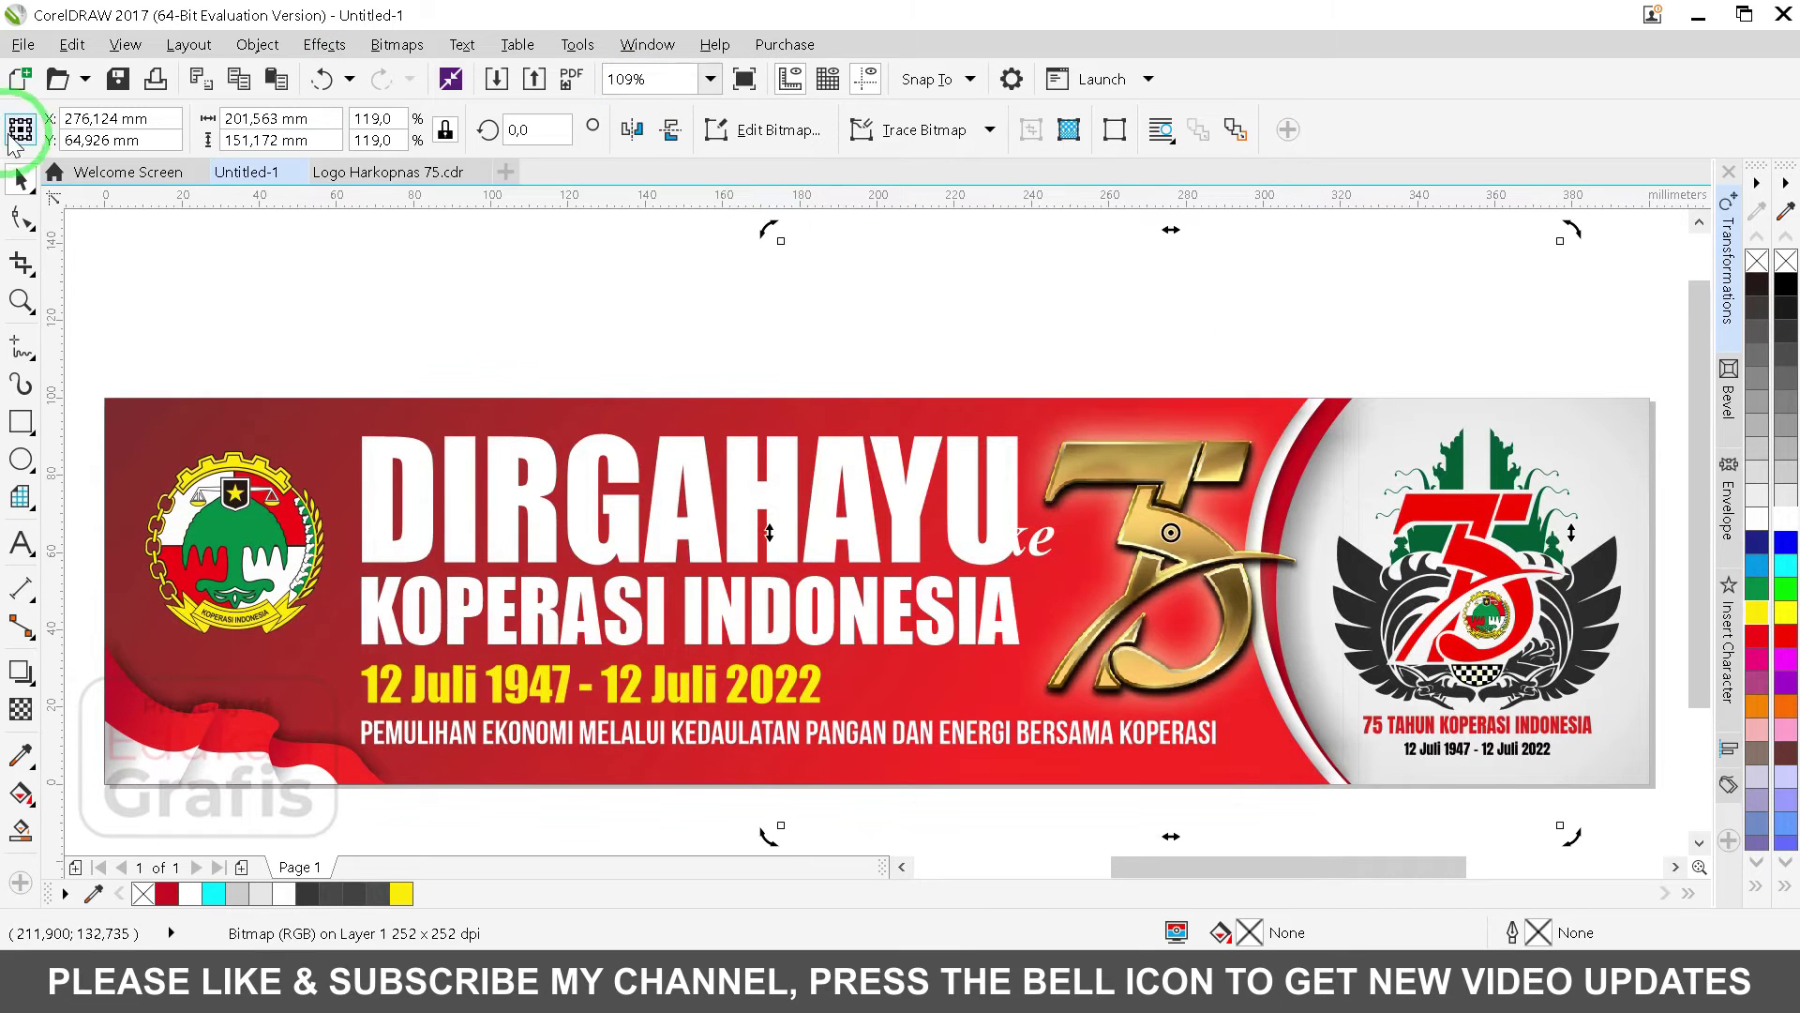
# Step: Trim the golden 75 image's frame with the Shape tool by pulling in its upper, lower and left edges
pyautogui.click(21, 218)
pyautogui.moveTo(1557, 300); pyautogui.dragTo(1547, 392)
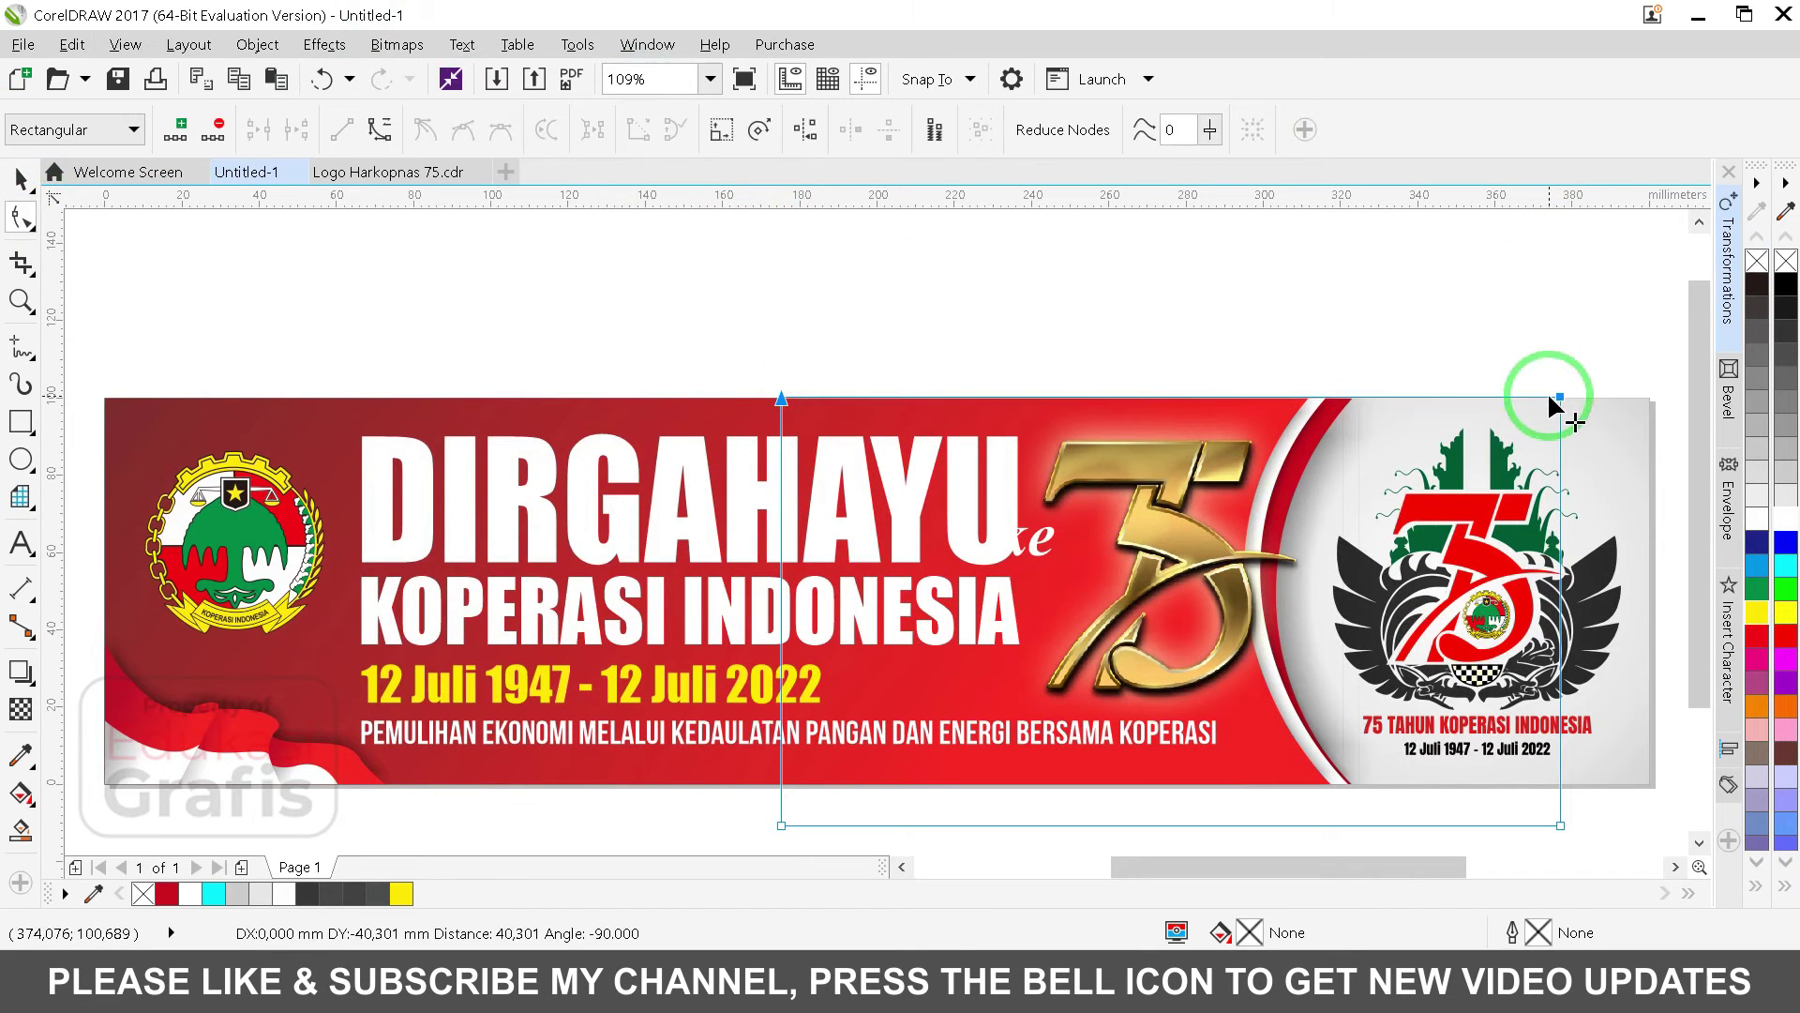
pyautogui.press('space')
pyautogui.click(22, 227)
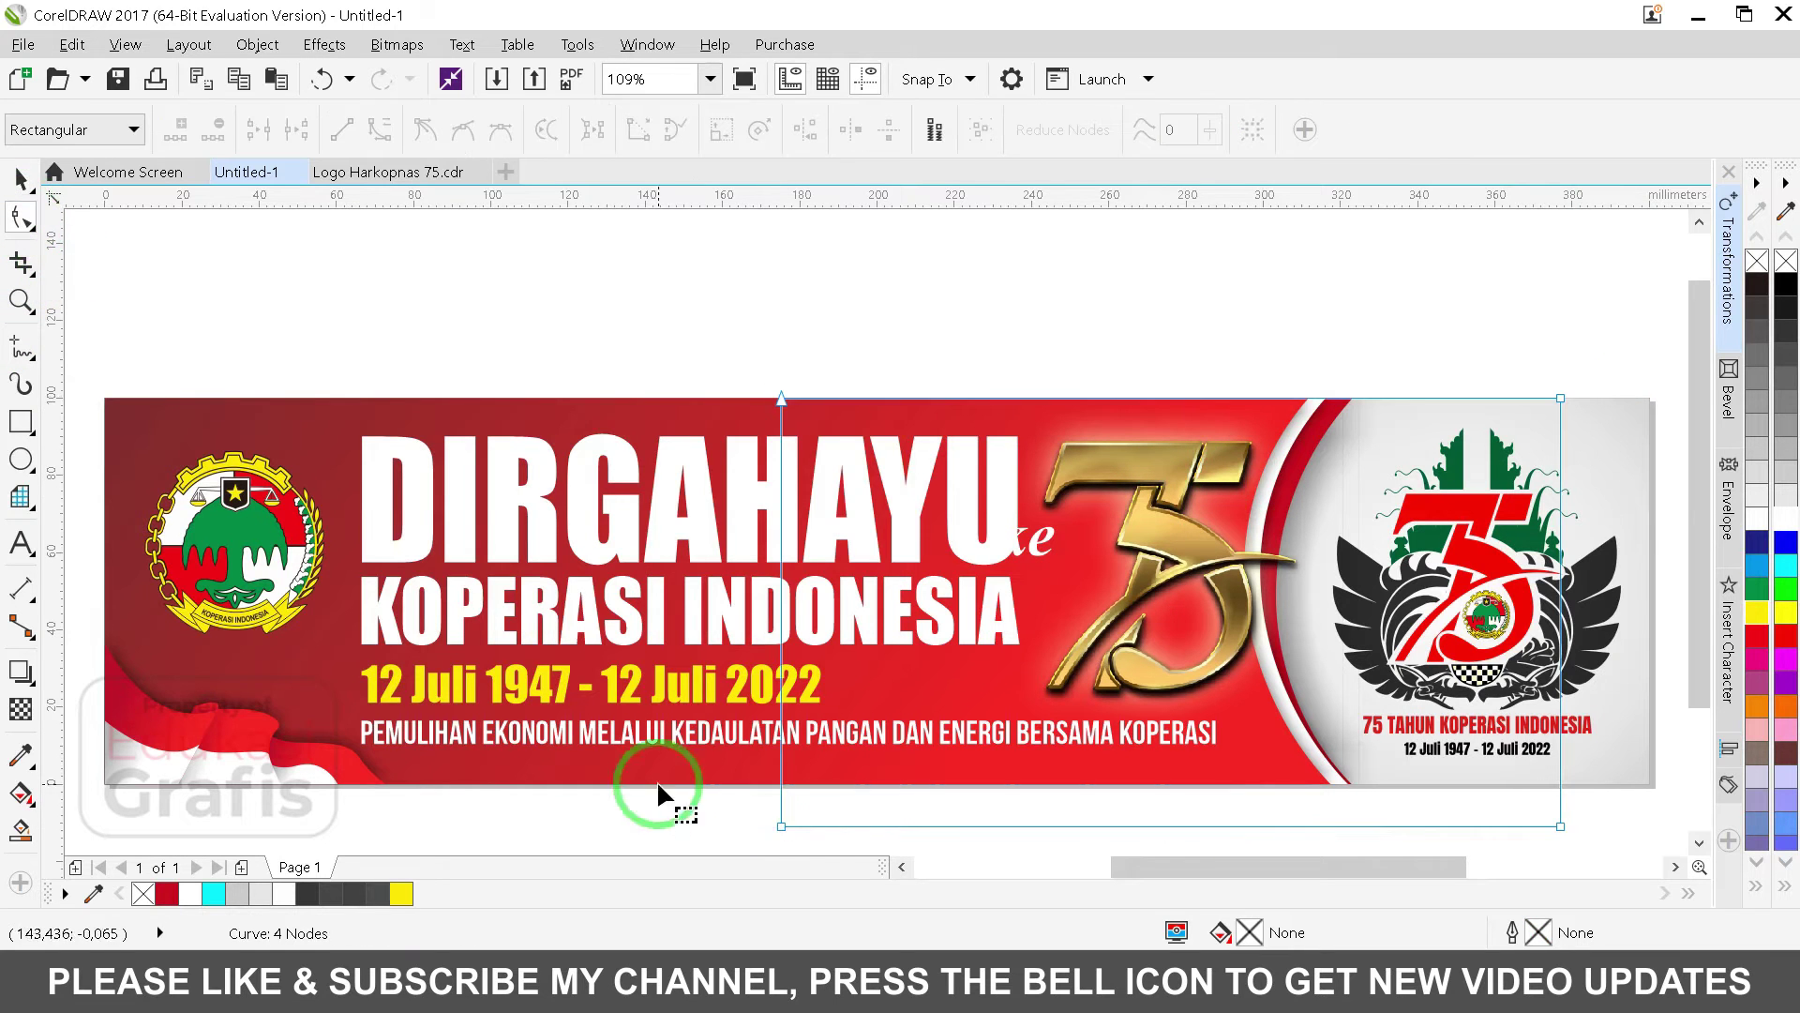
pyautogui.scroll(-1, 656, 793)
pyautogui.moveTo(1560, 776); pyautogui.dragTo(1549, 708)
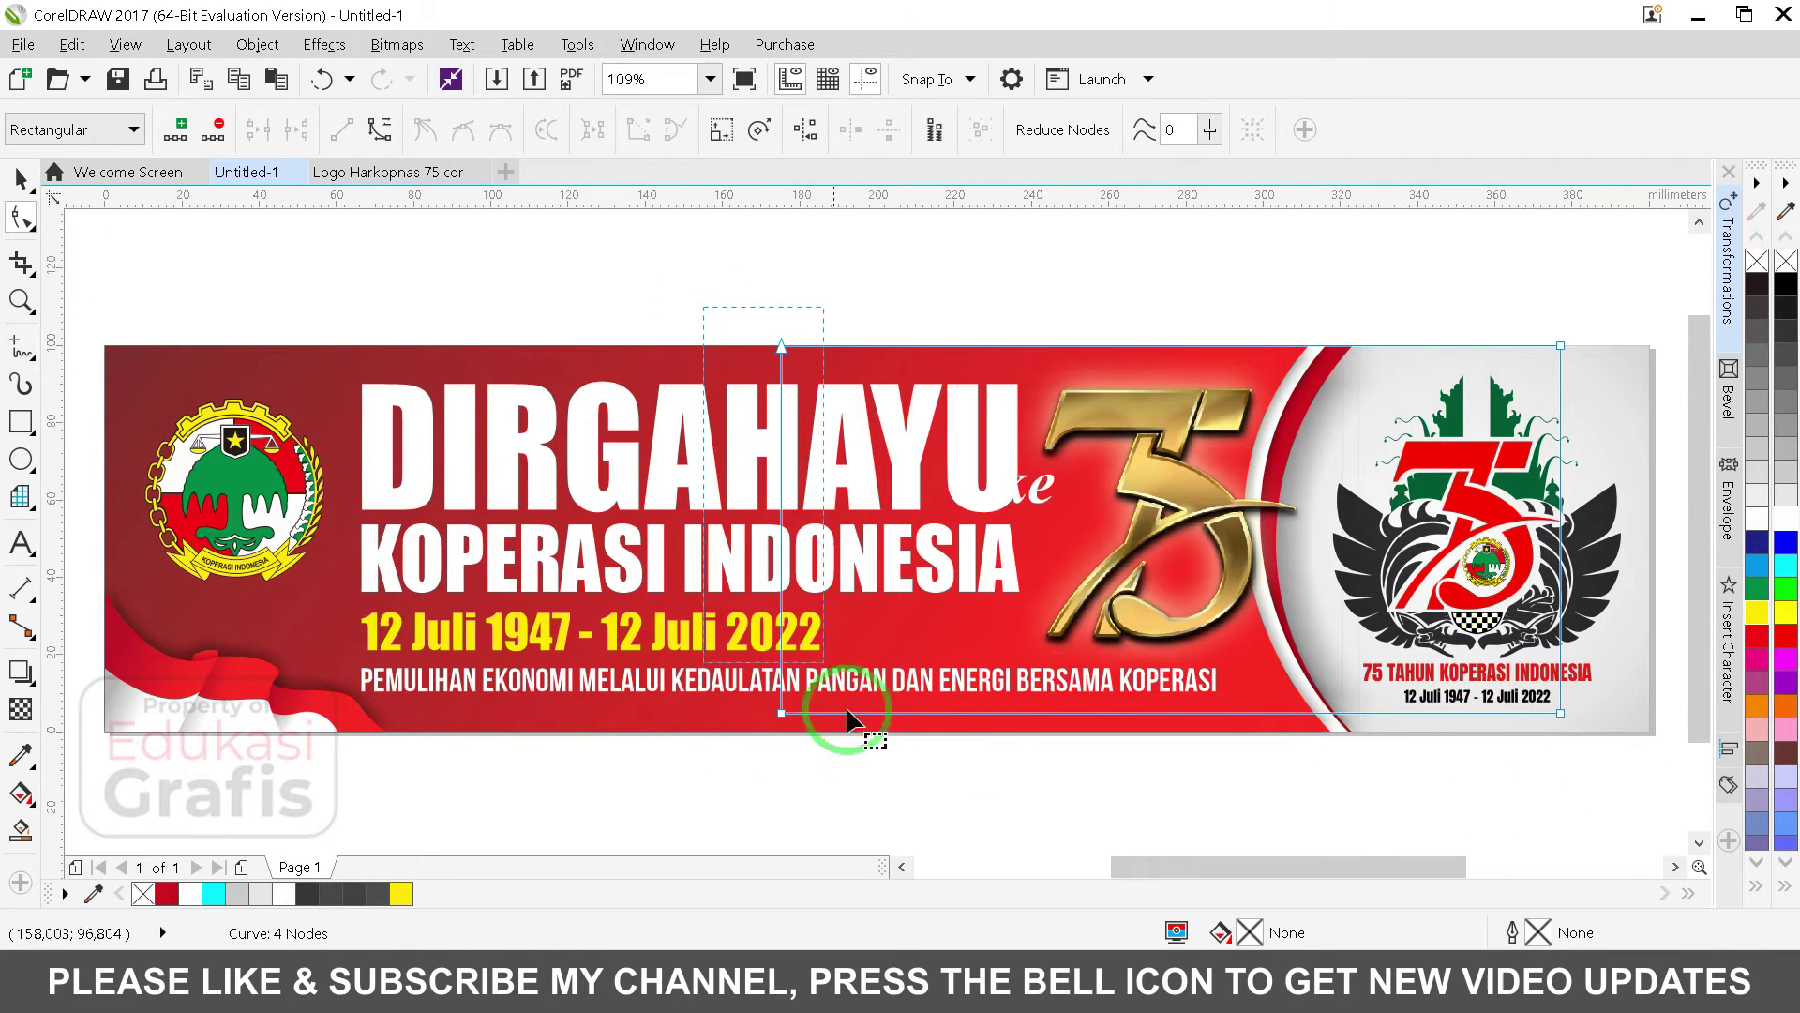
pyautogui.moveTo(796, 720); pyautogui.dragTo(958, 714)
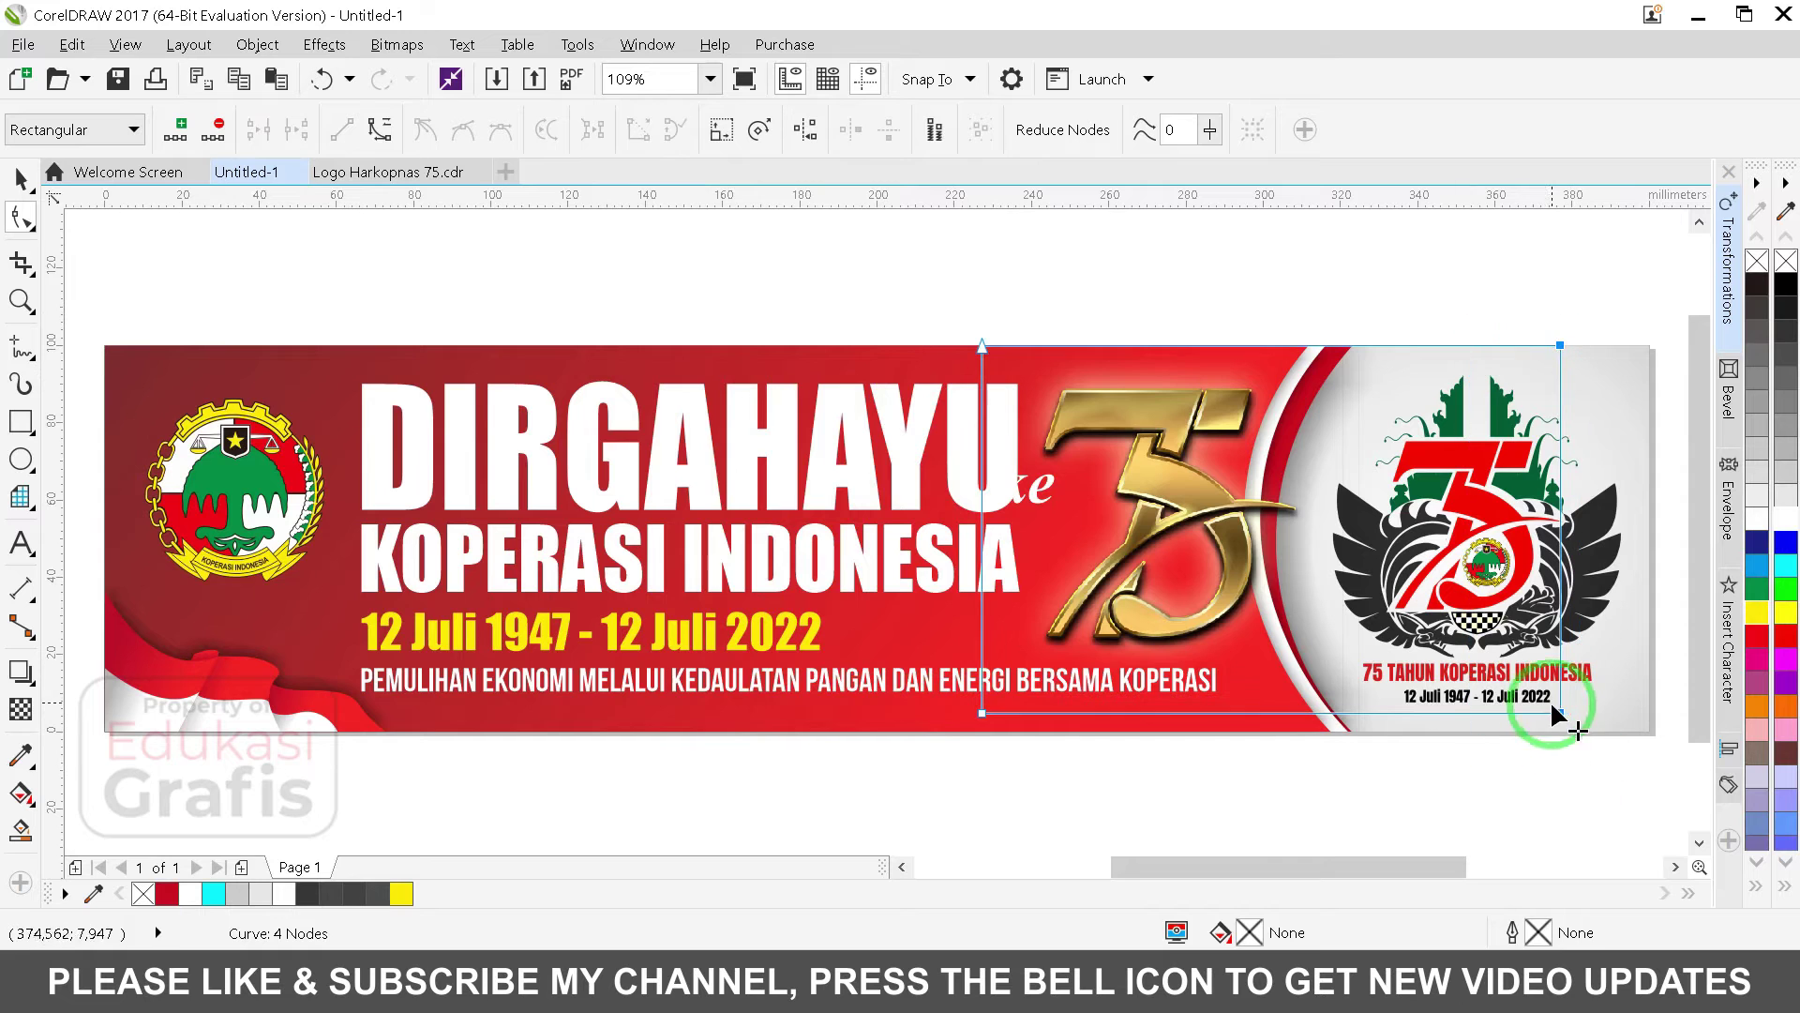
pyautogui.press('space')
# Step: Adjust the tones of the golden 75 image and move "ke" into the gap between DIRGAHAYU and the 75
pyautogui.moveTo(339, 299); pyautogui.dragTo(1247, 802)
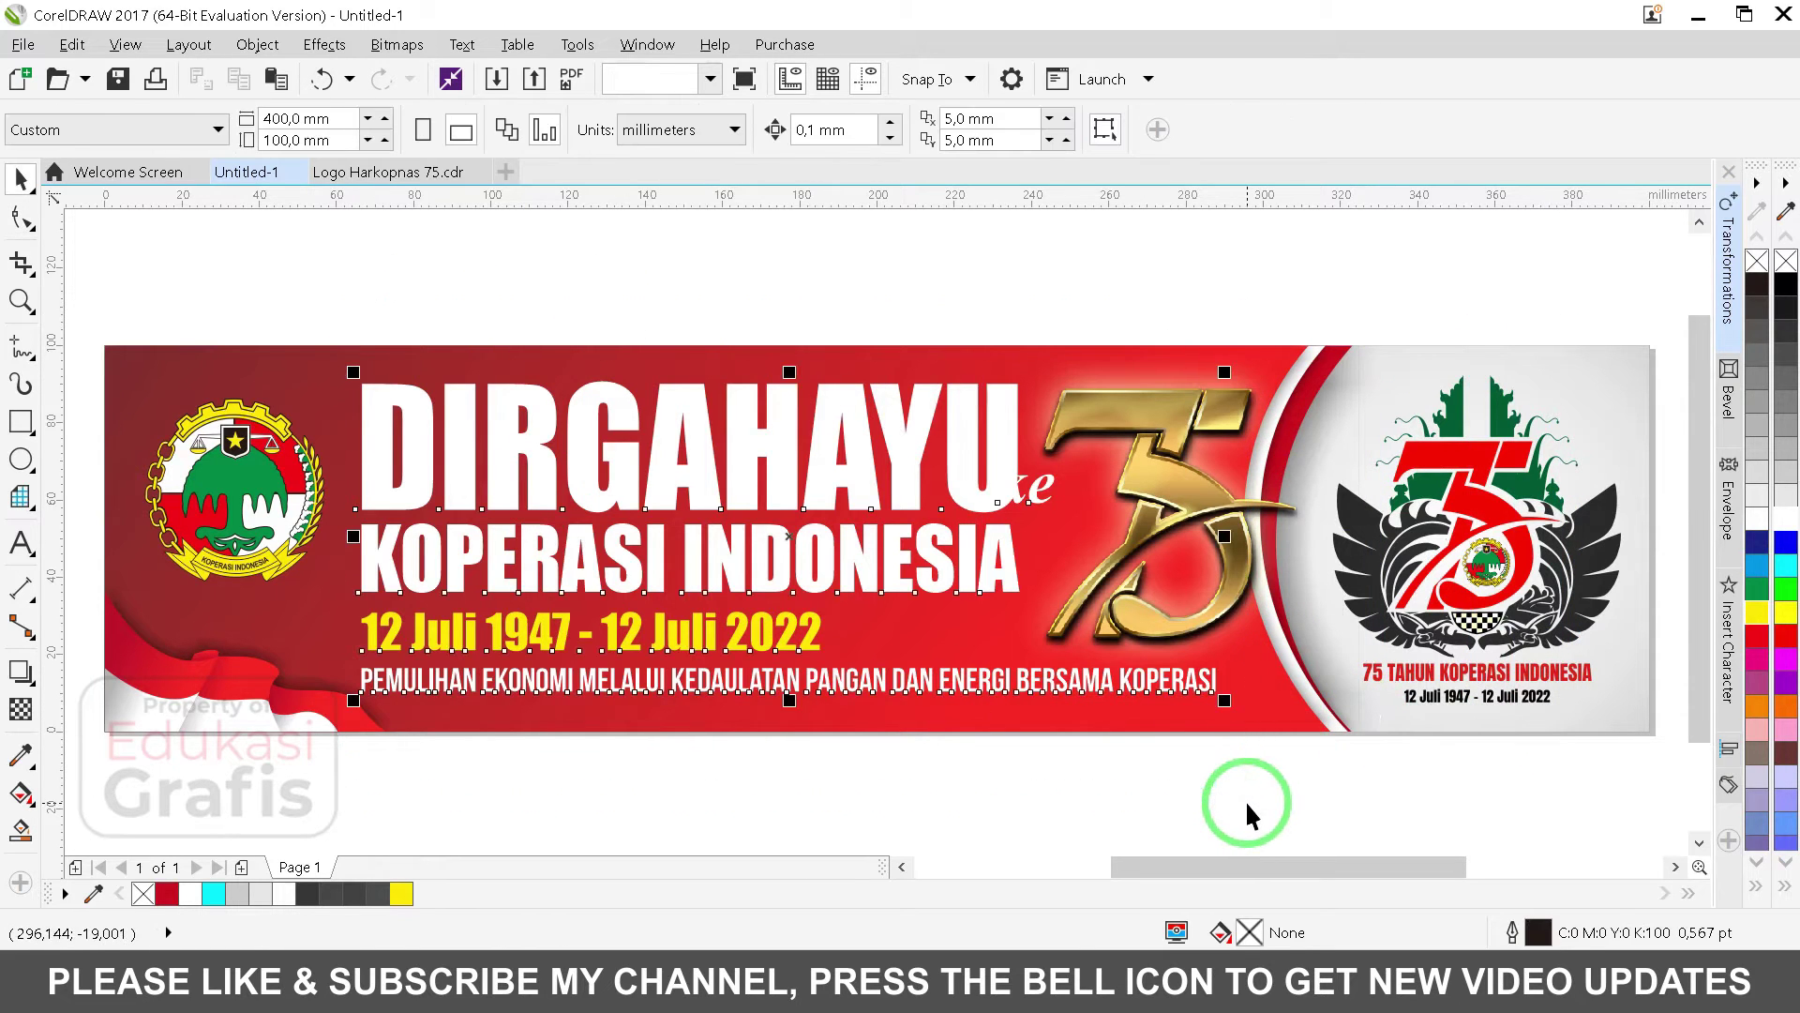
pyautogui.click(1229, 527)
pyautogui.click(323, 44)
pyautogui.moveTo(487, 81)
pyautogui.click(759, 274)
pyautogui.moveTo(434, 385); pyautogui.dragTo(385, 359)
pyautogui.click(703, 715)
pyautogui.moveTo(1039, 478); pyautogui.dragTo(1072, 500)
pyautogui.click(1102, 269)
# Step: Fetch the gold gradient image from the other window, bring it into the banner document and PowerClip it inside the DIRGAHAYU text
pyautogui.hotkey('alt', 'Tab')
pyautogui.click(944, 525)
pyautogui.click(667, 233)
pyautogui.moveTo(666, 233); pyautogui.dragTo(1139, 273)
pyautogui.hotkey('alt', 'Tab')
pyautogui.moveTo(603, 339); pyautogui.dragTo(1347, 558)
pyautogui.click(848, 459)
# Step: Edit the DIRGAHAYU PowerClip contents, compress the gold image to about 59 mm tall, fit it over the letters and finish editing
pyautogui.doubleClick(763, 460)
pyautogui.moveTo(771, 456); pyautogui.dragTo(942, 434)
pyautogui.scroll(-1, 825, 434)
pyautogui.moveTo(980, 262); pyautogui.dragTo(968, 454)
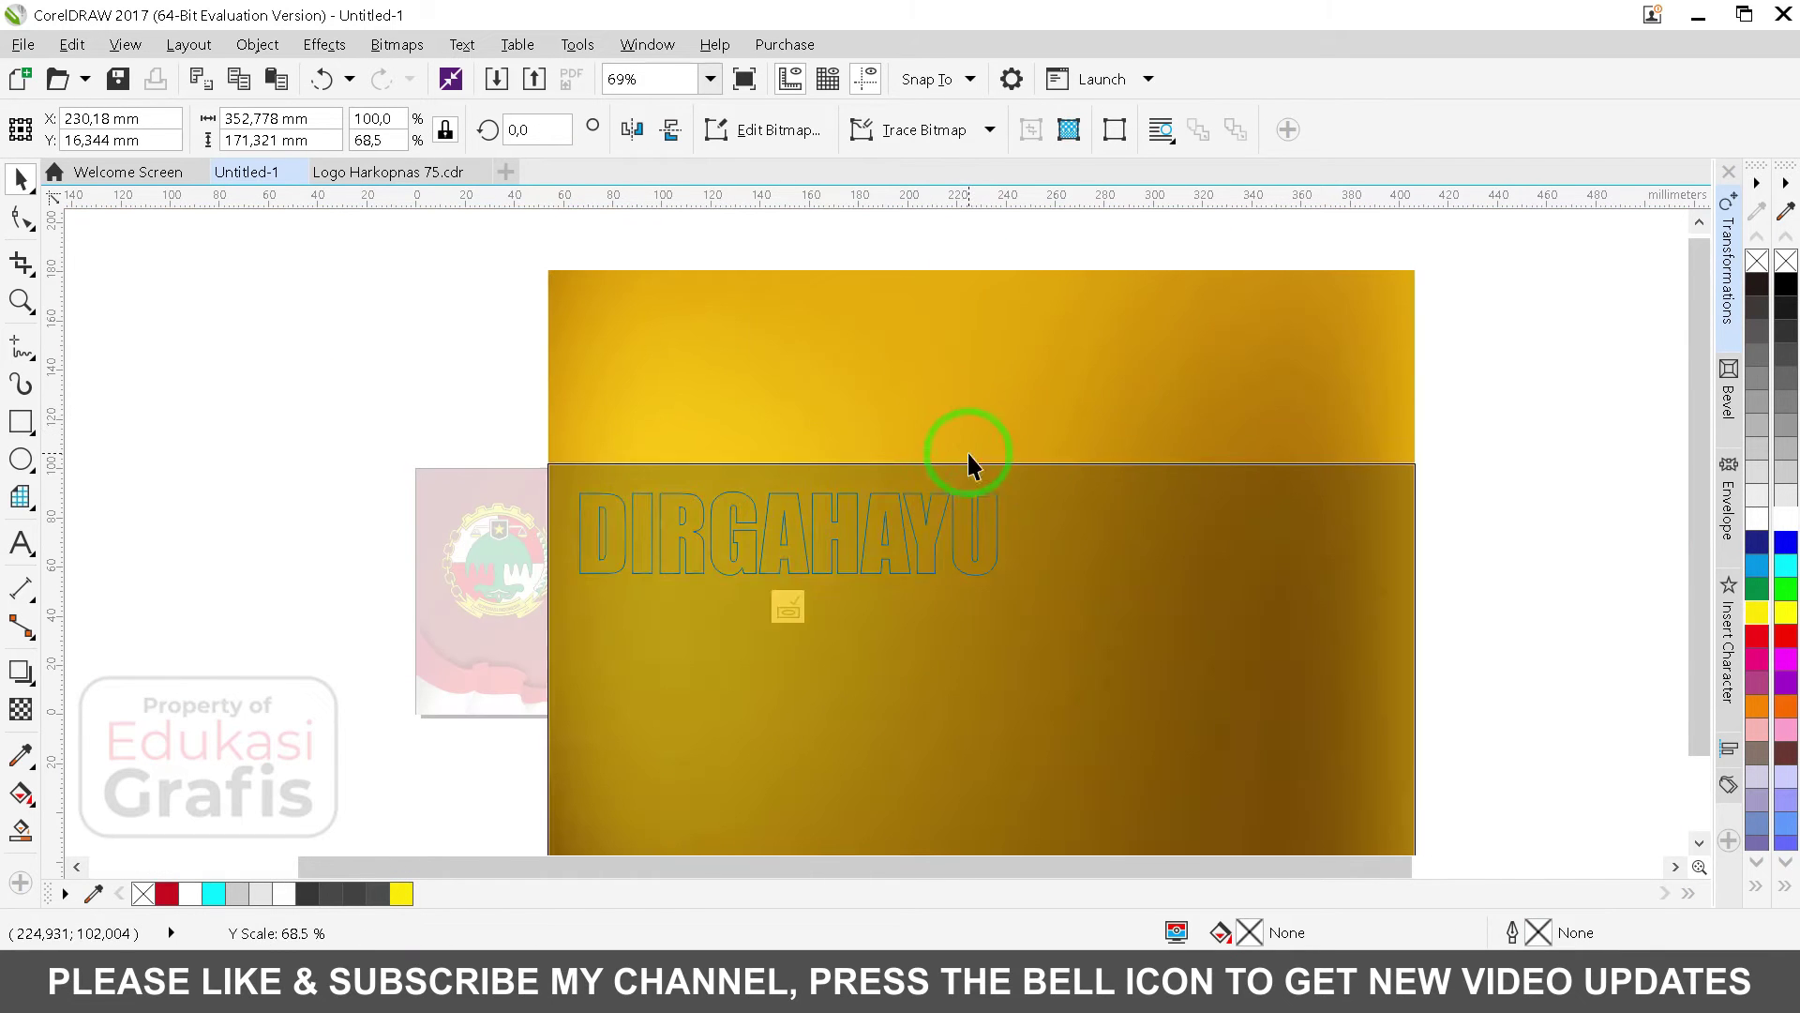
pyautogui.scroll(2, 999, 757)
pyautogui.moveTo(974, 848); pyautogui.dragTo(932, 437)
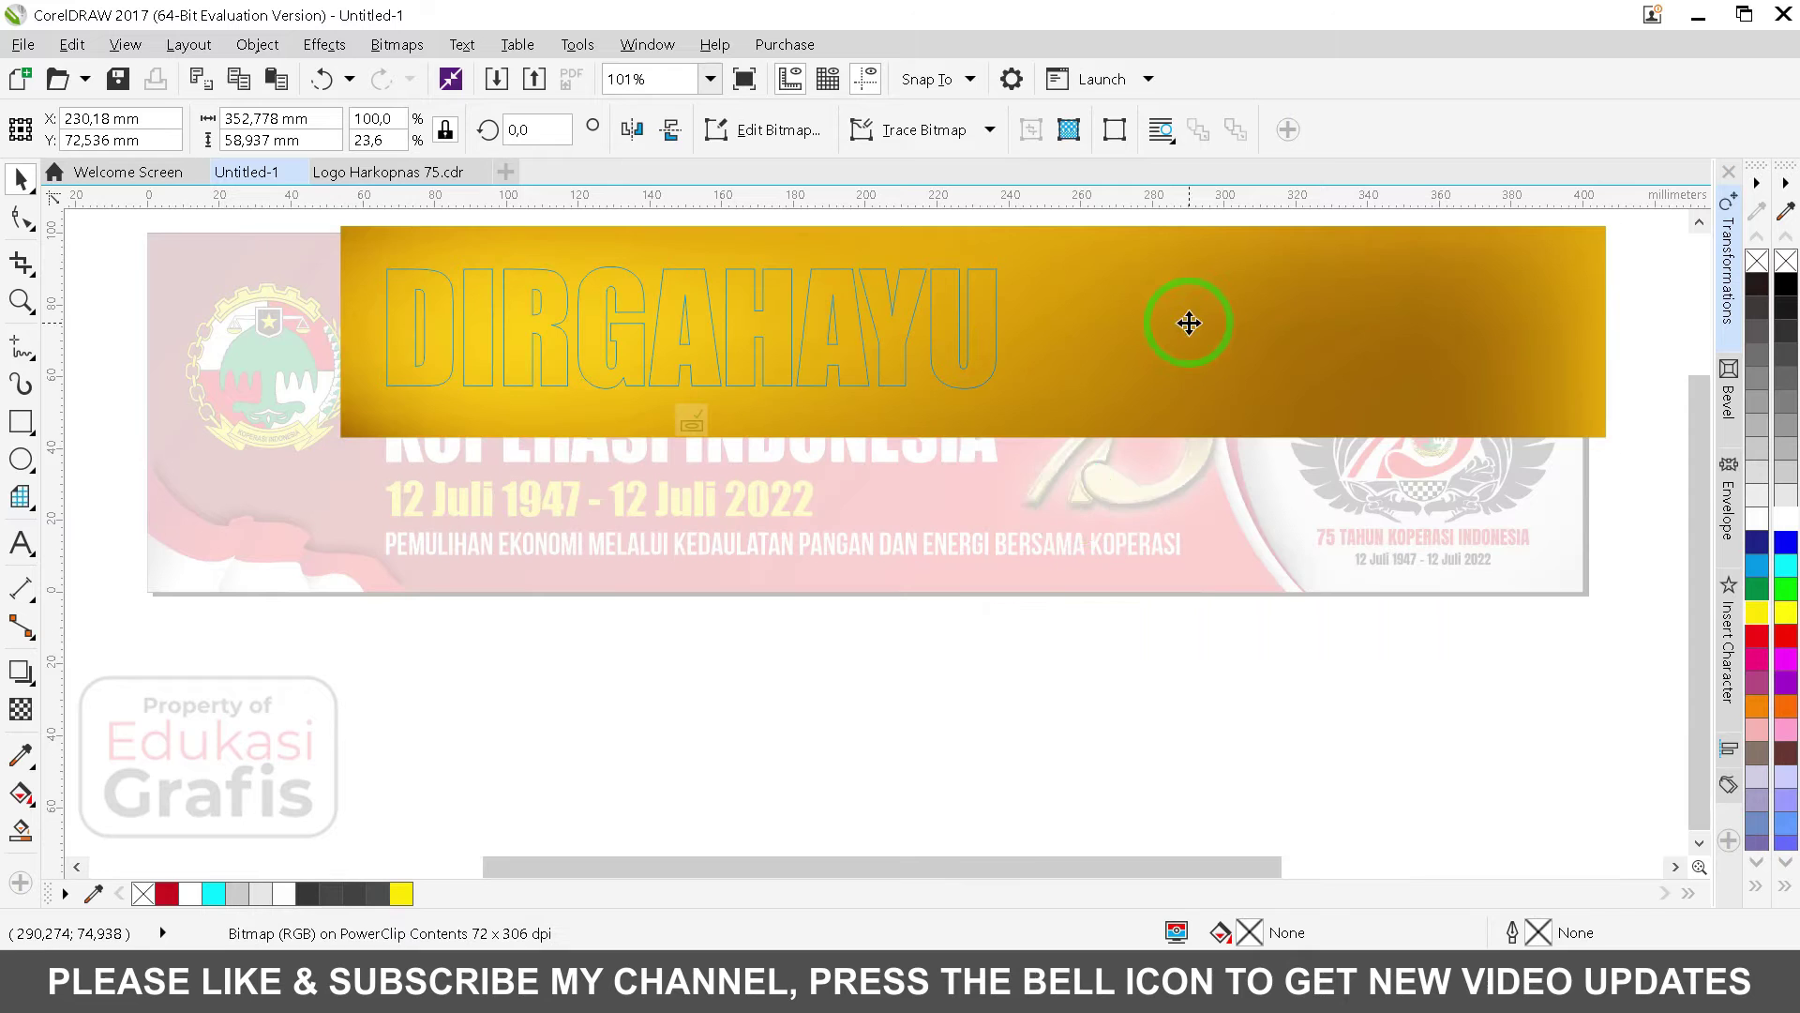
pyautogui.moveTo(349, 279); pyautogui.dragTo(931, 611)
pyautogui.keyDown('ctrl'); pyautogui.click(111, 336); pyautogui.keyUp('ctrl')
pyautogui.press('F4')
# Step: Group DIRGAHAYU, KOPERASI INDONESIA, the date and "ke", and give them a Flat Bottom Right drop shadow with opacity 35 and feathering 5
pyautogui.click(565, 328)
pyautogui.moveTo(1125, 689); pyautogui.dragTo(1125, 692)
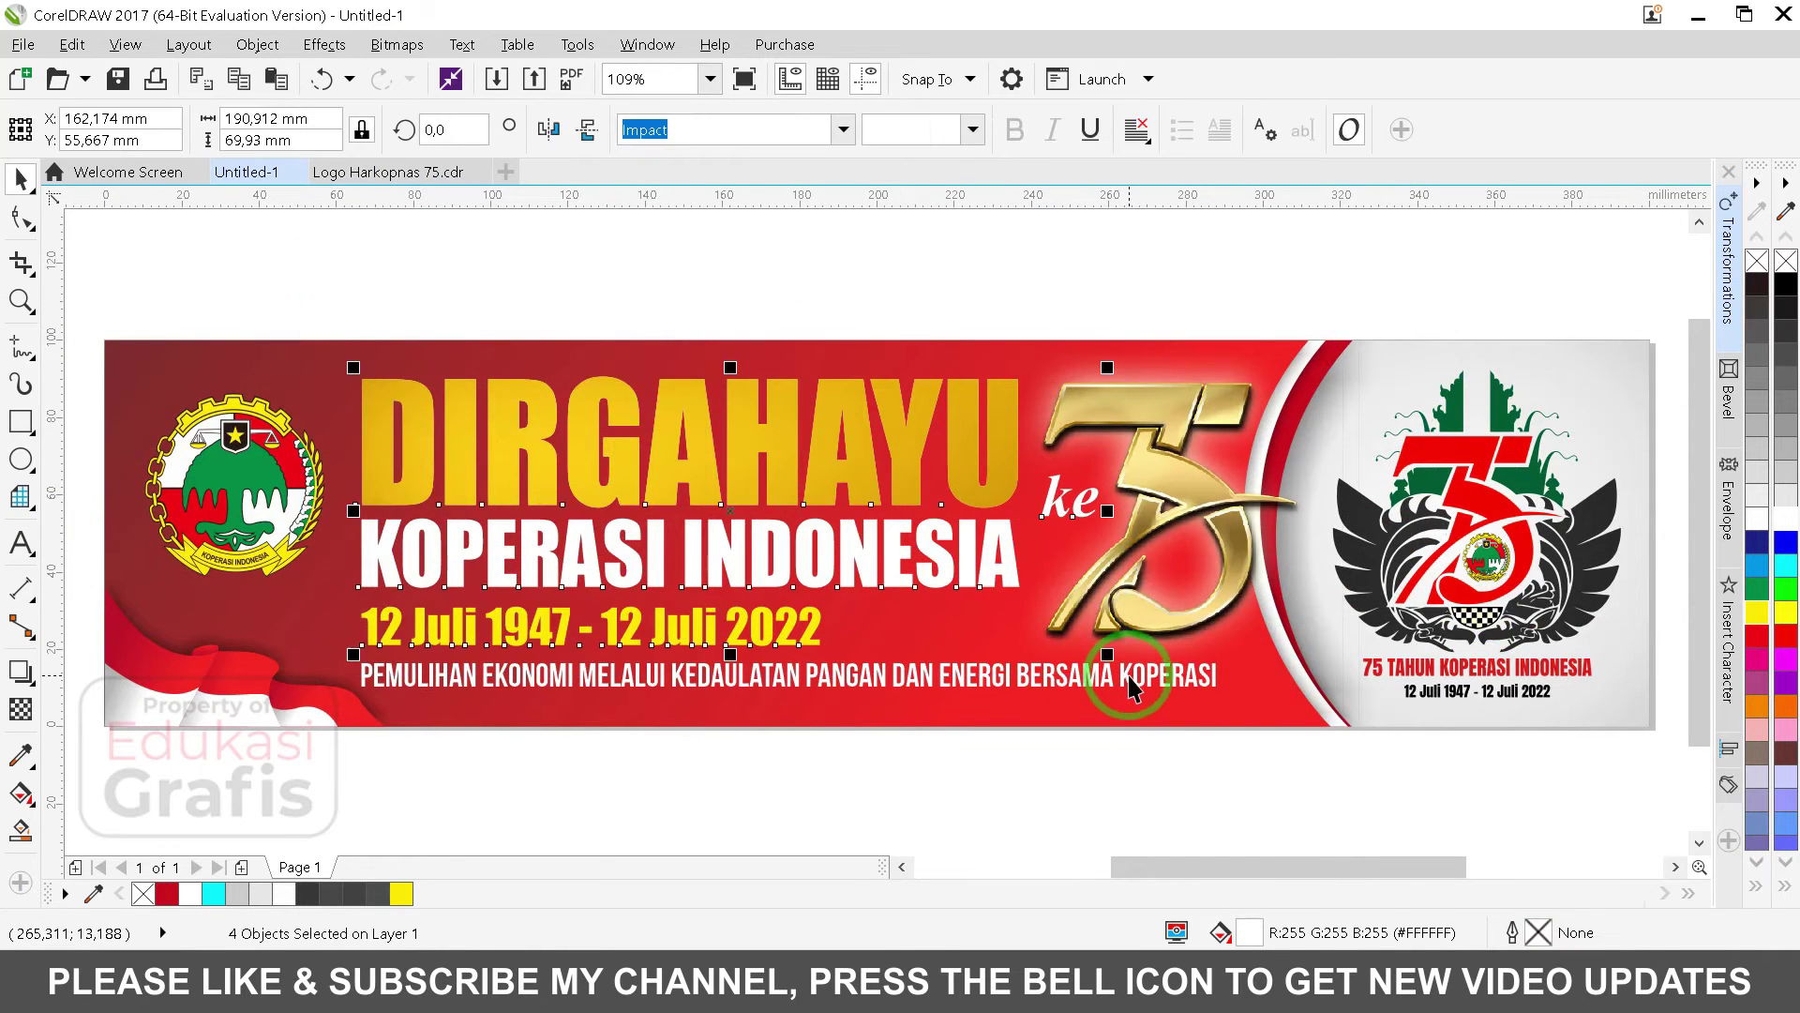
pyautogui.click(21, 671)
pyautogui.click(103, 130)
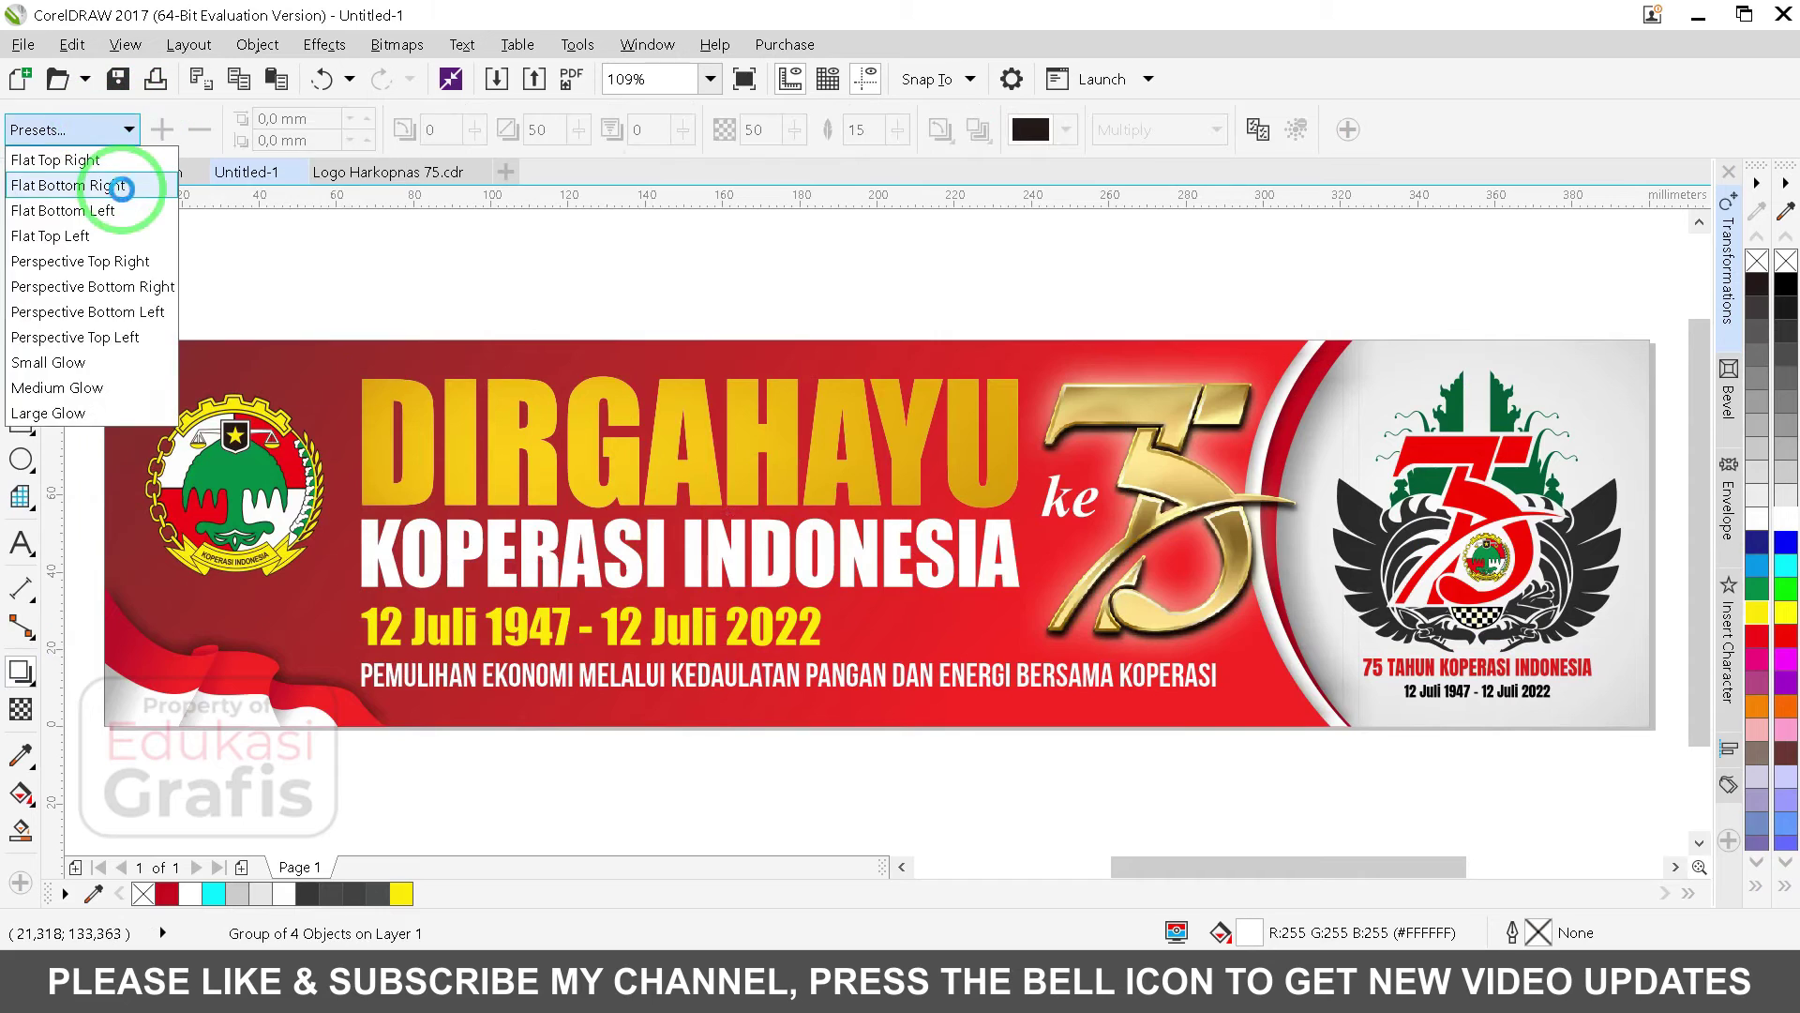
pyautogui.click(121, 183)
pyautogui.scroll(3, 634, 568)
pyautogui.moveTo(1206, 832); pyautogui.dragTo(1118, 722)
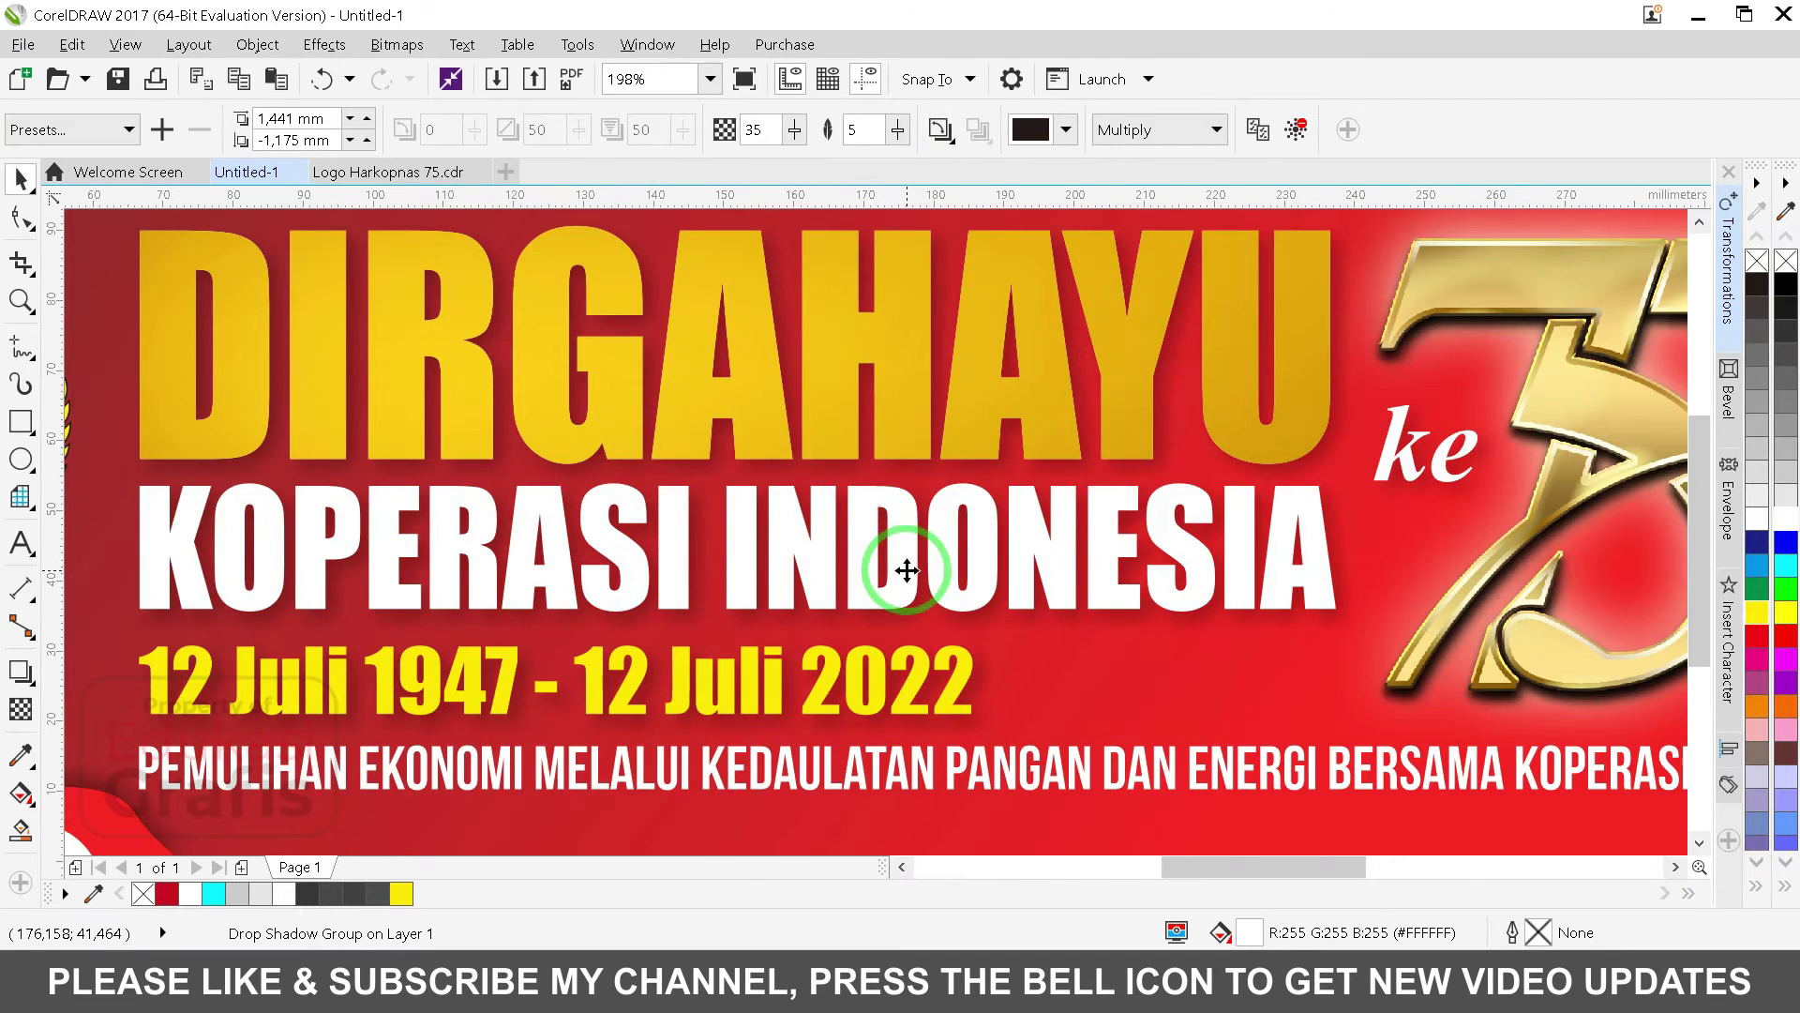
pyautogui.press('F4')
pyautogui.click(1017, 313)
pyautogui.scroll(-1, 1019, 314)
pyautogui.click(1082, 452)
pyautogui.click(1100, 302)
pyautogui.hotkey('ctrl', 'a')
pyautogui.click(1013, 322)
pyautogui.click(327, 492)
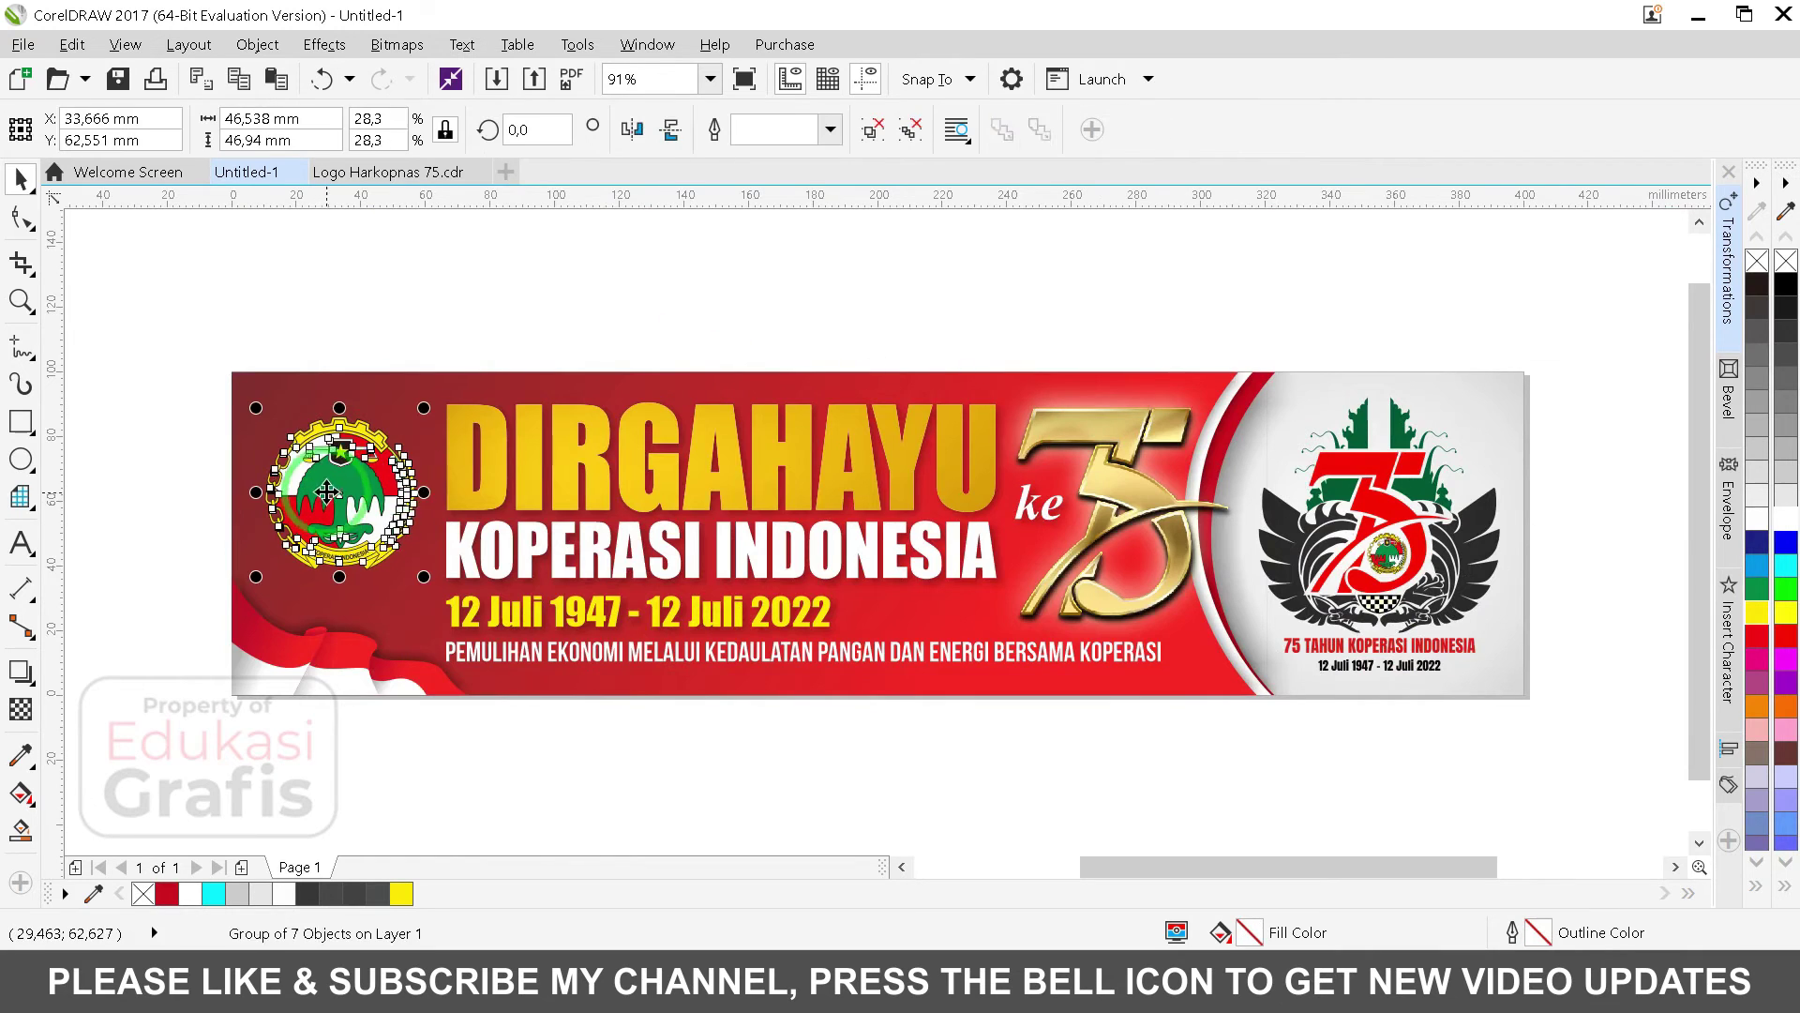
pyautogui.moveTo(634, 707); pyautogui.dragTo(634, 708)
pyautogui.moveTo(878, 619); pyautogui.dragTo(882, 632)
pyautogui.press('F4')
pyautogui.click(777, 338)
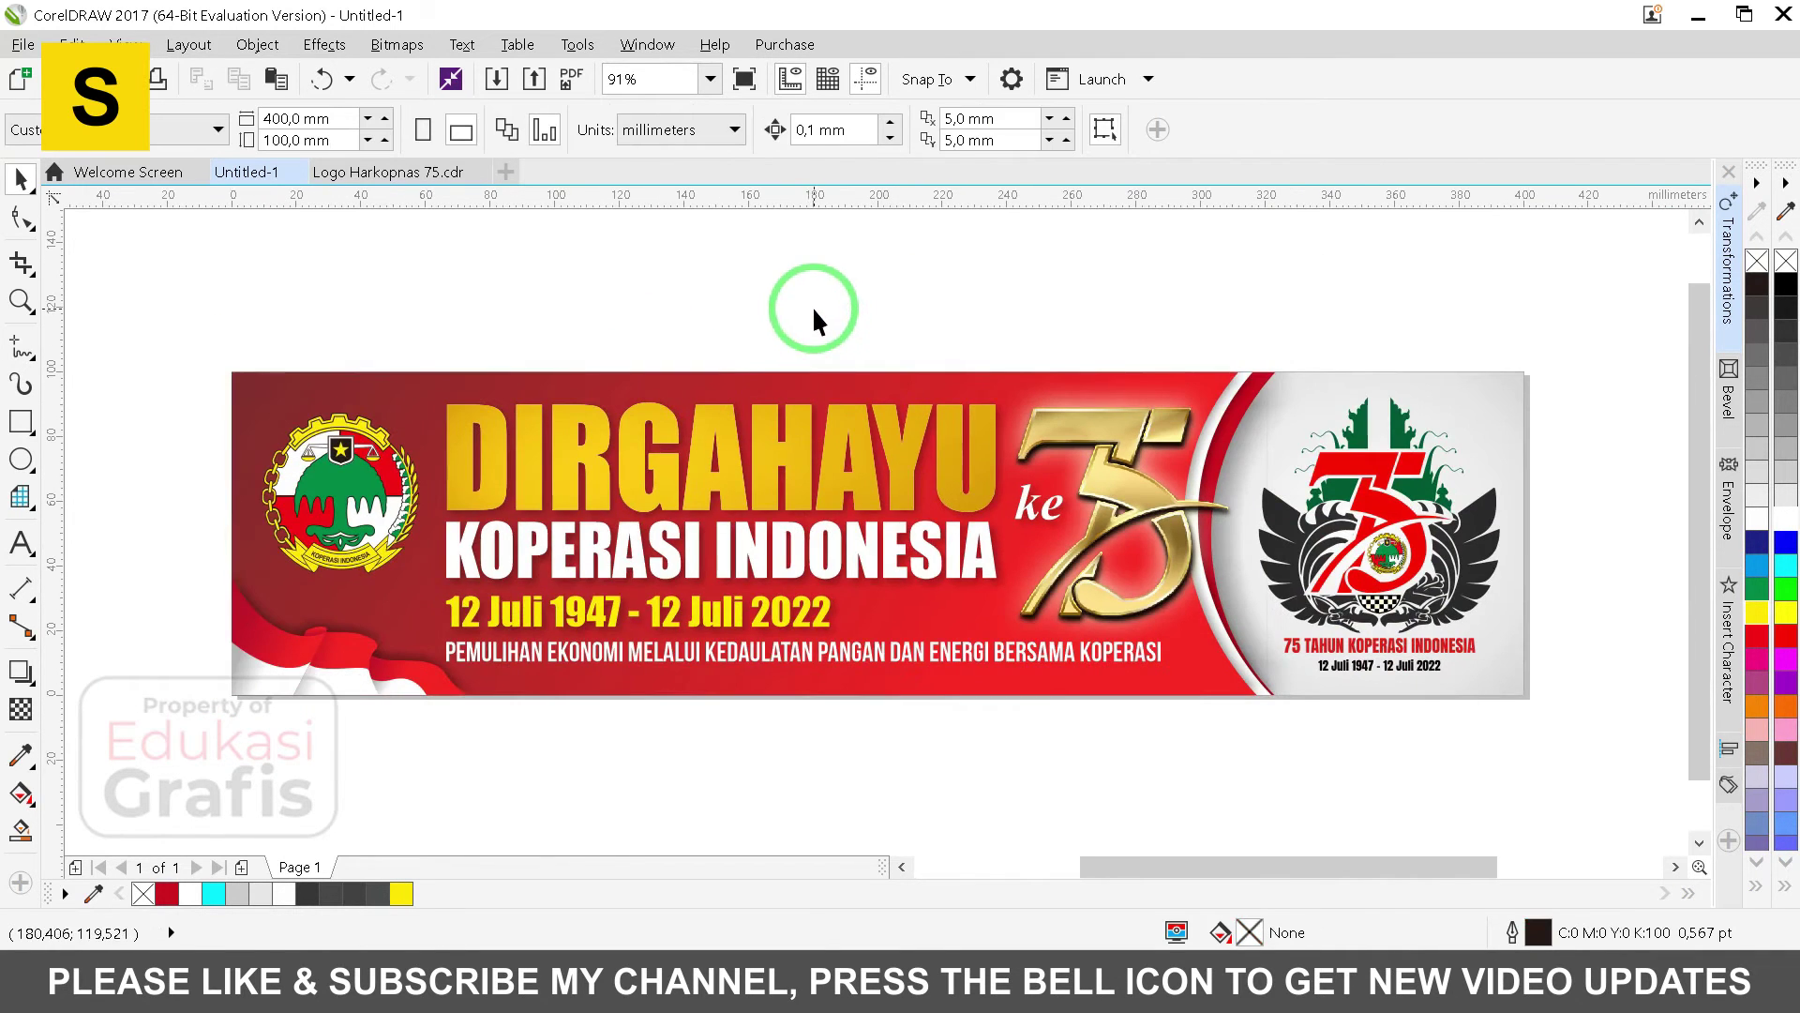
# Step: Draw a square above the banner and set its size to 200 × 200 mm
pyautogui.click(20, 421)
pyautogui.moveTo(487, 244); pyautogui.dragTo(555, 311)
pyautogui.click(239, 118)
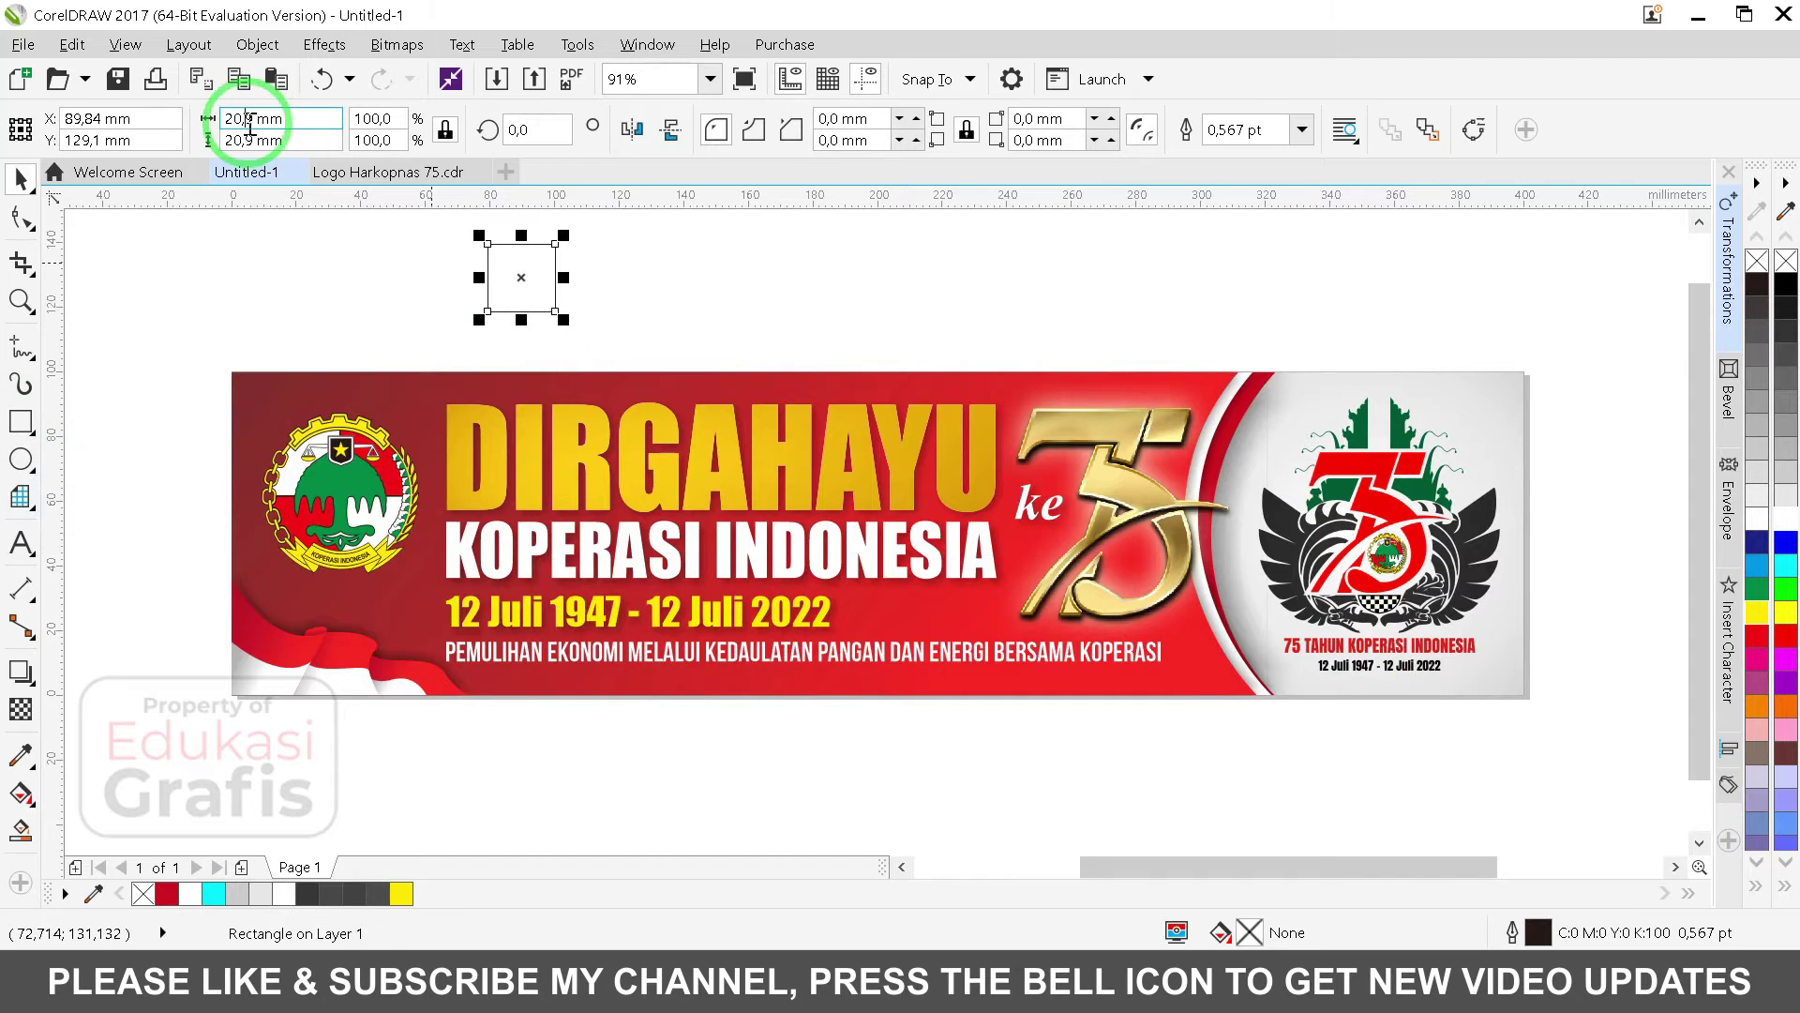
pyautogui.write('200')
pyautogui.press('Return')
# Step: Move the square clear above the banner and change the page size to A0
pyautogui.press('F3')
pyautogui.moveTo(750, 433); pyautogui.dragTo(929, 309)
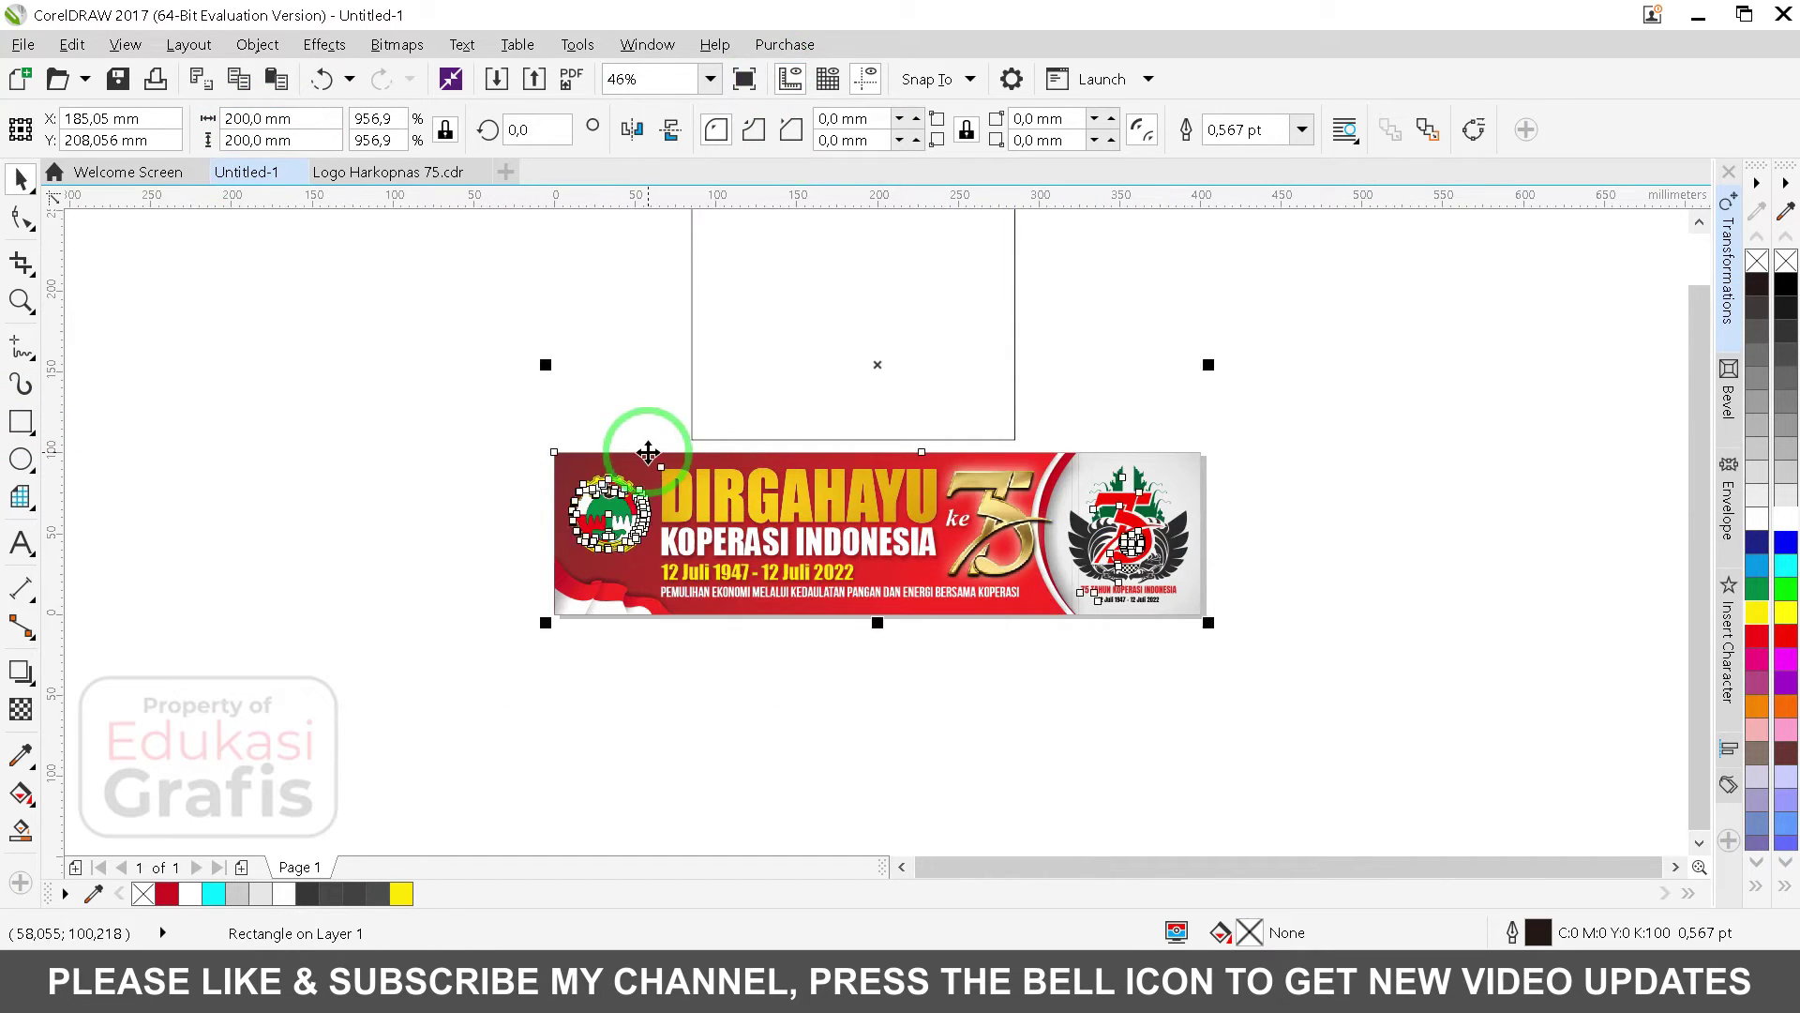
pyautogui.click(418, 305)
pyautogui.click(121, 138)
pyautogui.click(84, 240)
pyautogui.press('F4')
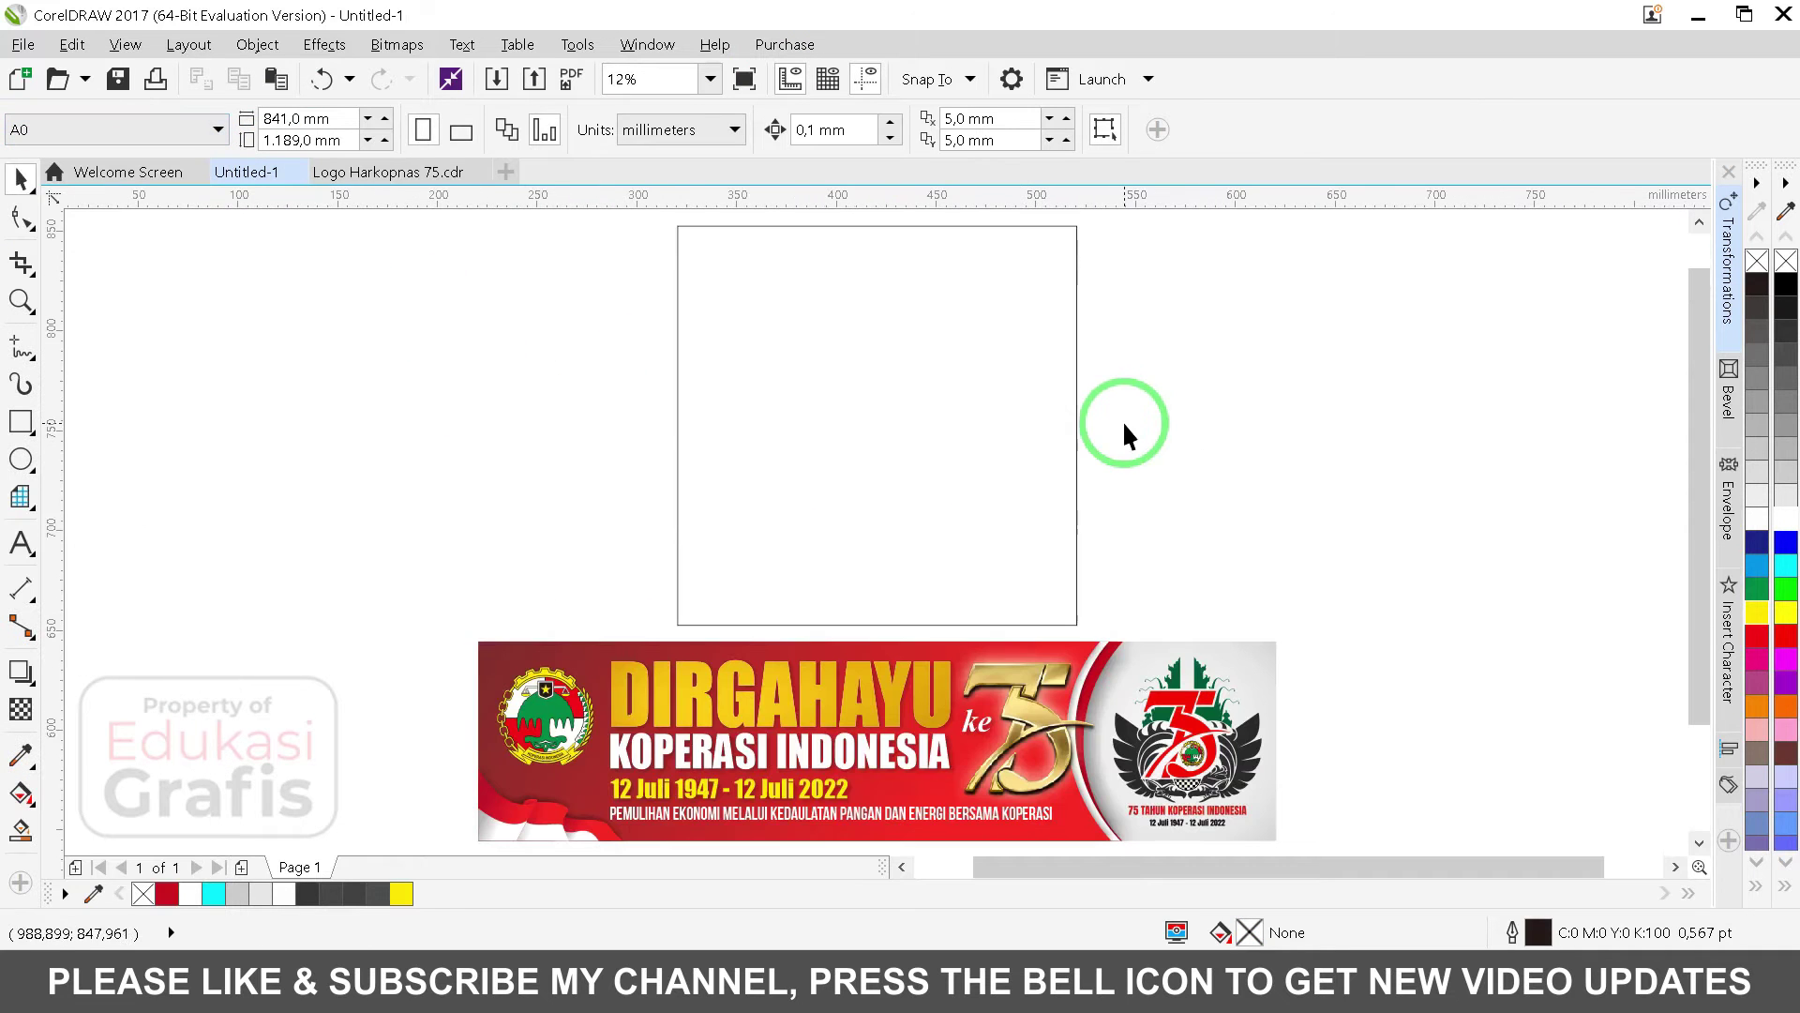
# Step: Fill the square with a uniform RGB red, setting R to 212, and remove its outline
pyautogui.click(903, 453)
pyautogui.hotkey('shift', 'F11')
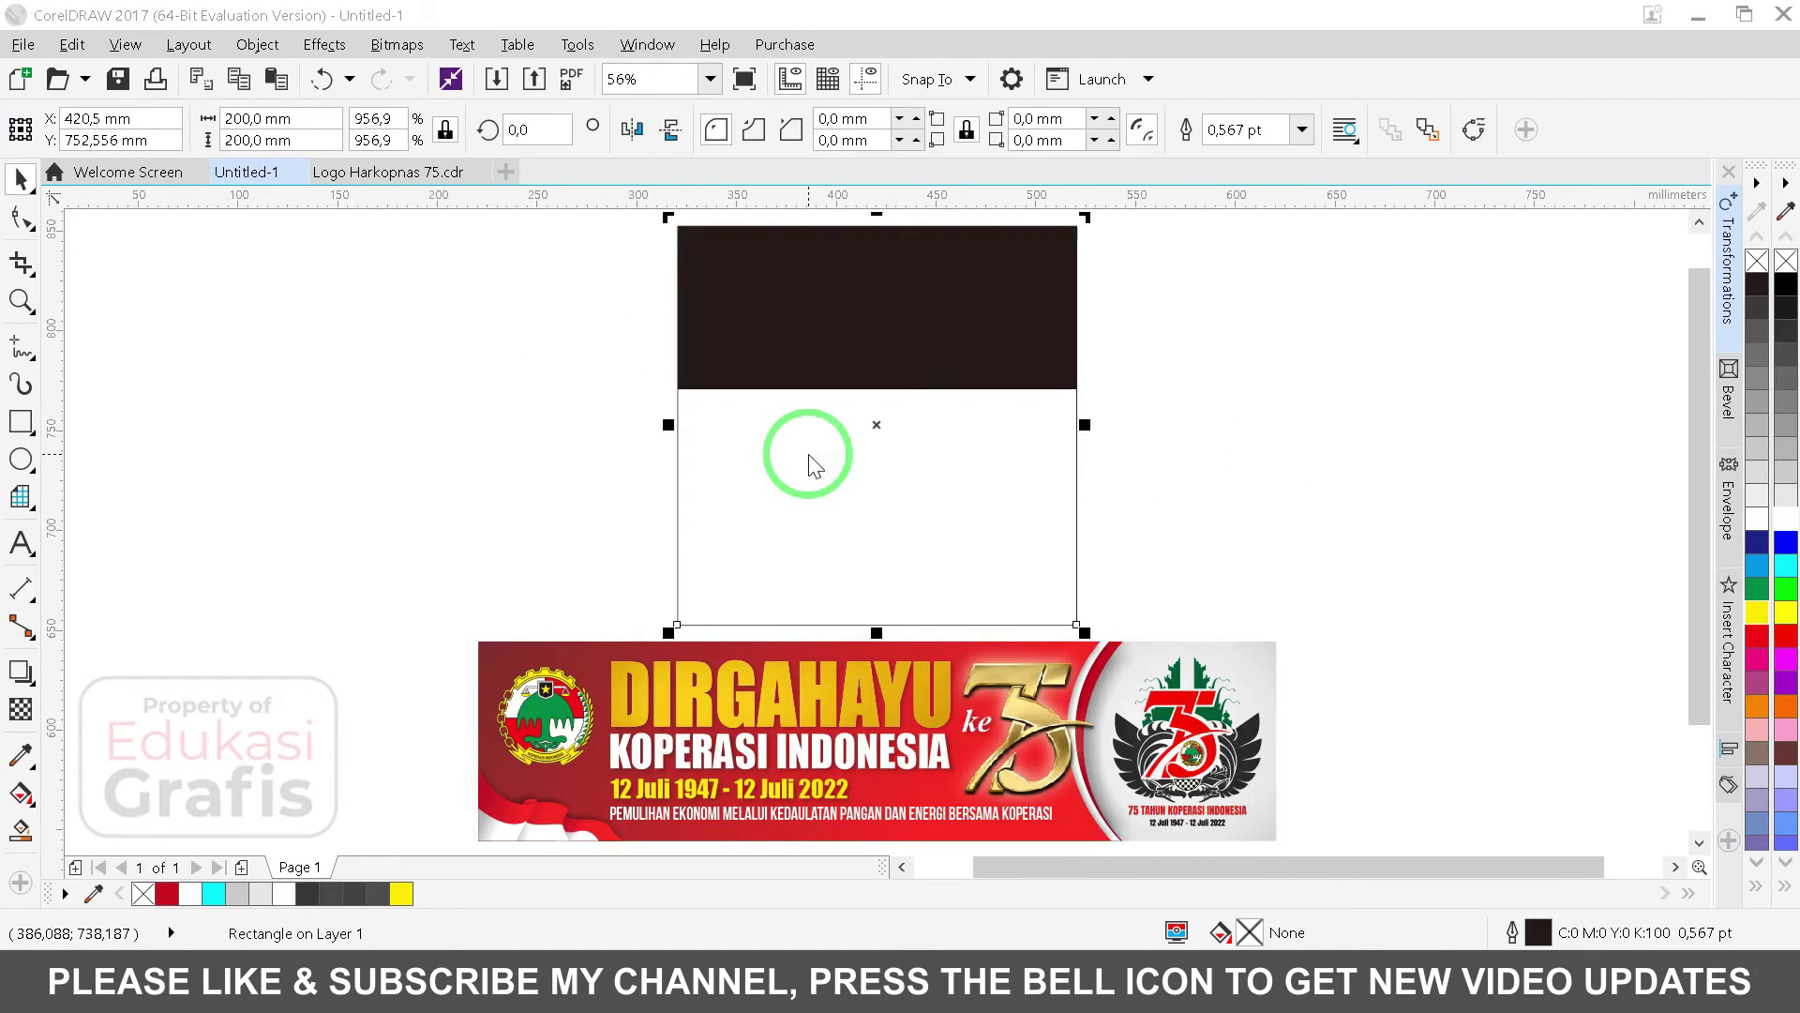
pyautogui.click(1097, 349)
pyautogui.click(1139, 386)
pyautogui.write('21')
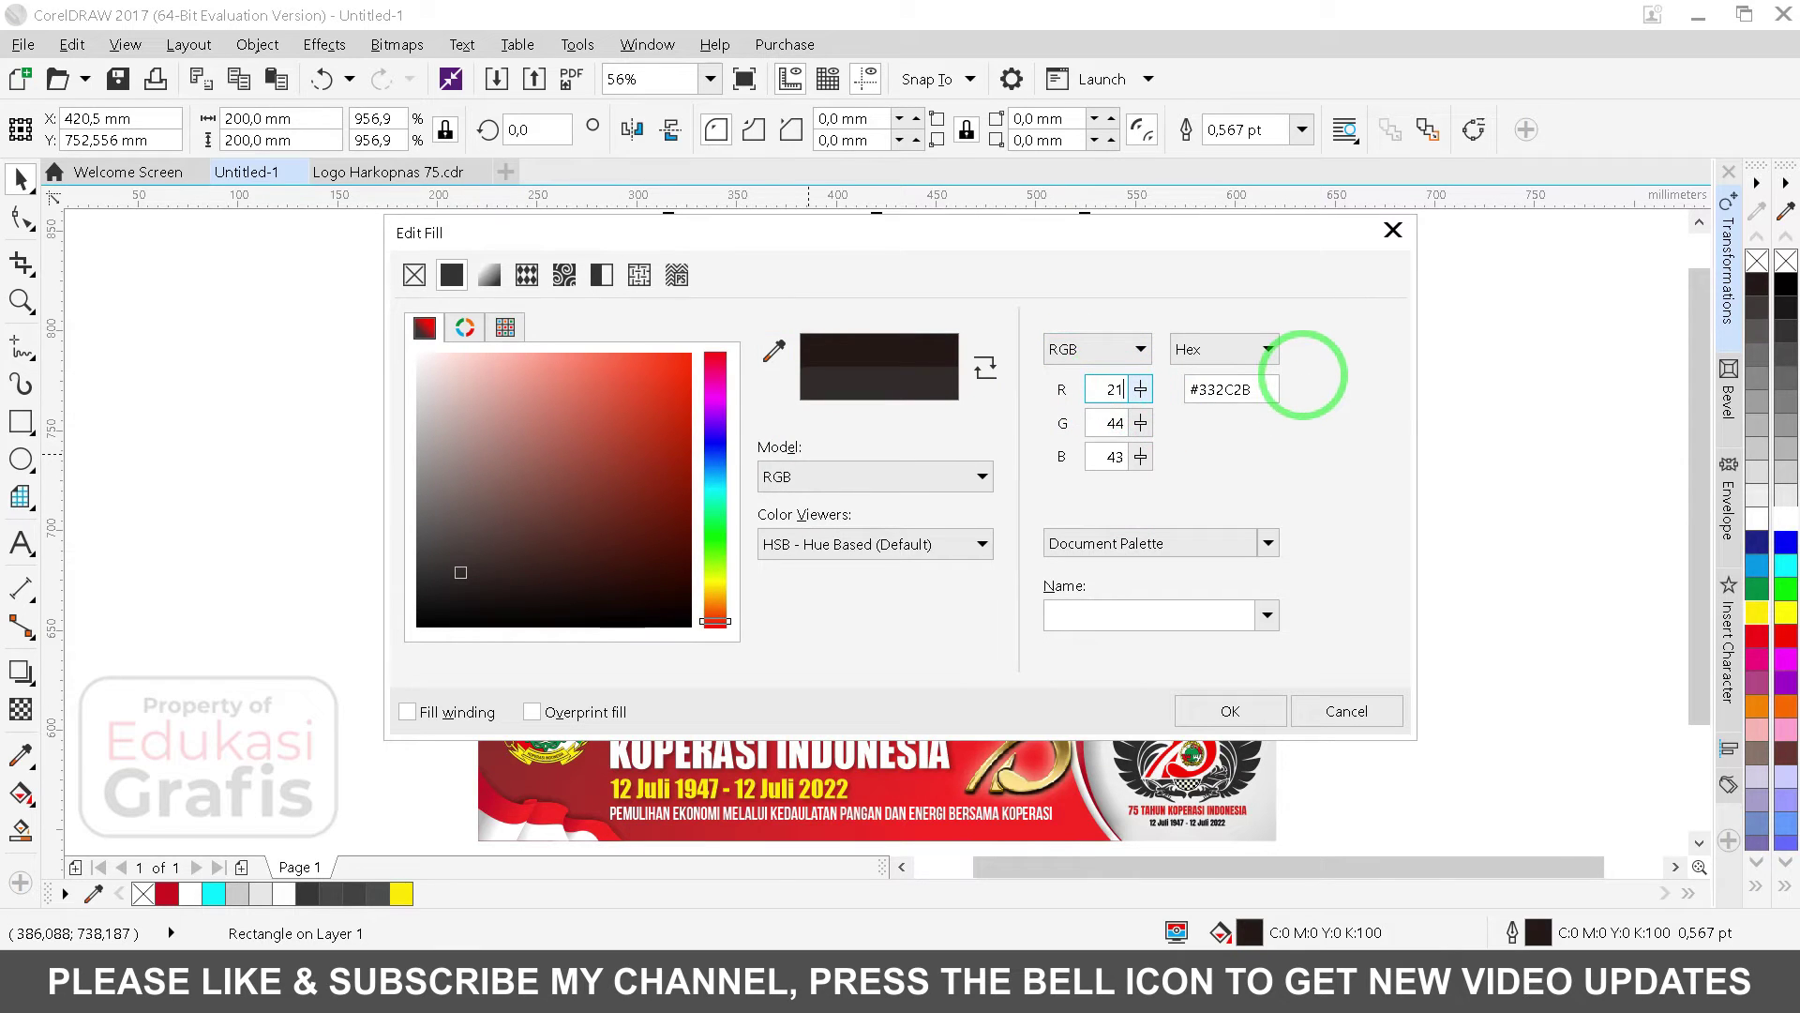
pyautogui.write('2')
pyautogui.press('Tab')
pyautogui.click(1205, 730)
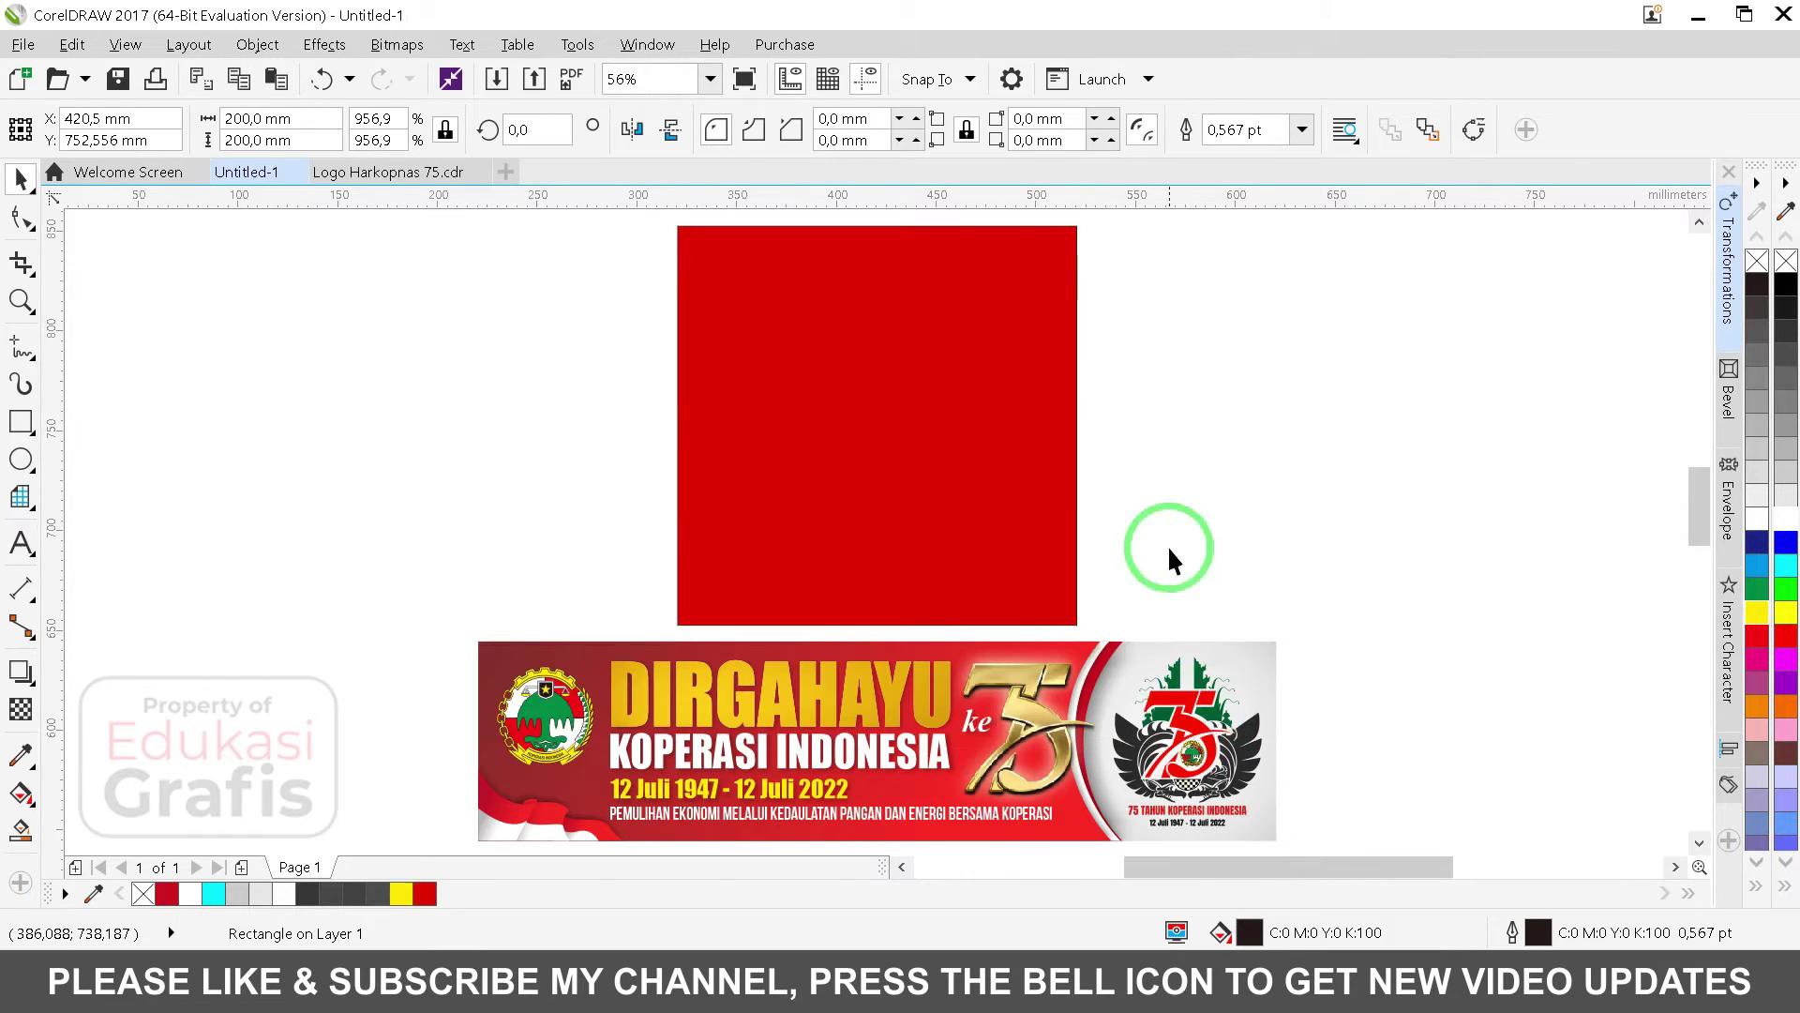
pyautogui.rightClick(1791, 265)
pyautogui.click(1320, 414)
# Step: Duplicate the anniversary logo from the banner and place the copy to the right of the red square
pyautogui.click(1249, 754)
pyautogui.keyDown('ctrl'); pyautogui.click(1248, 754); pyautogui.keyUp('ctrl')
pyautogui.hotkey('ctrl', 'c')
pyautogui.hotkey('ctrl', 'v')
pyautogui.moveTo(1216, 761); pyautogui.dragTo(1314, 391)
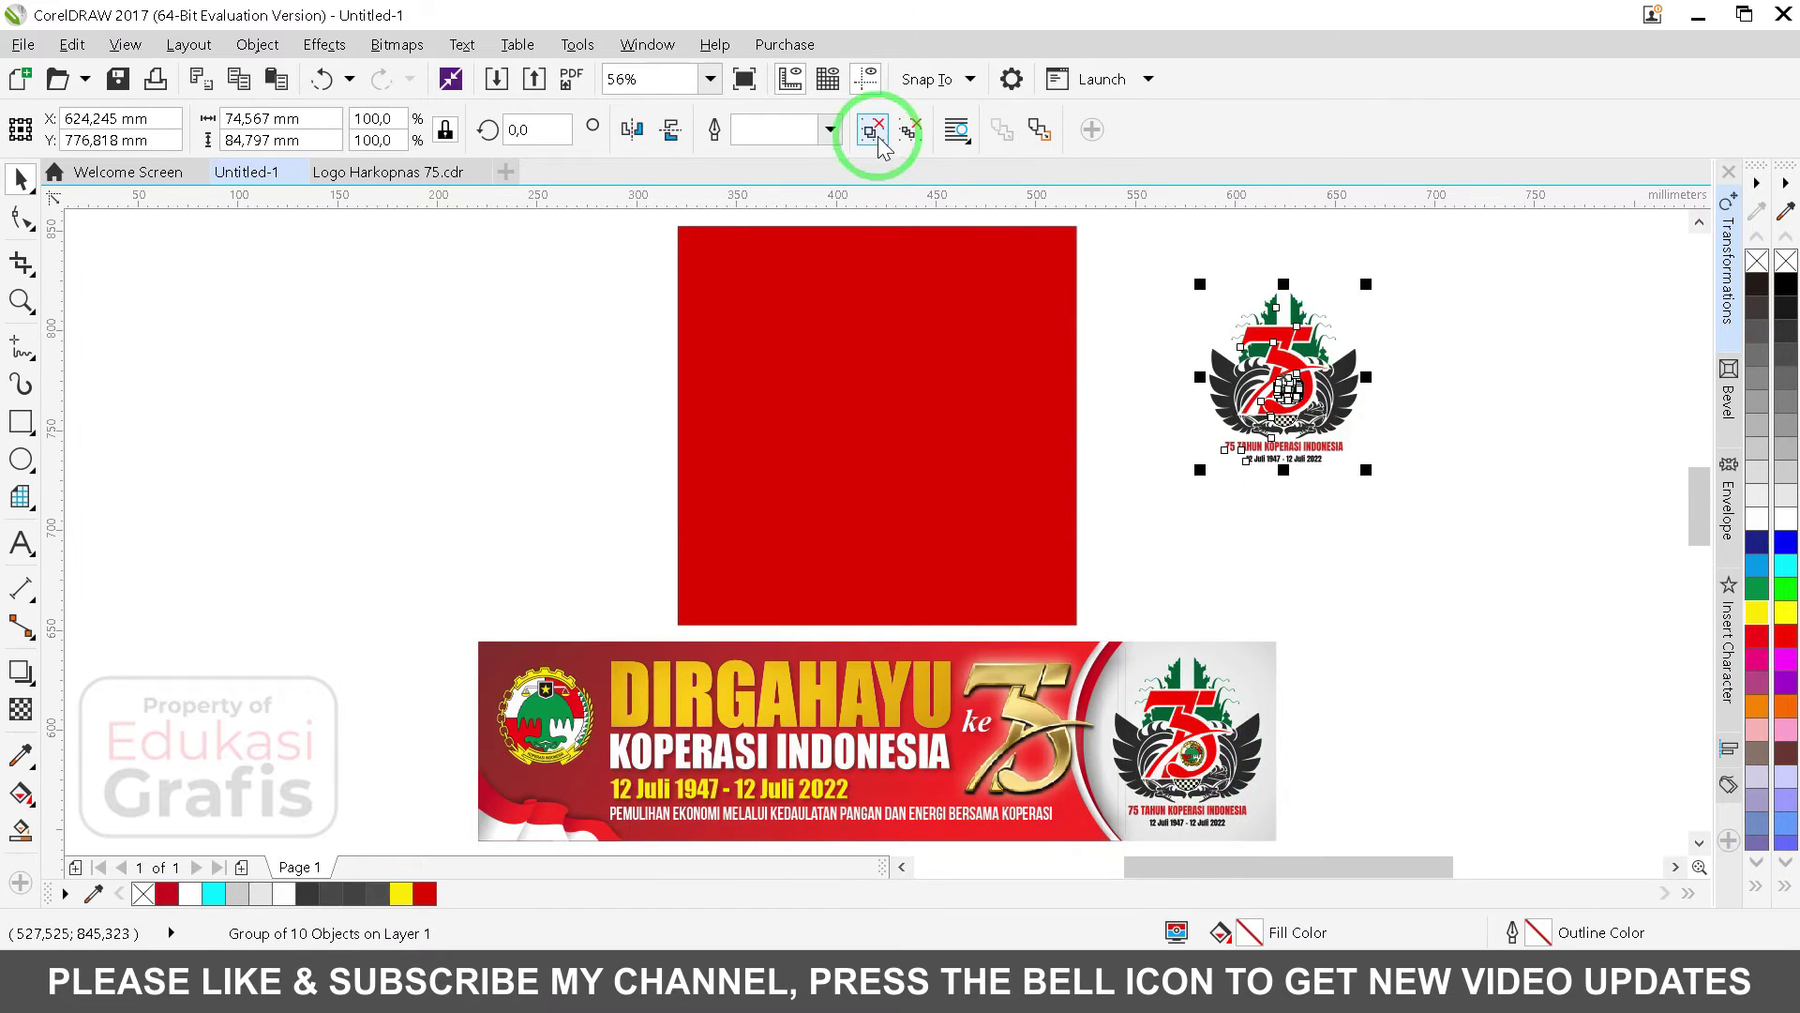
# Step: Ungroup the copied logo and move the pieces of its red 75 out to the right
pyautogui.click(874, 136)
pyautogui.hotkey('shift', 'F2')
pyautogui.click(770, 378)
pyautogui.moveTo(770, 378); pyautogui.dragTo(1352, 327)
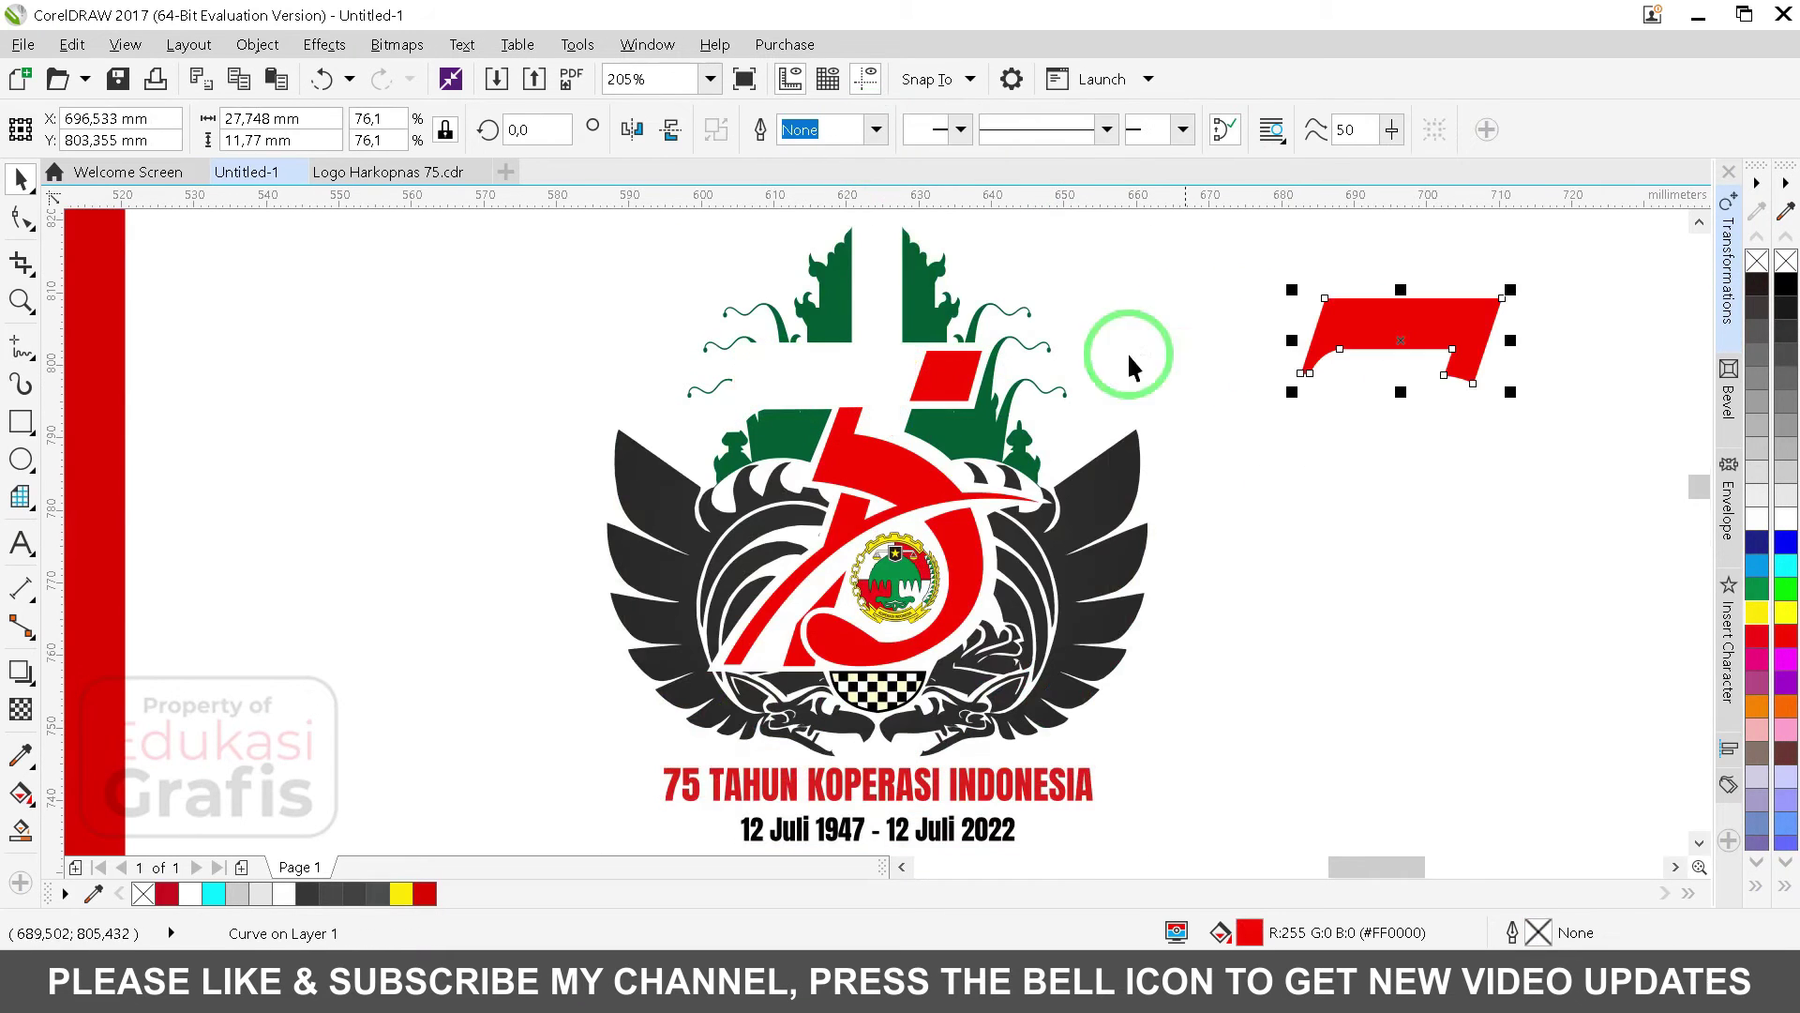
pyautogui.keyDown('shift'); pyautogui.click(854, 458); pyautogui.keyUp('shift')
pyautogui.hotkey('ctrl', 'r')
pyautogui.click(973, 530)
pyautogui.keyDown('shift'); pyautogui.click(826, 596); pyautogui.keyUp('shift')
pyautogui.hotkey('ctrl', 'r')
# Step: Move the small cooperative emblem above the copied logo and delete the remaining logo parts
pyautogui.scroll(-1, 826, 595)
pyautogui.moveTo(634, 339); pyautogui.dragTo(1004, 771)
pyautogui.moveTo(829, 558); pyautogui.dragTo(867, 293)
pyautogui.moveTo(643, 334); pyautogui.dragTo(1043, 790)
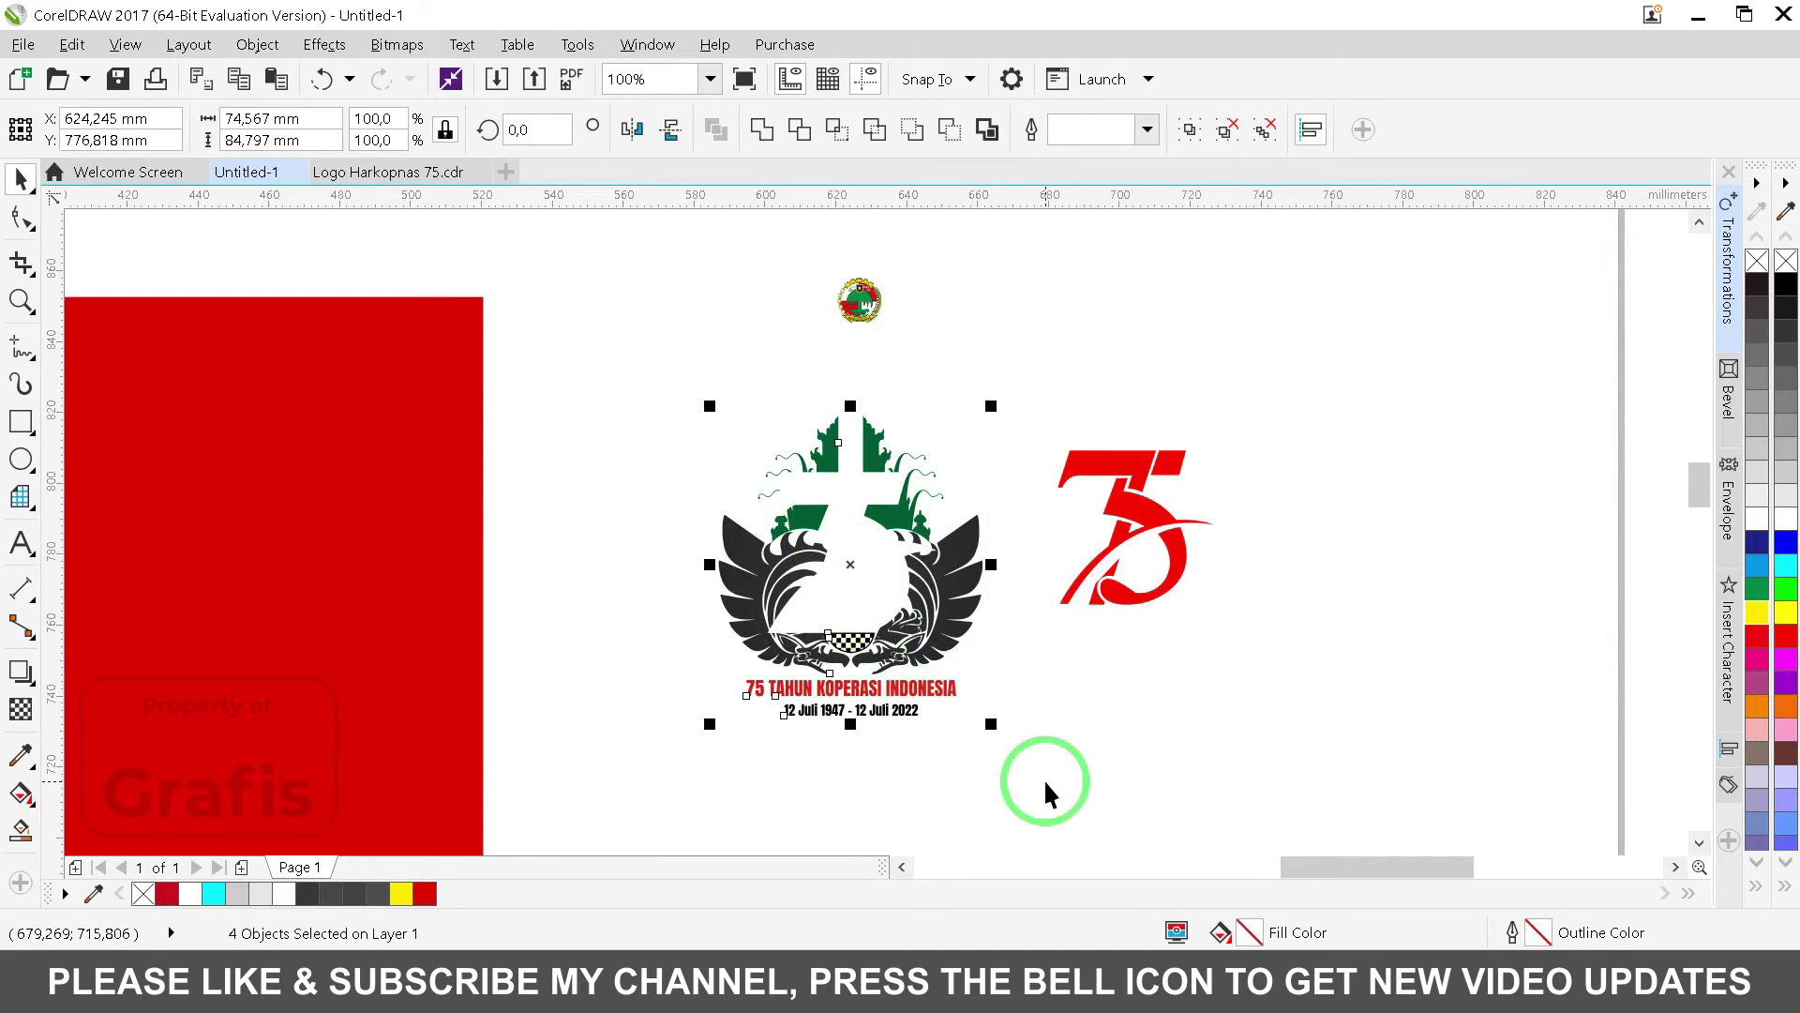
pyautogui.press('Delete')
# Step: Group the separated red pieces of the 75
pyautogui.click(1104, 468)
pyautogui.moveTo(998, 395); pyautogui.dragTo(1322, 673)
pyautogui.hotkey('ctrl', 'g')
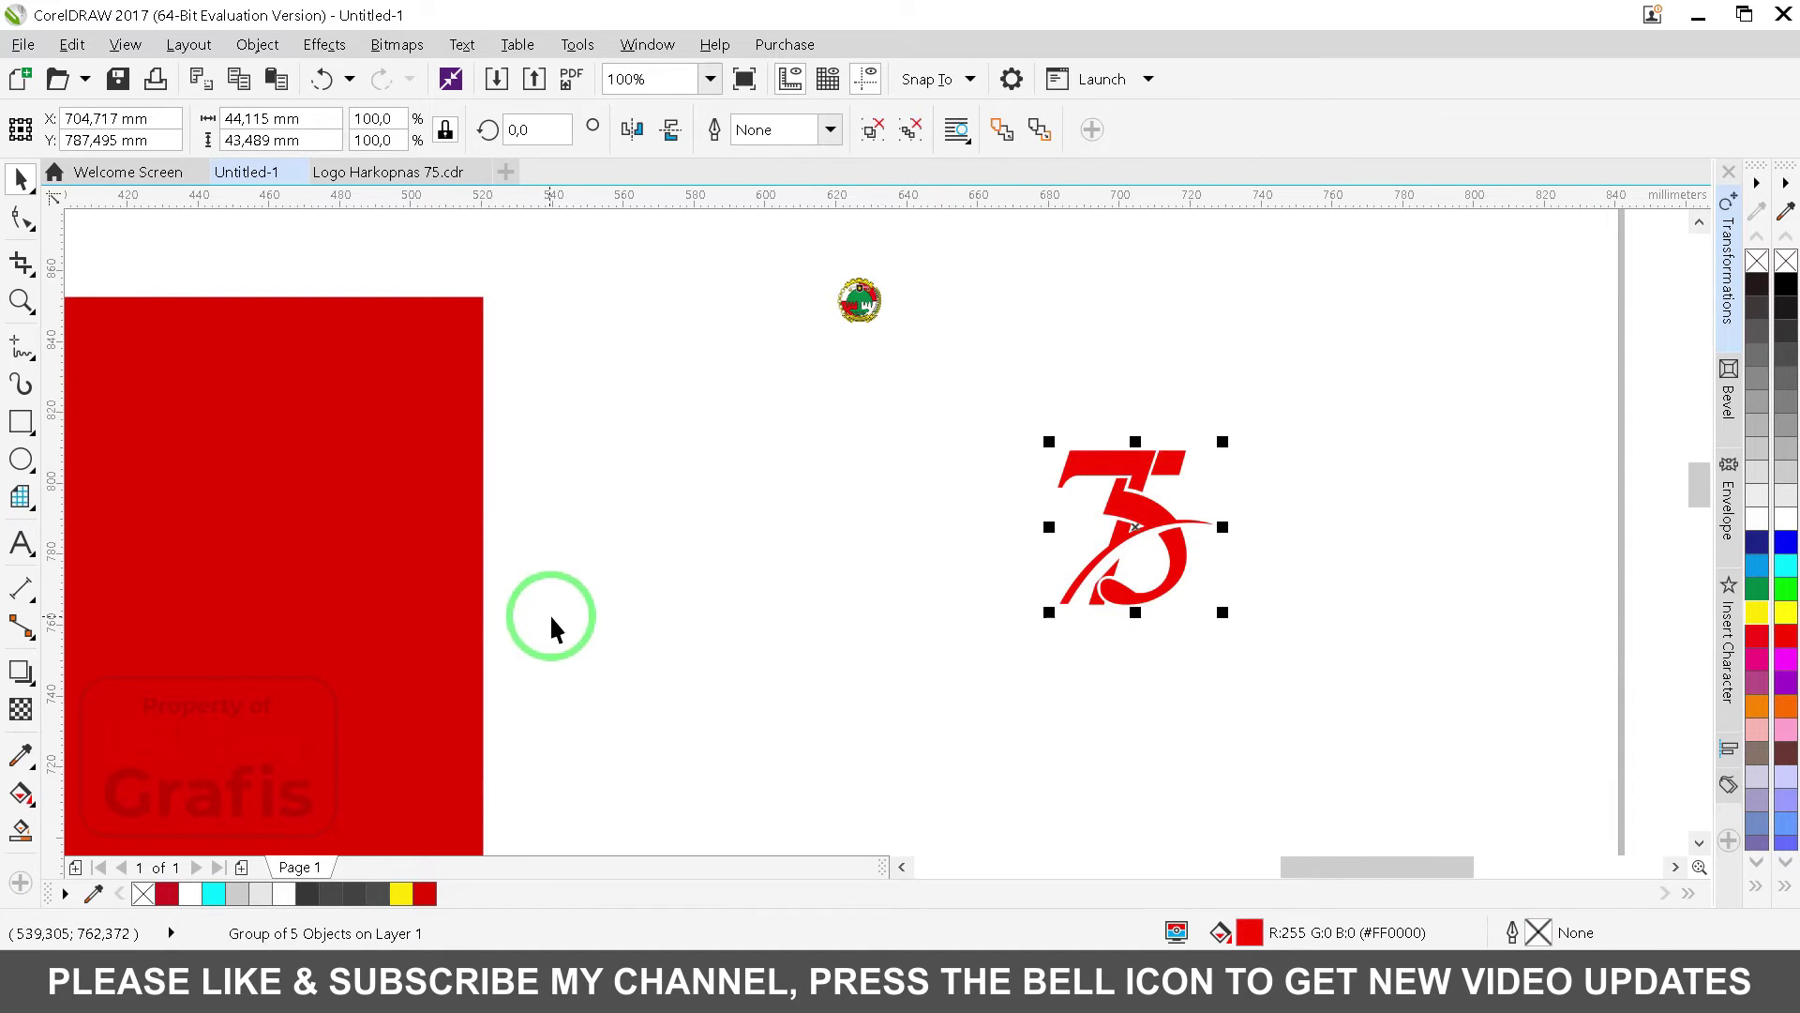
# Step: Enlarge the red 75 group to about 203 × 200 mm and place it over the red square, overhanging its right side
pyautogui.hotkey('shift', 'F4')
pyautogui.press('F2')
pyautogui.moveTo(831, 403); pyautogui.dragTo(1063, 522)
pyautogui.moveTo(1163, 431); pyautogui.dragTo(536, 397)
pyautogui.moveTo(608, 485); pyautogui.dragTo(811, 693)
pyautogui.keyDown('shift'); pyautogui.click(704, 747); pyautogui.keyUp('shift')
pyautogui.click(741, 490)
pyautogui.moveTo(825, 633); pyautogui.dragTo(956, 784)
pyautogui.moveTo(816, 571); pyautogui.dragTo(773, 566)
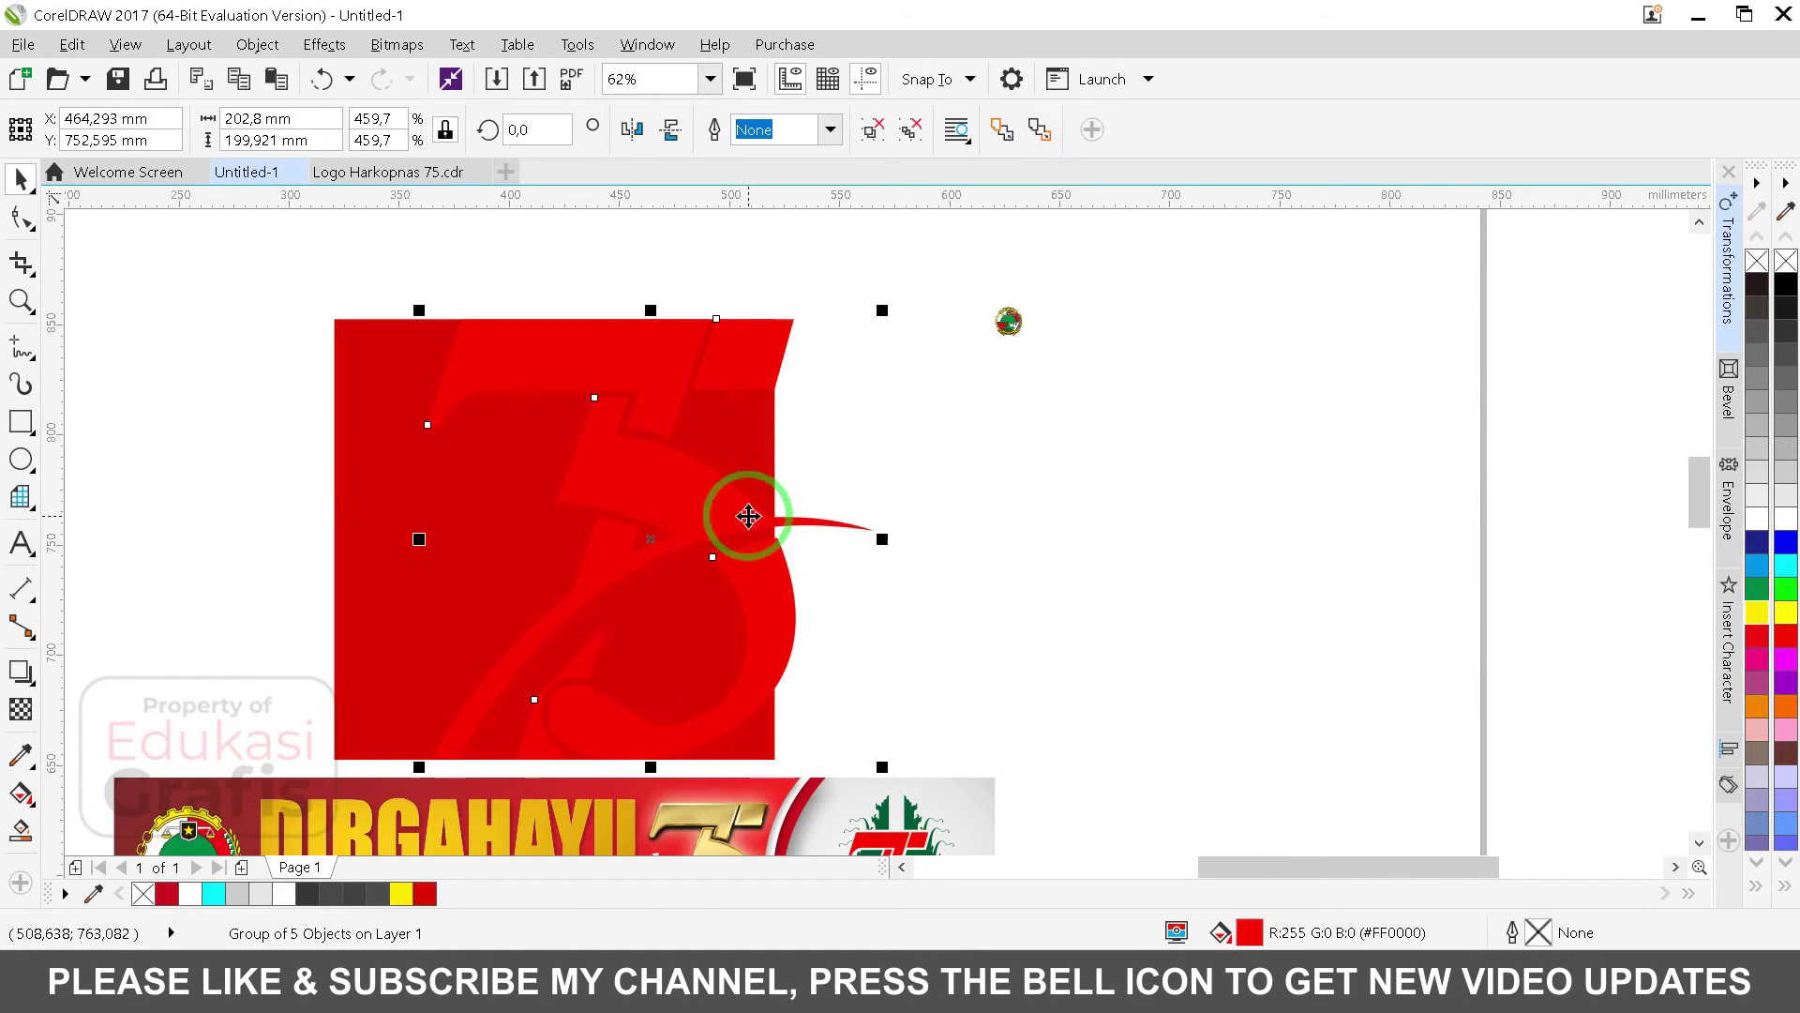
# Step: Draw a second square, set it to 200 × 200 mm and align it centred on the red square
pyautogui.click(22, 423)
pyautogui.moveTo(1065, 335)
pyautogui.mouseDown()
pyautogui.moveTo(1093, 422)
pyautogui.moveTo(1452, 723)
pyautogui.mouseUp()
pyautogui.press('space')
pyautogui.doubleClick(258, 118)
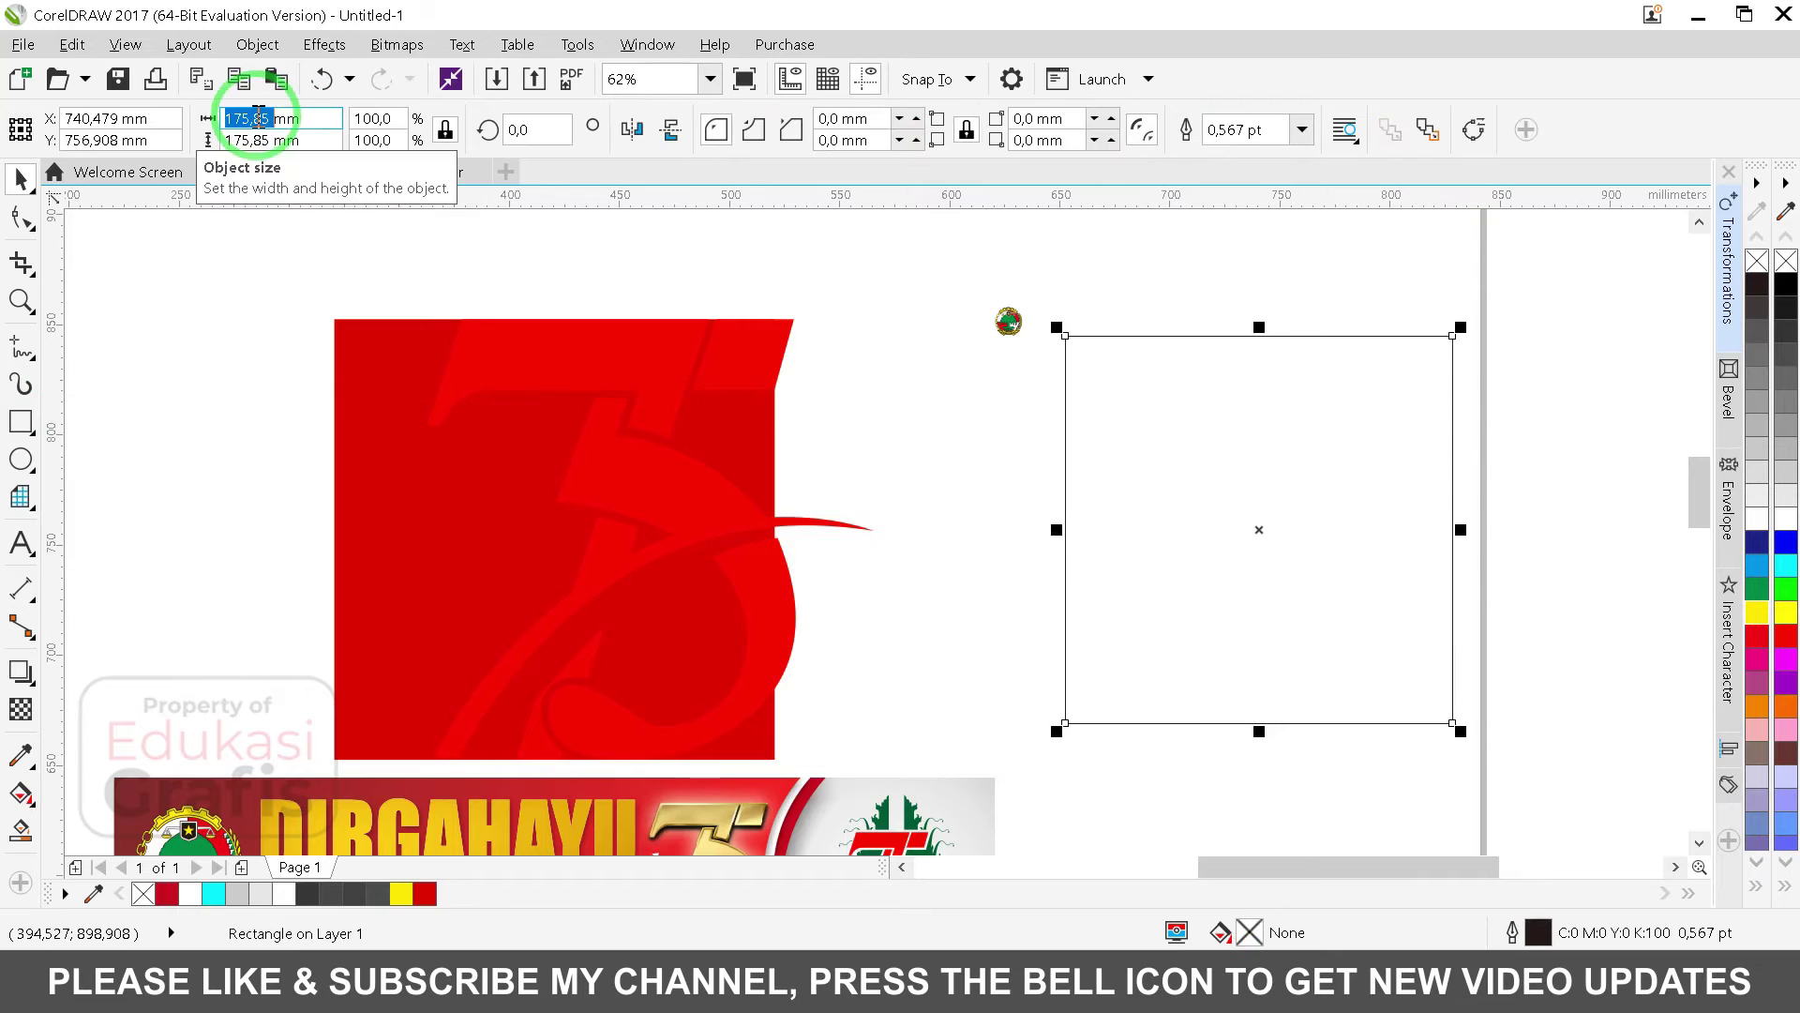
pyautogui.press('Return')
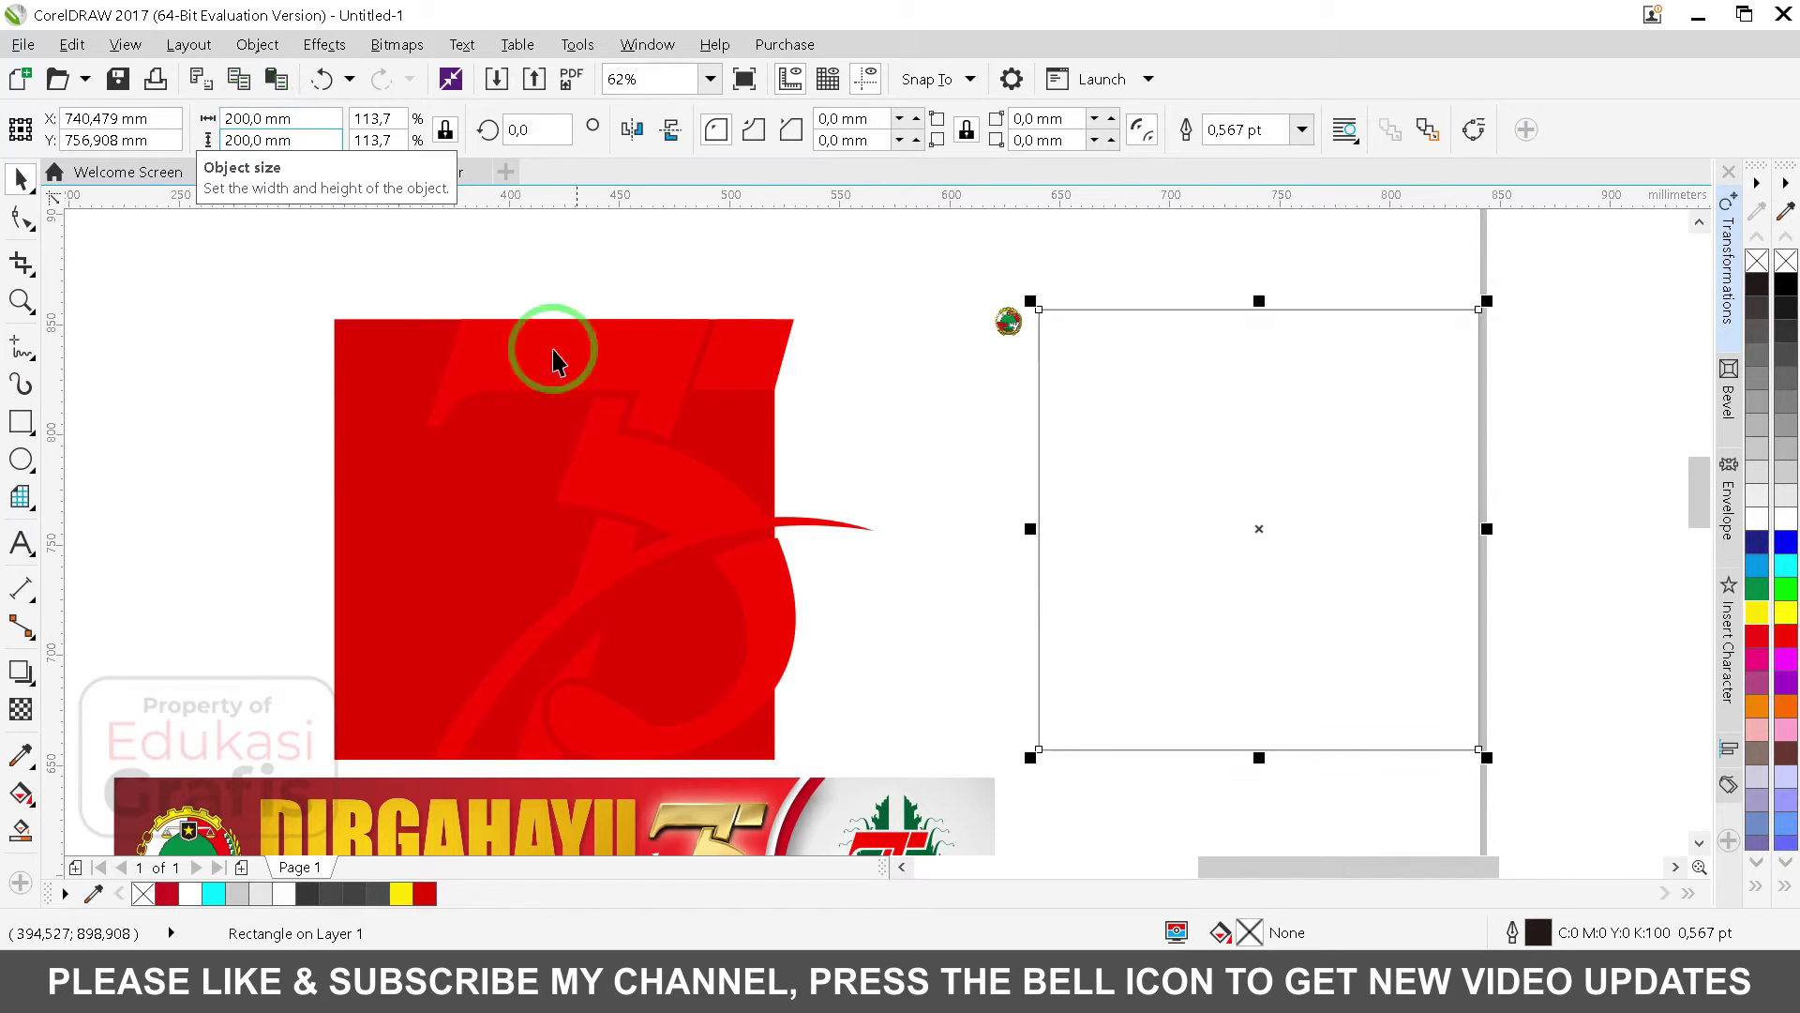
pyautogui.keyDown('shift'); pyautogui.click(411, 456); pyautogui.keyUp('shift')
pyautogui.press('c')
pyautogui.press('e')
# Step: PowerClip the large red 75 inside the new square and remove the square's outline
pyautogui.click(791, 336)
pyautogui.hotkey('alt', 'c')
pyautogui.press('w')
pyautogui.press('p')
pyautogui.click(754, 429)
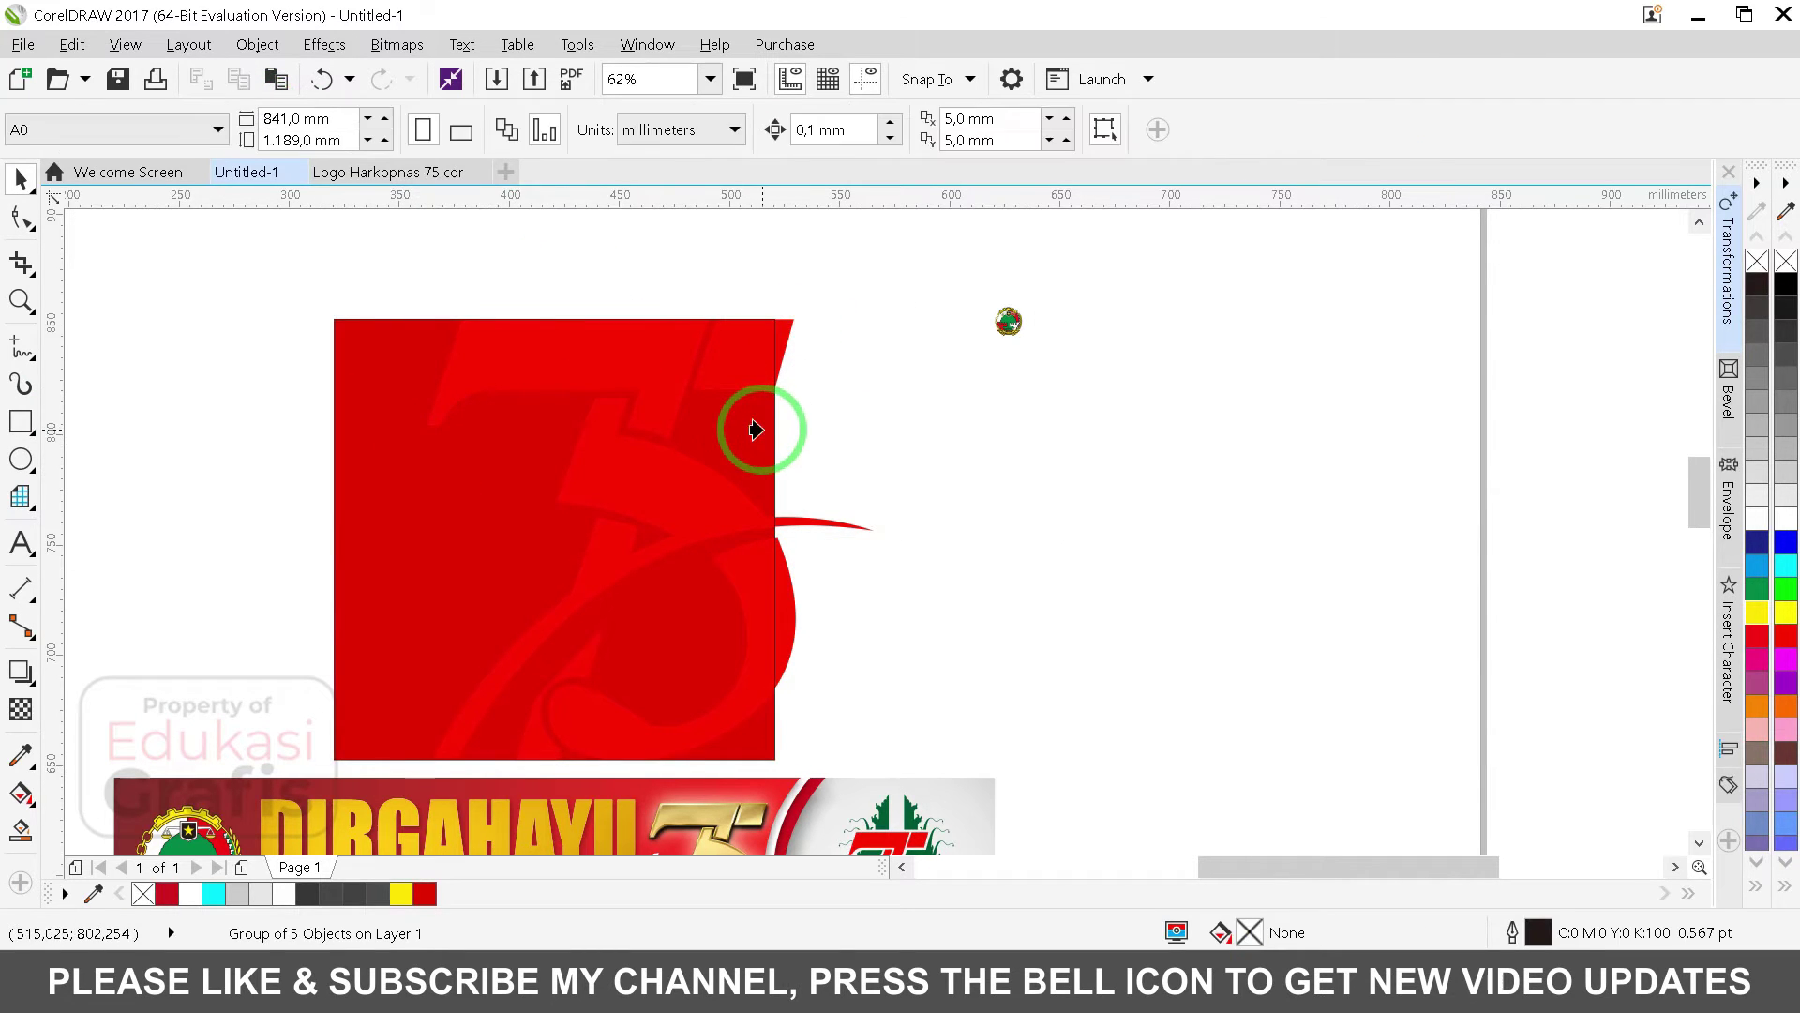
pyautogui.rightClick(1786, 260)
# Step: Inside the PowerClip, add a Flat Bottom Right drop shadow to the 75 with opacity 22 and feathering 5, and finish editing
pyautogui.doubleClick(752, 362)
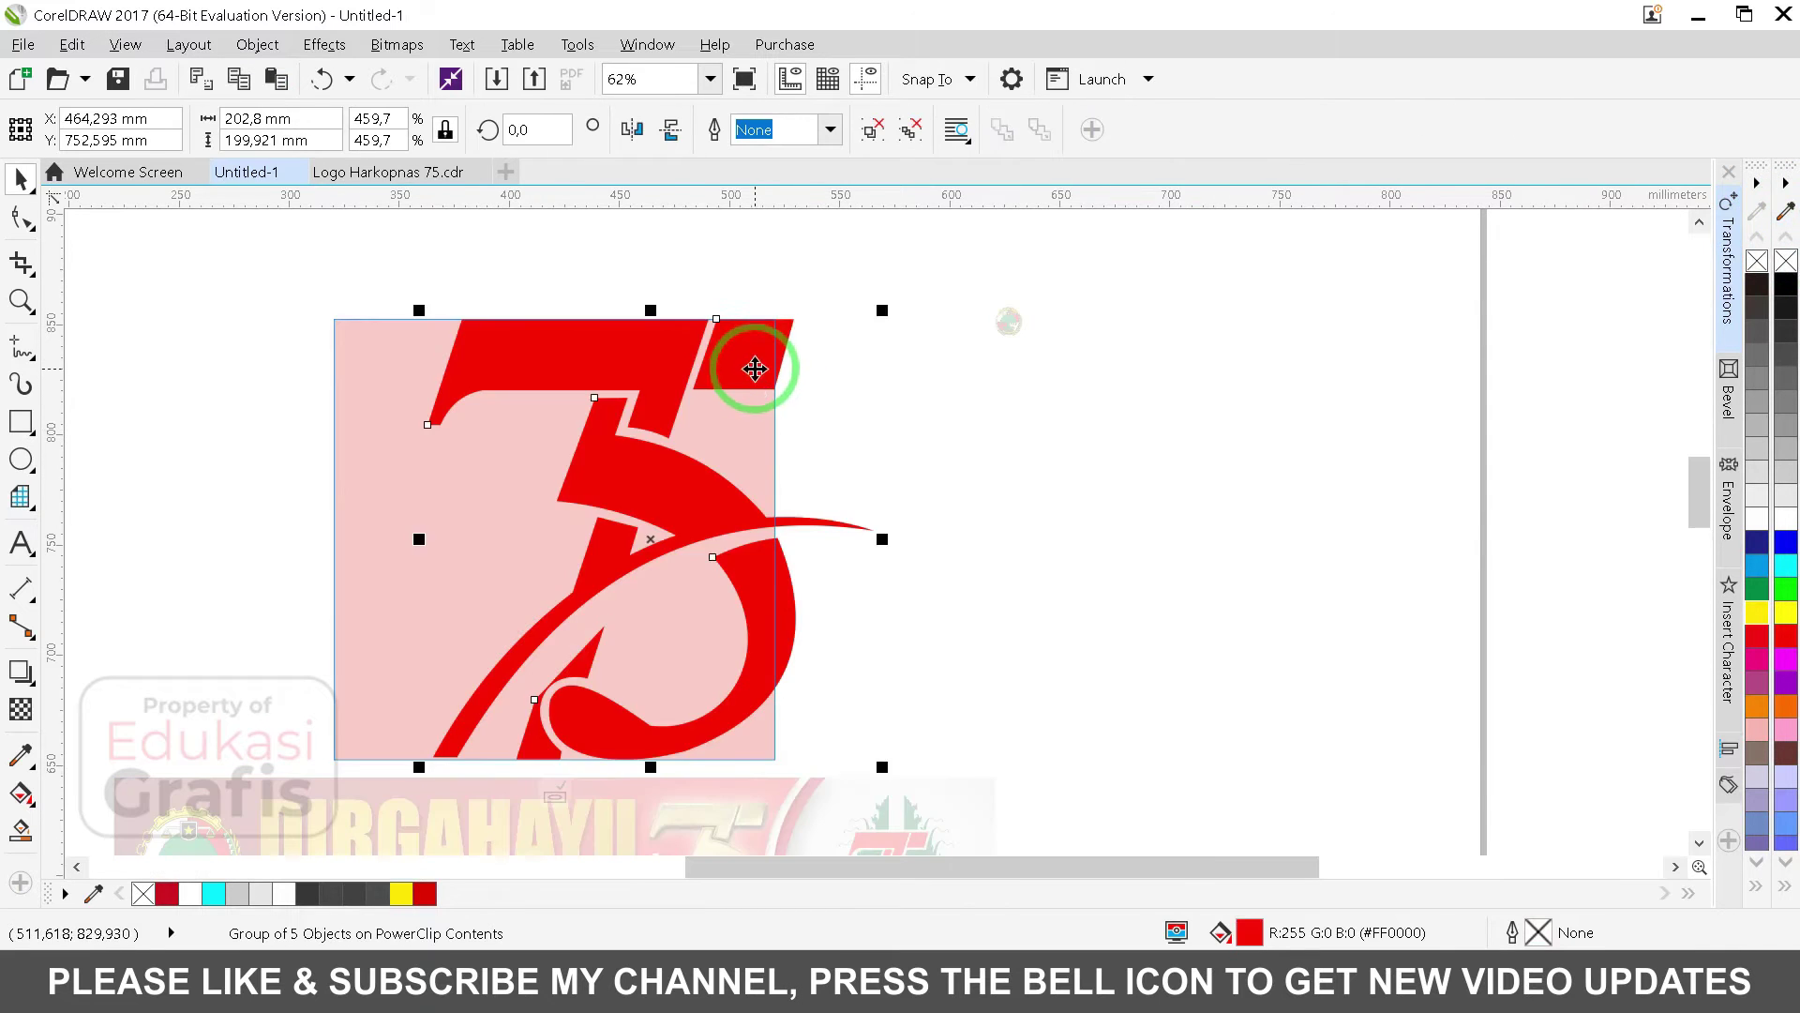
pyautogui.hotkey('shift', 'F2')
pyautogui.click(20, 672)
pyautogui.click(88, 133)
pyautogui.click(102, 184)
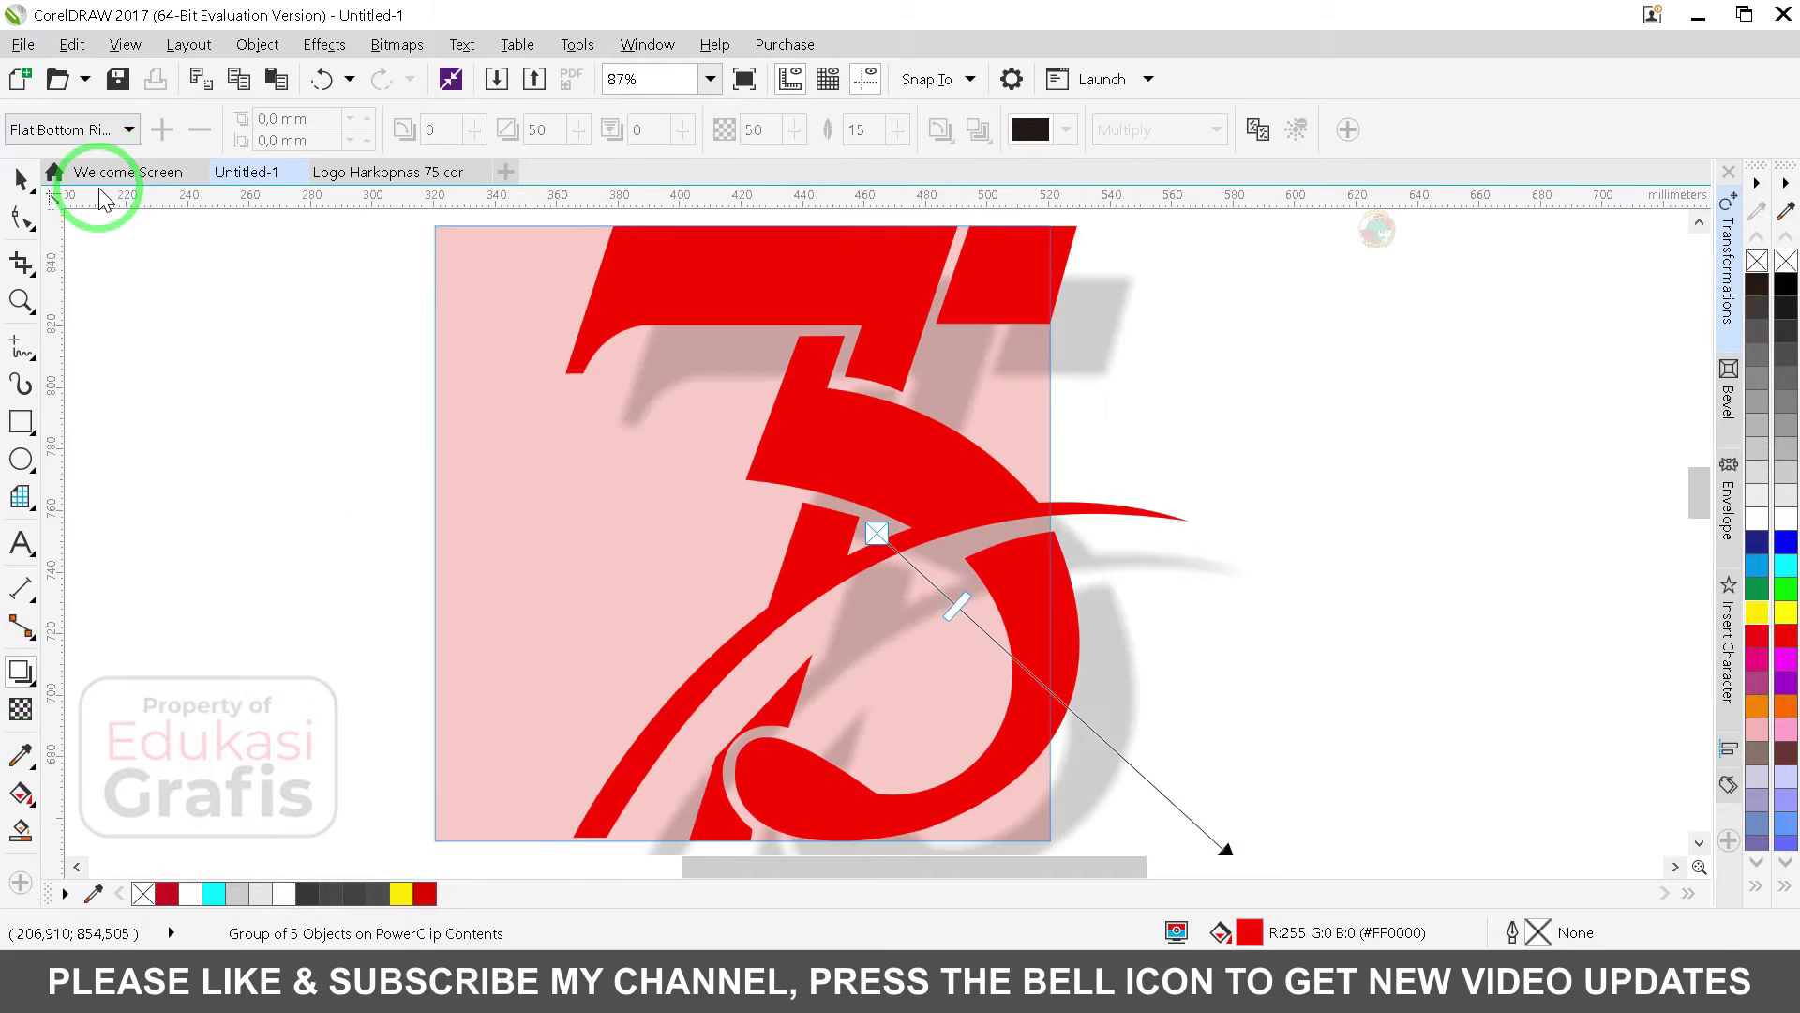
pyautogui.hotkey('shift', 'F2')
pyautogui.moveTo(1188, 815); pyautogui.dragTo(1135, 774)
pyautogui.click(875, 140)
pyautogui.write('5')
pyautogui.press('Return')
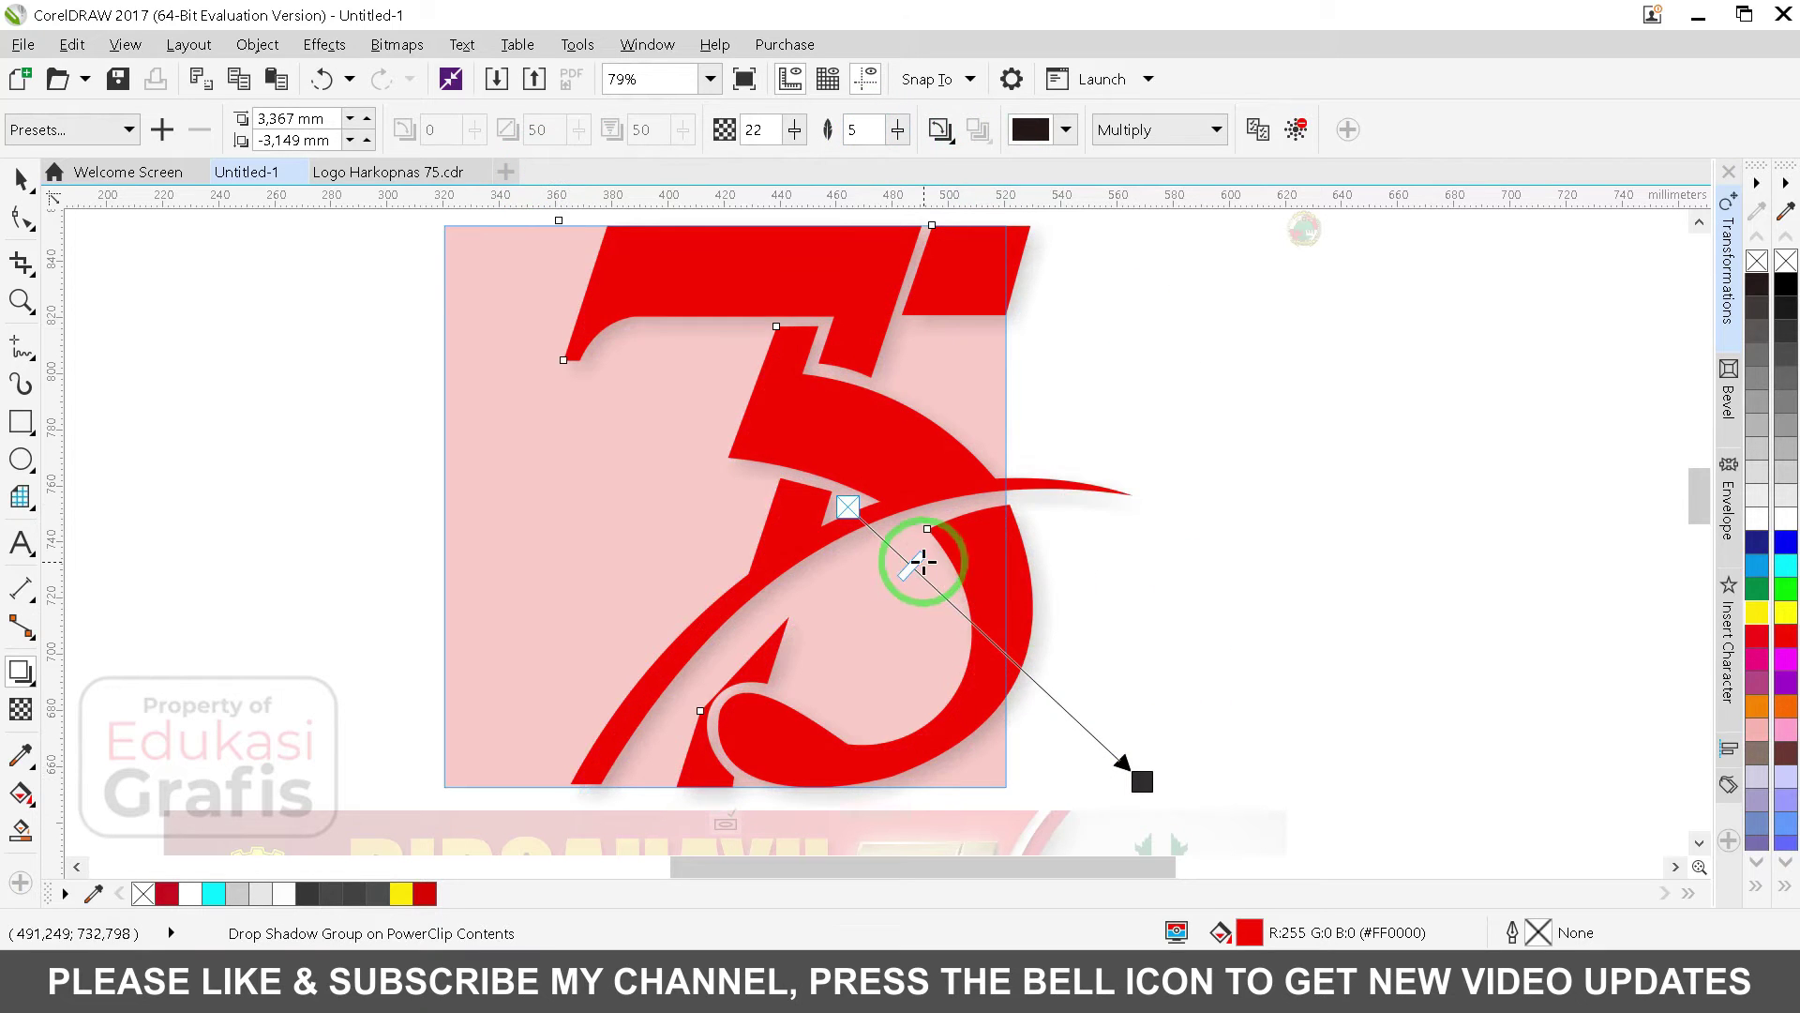
pyautogui.press('space')
pyautogui.keyDown('ctrl'); pyautogui.click(1471, 473); pyautogui.keyUp('ctrl')
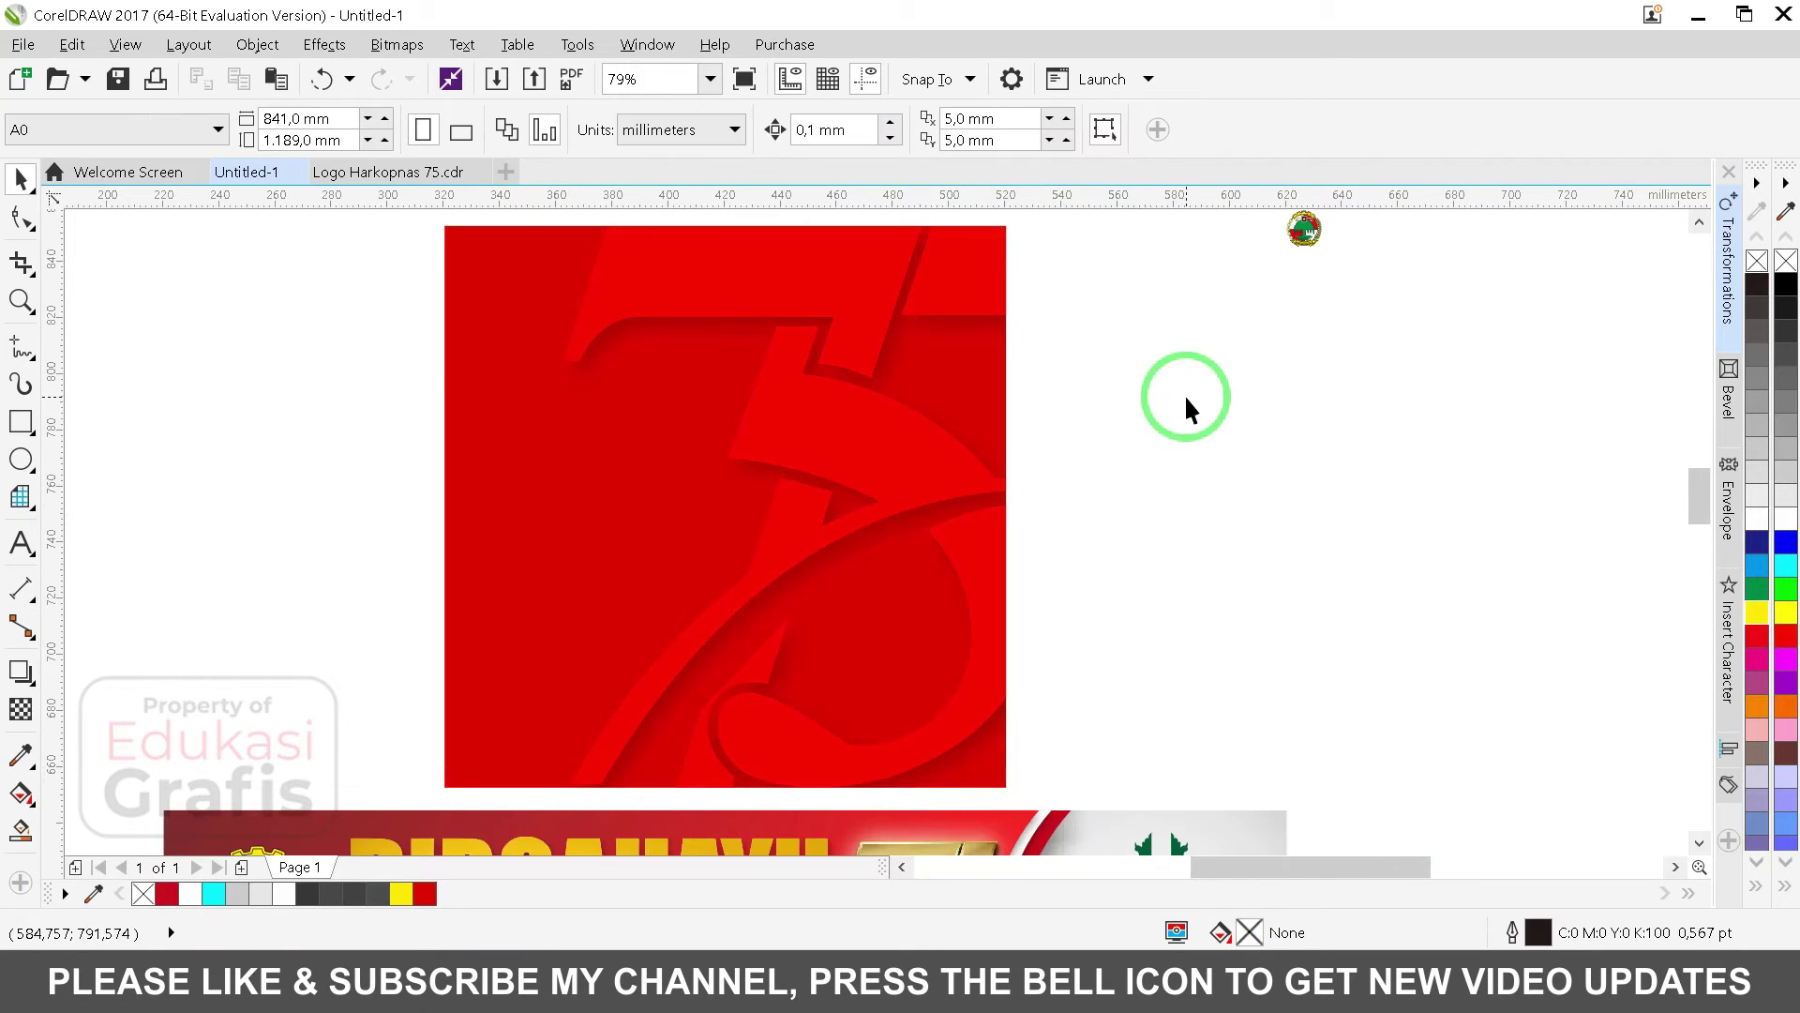
# Step: Draw a rectangle about 128 × 107 mm over the left part of the 75 within the PowerClip contents
pyautogui.click(16, 430)
pyautogui.moveTo(403, 342)
pyautogui.mouseDown()
pyautogui.moveTo(668, 609)
pyautogui.moveTo(764, 641)
pyautogui.mouseUp()
pyautogui.press('r')
pyautogui.click(893, 434)
pyautogui.keyDown('ctrl'); pyautogui.click(696, 432); pyautogui.keyUp('ctrl')
pyautogui.press('F2')
# Step: Turn on object snapping and draw a horizontal helper line about 56 mm long level with the top edge of the 5
pyautogui.moveTo(407, 293); pyautogui.dragTo(1008, 460)
pyautogui.click(1104, 466)
pyautogui.click(17, 343)
pyautogui.click(924, 79)
pyautogui.click(932, 216)
pyautogui.click(1165, 396)
pyautogui.keyDown('ctrl'); pyautogui.click(737, 397); pyautogui.keyUp('ctrl')
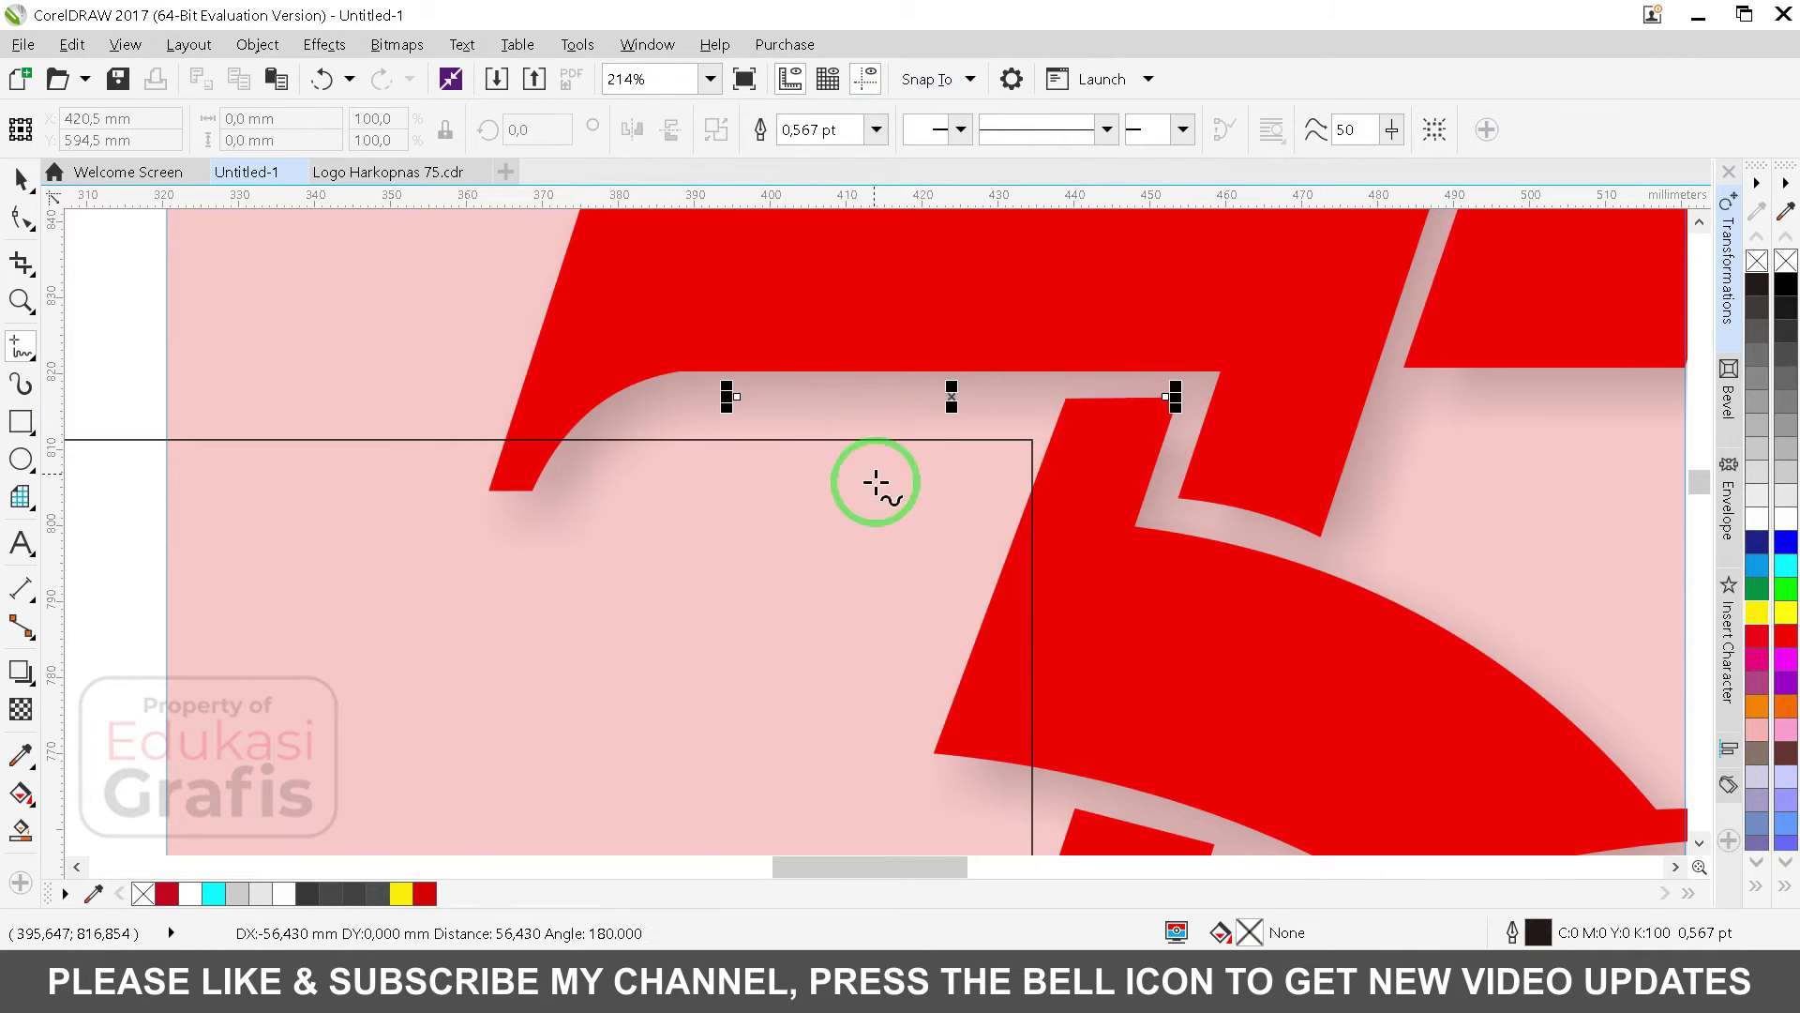
# Step: Align the rectangle's top edge to the helper line and delete the line
pyautogui.press('space')
pyautogui.click(818, 439)
pyautogui.keyDown('shift'); pyautogui.click(860, 396); pyautogui.keyUp('shift')
pyautogui.press('t')
pyautogui.click(1122, 398)
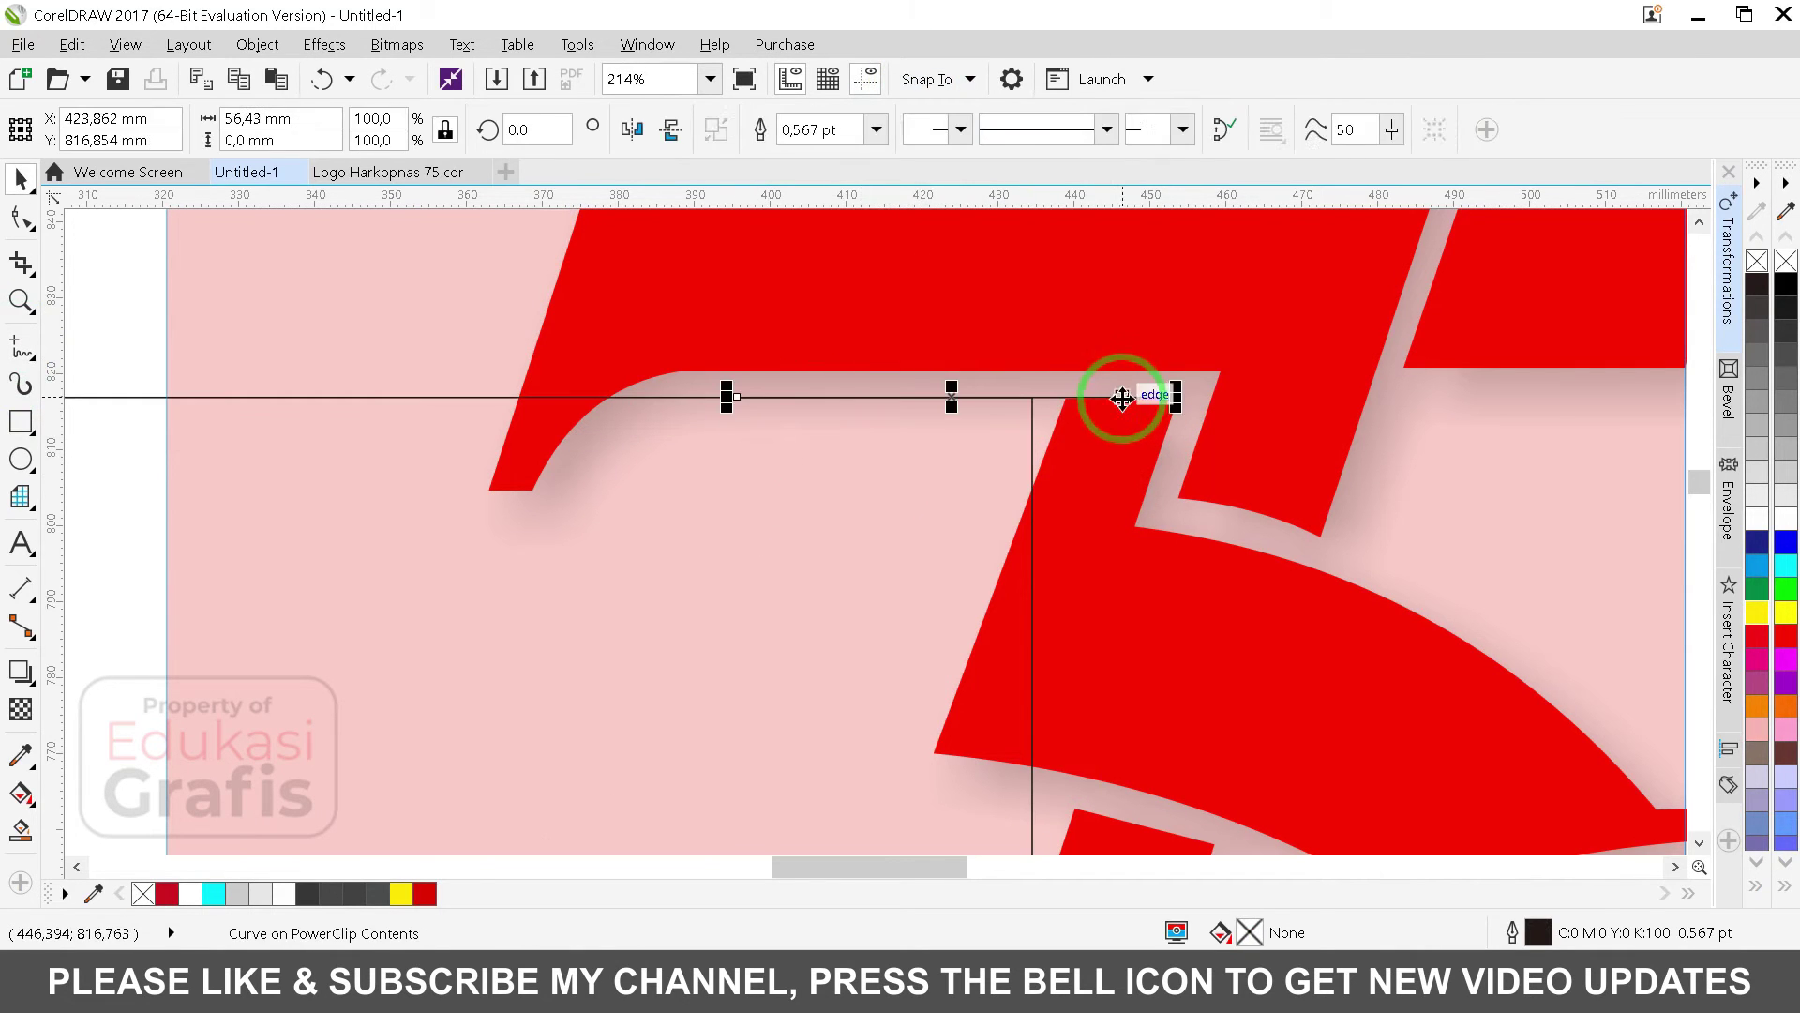
pyautogui.press('Delete')
# Step: Move the rectangle to the right so its right edge overlaps the 5's slanted upper stroke
pyautogui.click(872, 575)
pyautogui.moveTo(805, 589); pyautogui.dragTo(887, 592)
pyautogui.scroll(-3, 887, 593)
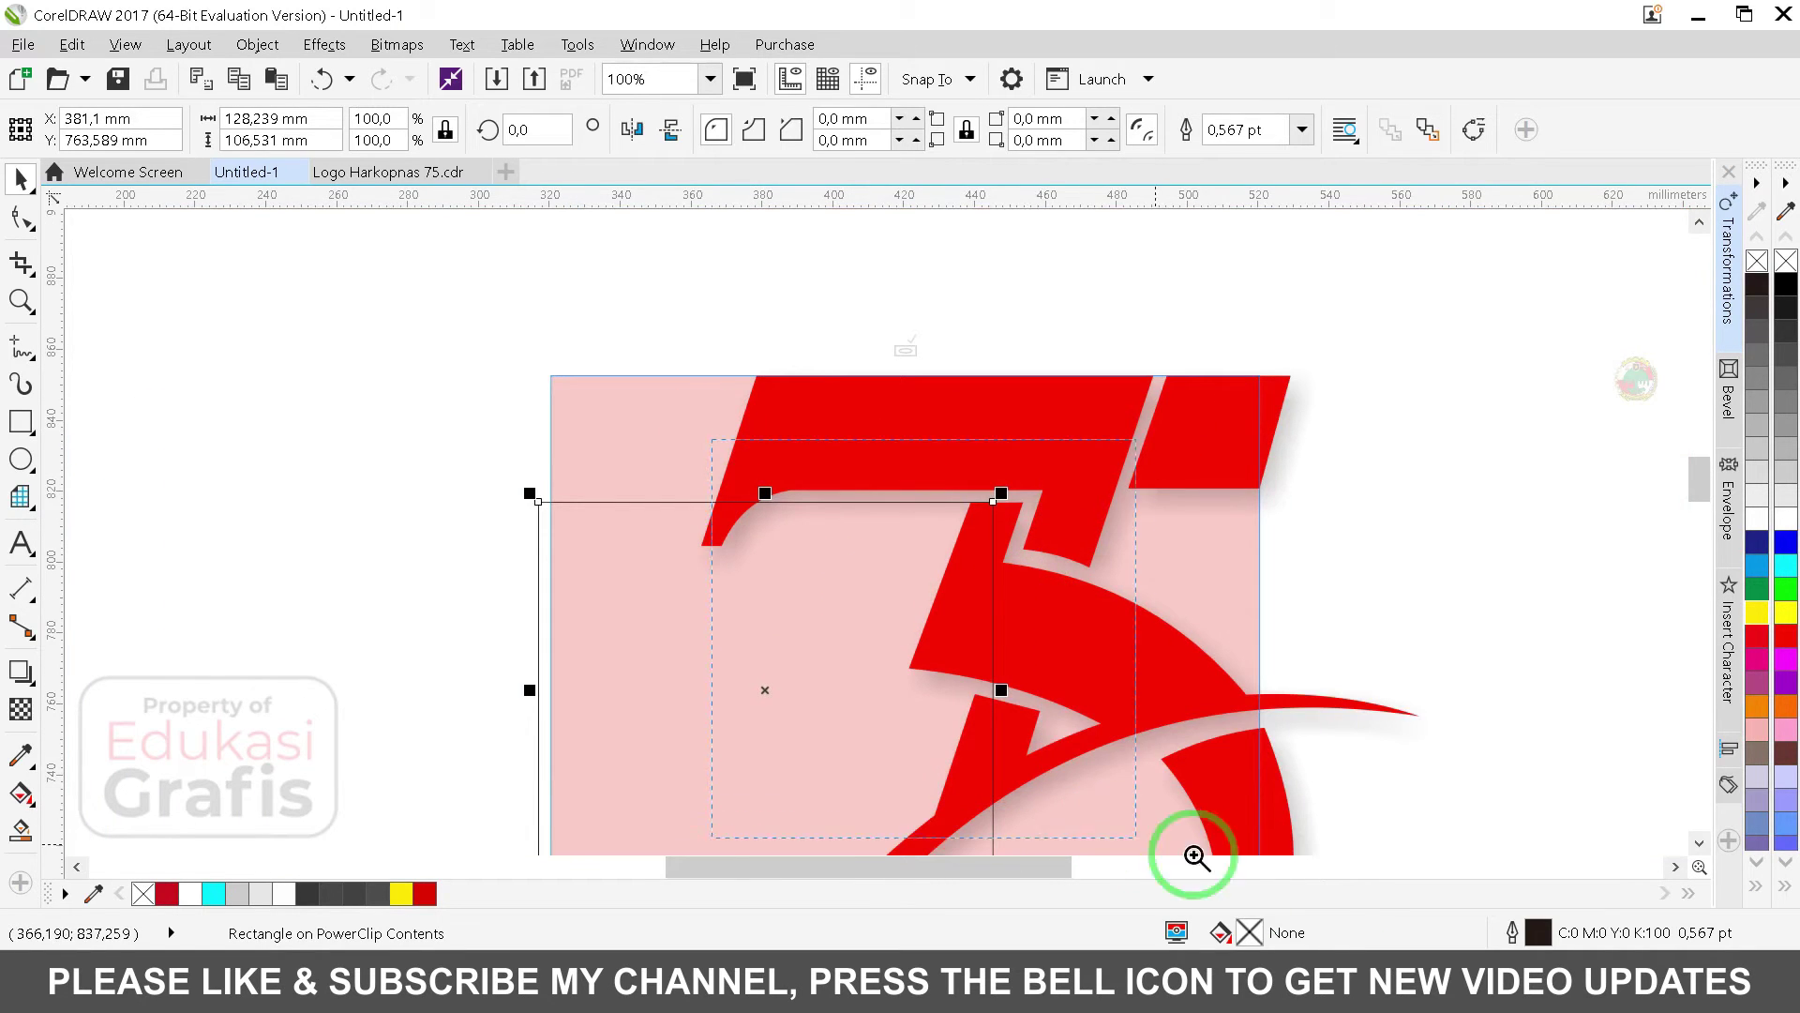
# Step: Convert the rectangle to curves and shift its lower right corner inward so the right edge slants like the 5's stroke
pyautogui.moveTo(1194, 856); pyautogui.dragTo(1335, 941)
pyautogui.hotkey('ctrl', 'q')
pyautogui.click(33, 225)
pyautogui.click(112, 220)
pyautogui.moveTo(832, 755); pyautogui.dragTo(659, 756)
pyautogui.press('space')
pyautogui.press('space')
pyautogui.moveTo(573, 241); pyautogui.dragTo(896, 832)
pyautogui.moveTo(665, 758); pyautogui.dragTo(715, 757)
# Step: Move the shape's upper right node onto the 5's upper stroke and add nodes that form a small step in the slanted edge
pyautogui.click(820, 280)
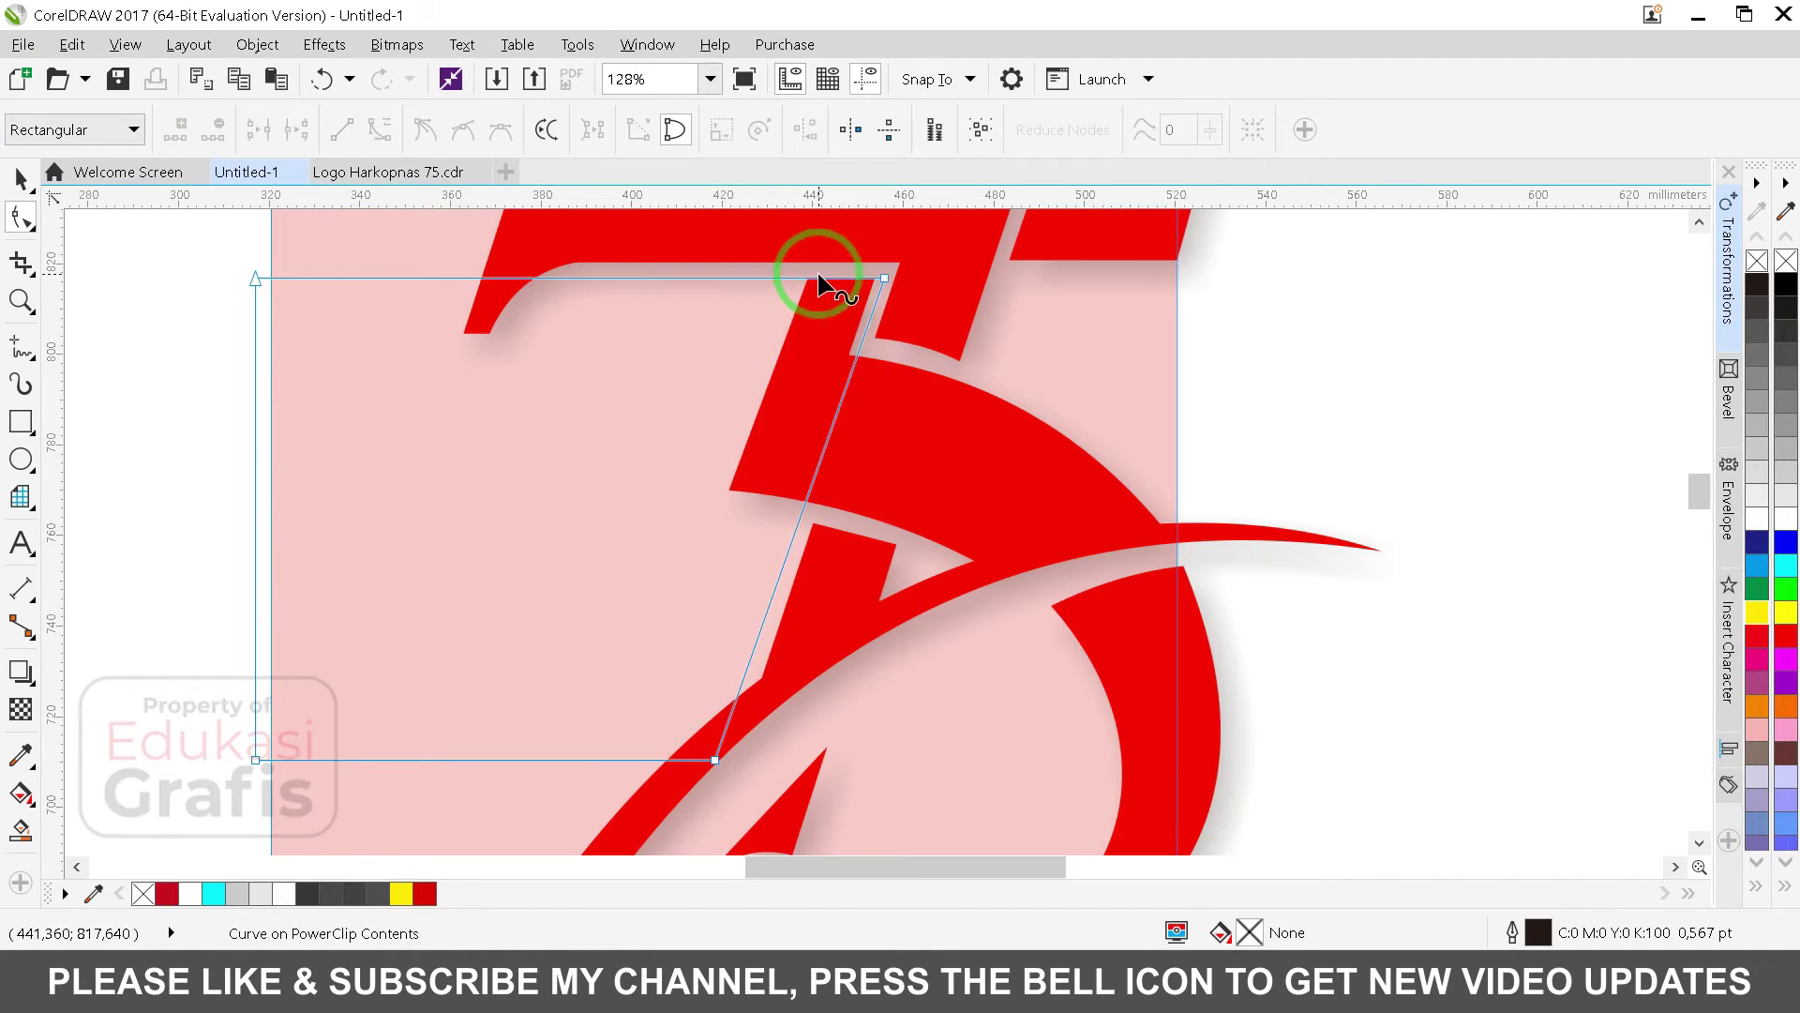
pyautogui.click(821, 281)
pyautogui.click(841, 288)
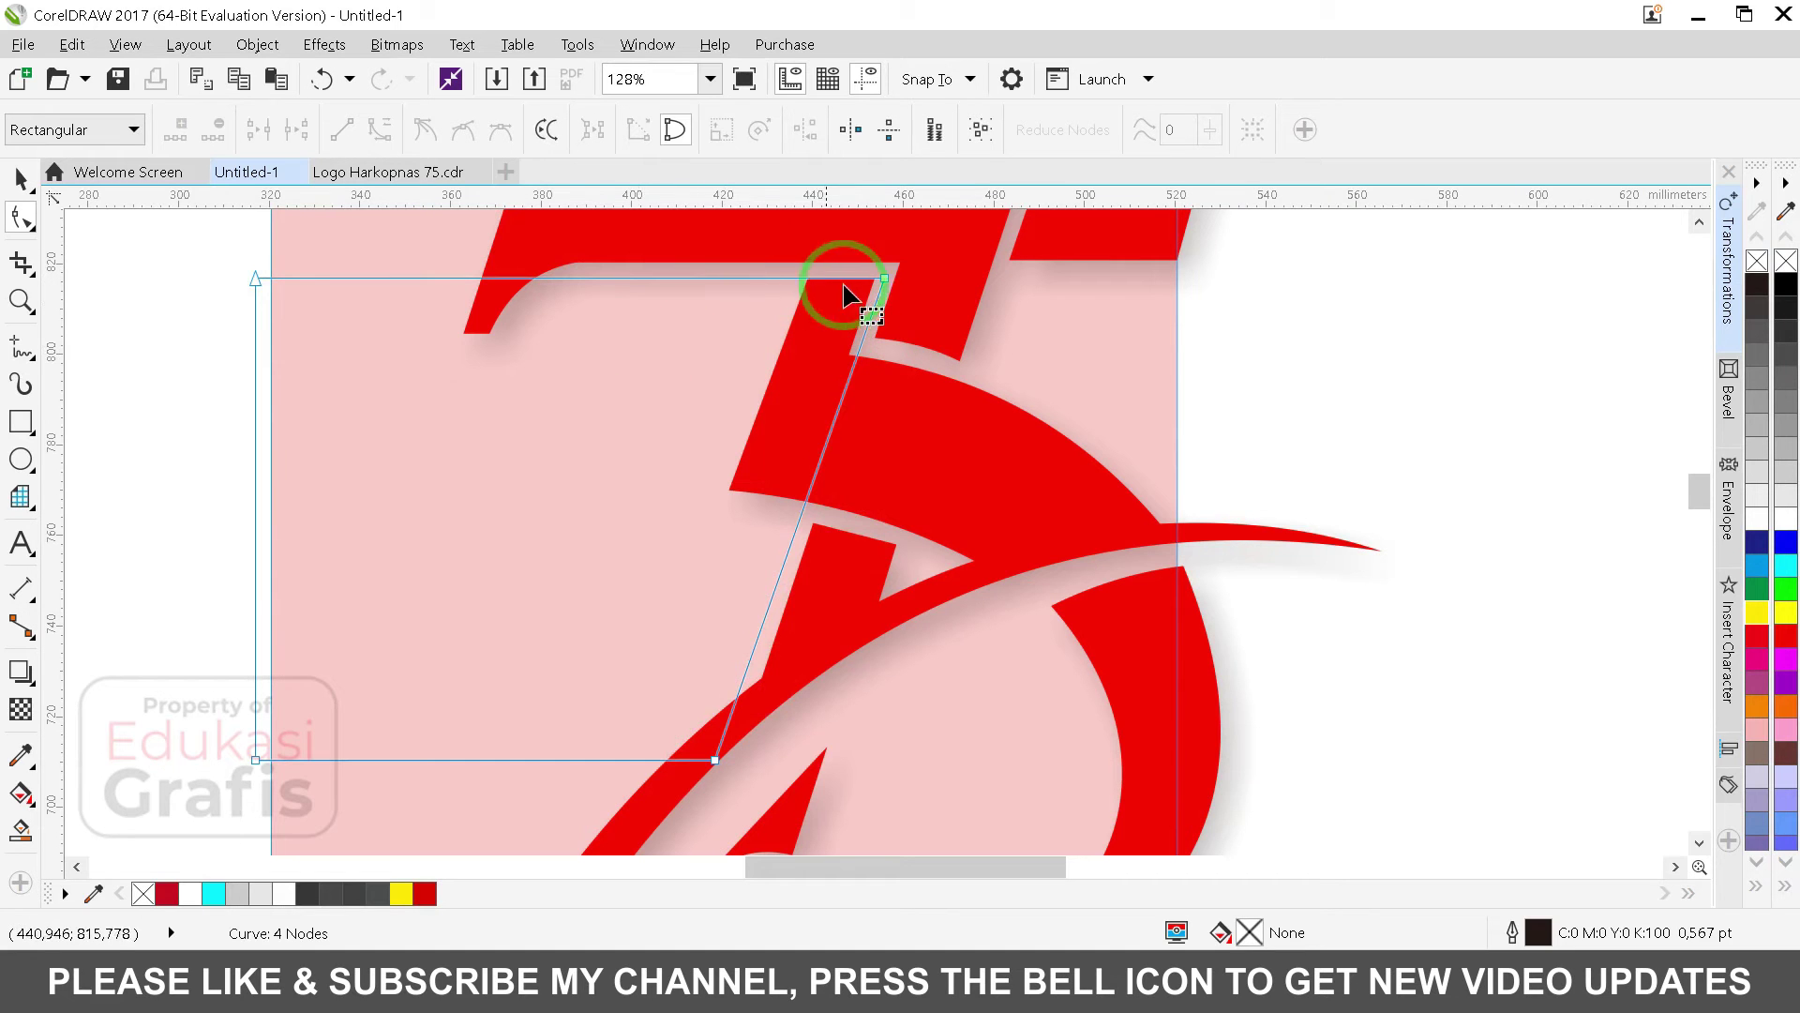
pyautogui.moveTo(823, 356); pyautogui.dragTo(789, 441)
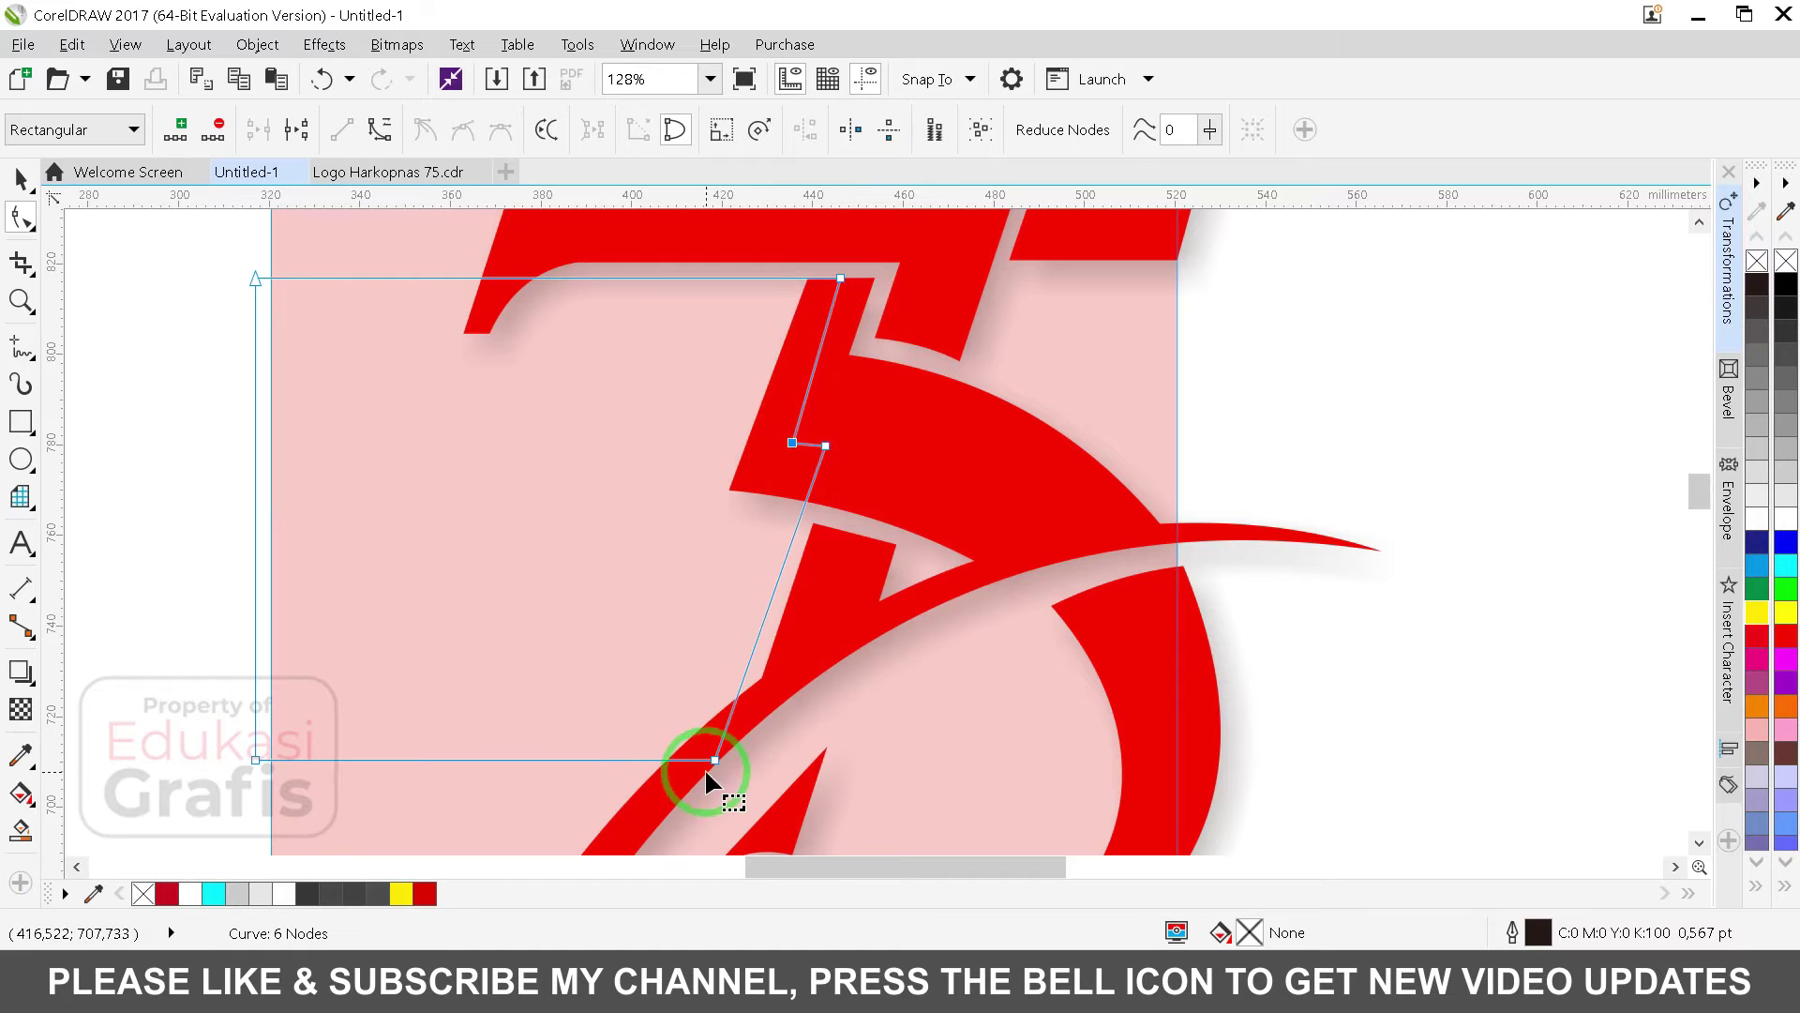
# Step: Lower the shape's two bottom nodes so the bottom edge sits further down across the 5's curved stroke
pyautogui.moveTo(714, 758); pyautogui.dragTo(671, 775)
pyautogui.scroll(-2, 677, 772)
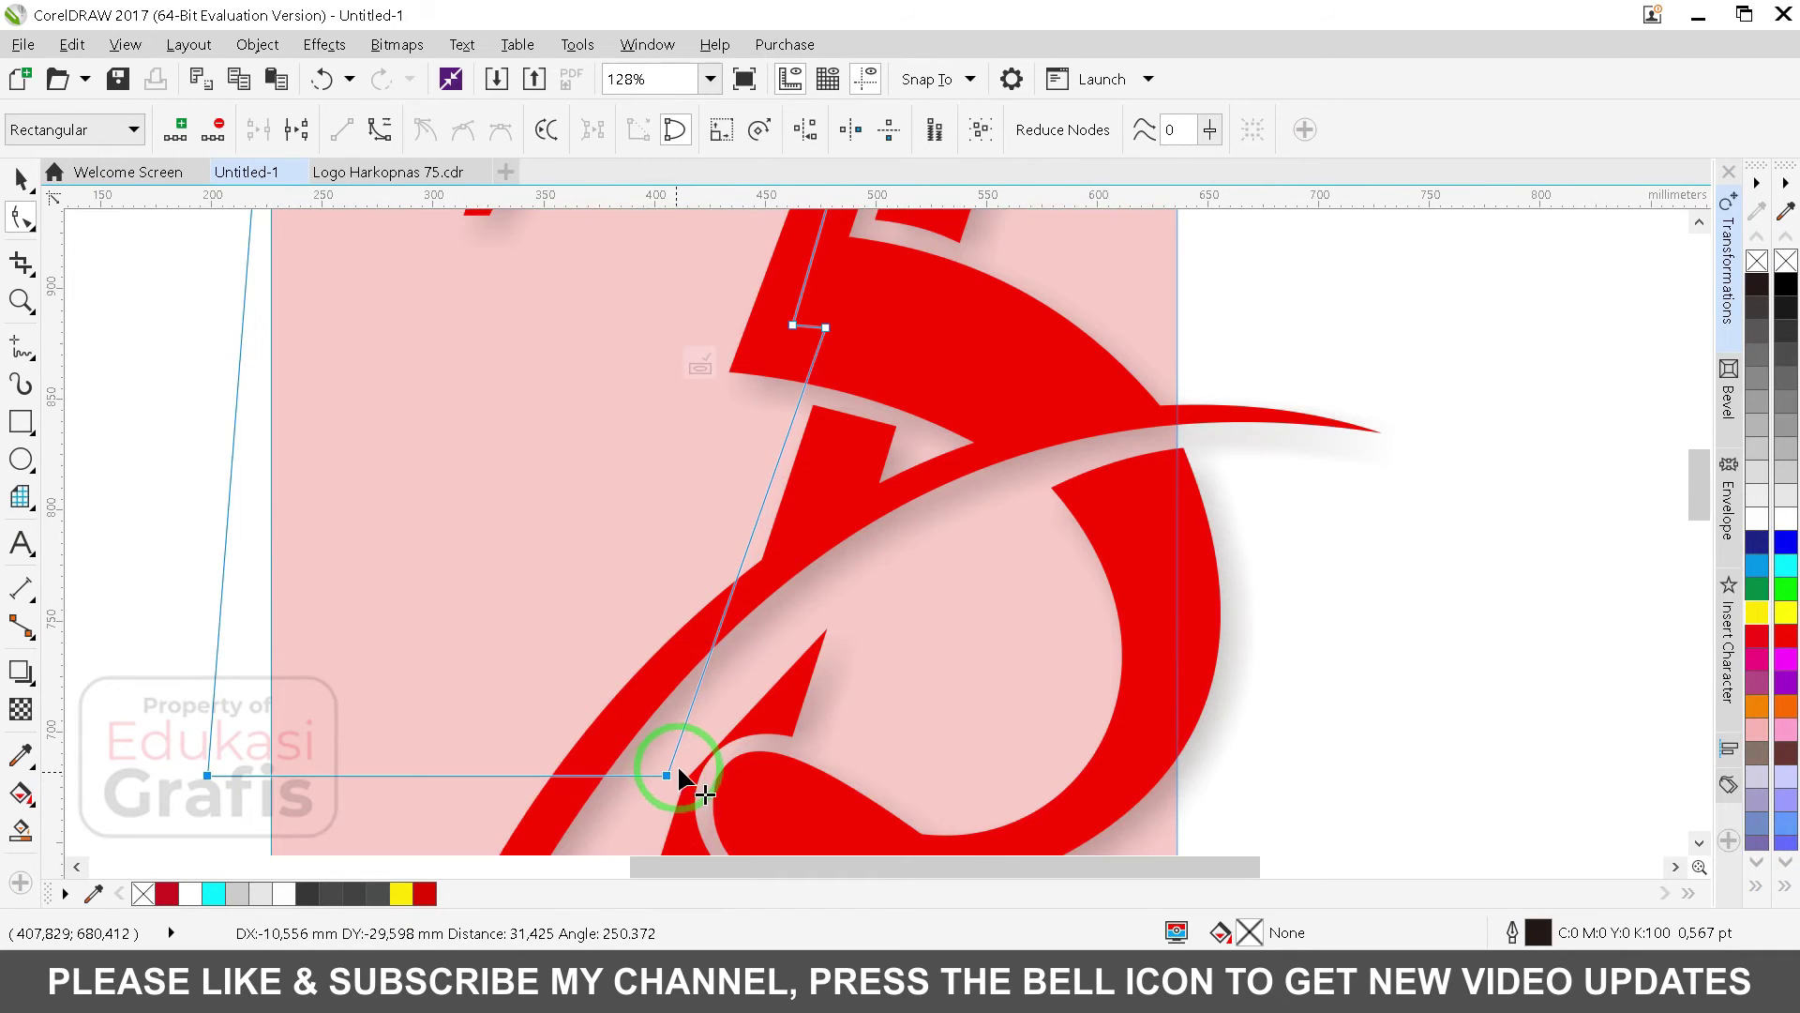
pyautogui.press('F2')
pyautogui.moveTo(445, 655); pyautogui.dragTo(725, 800)
pyautogui.scroll(5, 727, 800)
pyautogui.moveTo(795, 632); pyautogui.dragTo(808, 596)
pyautogui.press('space')
pyautogui.scroll(-1, 816, 595)
pyautogui.press('F2')
pyautogui.moveTo(438, 458); pyautogui.dragTo(1211, 737)
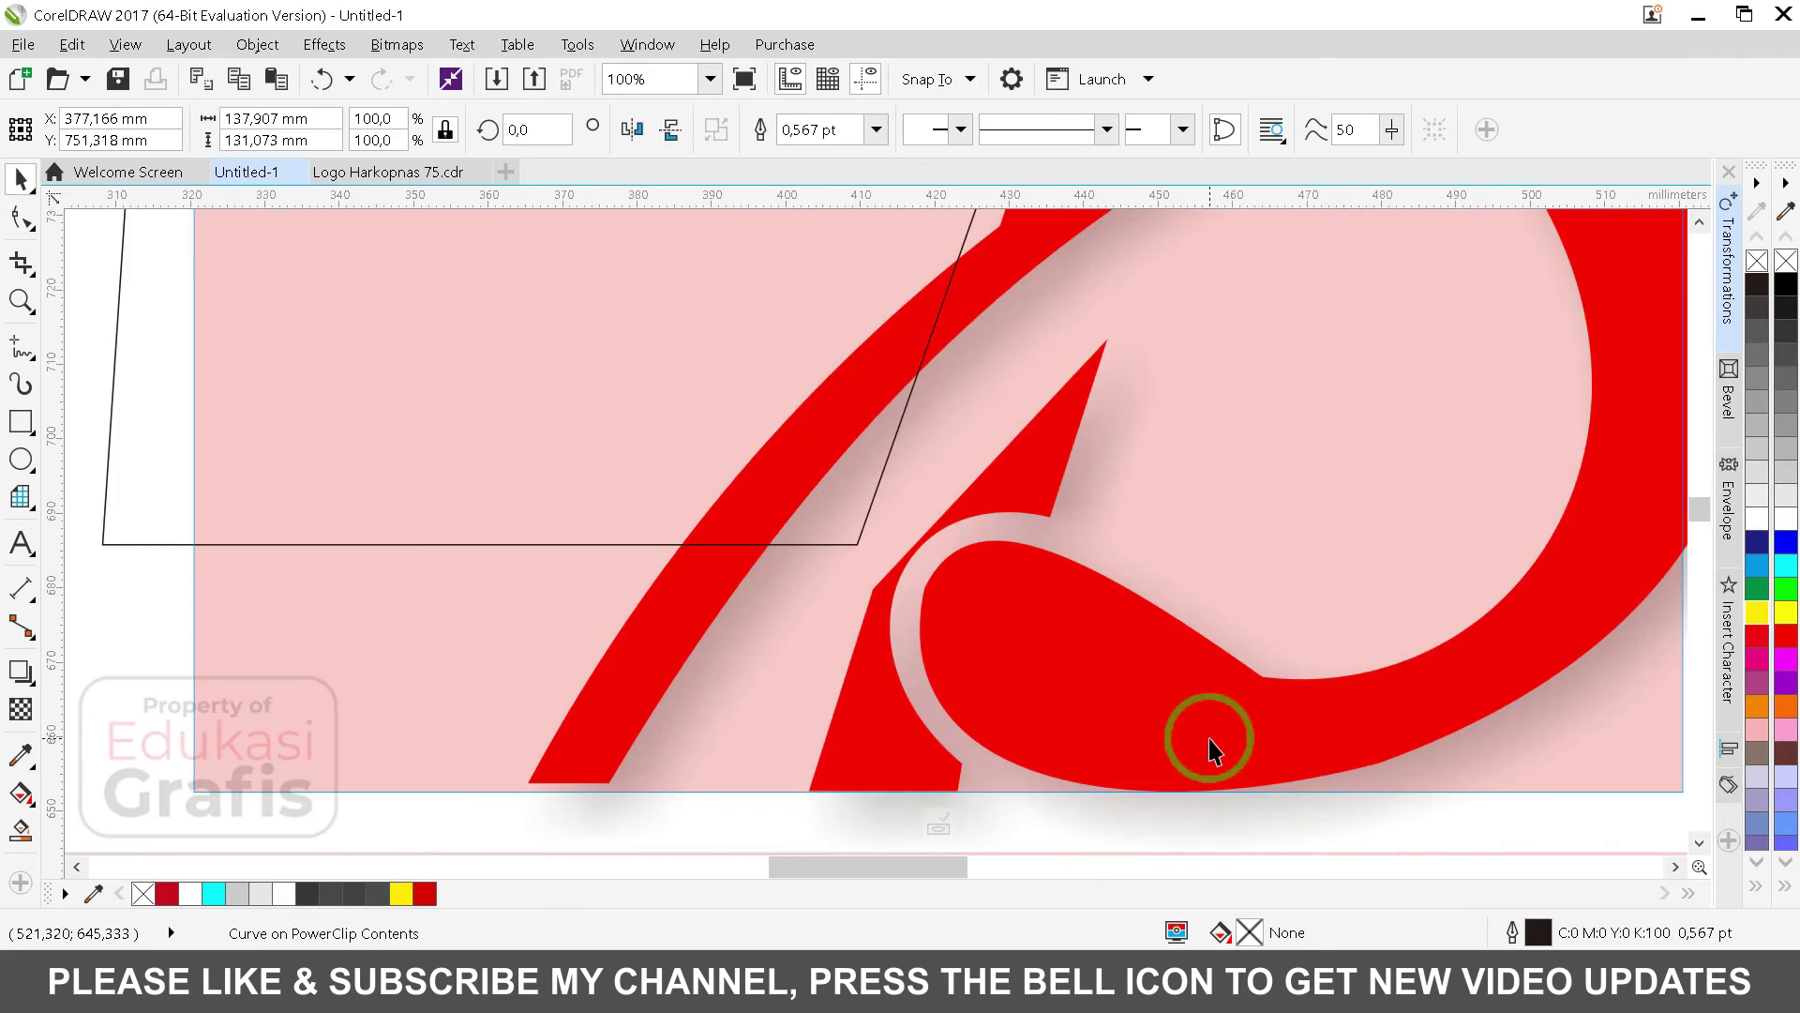
pyautogui.press('Escape')
pyautogui.scroll(-2, 855, 533)
pyautogui.scroll(-5, 1004, 563)
pyautogui.scroll(3, 860, 510)
# Step: Change the object snapping setting and nudge the shape's lower right corner node slightly to the right
pyautogui.press('space')
pyautogui.click(951, 667)
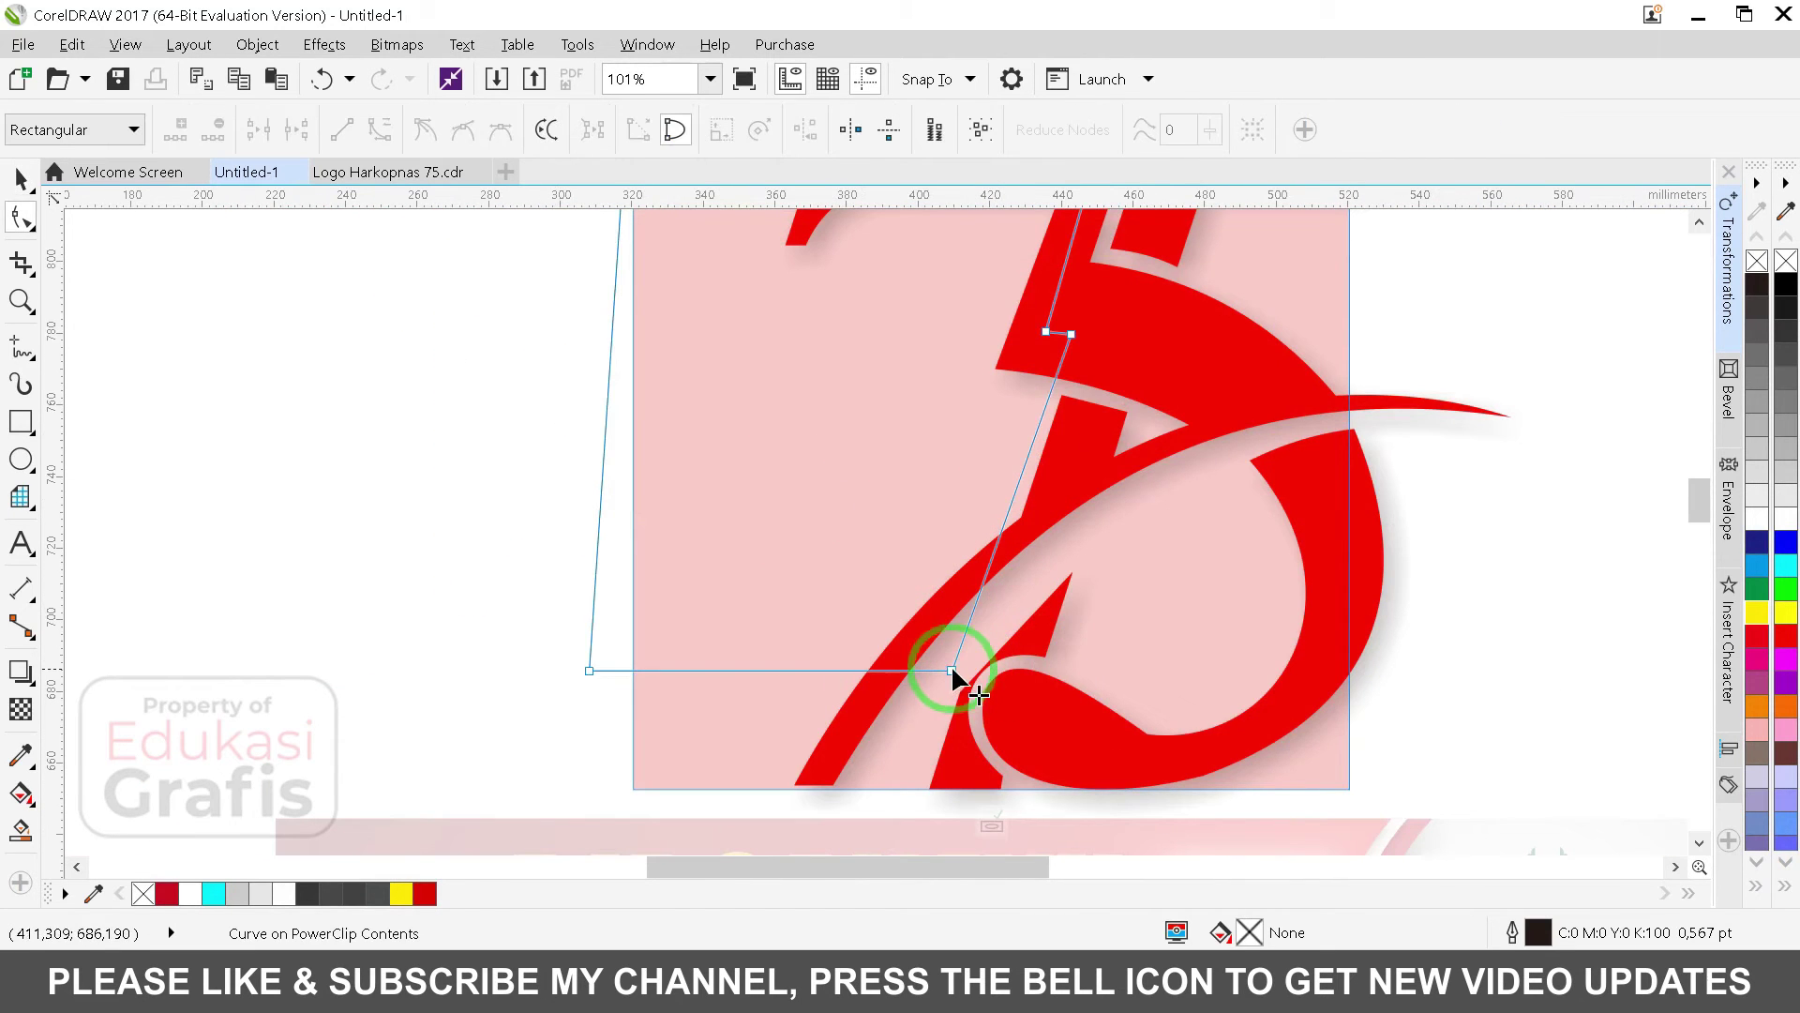
pyautogui.moveTo(955, 667); pyautogui.dragTo(961, 669)
pyautogui.click(933, 80)
pyautogui.click(943, 218)
pyautogui.click(1151, 360)
pyautogui.press('F2')
pyautogui.scroll(3, 790, 505)
pyautogui.moveTo(684, 645)
pyautogui.mouseDown()
pyautogui.moveTo(667, 672)
pyautogui.moveTo(681, 664)
pyautogui.mouseUp()
# Step: Add nodes where the shape's bottom and slanted edges meet the 5's curved stroke and remove the corner node between them
pyautogui.scroll(-3, 681, 663)
pyautogui.scroll(3, 657, 694)
pyautogui.click(665, 649)
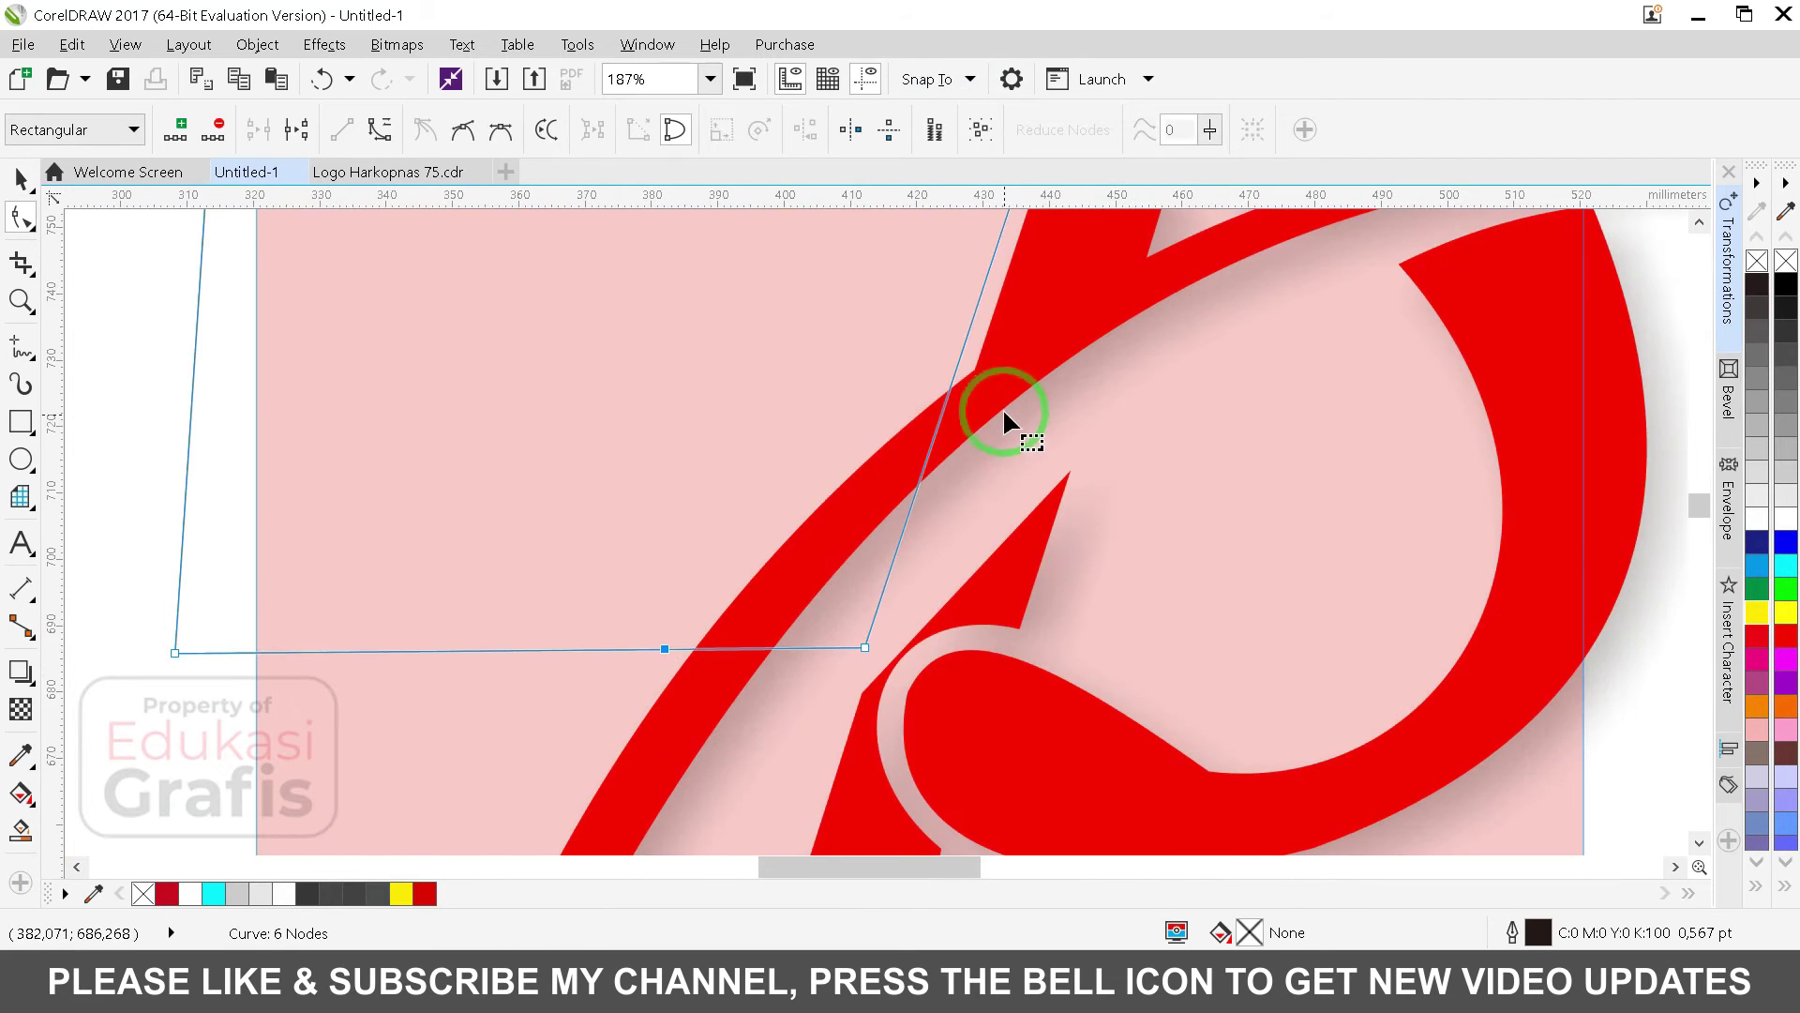
pyautogui.doubleClick(957, 368)
pyautogui.moveTo(826, 620); pyautogui.dragTo(1022, 737)
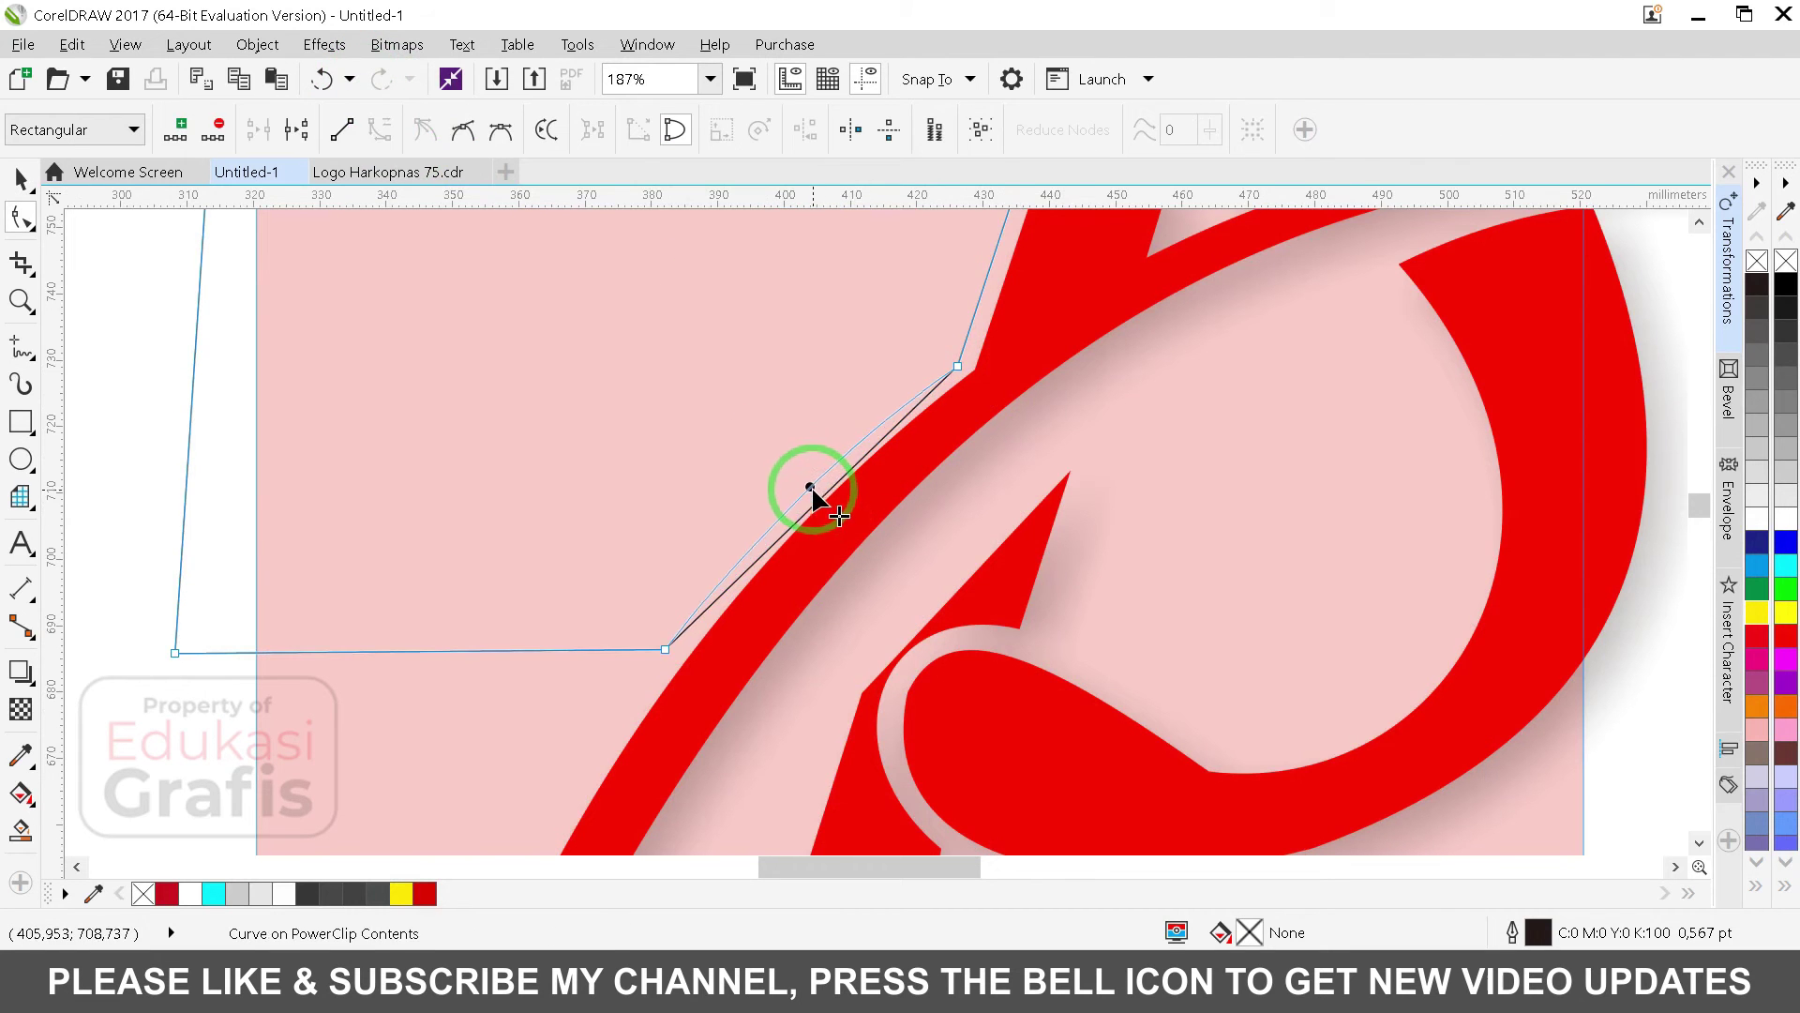
# Step: Bend the shape's new diagonal segment into a curve that follows the 5's sweeping stroke
pyautogui.press('F2')
pyautogui.moveTo(606, 321); pyautogui.dragTo(1121, 723)
pyautogui.moveTo(789, 475); pyautogui.dragTo(796, 475)
pyautogui.scroll(-3, 796, 475)
pyautogui.press('space')
# Step: Bring the flag artwork bendera.cdr from the file browser into the PowerClip contents
pyautogui.press('F4')
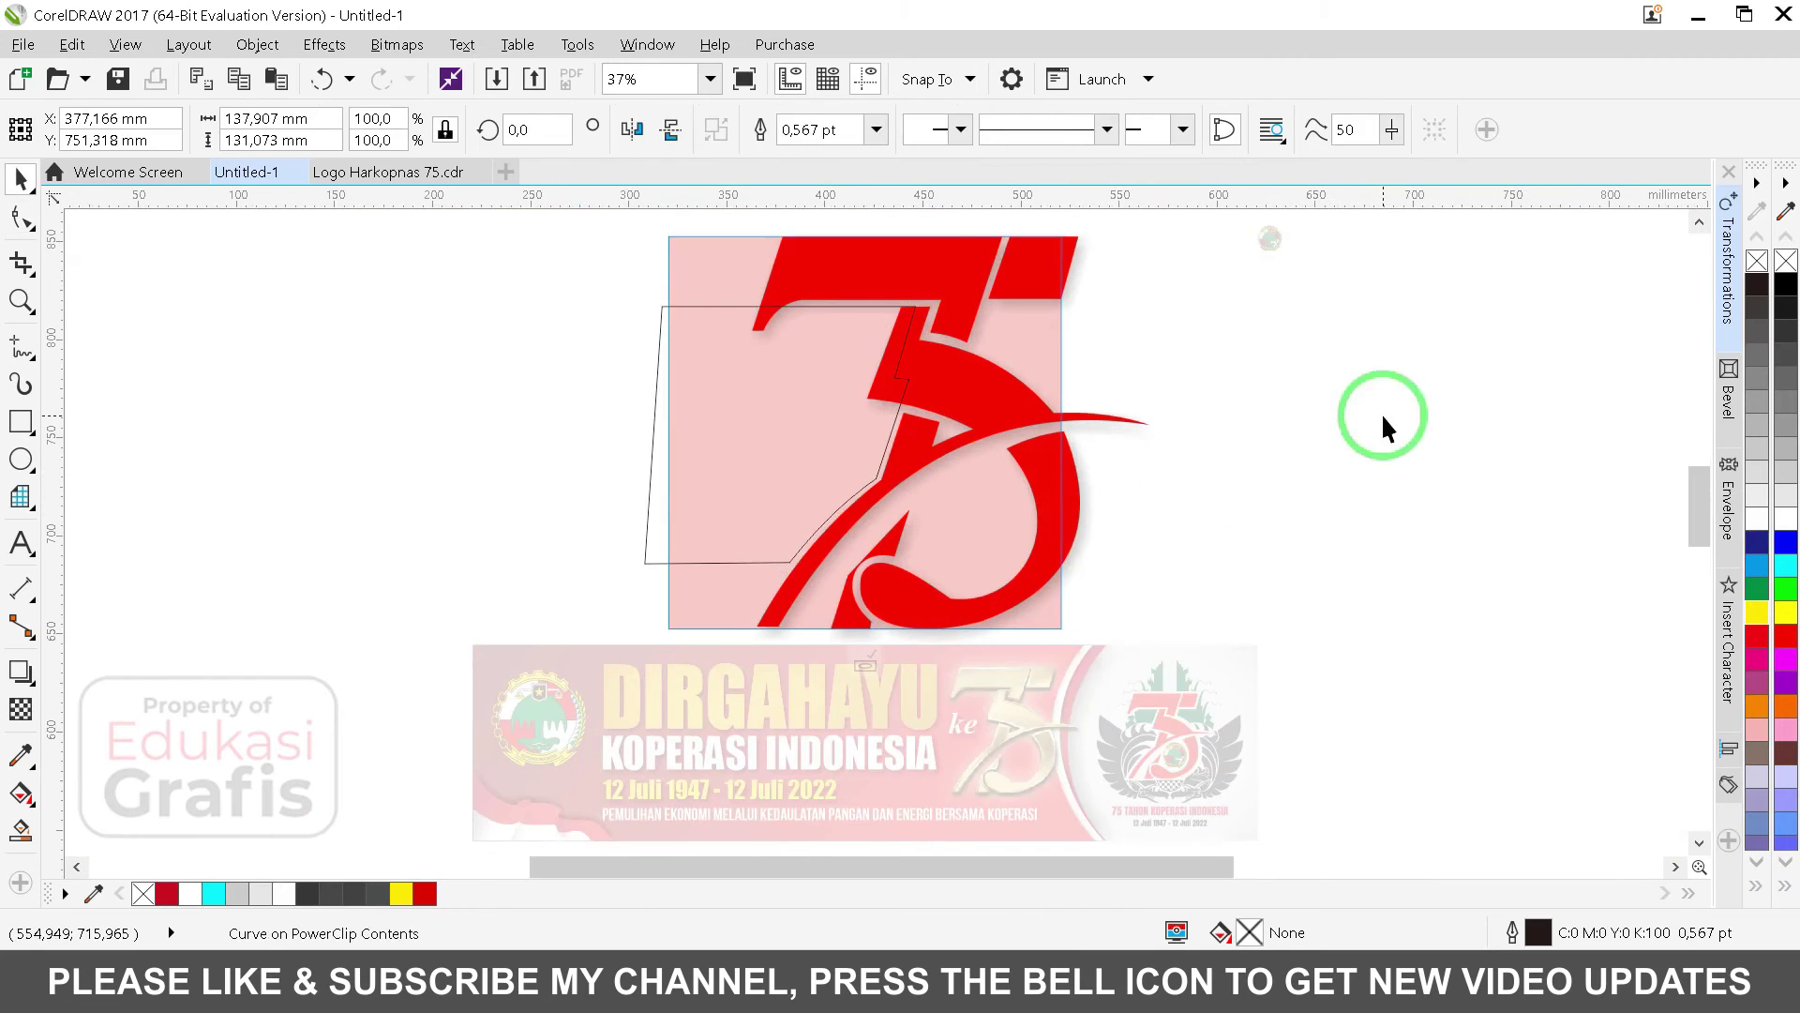
pyautogui.click(1381, 414)
pyautogui.hotkey('alt', 'Tab')
pyautogui.moveTo(489, 222); pyautogui.dragTo(386, 643)
pyautogui.hotkey('alt', 'Tab')
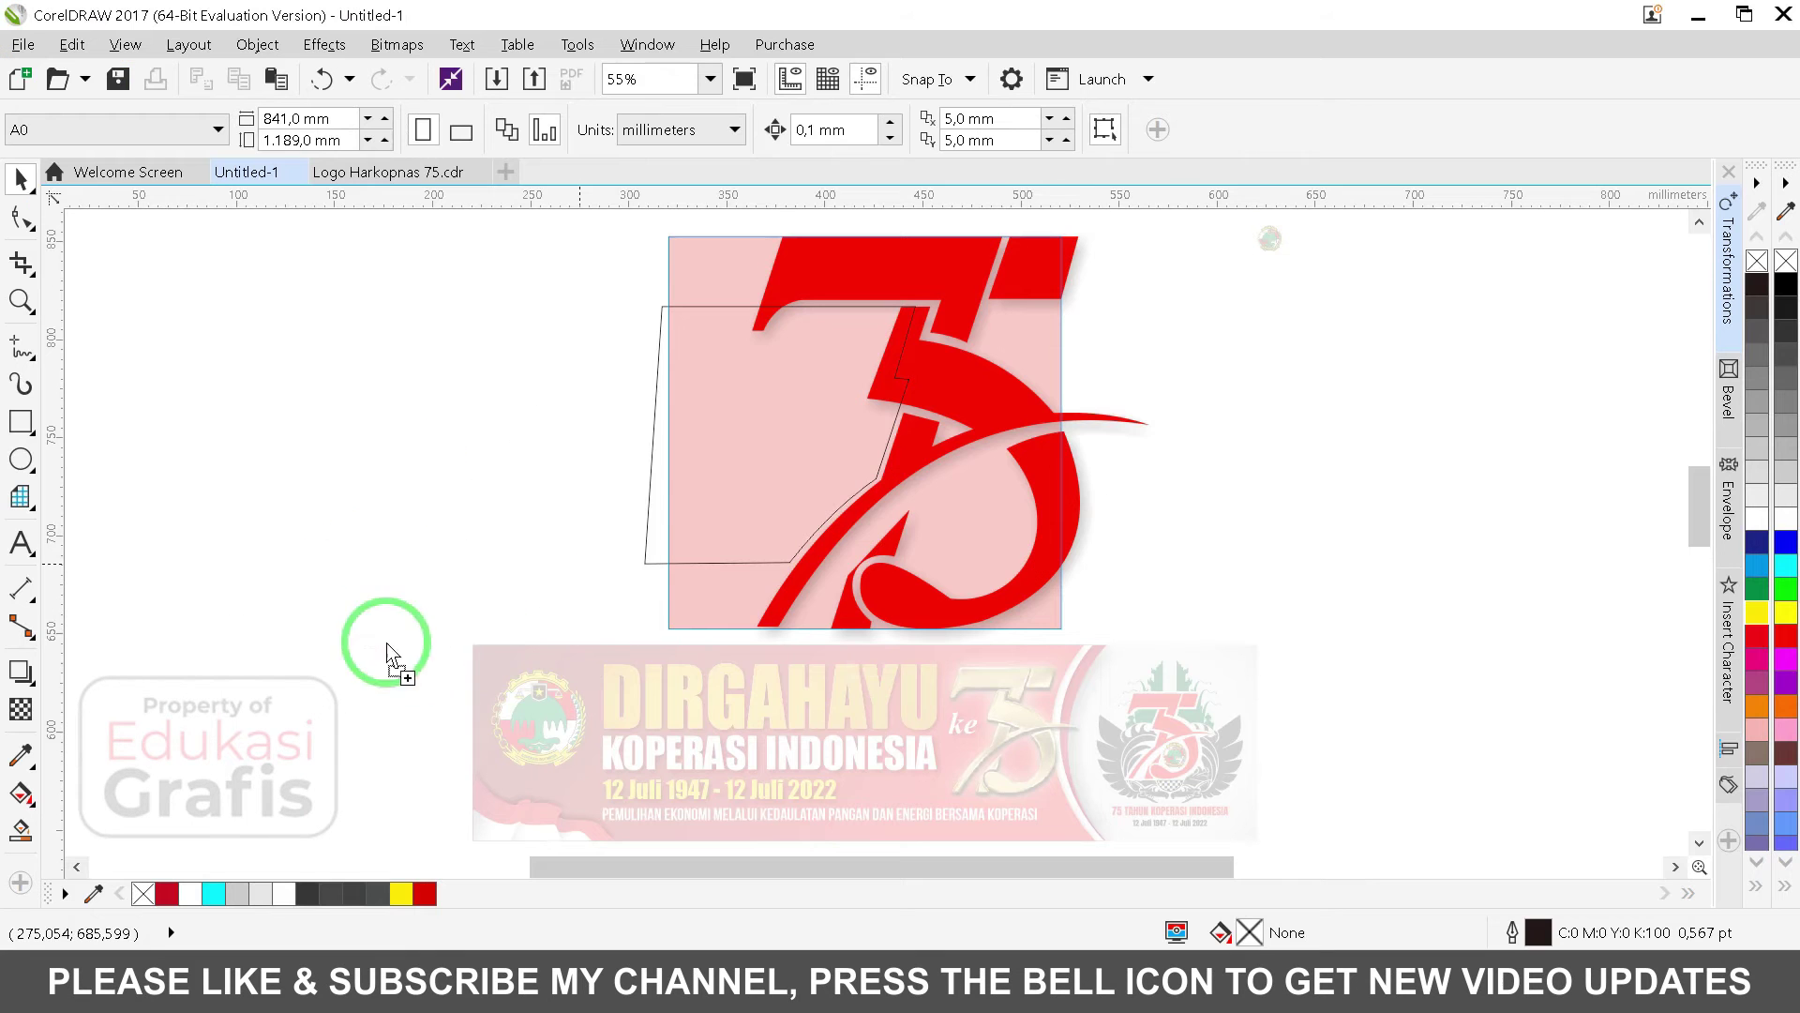
# Step: Place the flag in the lower left corner of the square frame and scale it to about 86 mm wide
pyautogui.moveTo(852, 294); pyautogui.dragTo(489, 477)
pyautogui.moveTo(415, 544); pyautogui.dragTo(605, 519)
pyautogui.moveTo(1083, 693); pyautogui.dragTo(1117, 695)
pyautogui.moveTo(529, 569); pyautogui.dragTo(633, 588)
pyautogui.moveTo(833, 375); pyautogui.dragTo(868, 356)
pyautogui.click(536, 581)
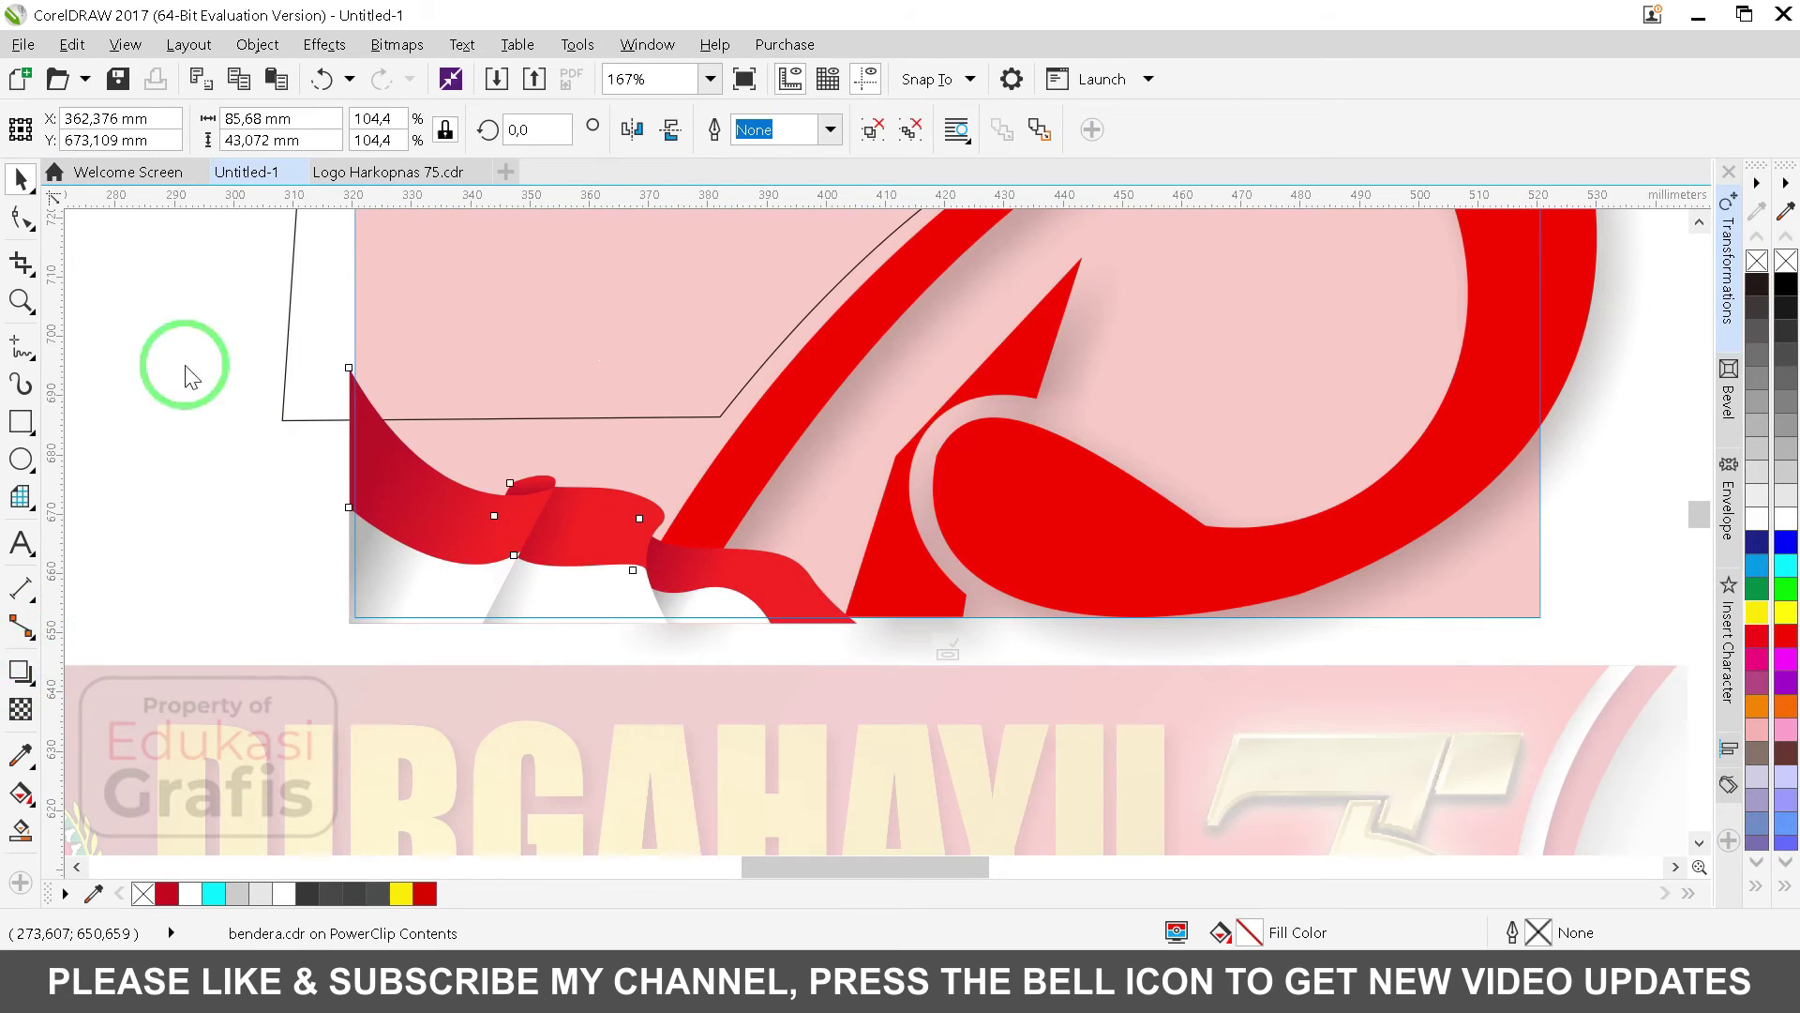
# Step: Add a preset drop shadow to the flag with Multiply merge mode and a dark grey colour, and finish editing the PowerClip
pyautogui.click(20, 672)
pyautogui.click(129, 130)
pyautogui.click(113, 362)
pyautogui.click(1149, 129)
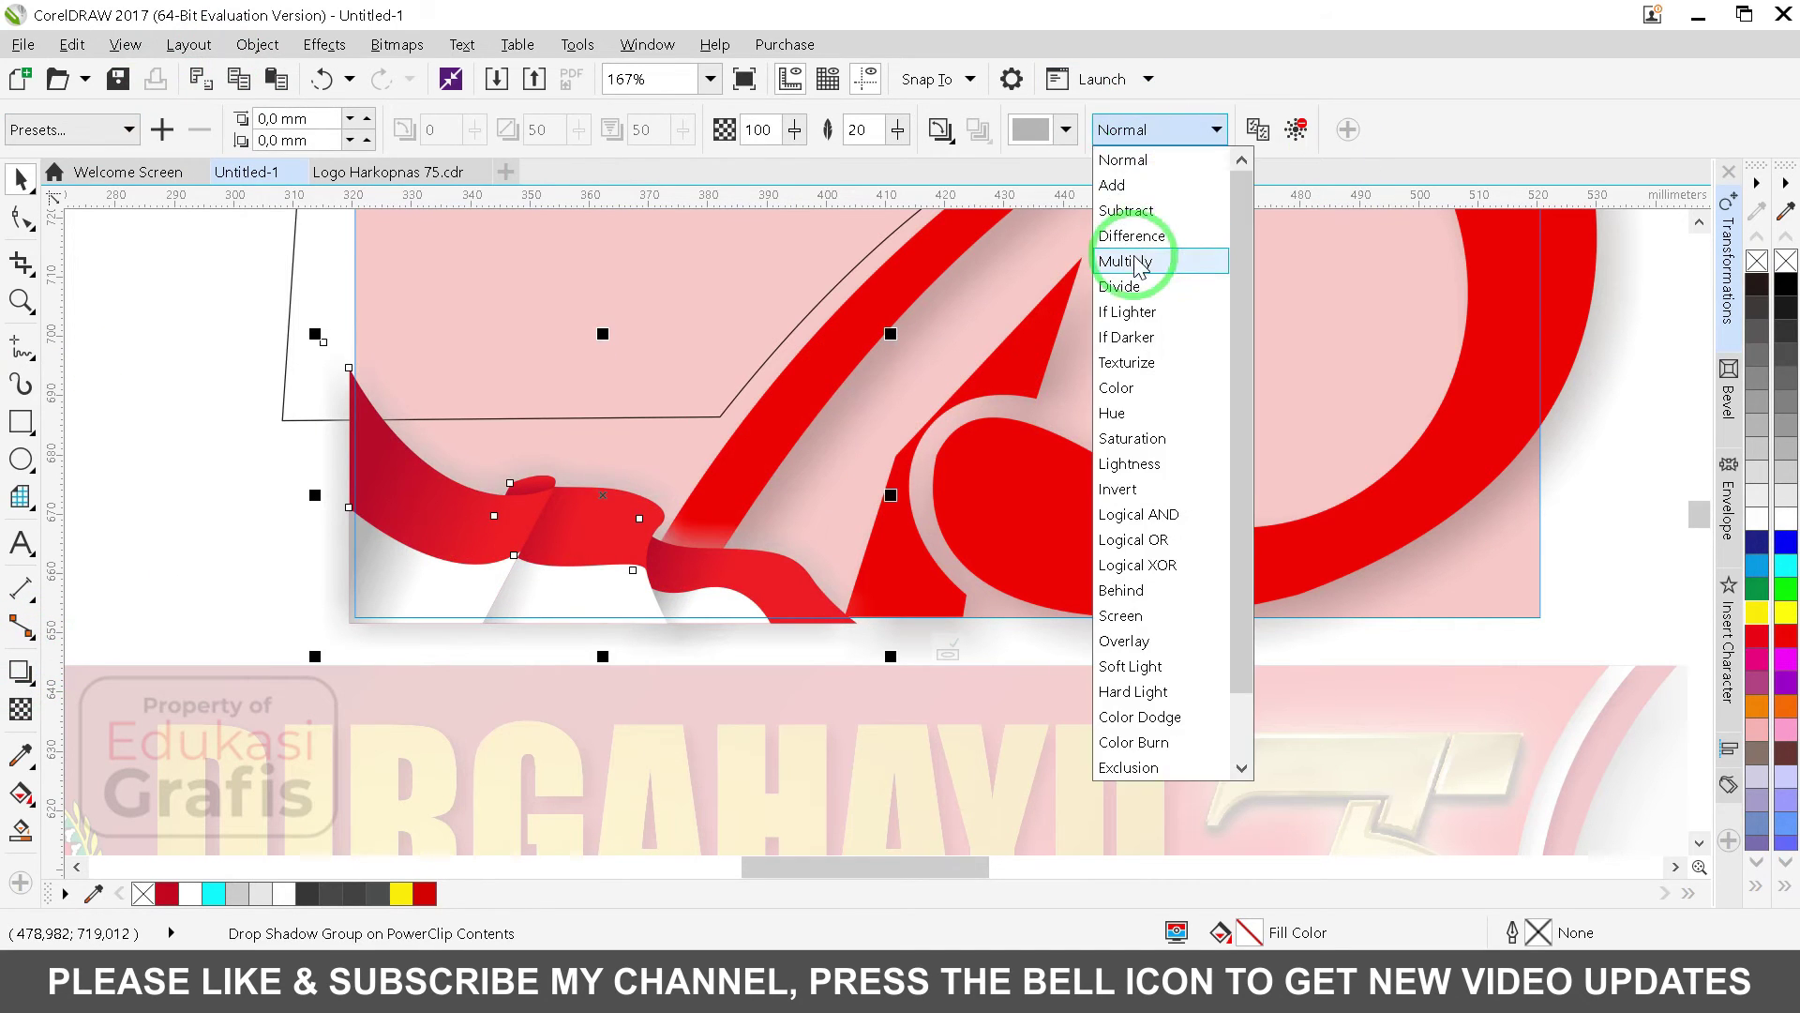
pyautogui.click(1138, 263)
pyautogui.click(1177, 129)
pyautogui.click(1144, 265)
pyautogui.click(1043, 129)
pyautogui.moveTo(1034, 322); pyautogui.dragTo(1015, 361)
pyautogui.click(955, 529)
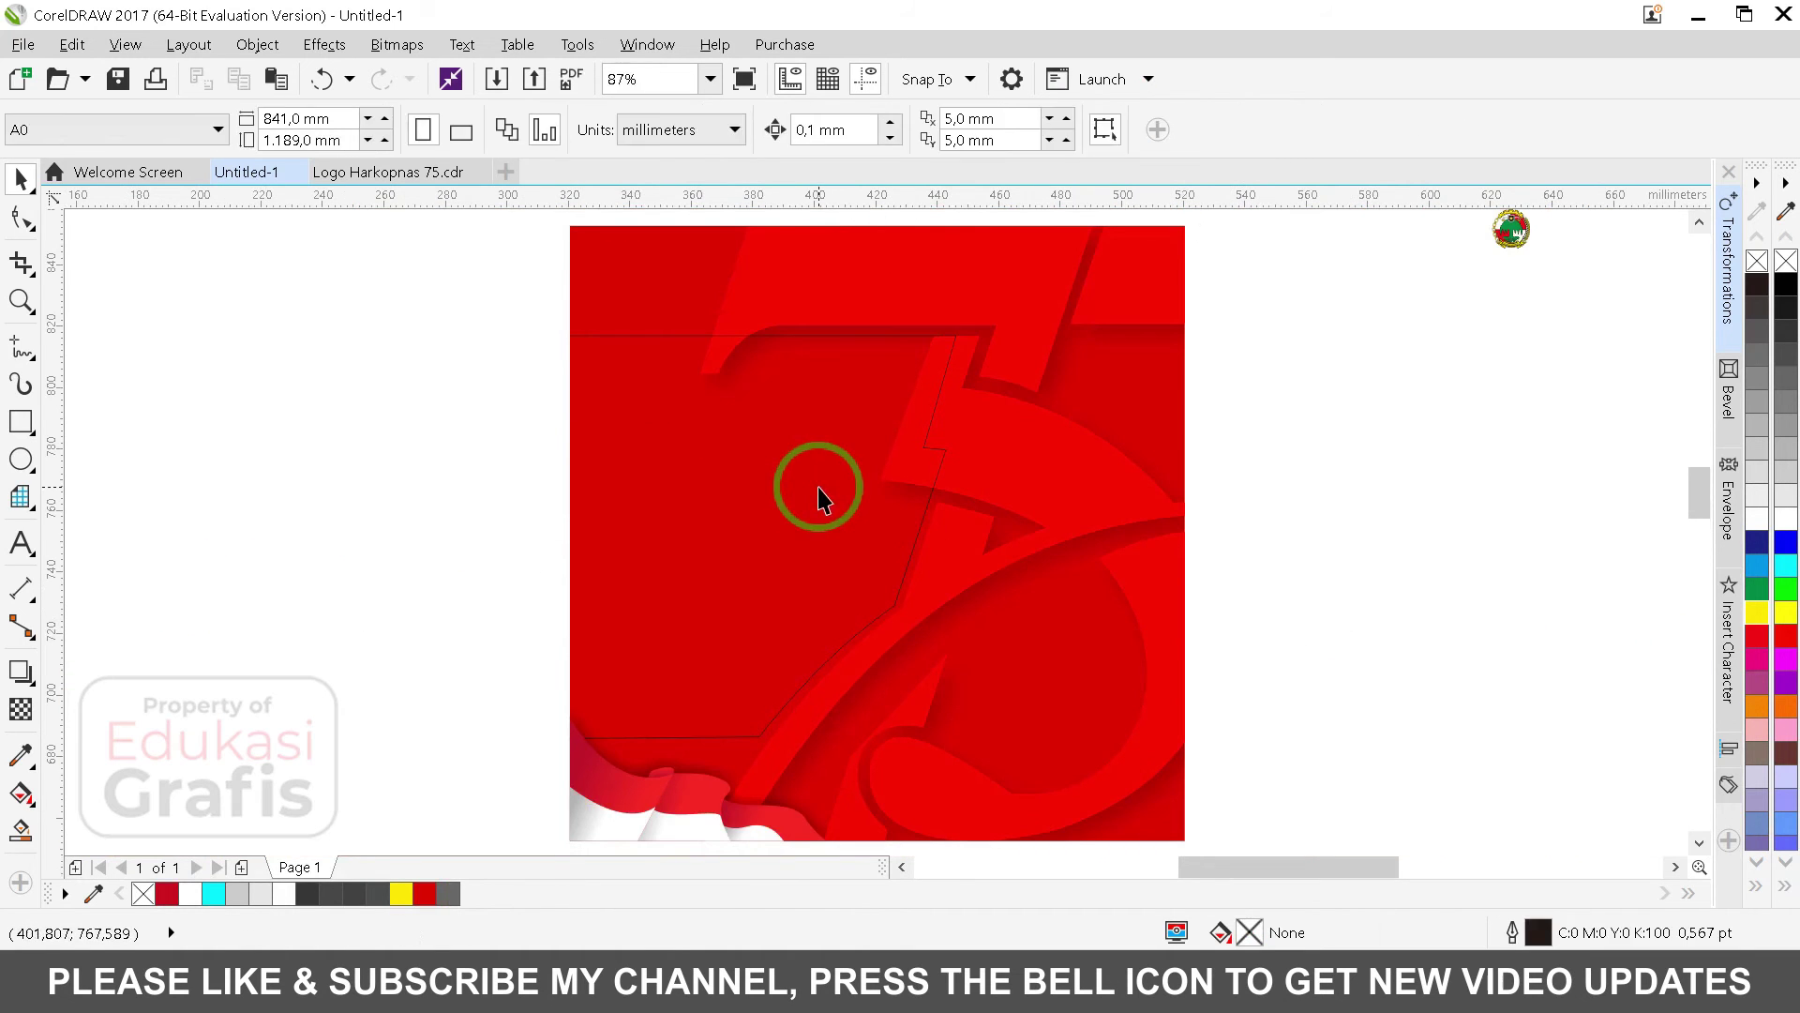
# Step: Cut the outlined shape out of the PowerClip contents and move the PowerClip frame aside from the red square
pyautogui.click(720, 505)
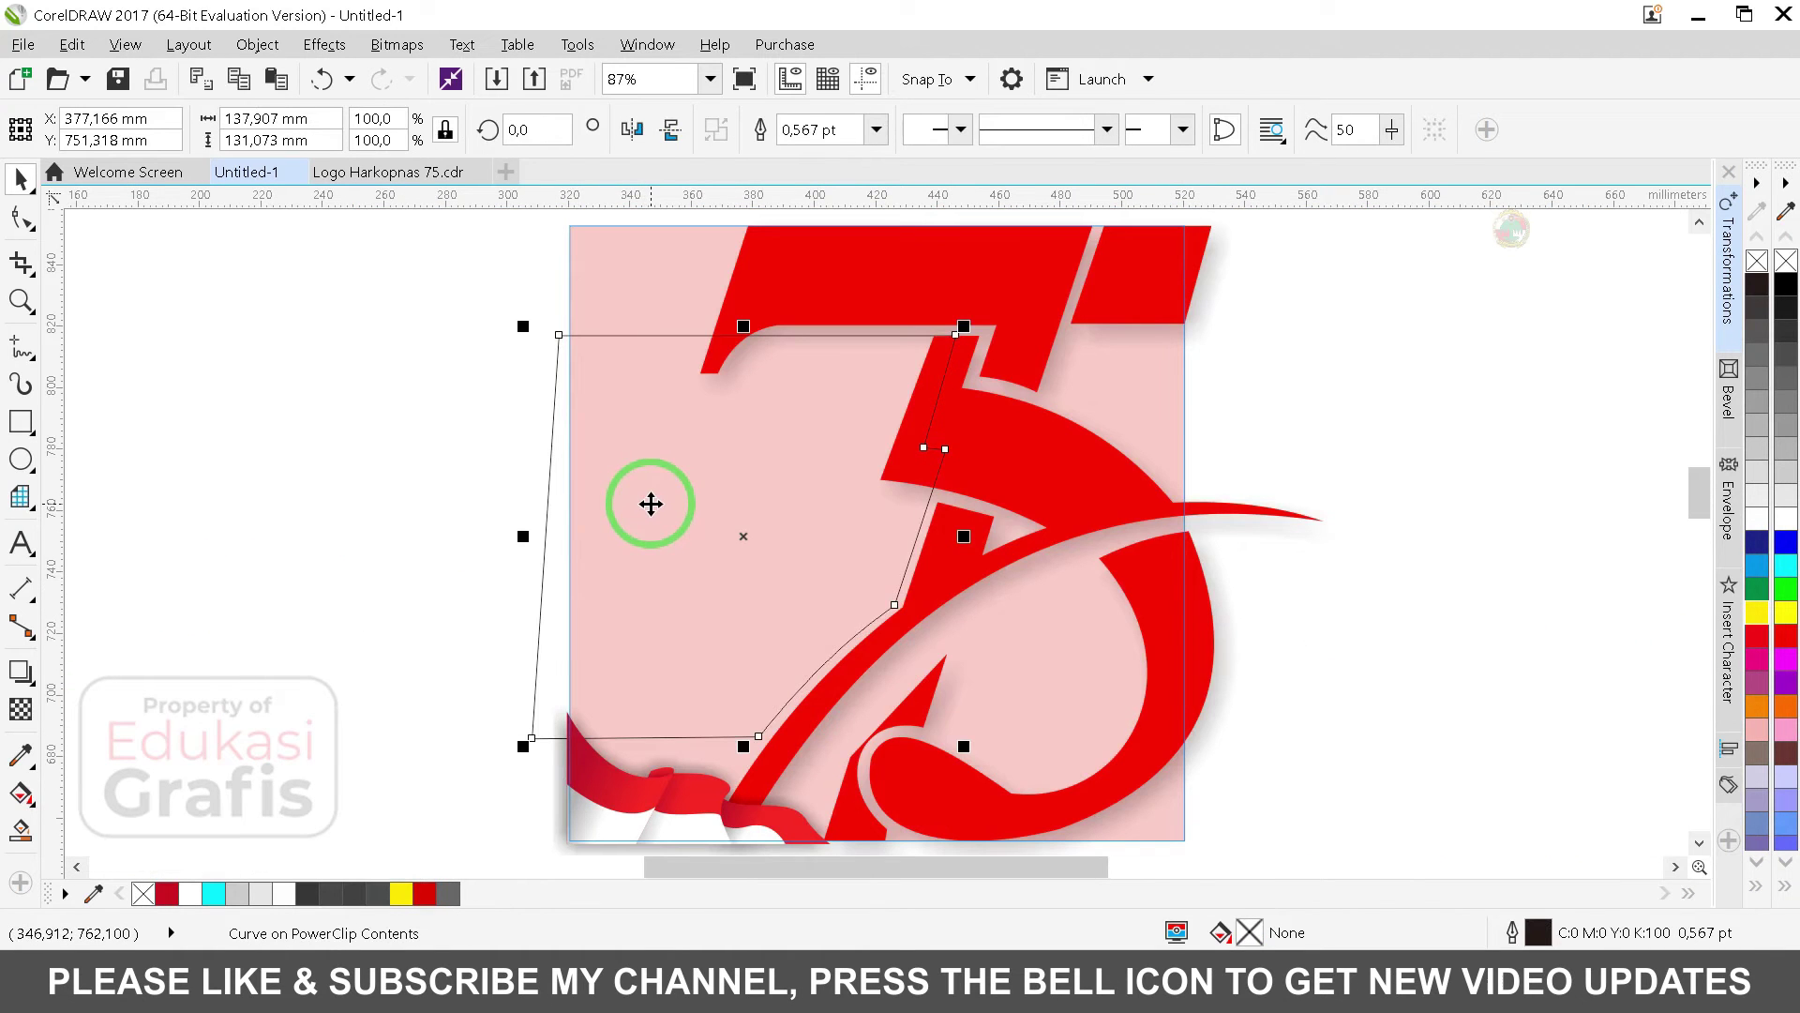
pyautogui.hotkey('ctrl', 'x')
pyautogui.keyDown('ctrl'); pyautogui.click(380, 437); pyautogui.keyUp('ctrl')
pyautogui.moveTo(1123, 456); pyautogui.dragTo(299, 471)
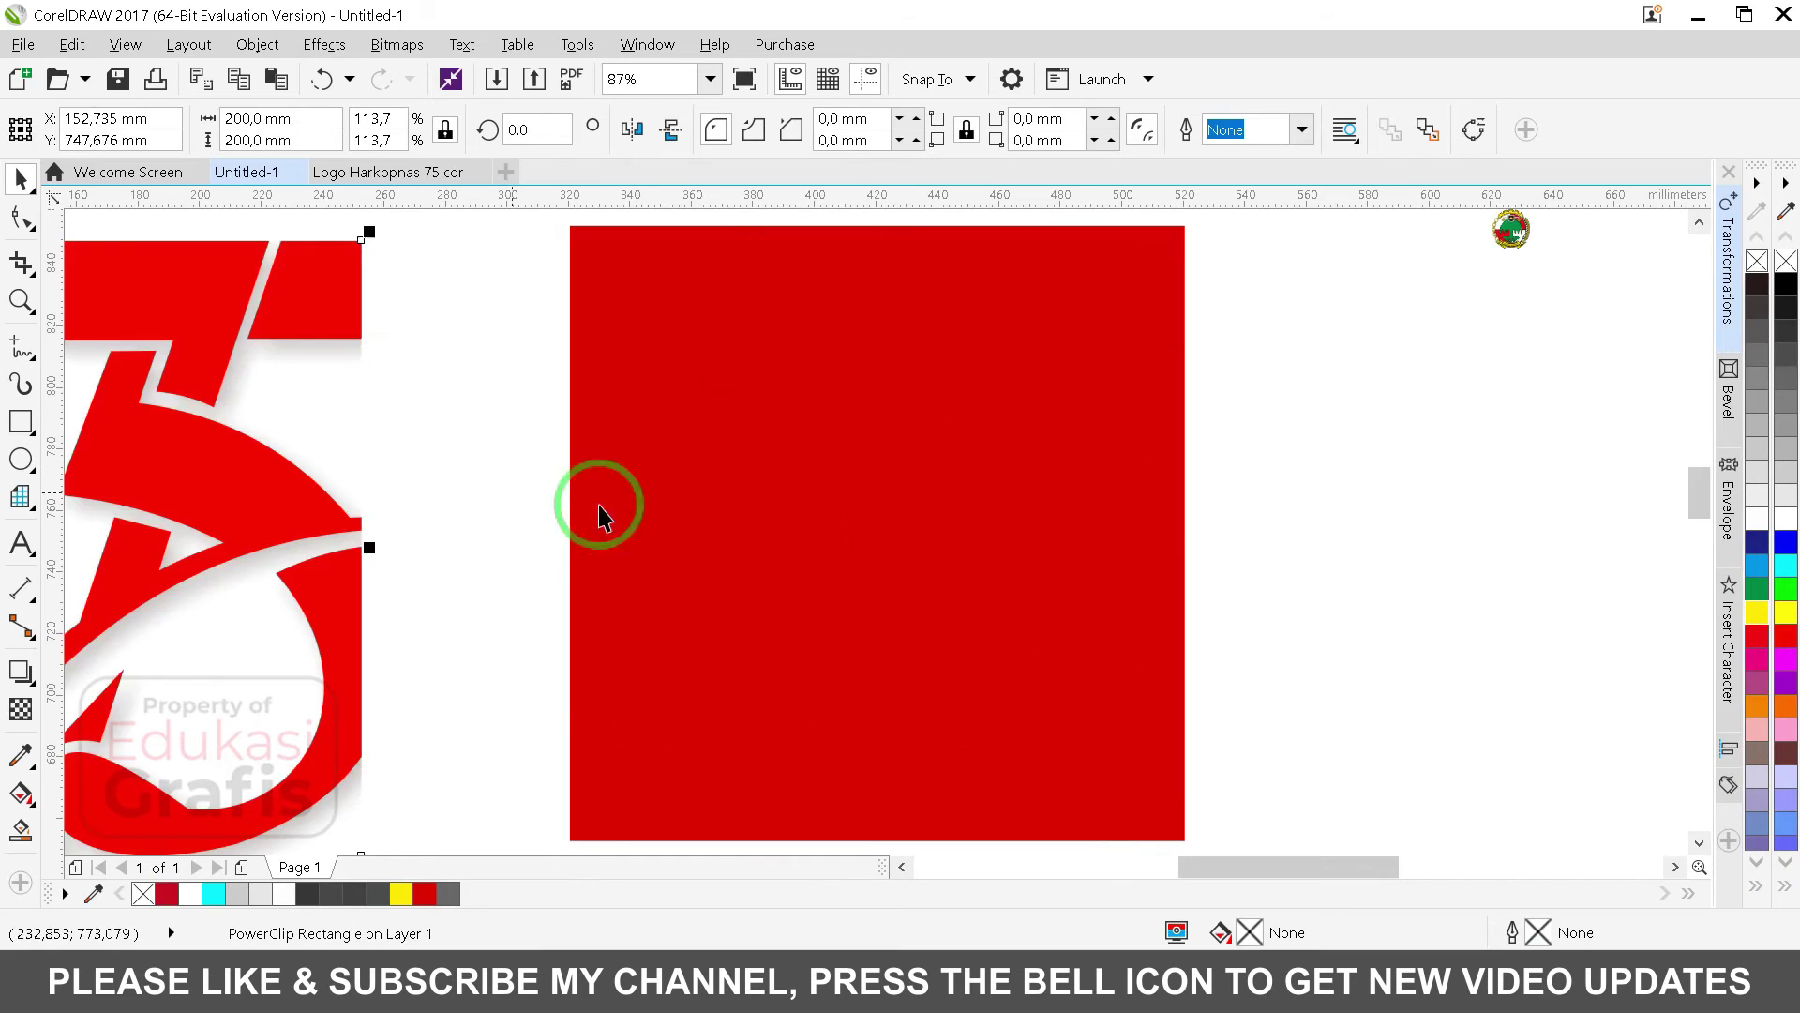
# Step: Paste the outlined shape back, trim it out of the red square and delete the leftover shape
pyautogui.hotkey('ctrl', 'v')
pyautogui.keyDown('shift'); pyautogui.click(1081, 439); pyautogui.keyUp('shift')
pyautogui.click(805, 129)
pyautogui.press('Delete')
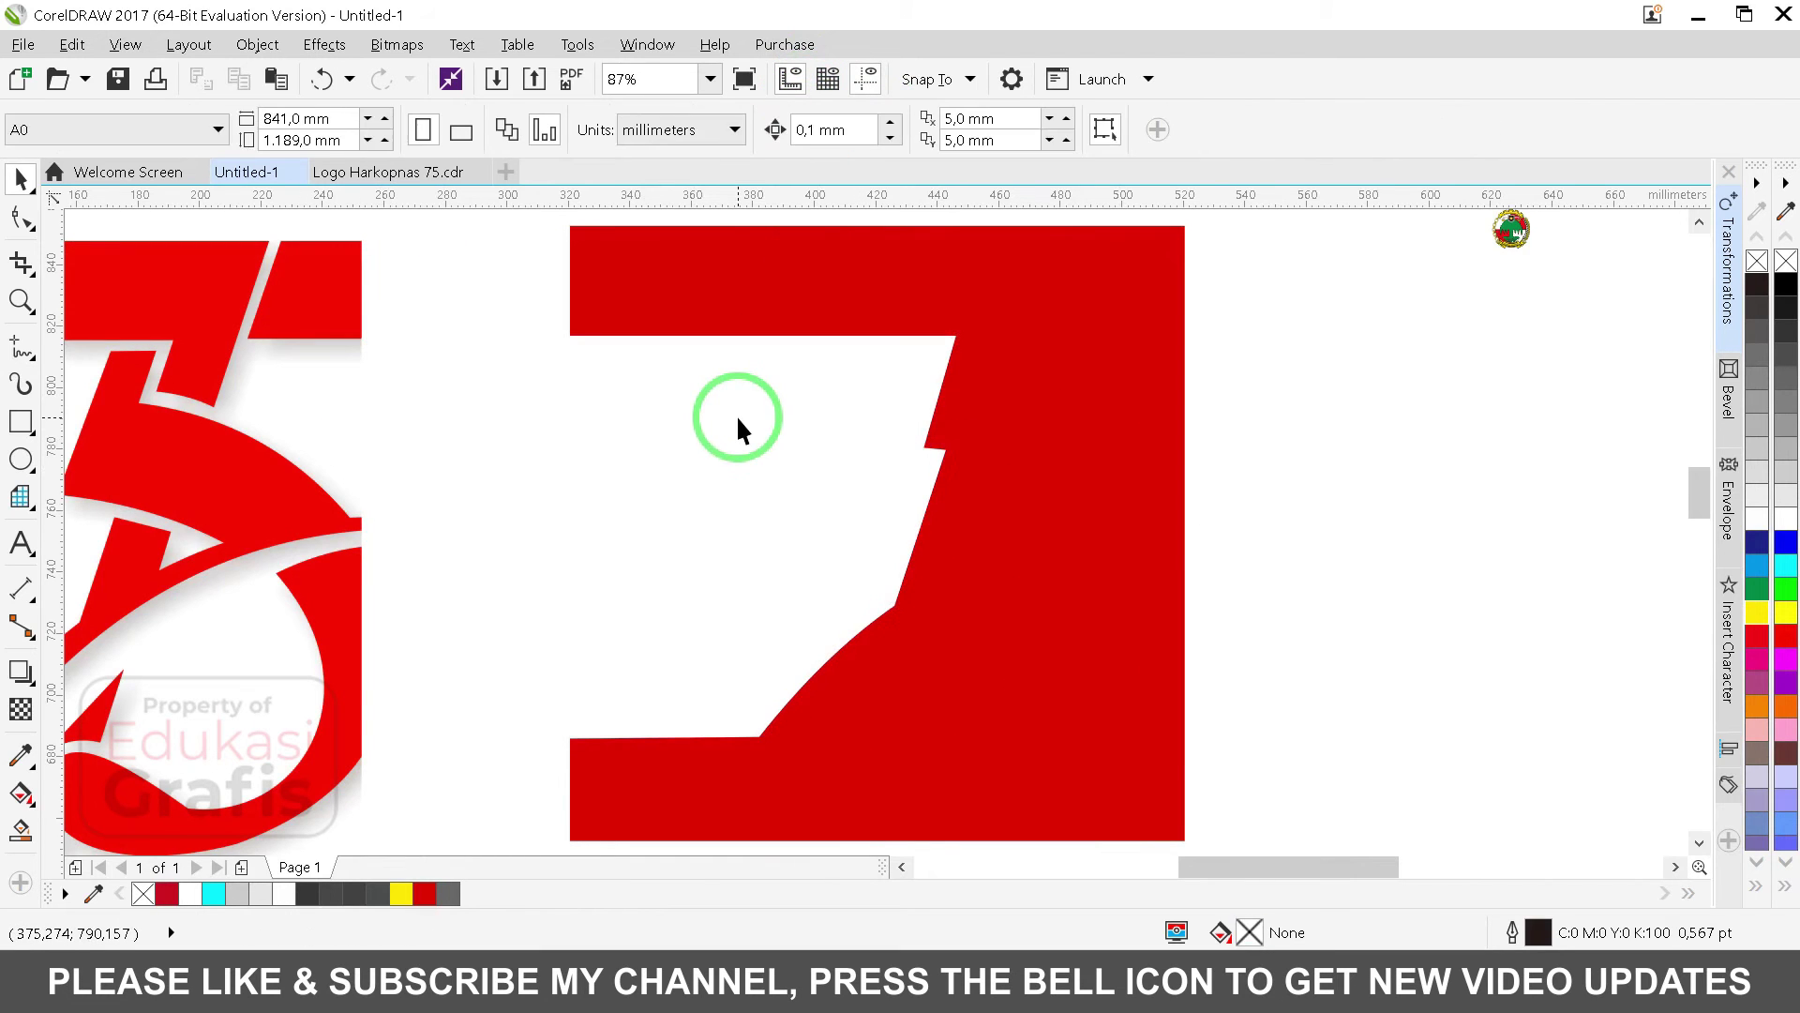
# Step: Center the 75 PowerClip frame horizontally and vertically on the trimmed red square
pyautogui.click(351, 283)
pyautogui.keyDown('shift'); pyautogui.click(1036, 314); pyautogui.keyUp('shift')
pyautogui.press('c')
pyautogui.press('e')
pyautogui.press('Escape')
# Step: Move the round cooperative emblem to the upper left corner of the square and resize it to fit the top band
pyautogui.moveTo(1518, 233); pyautogui.dragTo(637, 283)
pyautogui.press('F2')
pyautogui.moveTo(865, 389); pyautogui.dragTo(277, 171)
pyautogui.press('F2')
pyautogui.moveTo(740, 293); pyautogui.dragTo(1632, 806)
pyautogui.moveTo(753, 500); pyautogui.dragTo(844, 422)
pyautogui.moveTo(647, 576); pyautogui.dragTo(684, 567)
pyautogui.click(879, 319)
# Step: Copy the PEMULIHAN EKONOMI slogan from the banner onto the square's top band beside the emblem
pyautogui.press('F4')
pyautogui.click(908, 822)
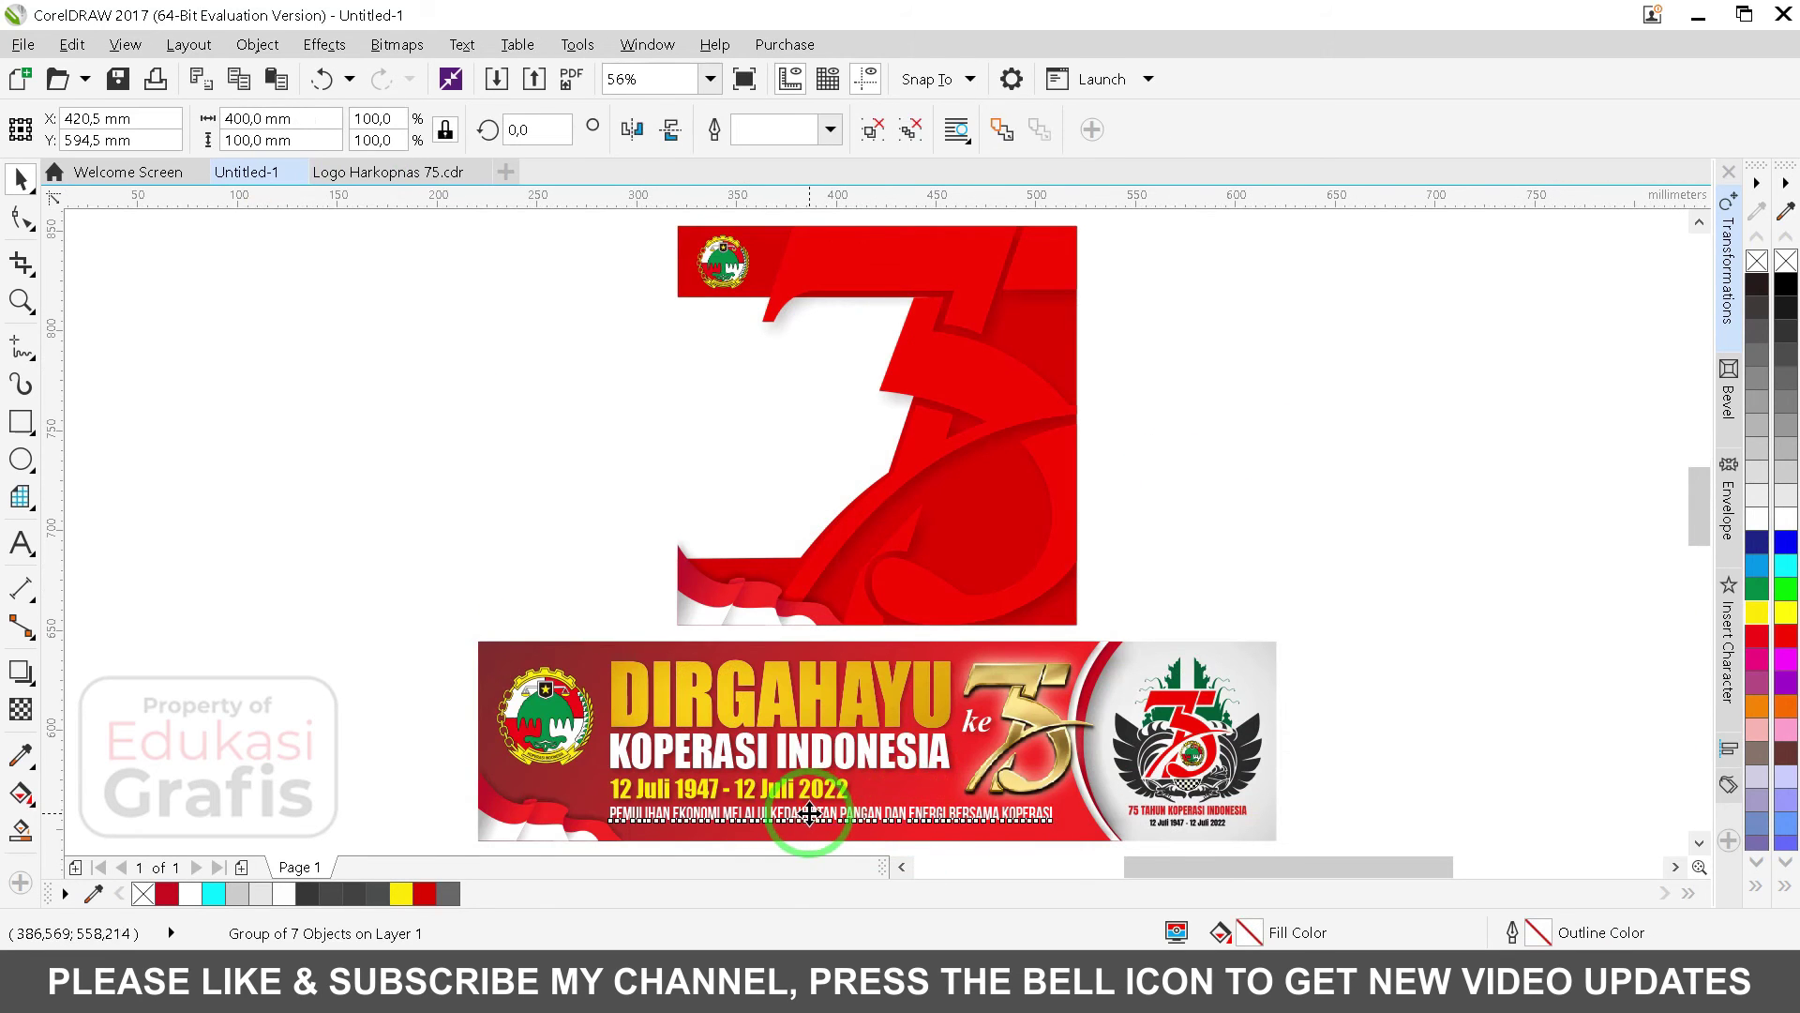
pyautogui.keyDown('ctrl'); pyautogui.click(838, 819); pyautogui.keyUp('ctrl')
pyautogui.moveTo(870, 819); pyautogui.dragTo(1006, 361)
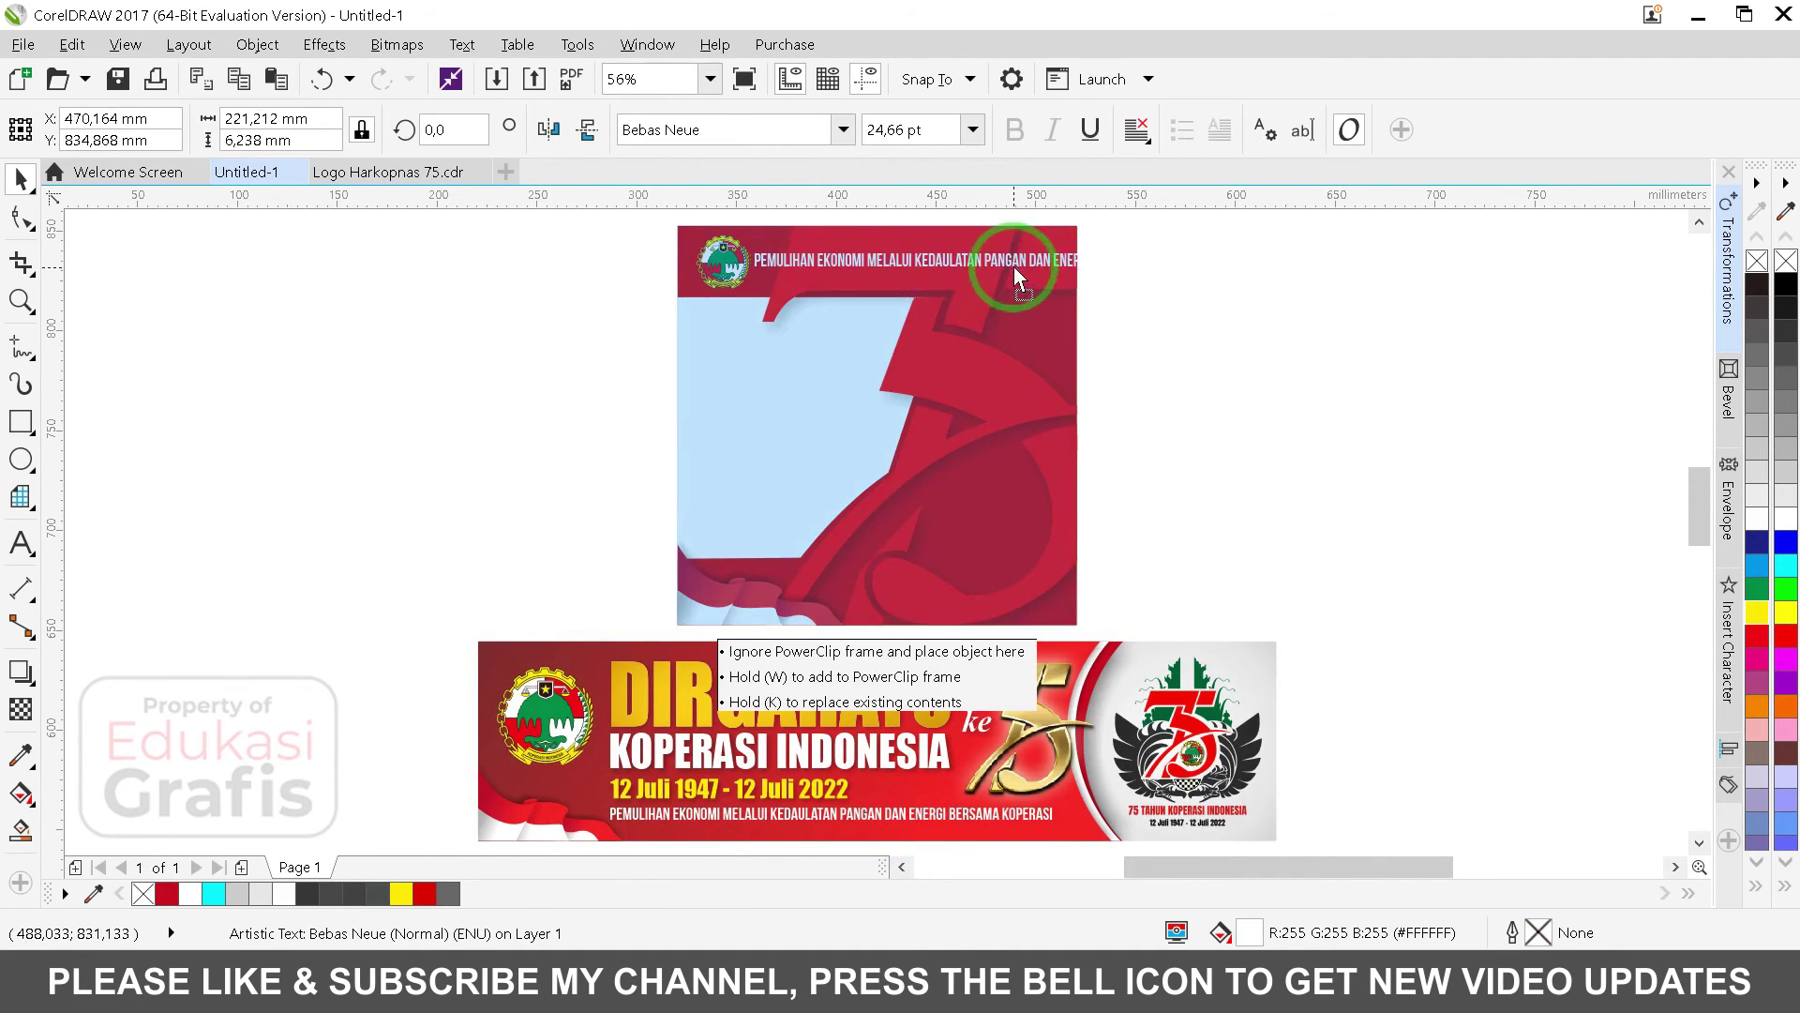
pyautogui.moveTo(1015, 267); pyautogui.dragTo(965, 276)
pyautogui.scroll(3, 1031, 290)
# Step: Break the slogan into two lines before PANGAN and right-align the text
pyautogui.doubleClick(1055, 514)
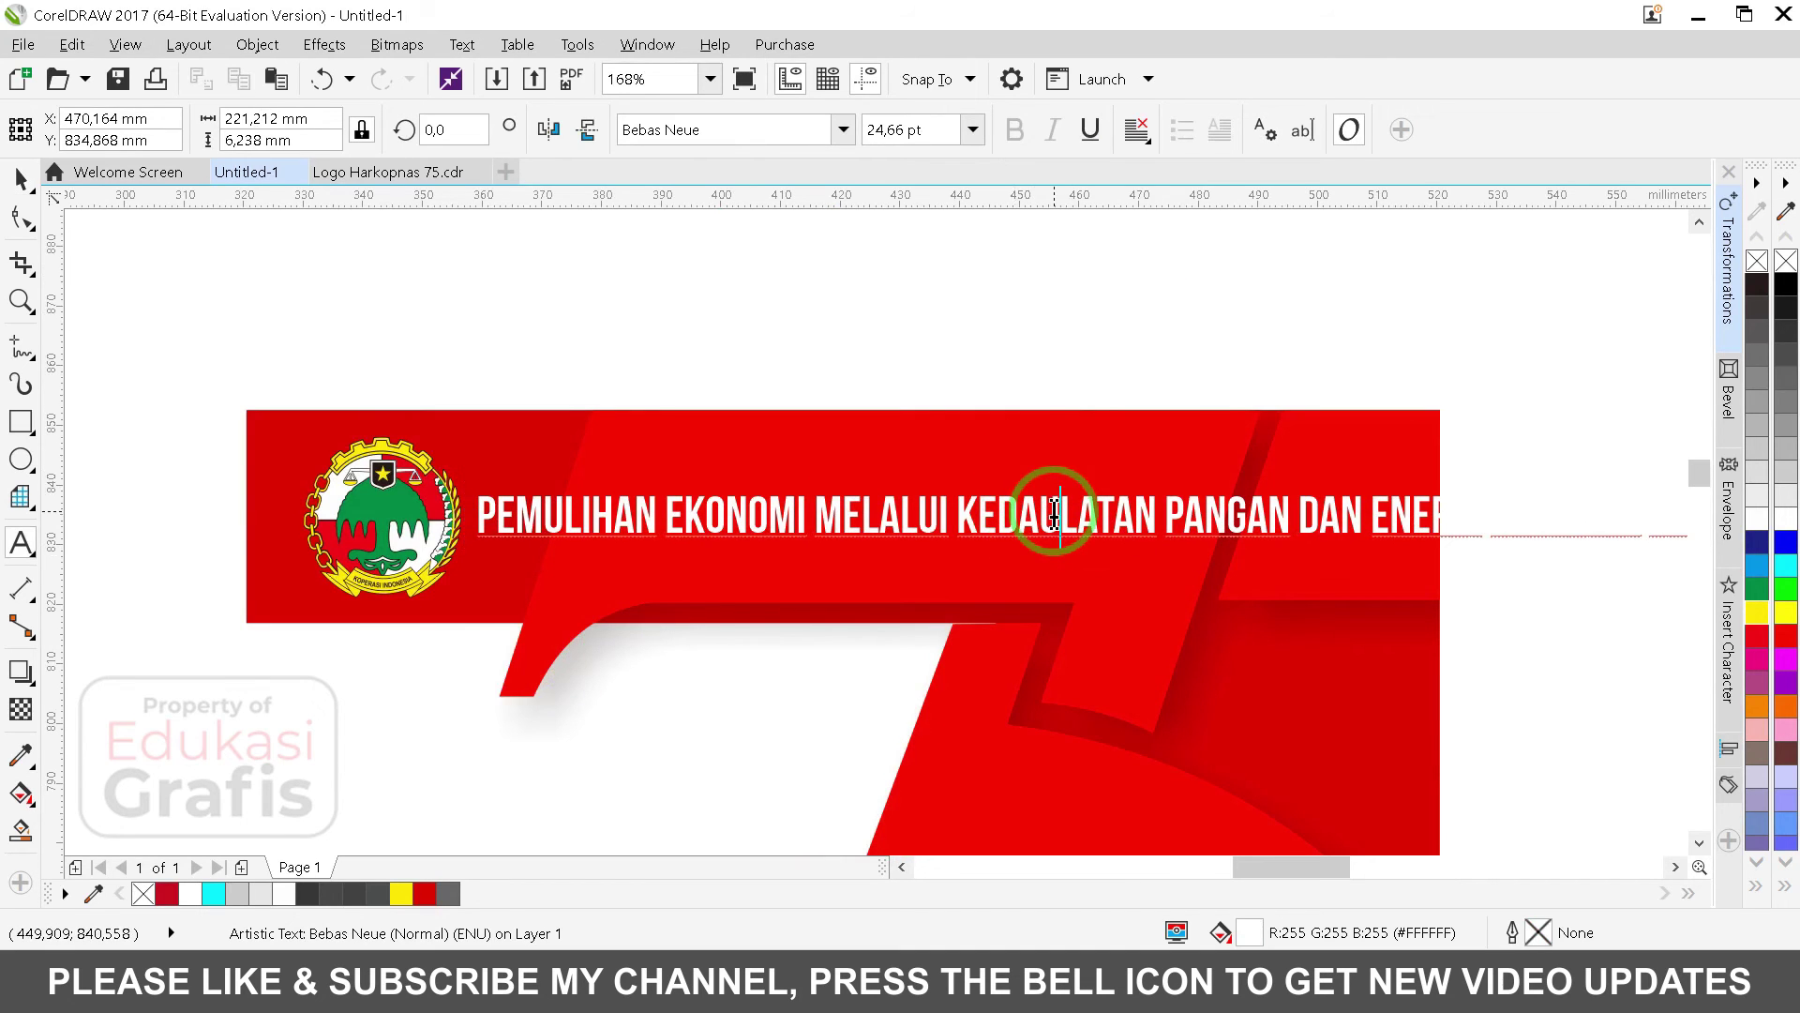
pyautogui.hotkey('ctrl', 'Left')
pyautogui.press('Return')
pyautogui.hotkey('ctrl', 'j')
pyautogui.hotkey('ctrl', 'space')
pyautogui.moveTo(1048, 529); pyautogui.dragTo(1160, 494)
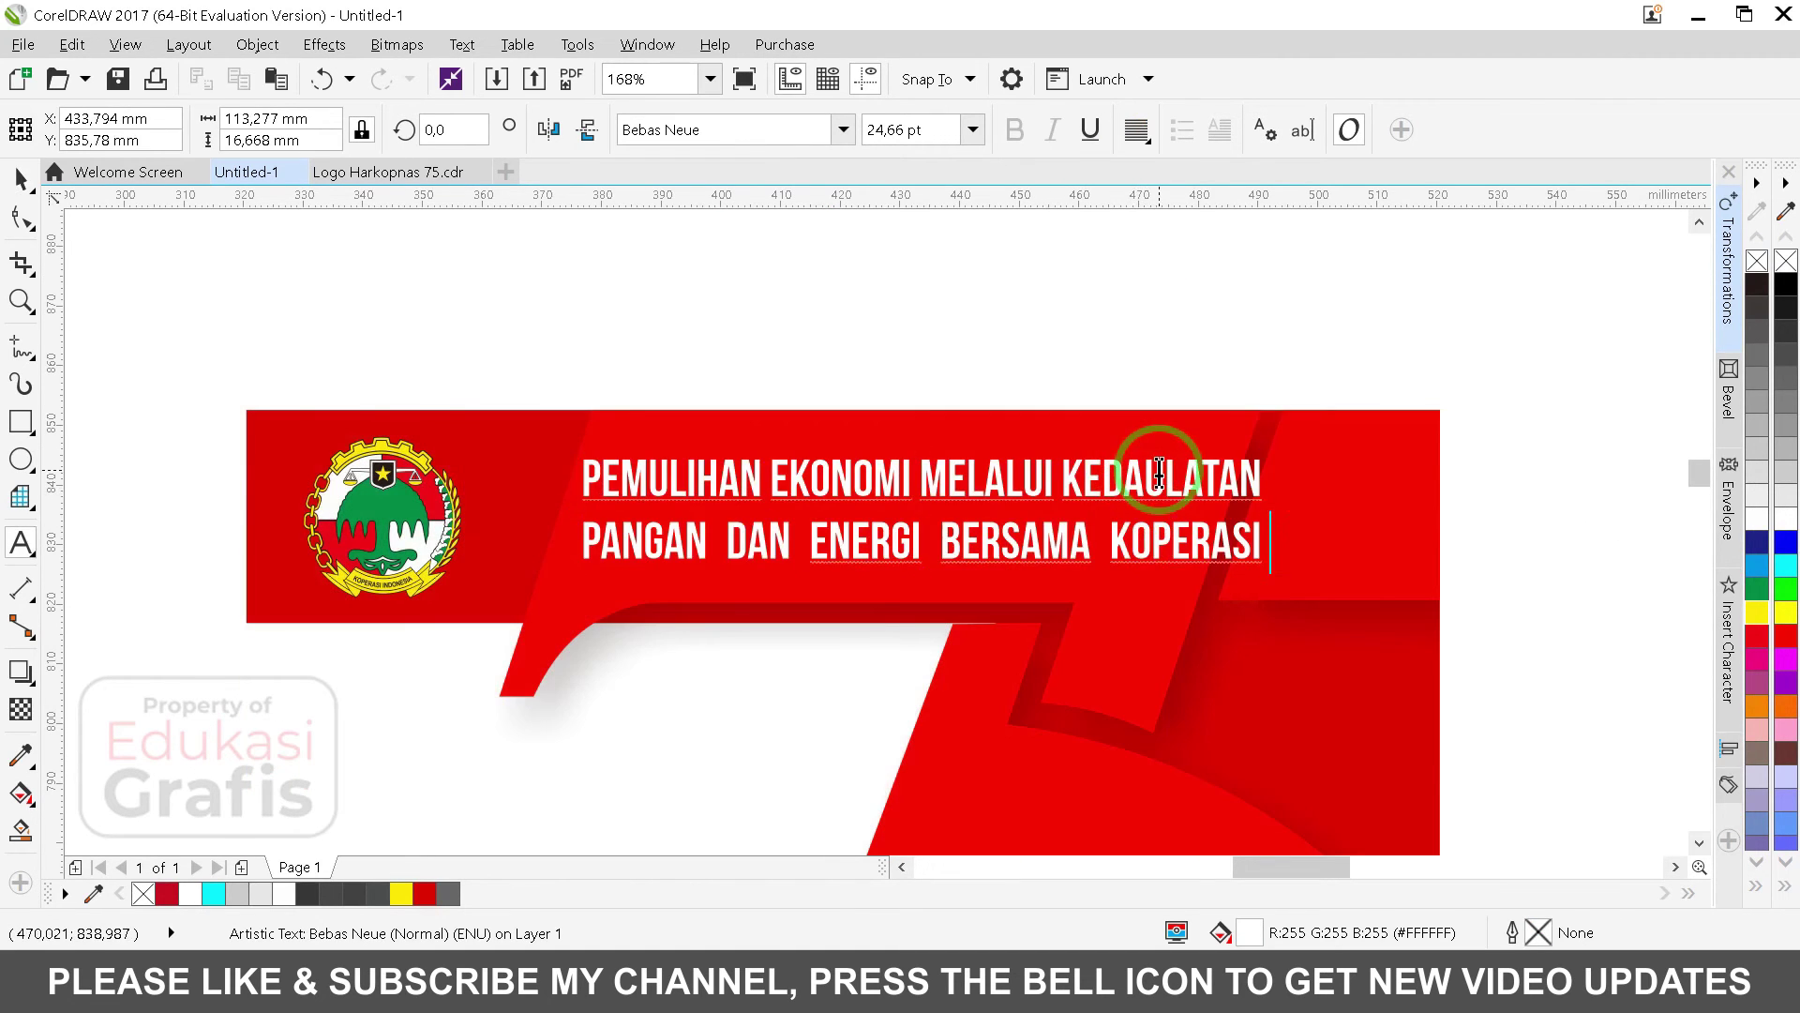
pyautogui.hotkey('ctrl', 'r')
# Step: Tighten the slogan's line spacing and enlarge the text to about 143 mm wide near the band's right edge
pyautogui.press('F11')
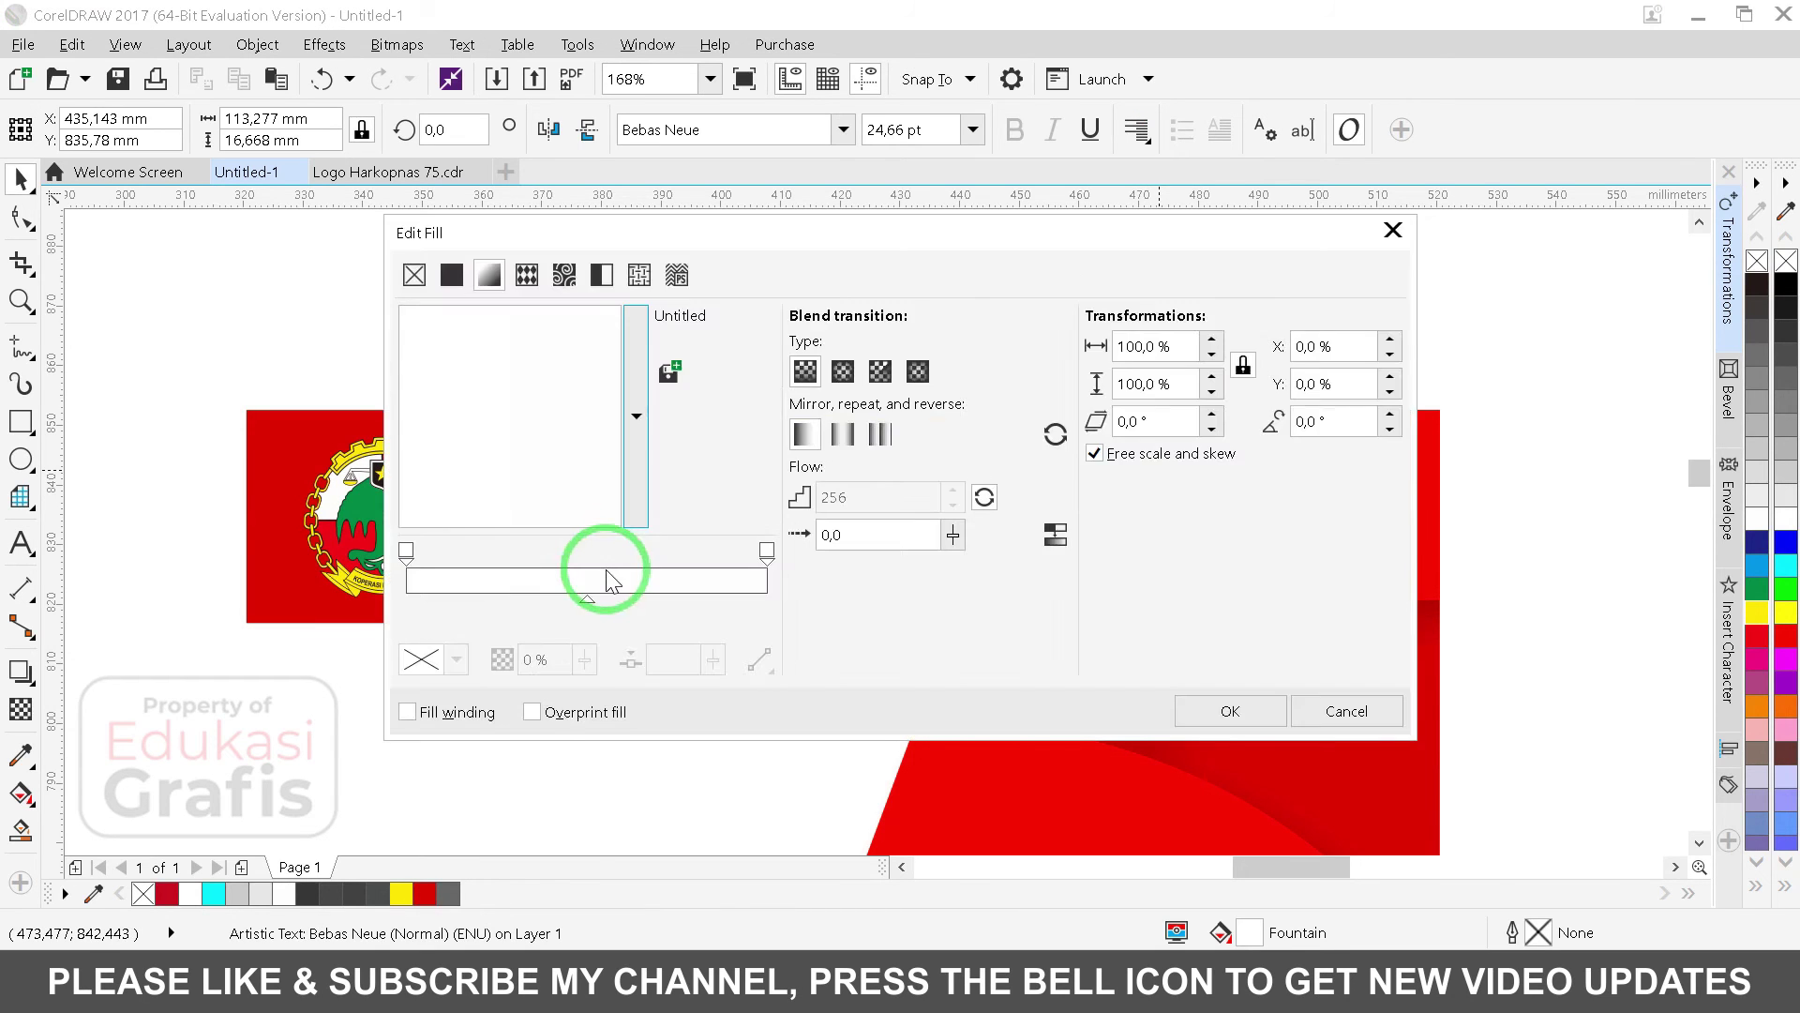
pyautogui.press('Escape')
pyautogui.click(20, 218)
pyautogui.press('space')
pyautogui.moveTo(1125, 471); pyautogui.dragTo(1284, 466)
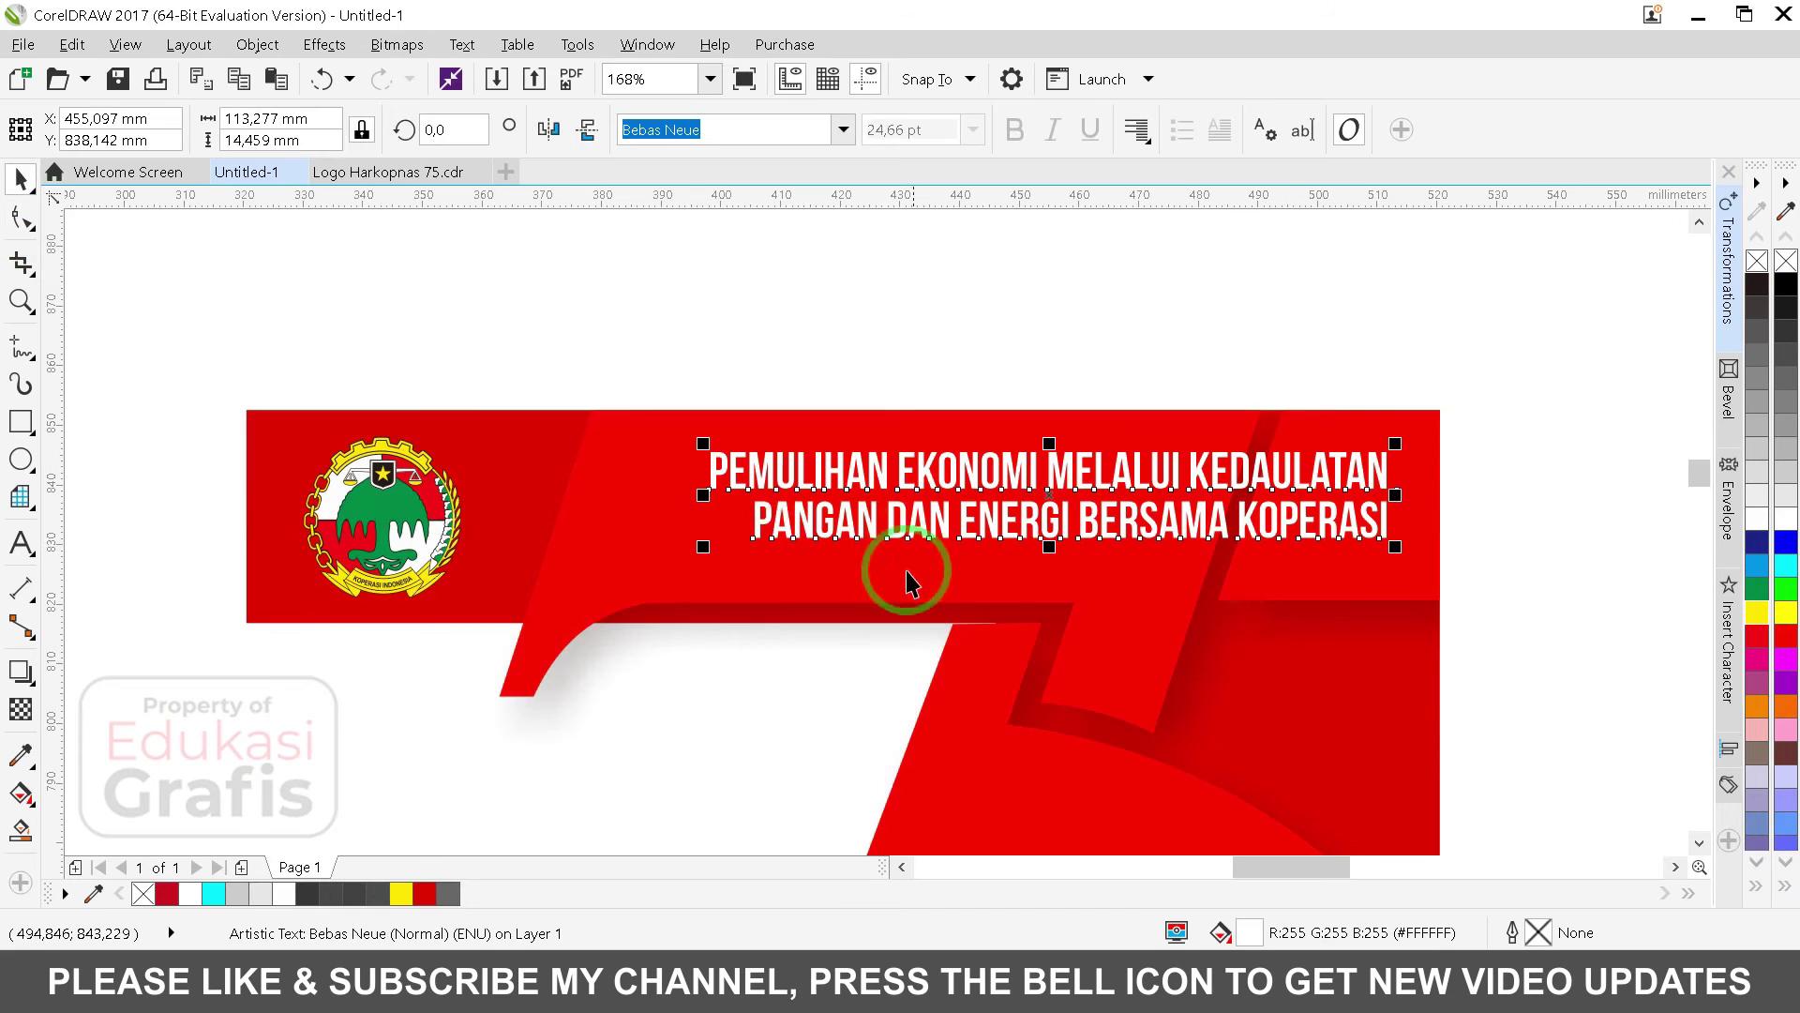
pyautogui.moveTo(705, 547); pyautogui.dragTo(525, 600)
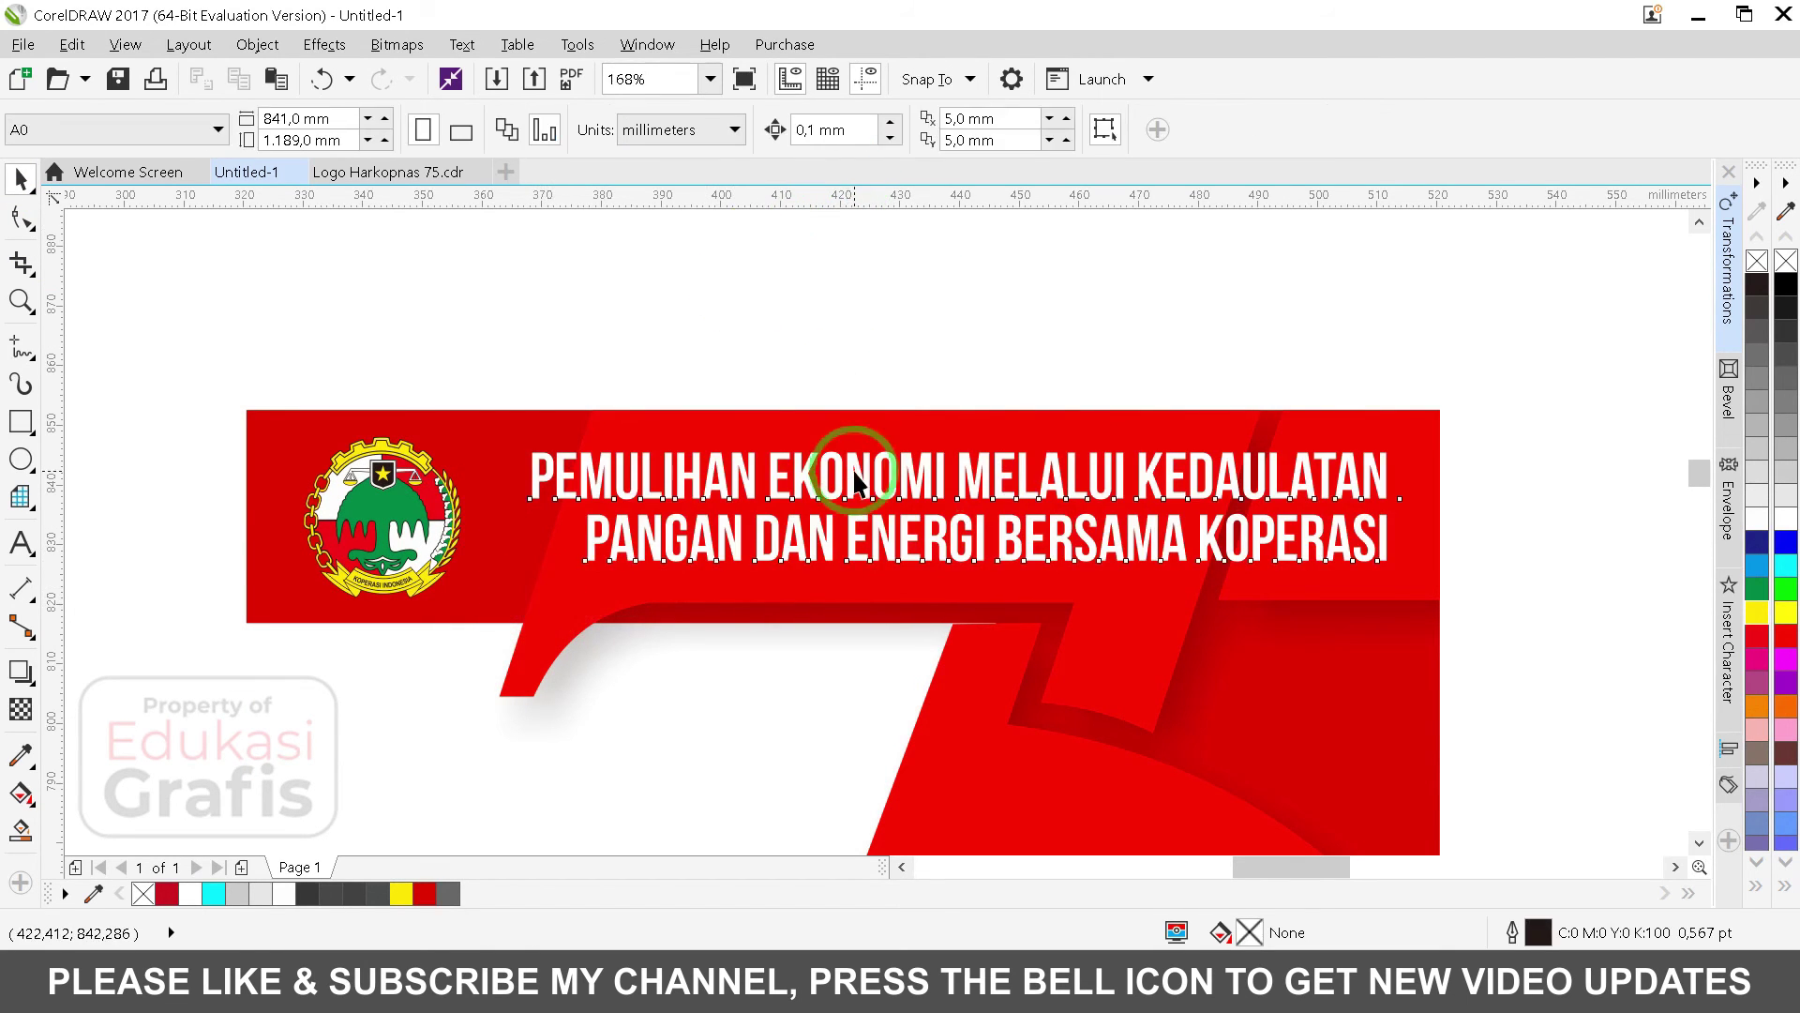
# Step: Set the two-line slogan's font to Impact
pyautogui.click(844, 131)
pyautogui.click(844, 130)
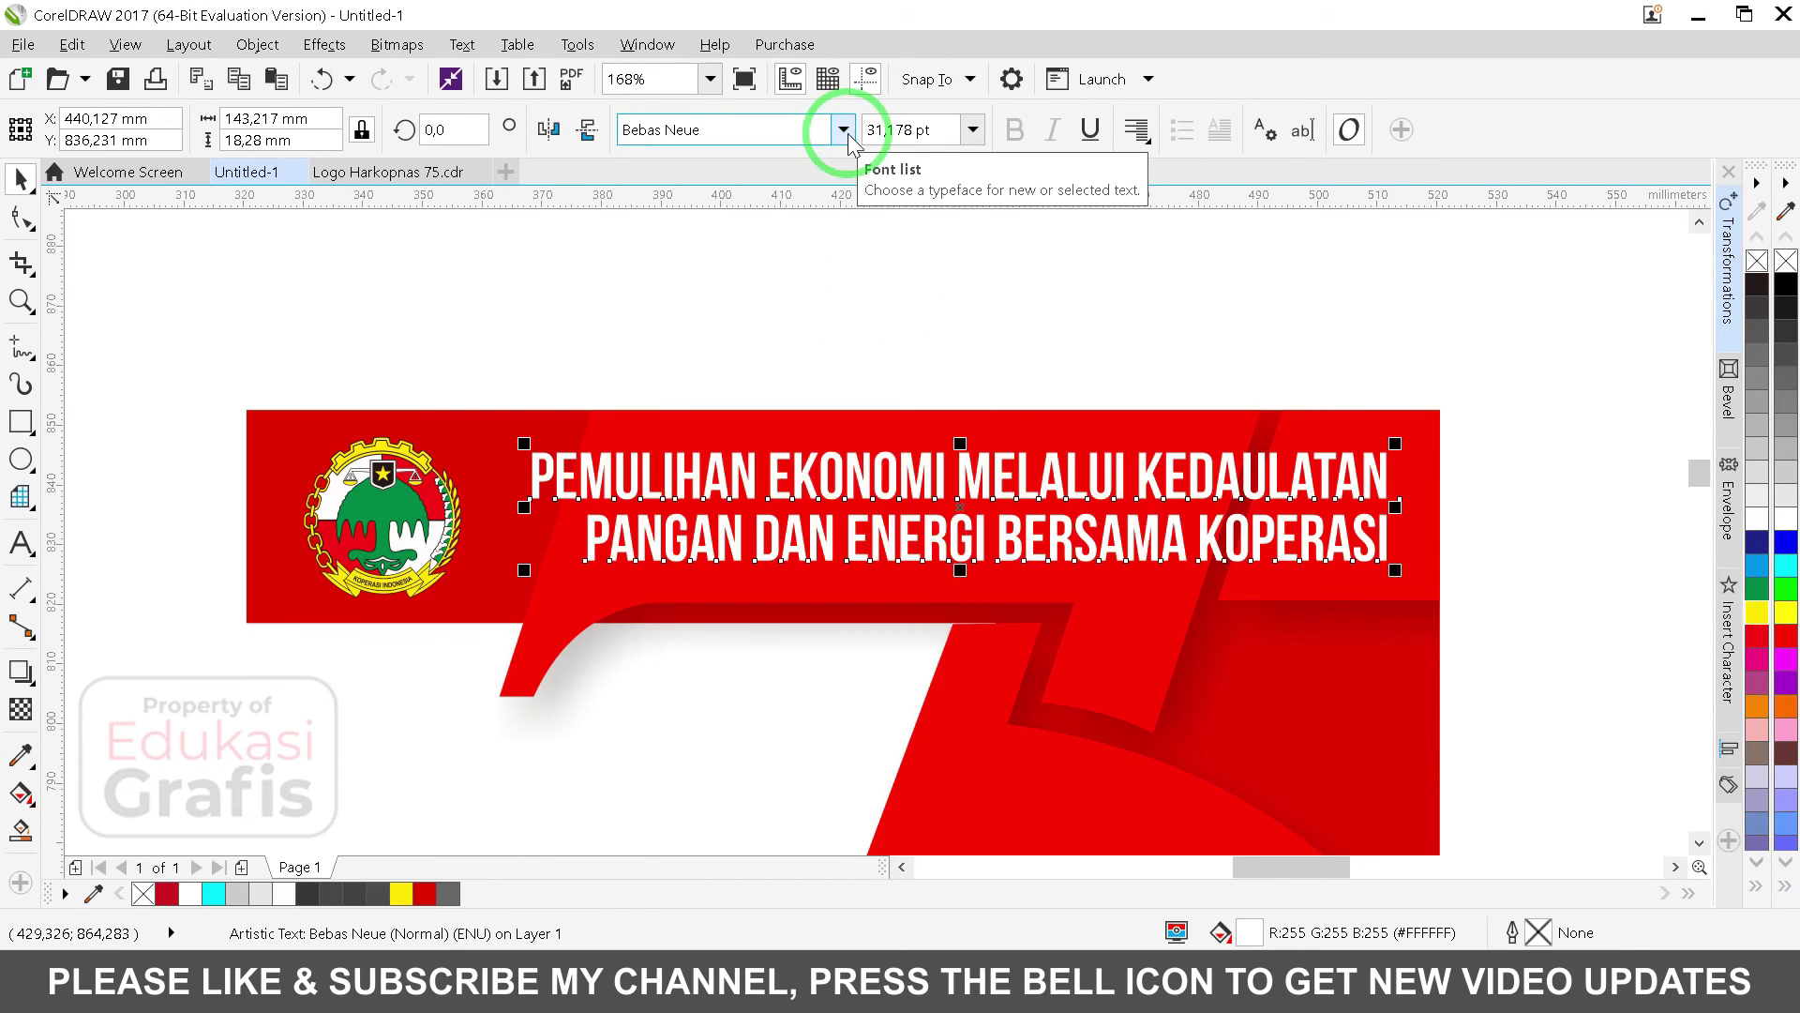
pyautogui.click(844, 131)
pyautogui.write('impa')
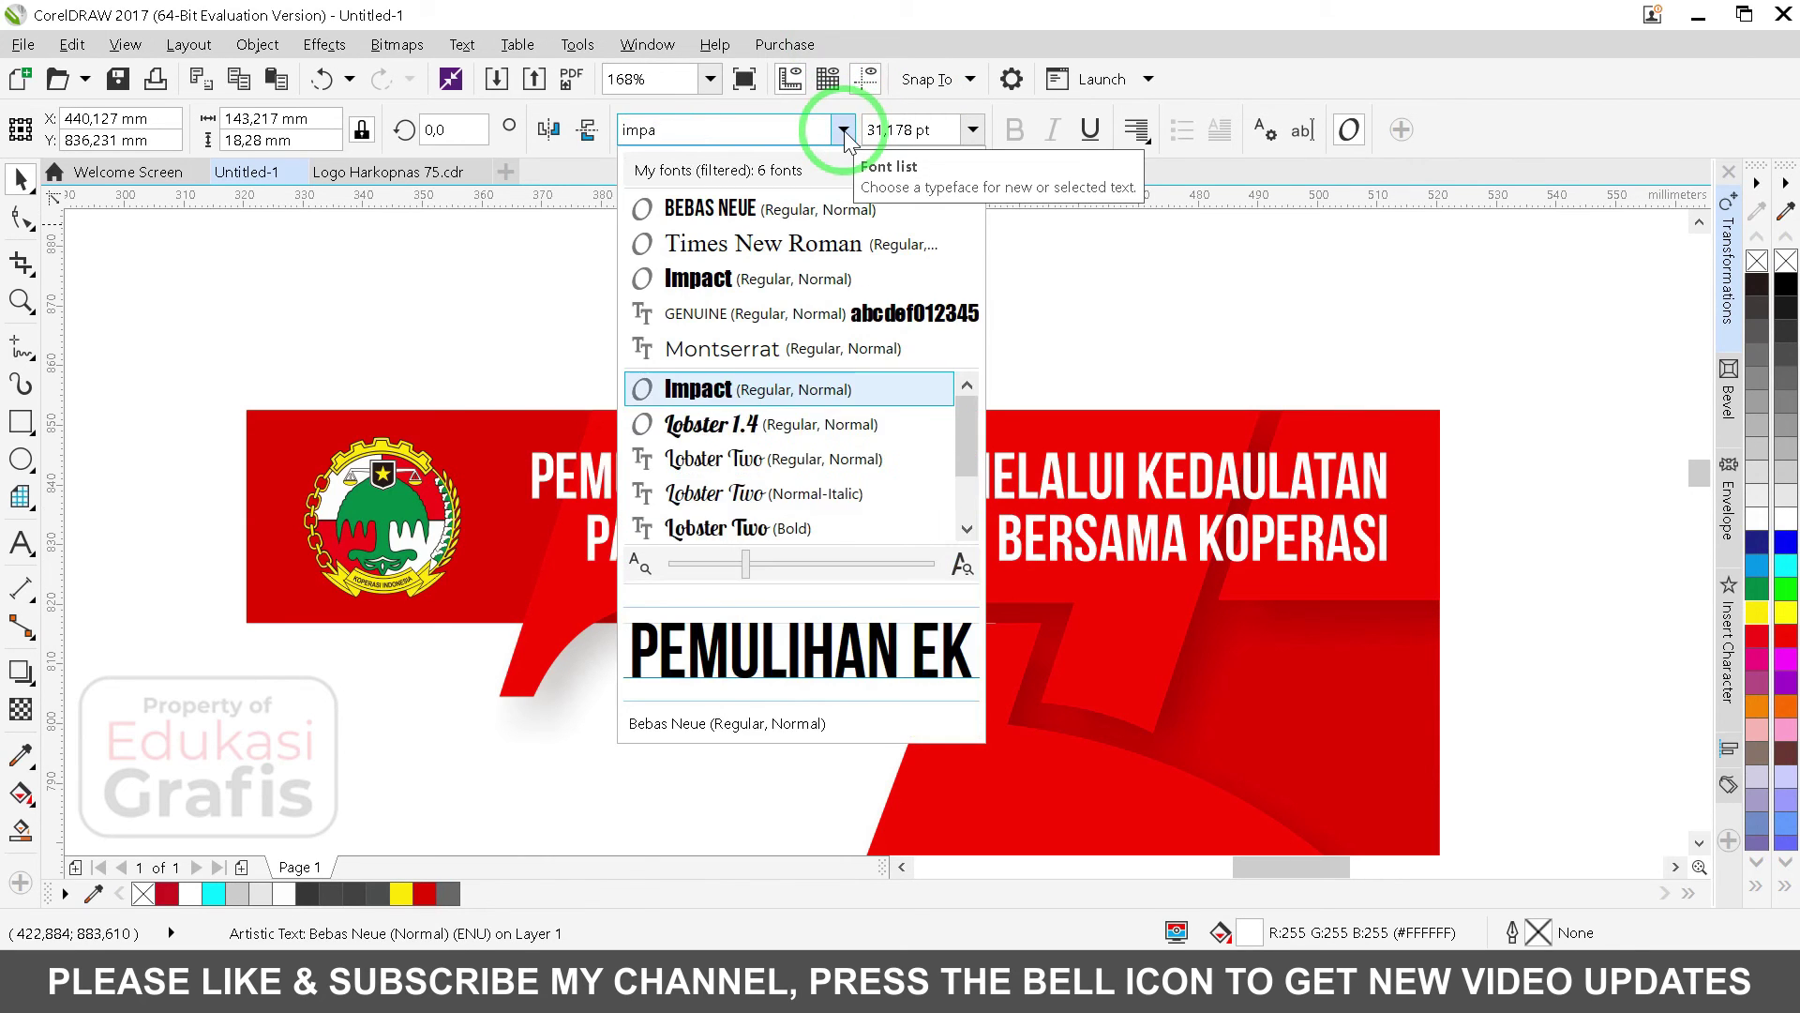
pyautogui.click(844, 132)
pyautogui.press('Return')
# Step: Change the case of the whole slogan text to uppercase
pyautogui.press('F8')
pyautogui.hotkey('ctrl', 'a')
pyautogui.hotkey('shift', 'F3')
pyautogui.press('u')
pyautogui.press('Return')
# Step: Resize the slogan to about 146 mm wide and position it centrally in the height of the top band
pyautogui.click(415, 597)
pyautogui.moveTo(328, 564); pyautogui.dragTo(512, 549)
pyautogui.moveTo(857, 471); pyautogui.dragTo(861, 484)
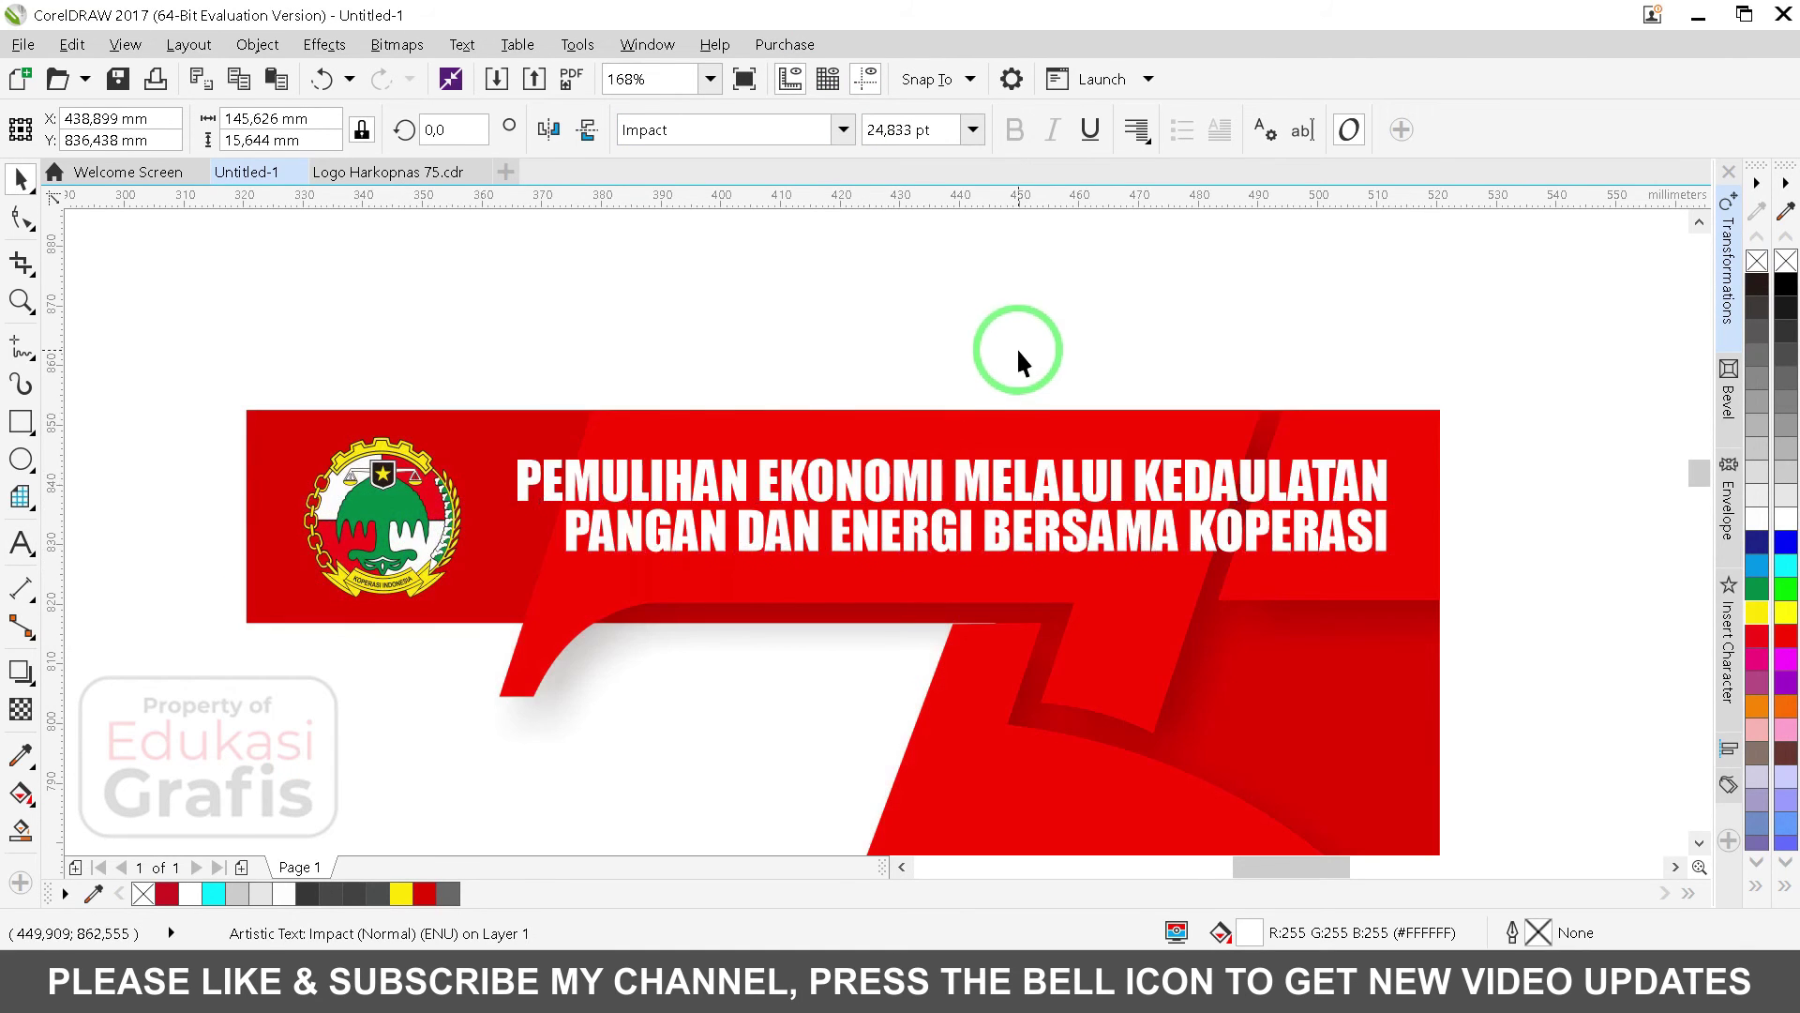
pyautogui.click(1019, 348)
# Step: Duplicate the 75th anniversary logo from the banner and place the copy on the right half of the square
pyautogui.press('F4')
pyautogui.click(1064, 342)
pyautogui.click(1208, 349)
pyautogui.click(1200, 725)
pyautogui.keyDown('ctrl'); pyautogui.click(1200, 725); pyautogui.keyUp('ctrl')
pyautogui.hotkey('ctrl', 'c')
pyautogui.hotkey('ctrl', 'v')
pyautogui.moveTo(1200, 724); pyautogui.dragTo(1000, 377)
# Step: Adjust the anniversary logo's position on the square and enlarge it slightly
pyautogui.press('F2')
pyautogui.moveTo(815, 243); pyautogui.dragTo(1286, 564)
pyautogui.moveTo(910, 331); pyautogui.dragTo(905, 335)
pyautogui.moveTo(598, 686); pyautogui.dragTo(565, 716)
# Step: Copy the DIRGAHAYU KOPERASI INDONESIA title and date group from the banner to the lower part of the square
pyautogui.scroll(-2, 1115, 510)
pyautogui.click(787, 736)
pyautogui.keyDown('ctrl'); pyautogui.click(841, 725); pyautogui.keyUp('ctrl')
pyautogui.moveTo(841, 725); pyautogui.dragTo(1014, 560)
pyautogui.scroll(3, 1091, 554)
# Step: Ungroup the copied title texts and delete the small white "ke" text
pyautogui.click(917, 138)
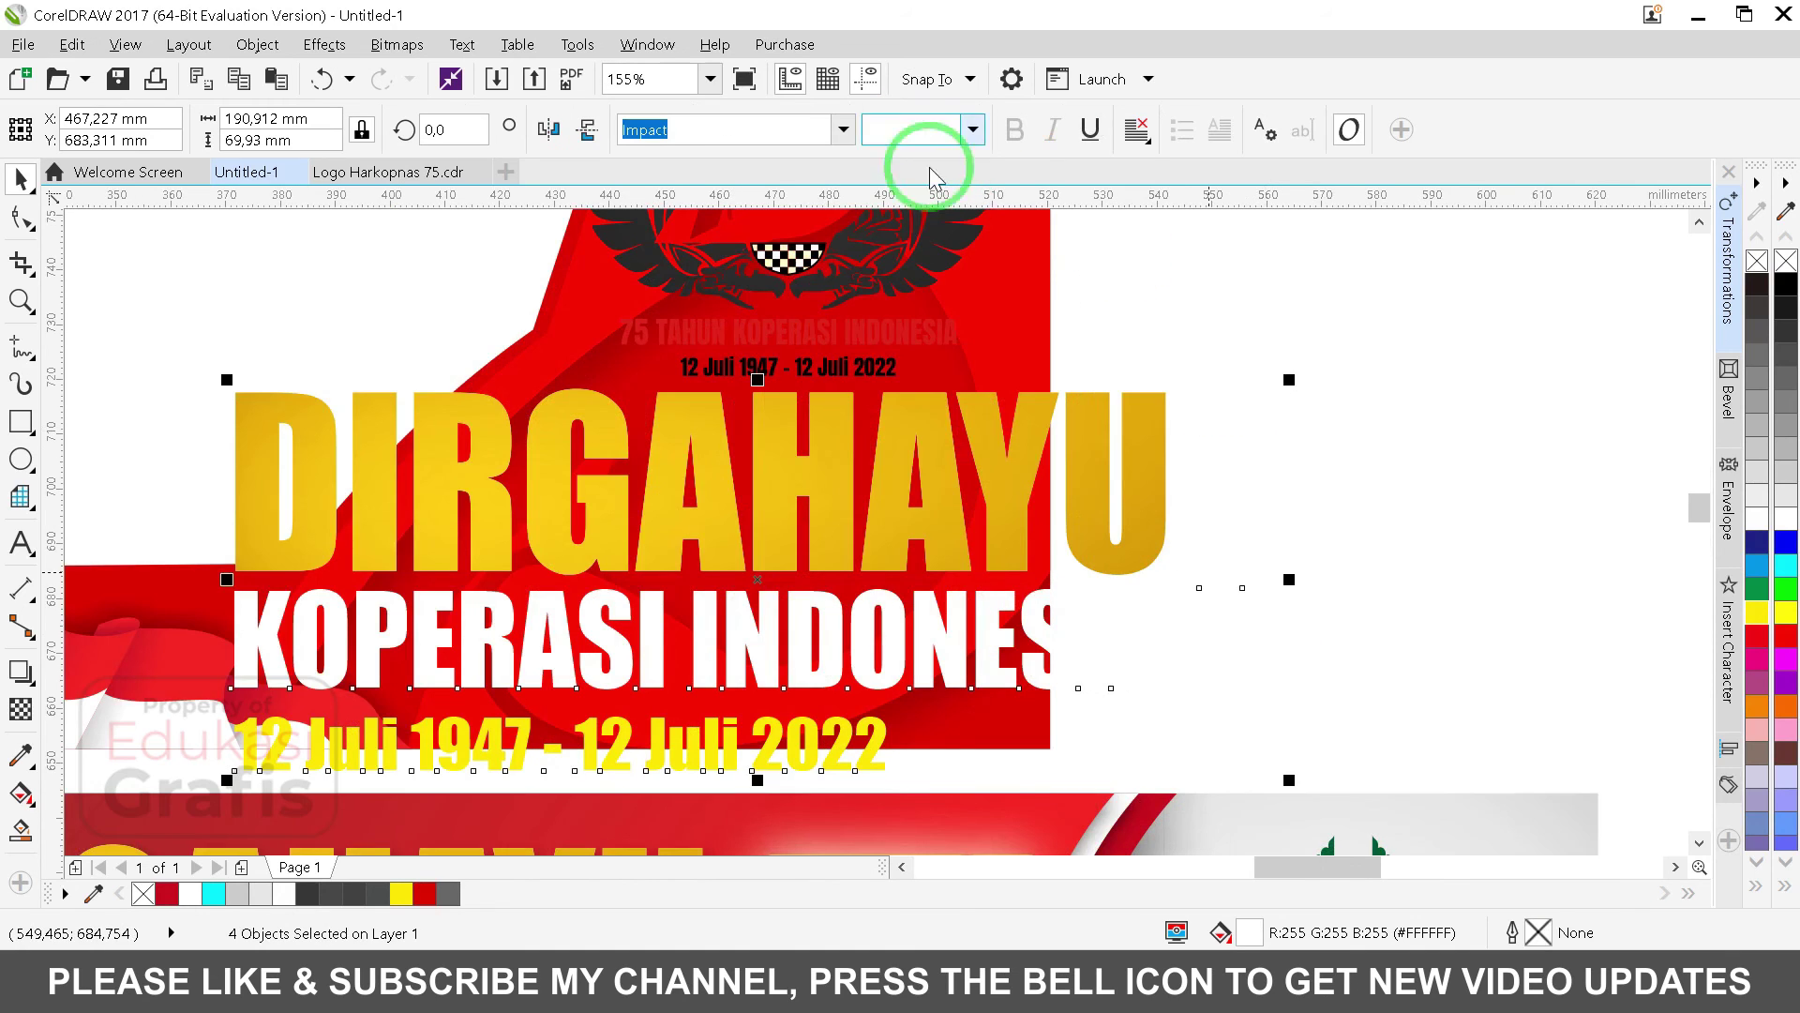
pyautogui.moveTo(1109, 718); pyautogui.dragTo(1105, 708)
pyautogui.press('Delete')
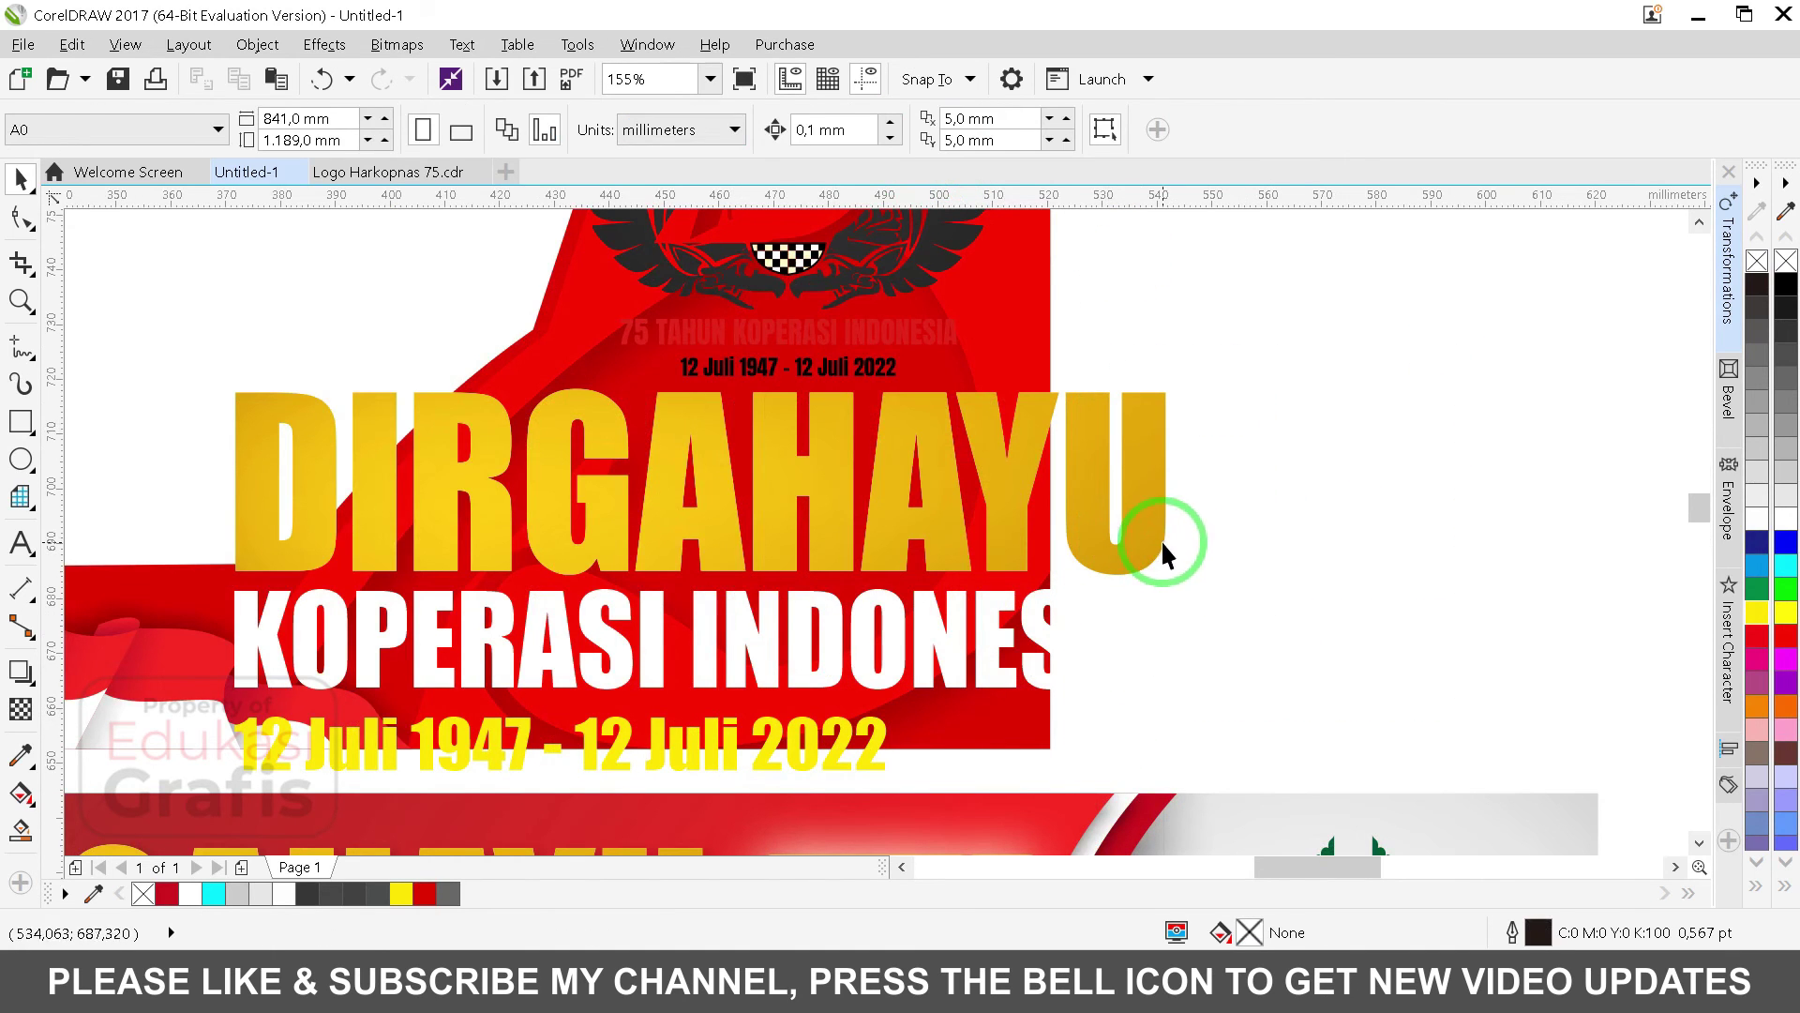
# Step: Scale down the DIRGAHAYU text and place it below the anniversary logo near the square's right edge
pyautogui.click(1163, 542)
pyautogui.moveTo(1177, 380); pyautogui.dragTo(806, 456)
pyautogui.moveTo(755, 531); pyautogui.dragTo(948, 491)
pyautogui.moveTo(422, 402); pyautogui.dragTo(434, 412)
# Step: Shrink the KOPERASI INDONESIA text and place it directly beneath DIRGAHAYU, aligned to its right edge
pyautogui.click(924, 635)
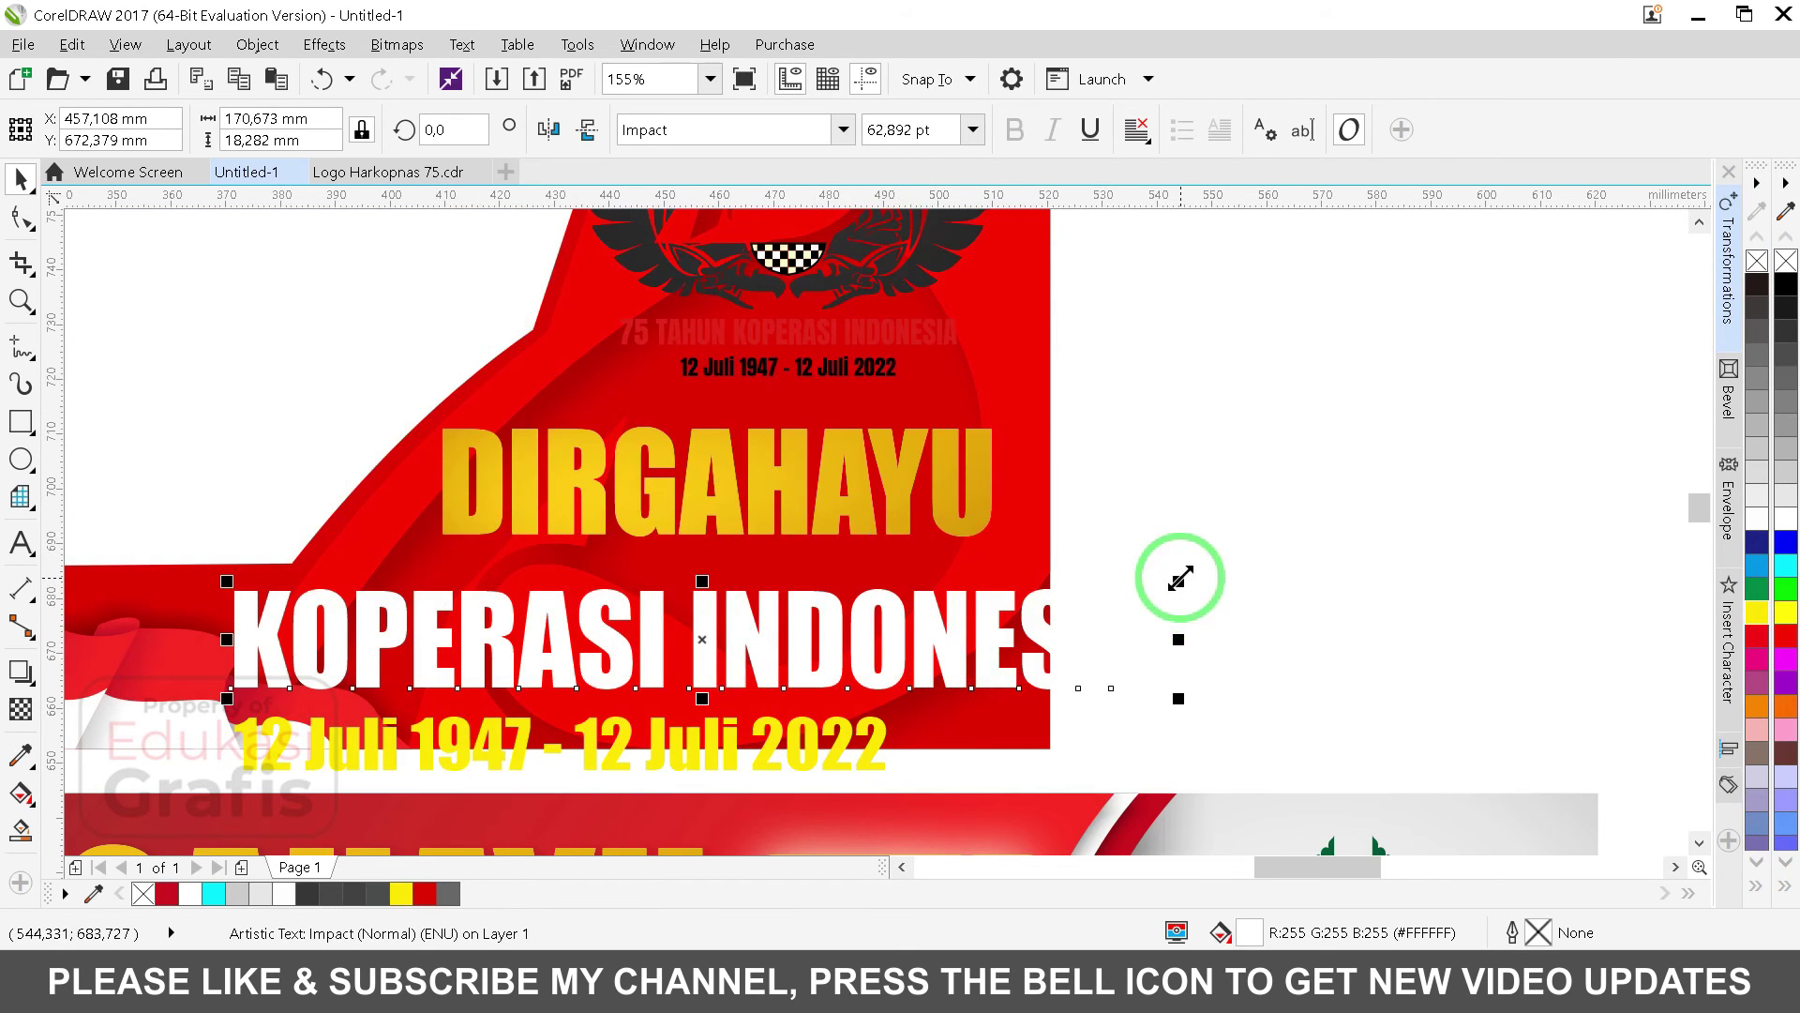
pyautogui.moveTo(1180, 578); pyautogui.dragTo(963, 576)
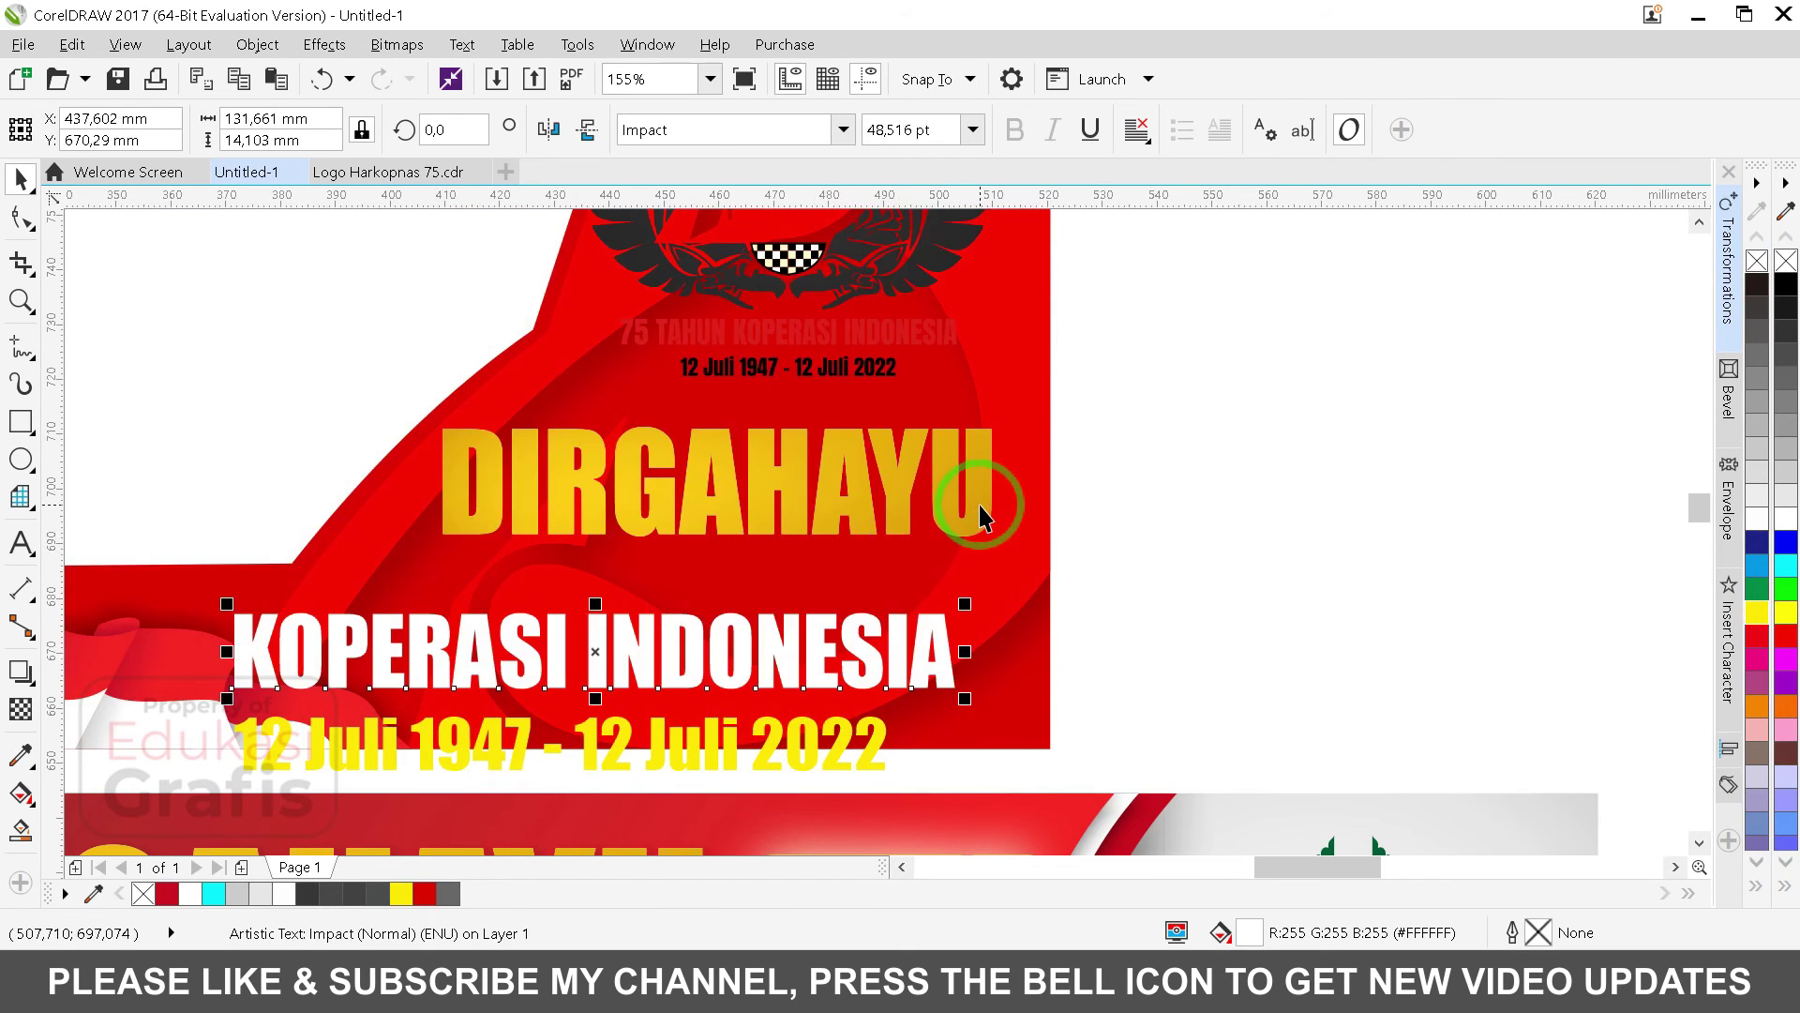
pyautogui.keyDown('shift'); pyautogui.click(980, 508); pyautogui.keyUp('shift')
pyautogui.press('r')
pyautogui.click(955, 640)
pyautogui.moveTo(955, 641); pyautogui.dragTo(956, 587)
pyautogui.moveTo(262, 550); pyautogui.dragTo(469, 597)
# Step: Recolour the date line white, then shrink it and right-align it beneath KOPERASI INDONESIA
pyautogui.click(1785, 517)
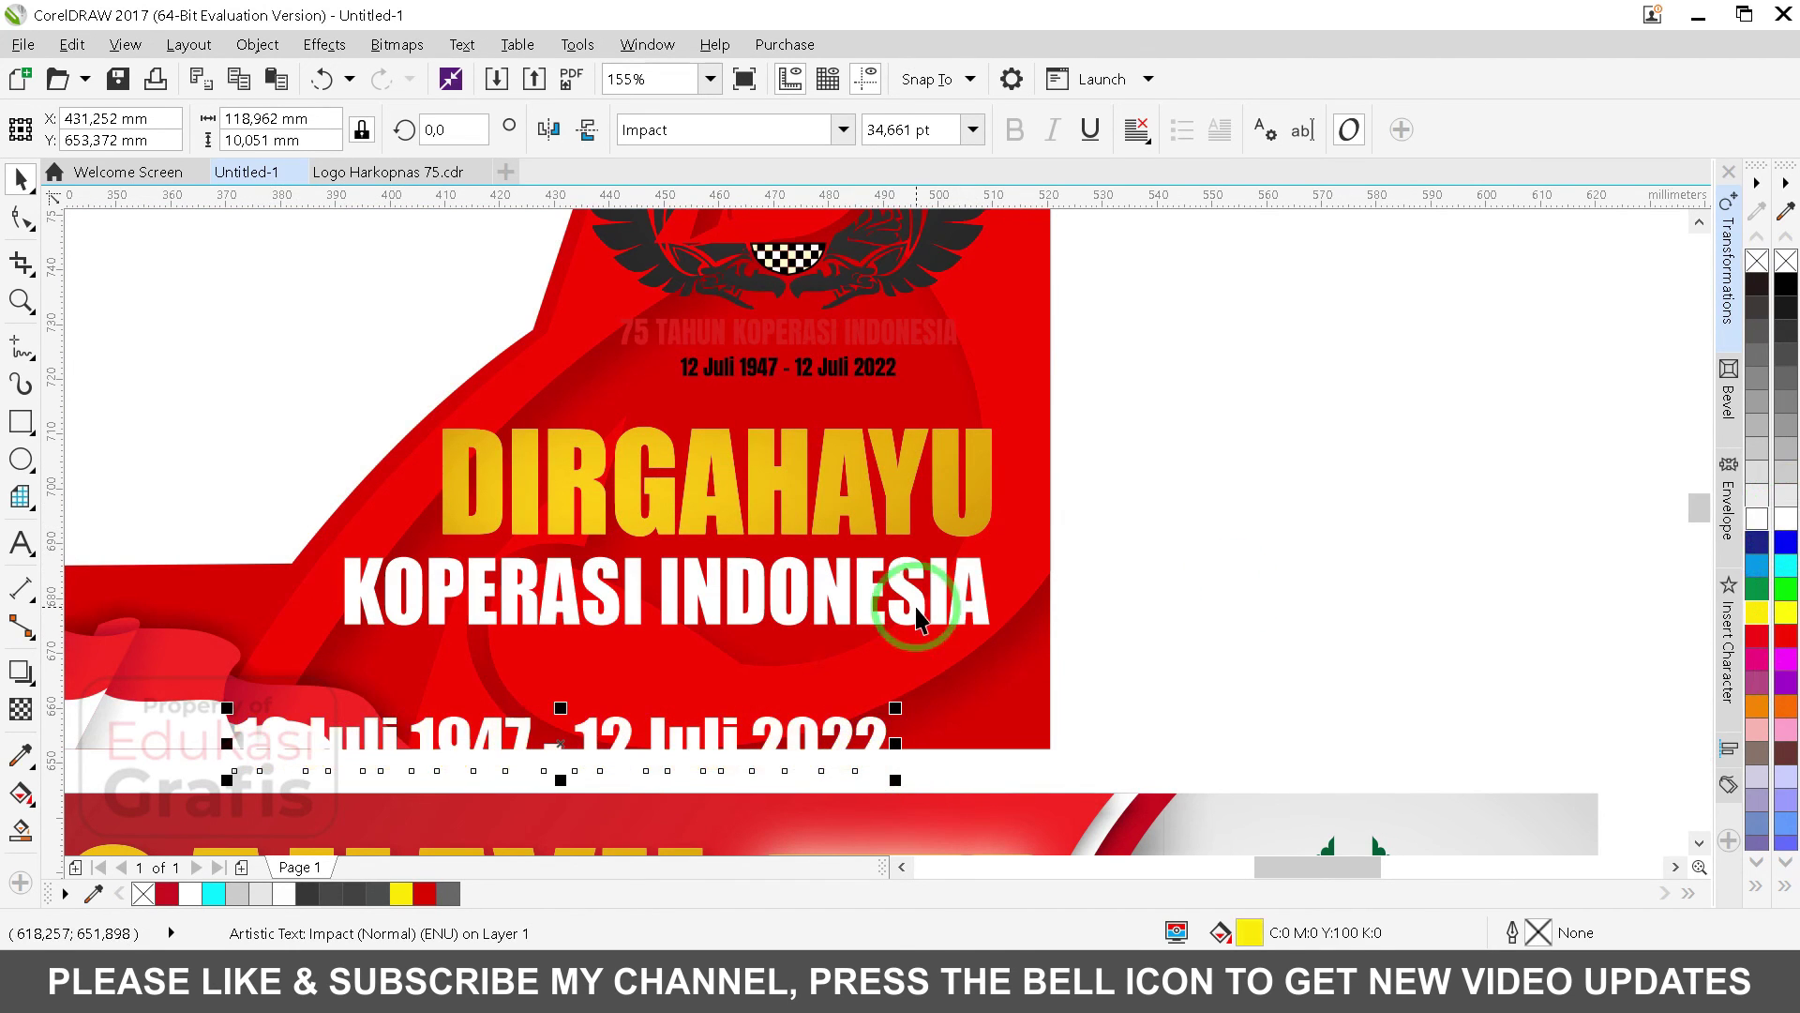
pyautogui.press('r')
pyautogui.click(922, 738)
pyautogui.moveTo(923, 739); pyautogui.dragTo(897, 673)
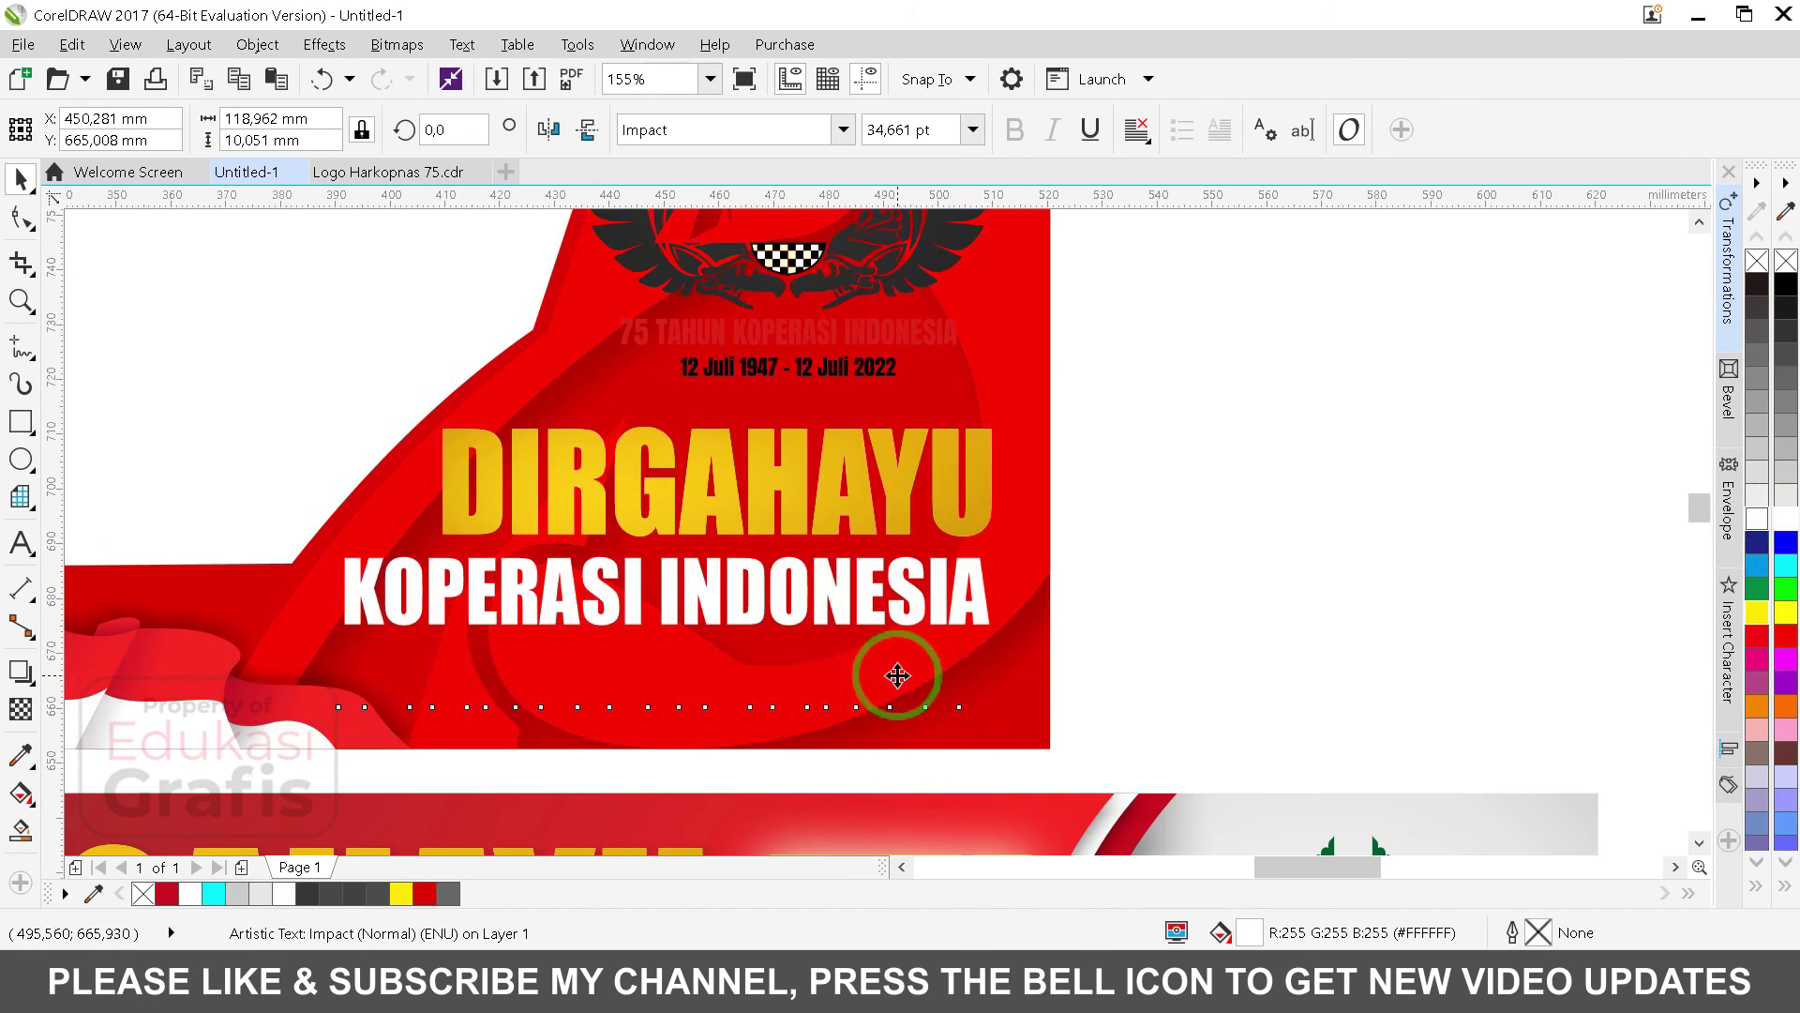
pyautogui.moveTo(331, 720); pyautogui.dragTo(413, 696)
pyautogui.moveTo(616, 645); pyautogui.dragTo(531, 603)
# Step: Group the DIRGAHAYU, KOPERASI INDONESIA and date texts and add a dark drop shadow falling toward the lower right
pyautogui.moveTo(1150, 724); pyautogui.dragTo(201, 405)
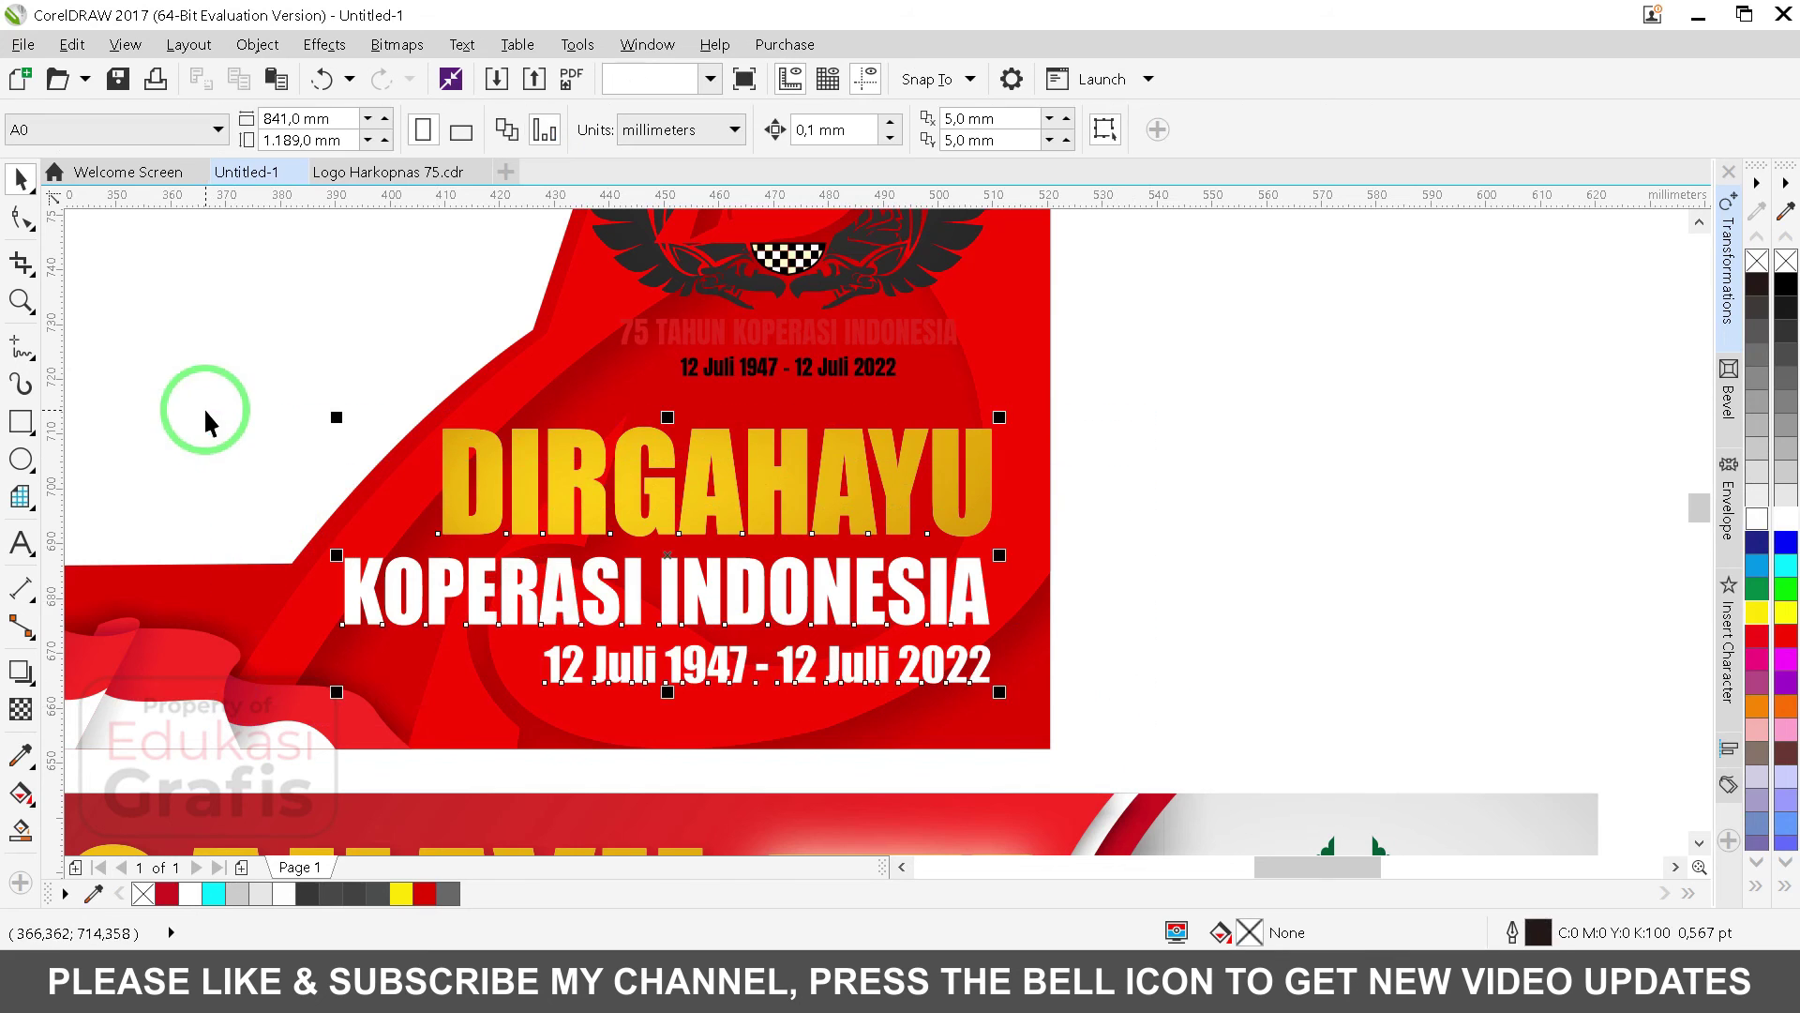
pyautogui.hotkey('ctrl', 'g')
pyautogui.click(21, 671)
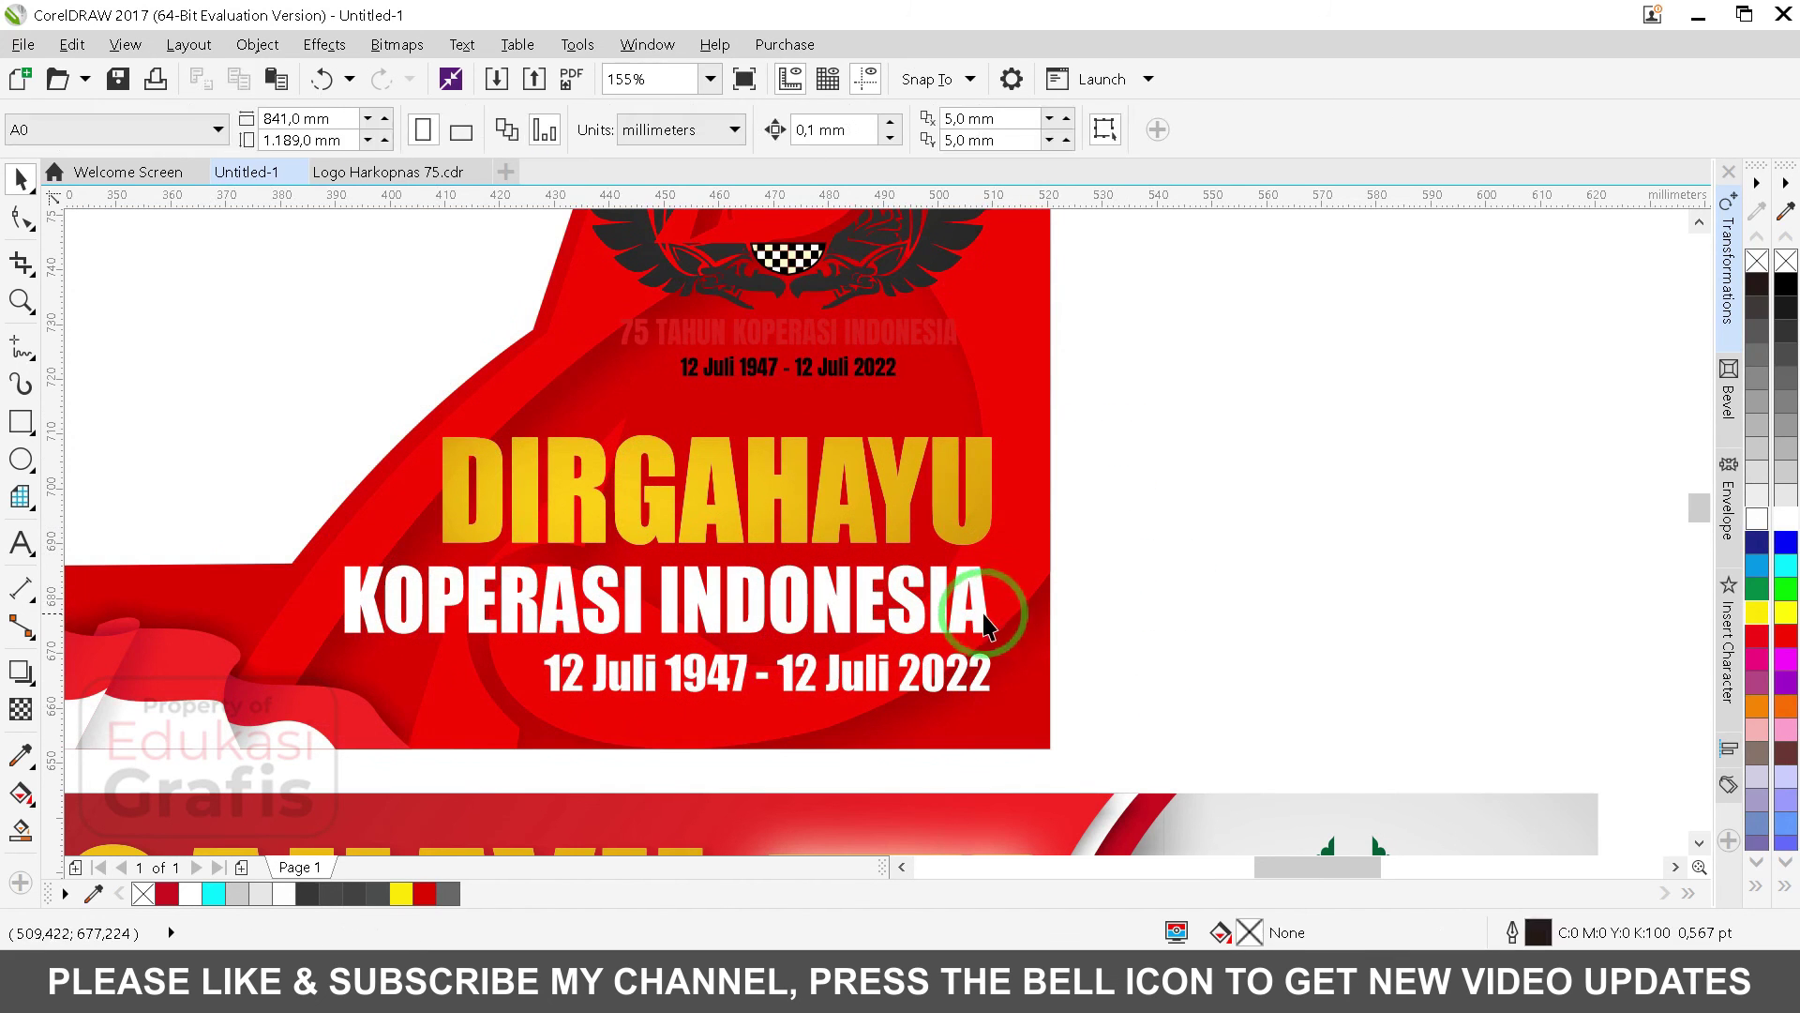
pyautogui.scroll(3, 504, 728)
pyautogui.moveTo(786, 450); pyautogui.dragTo(1078, 683)
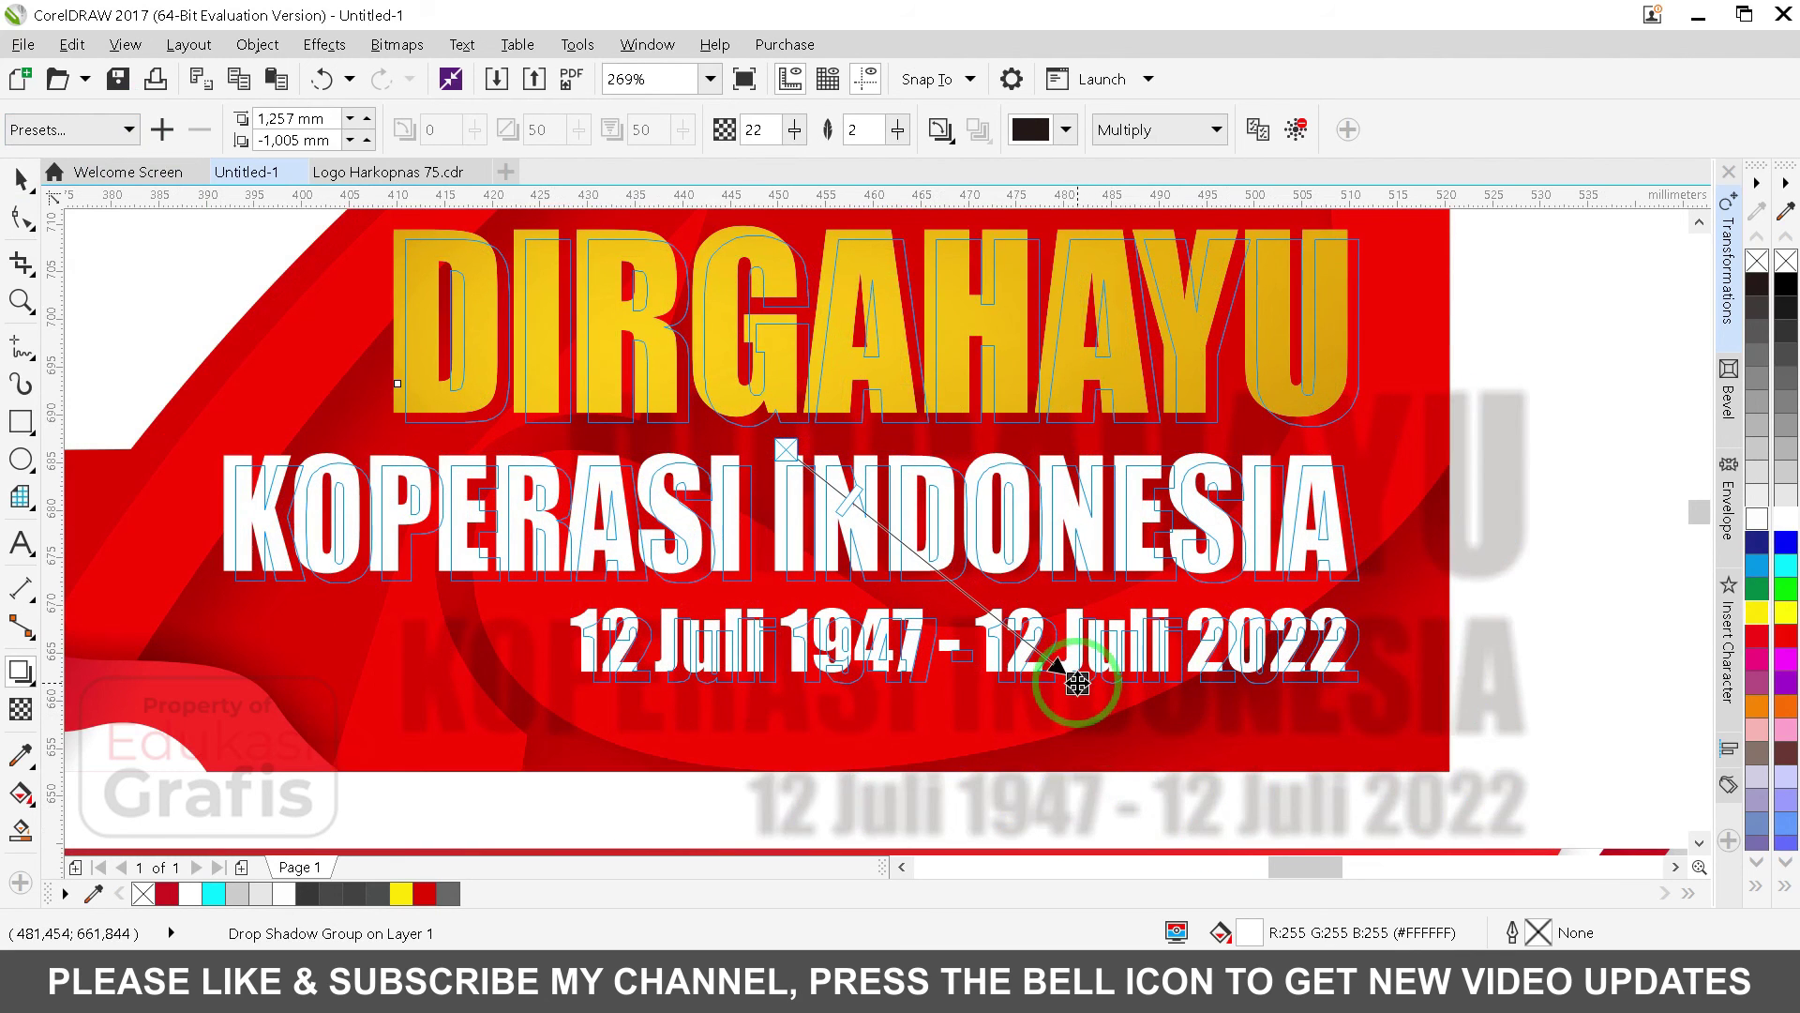
pyautogui.press('space')
pyautogui.click(1426, 752)
pyautogui.hotkey('shift', 'F2')
pyautogui.click(1371, 605)
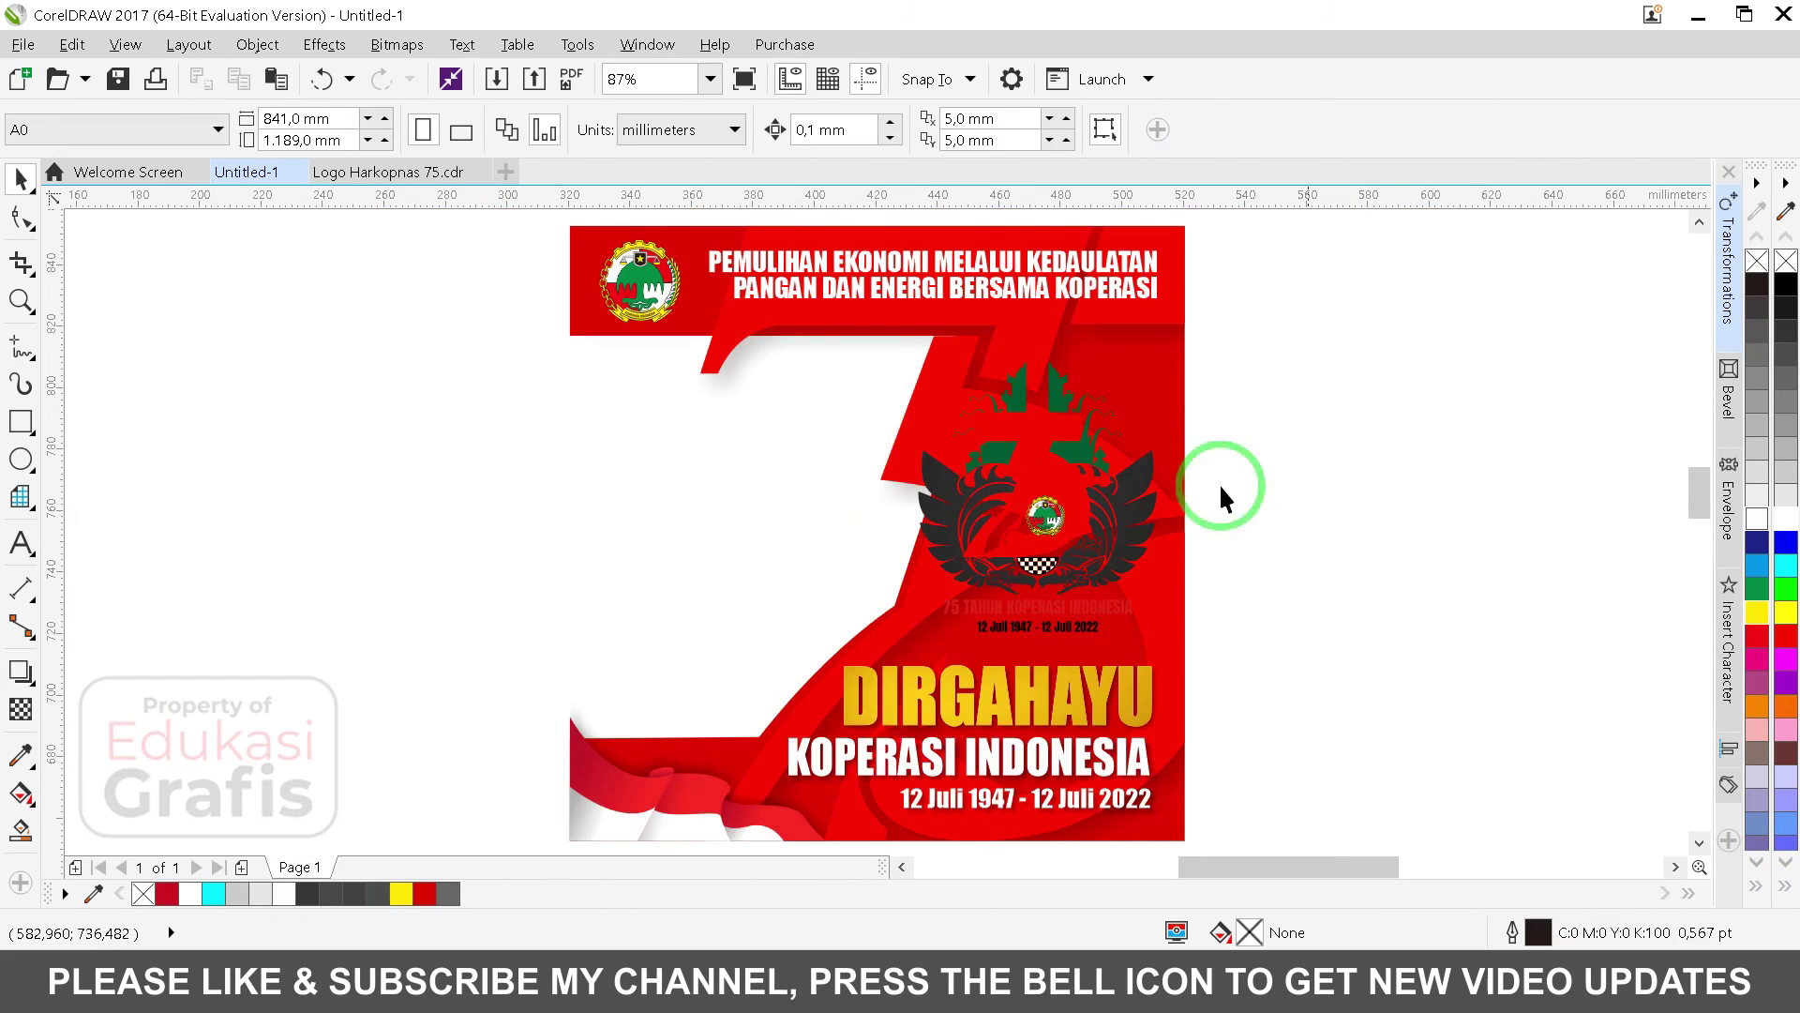
# Step: Apply the Small Glow shadow preset to the anniversary logo on the red square and make the glow white
pyautogui.click(1004, 488)
pyautogui.click(23, 677)
pyautogui.click(60, 131)
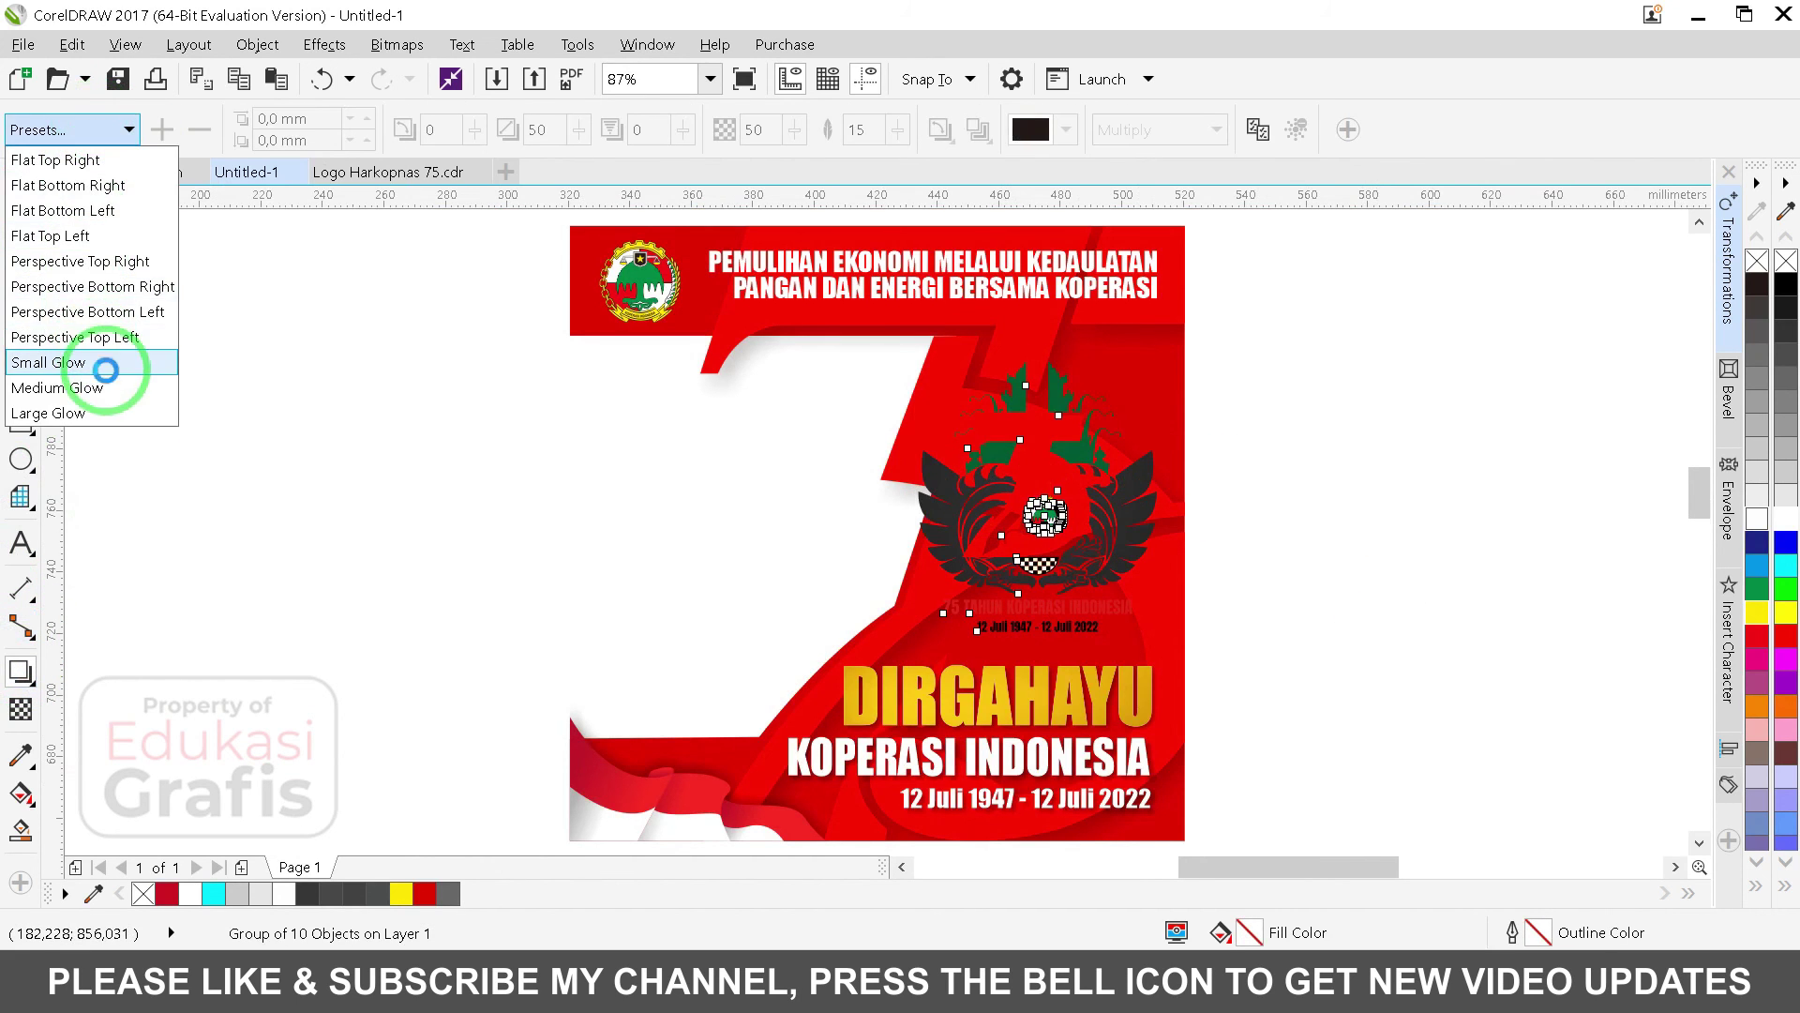
pyautogui.click(103, 359)
pyautogui.click(1061, 130)
pyautogui.moveTo(1111, 377); pyautogui.dragTo(977, 218)
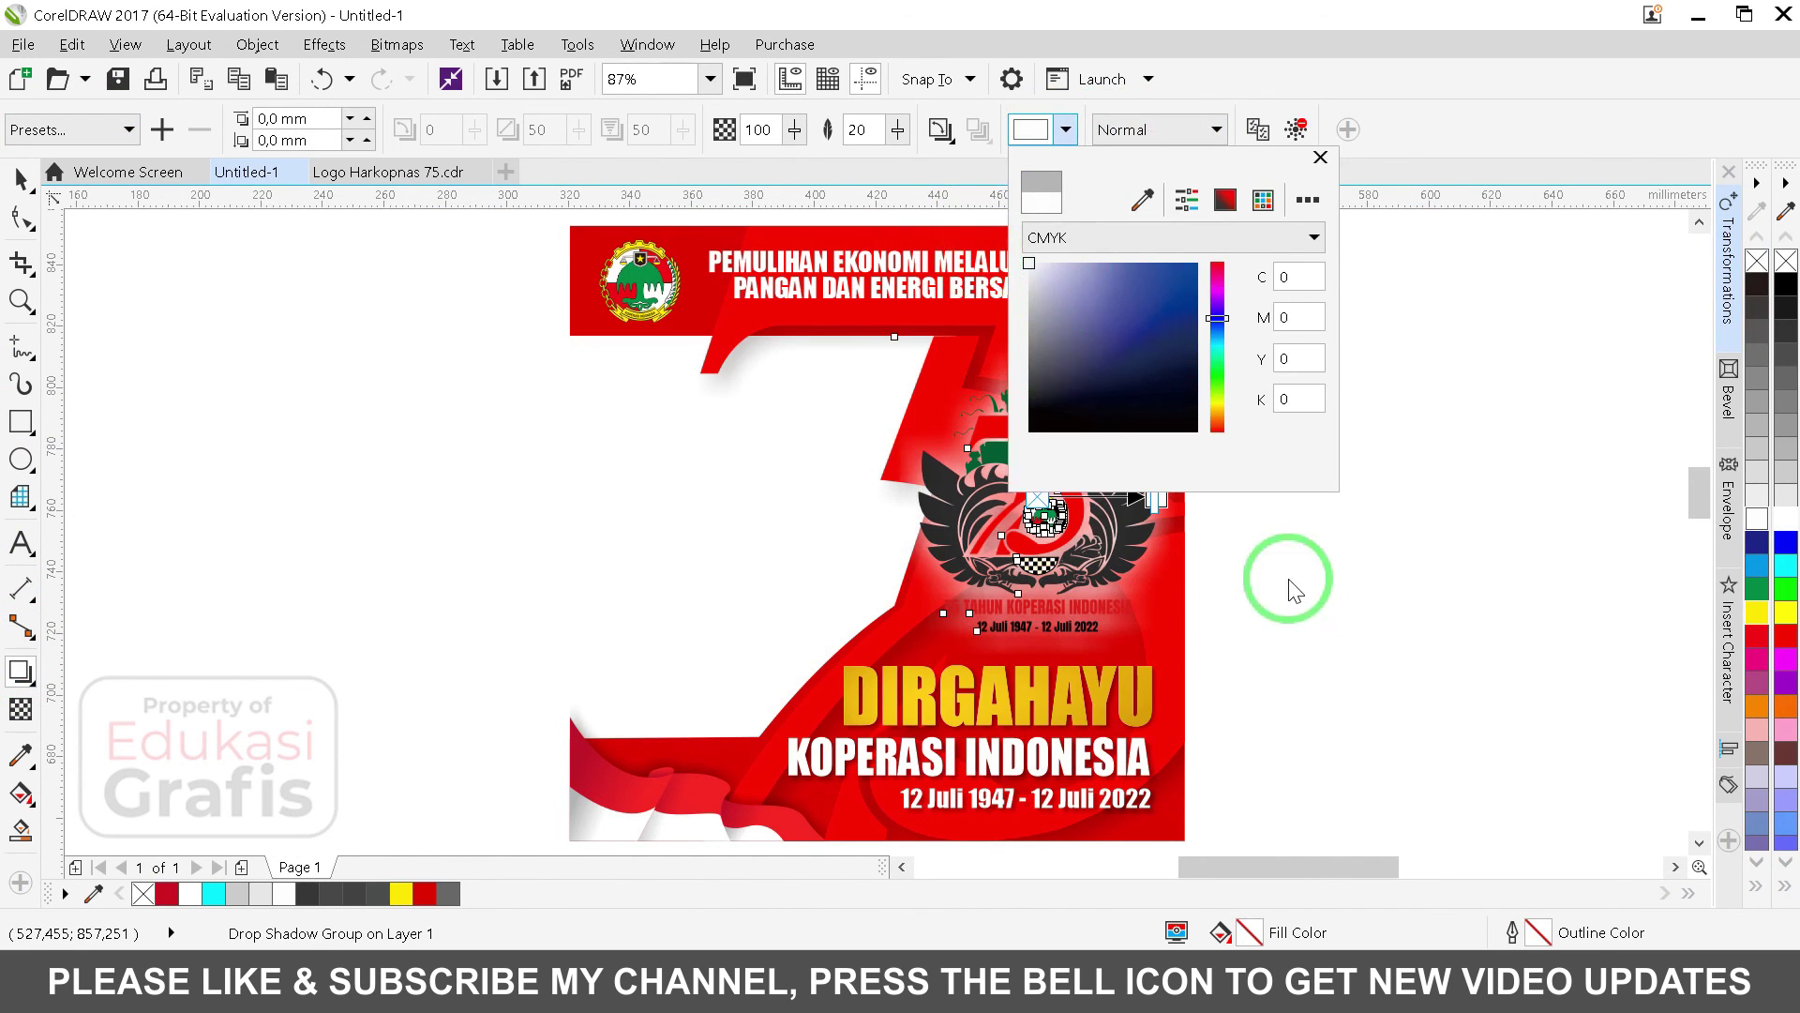
pyautogui.click(1288, 578)
# Step: Change the logo glow's feathering direction and edge style, and set its feathering to 5
pyautogui.press('F2')
pyautogui.moveTo(841, 289); pyautogui.dragTo(1305, 656)
pyautogui.click(941, 129)
pyautogui.click(1008, 273)
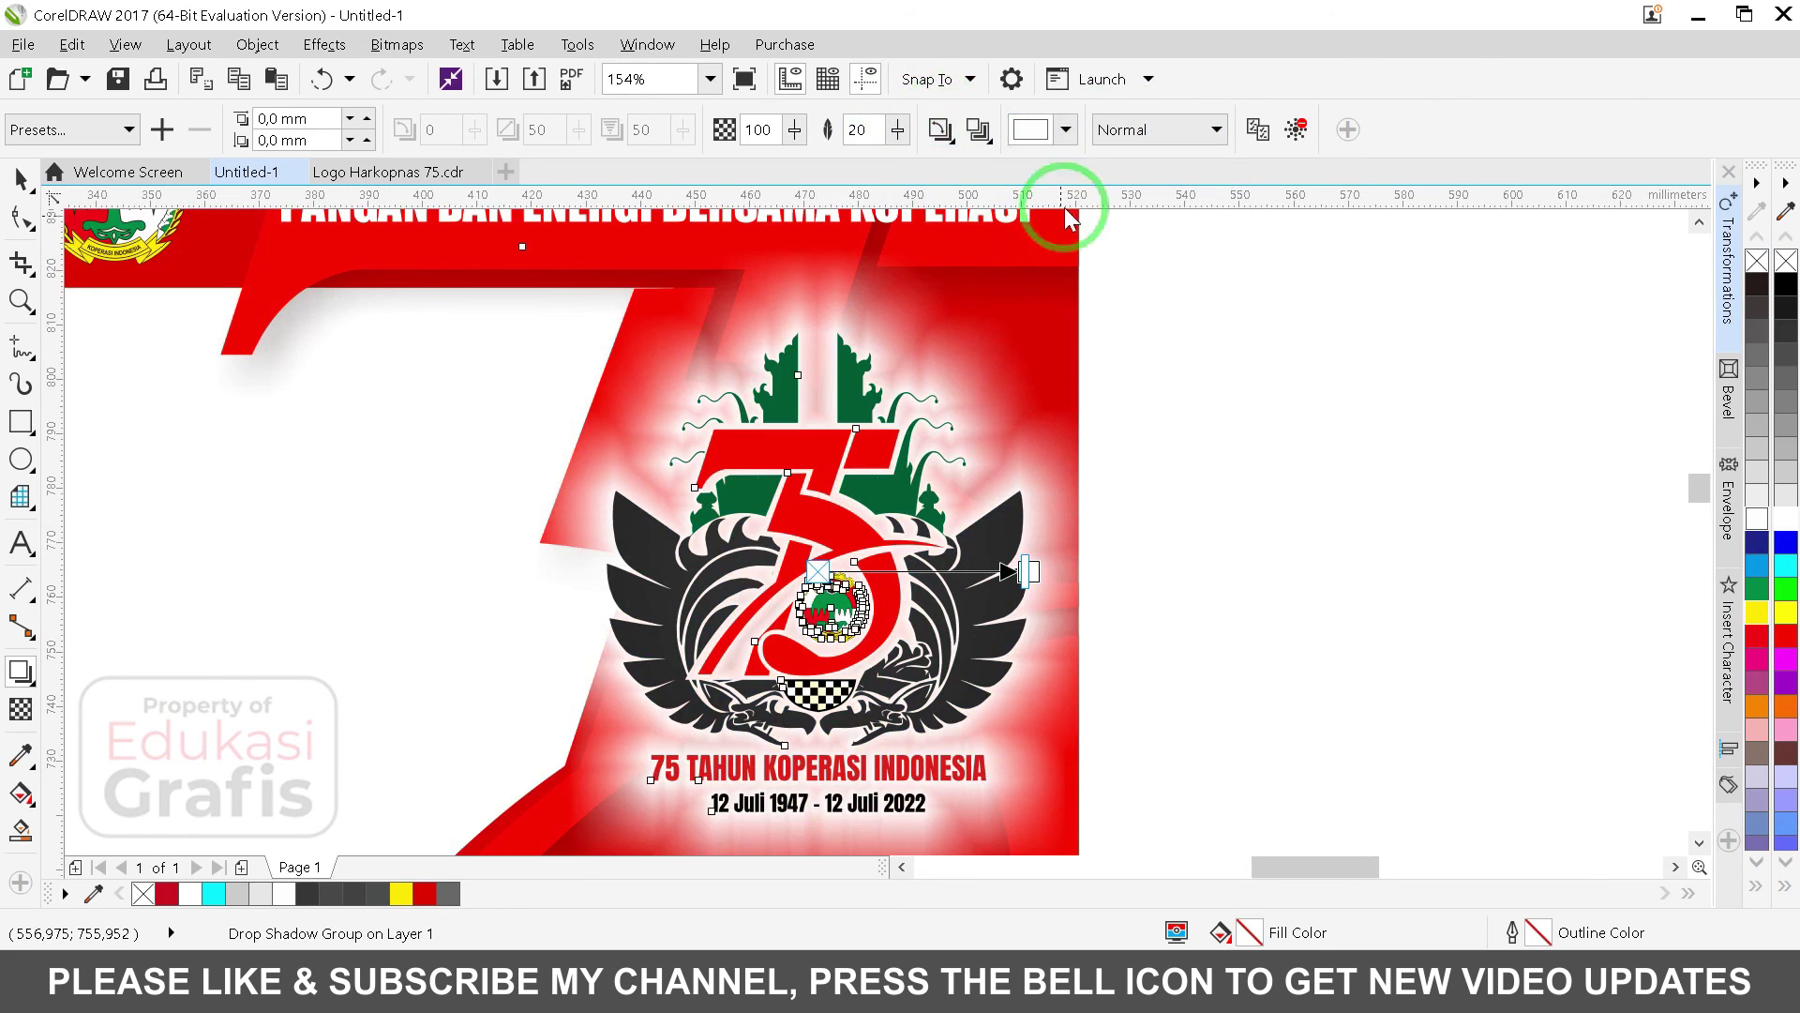
pyautogui.click(981, 131)
pyautogui.click(1032, 188)
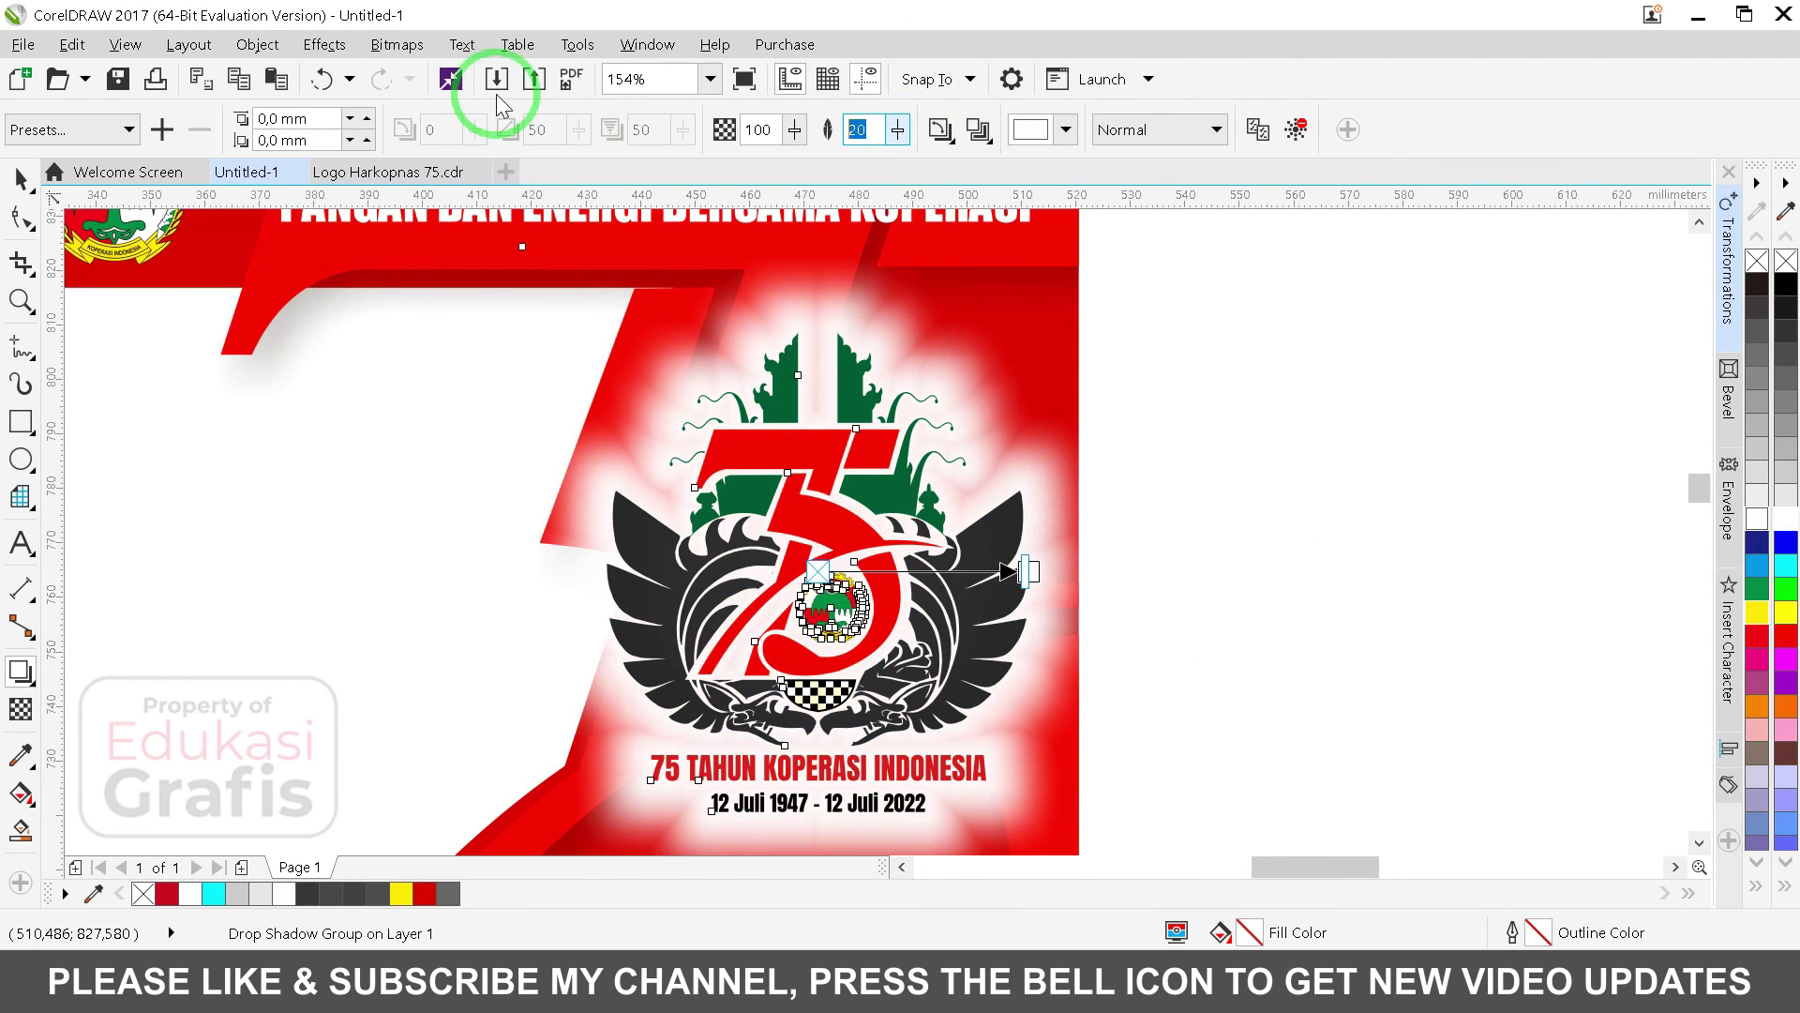
pyautogui.write('5')
pyautogui.press('Return')
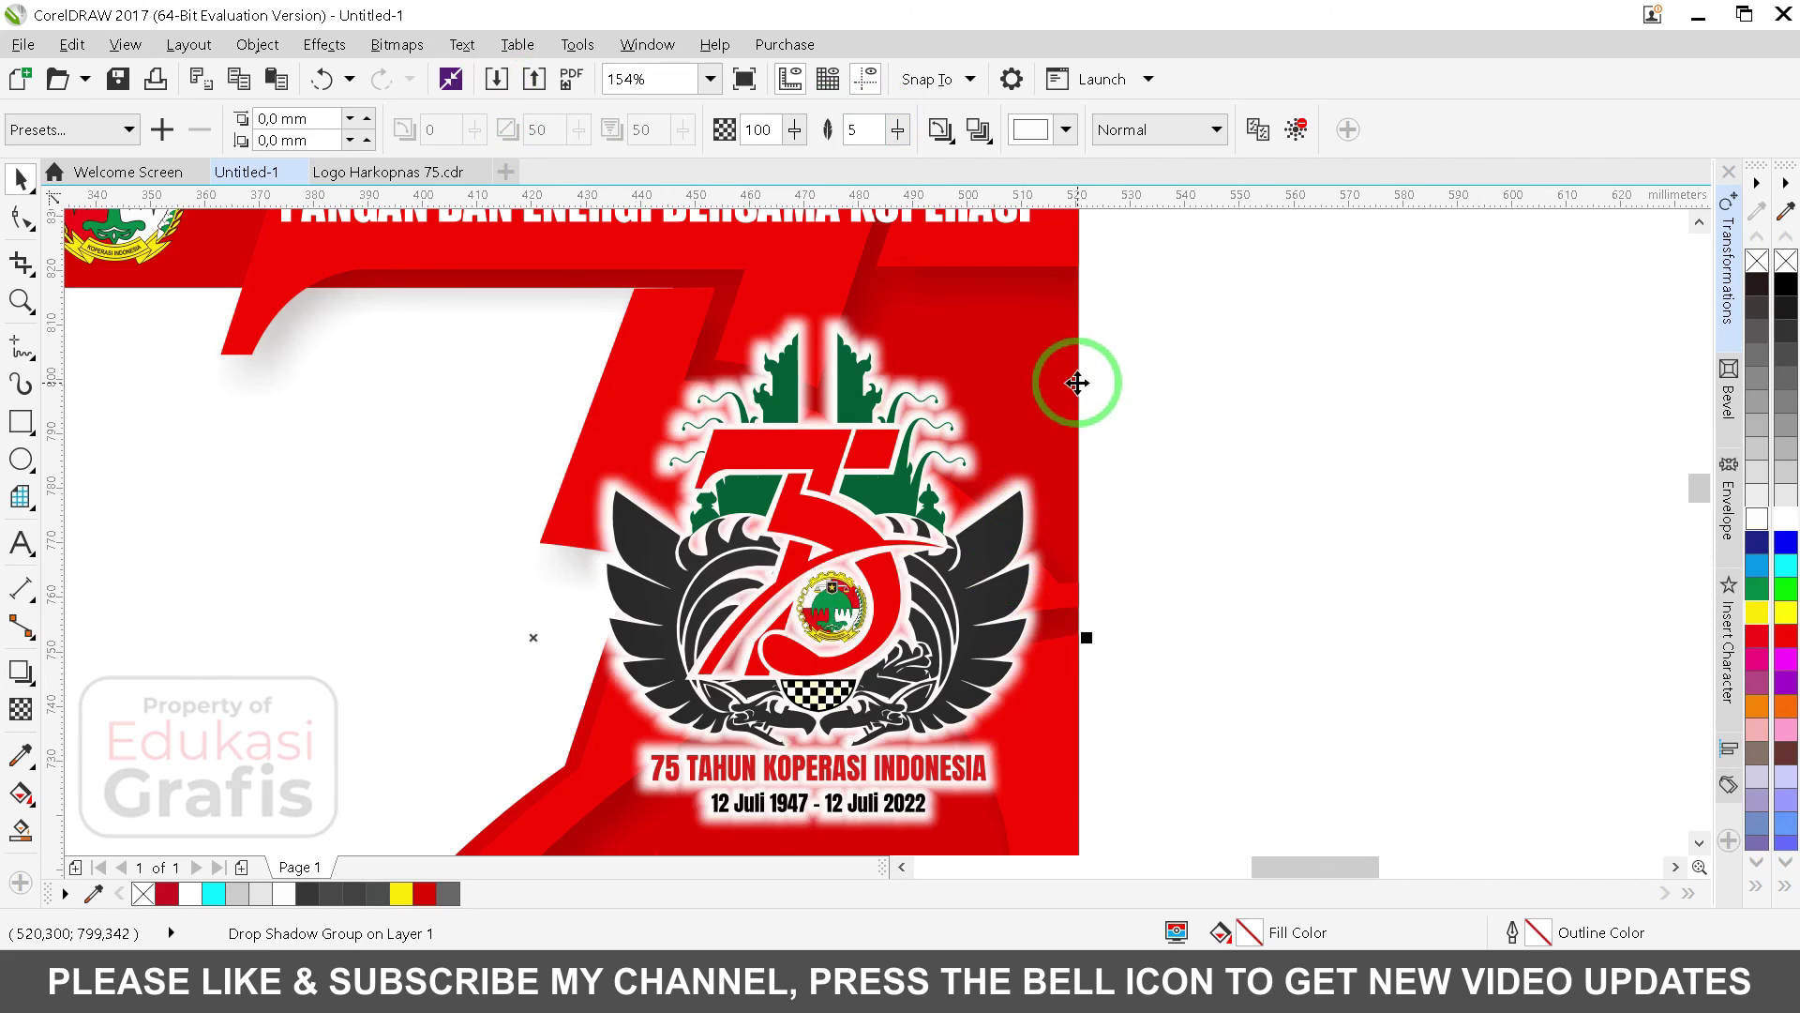
pyautogui.press('F4')
pyautogui.click(1366, 518)
pyautogui.press('Tab')
pyautogui.click(1341, 487)
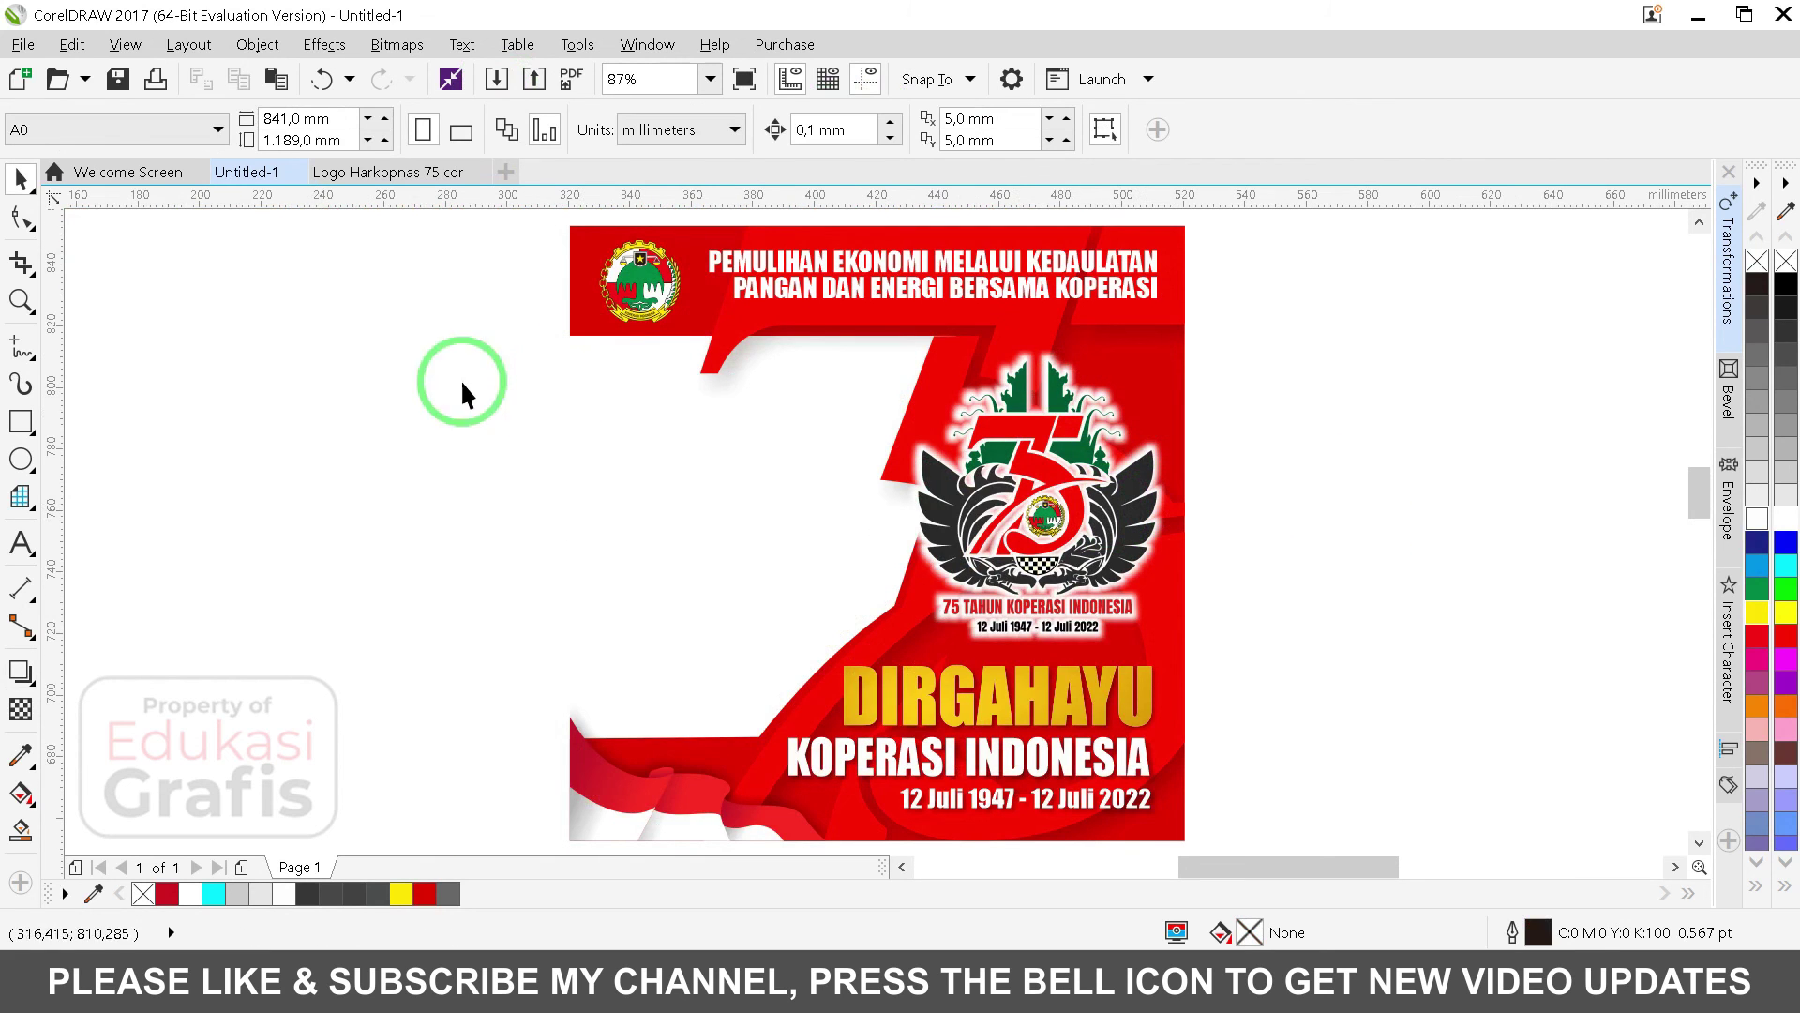
# Step: Inspect the drop shadow of the grouped title text up close
pyautogui.moveTo(1102, 623); pyautogui.dragTo(1227, 810)
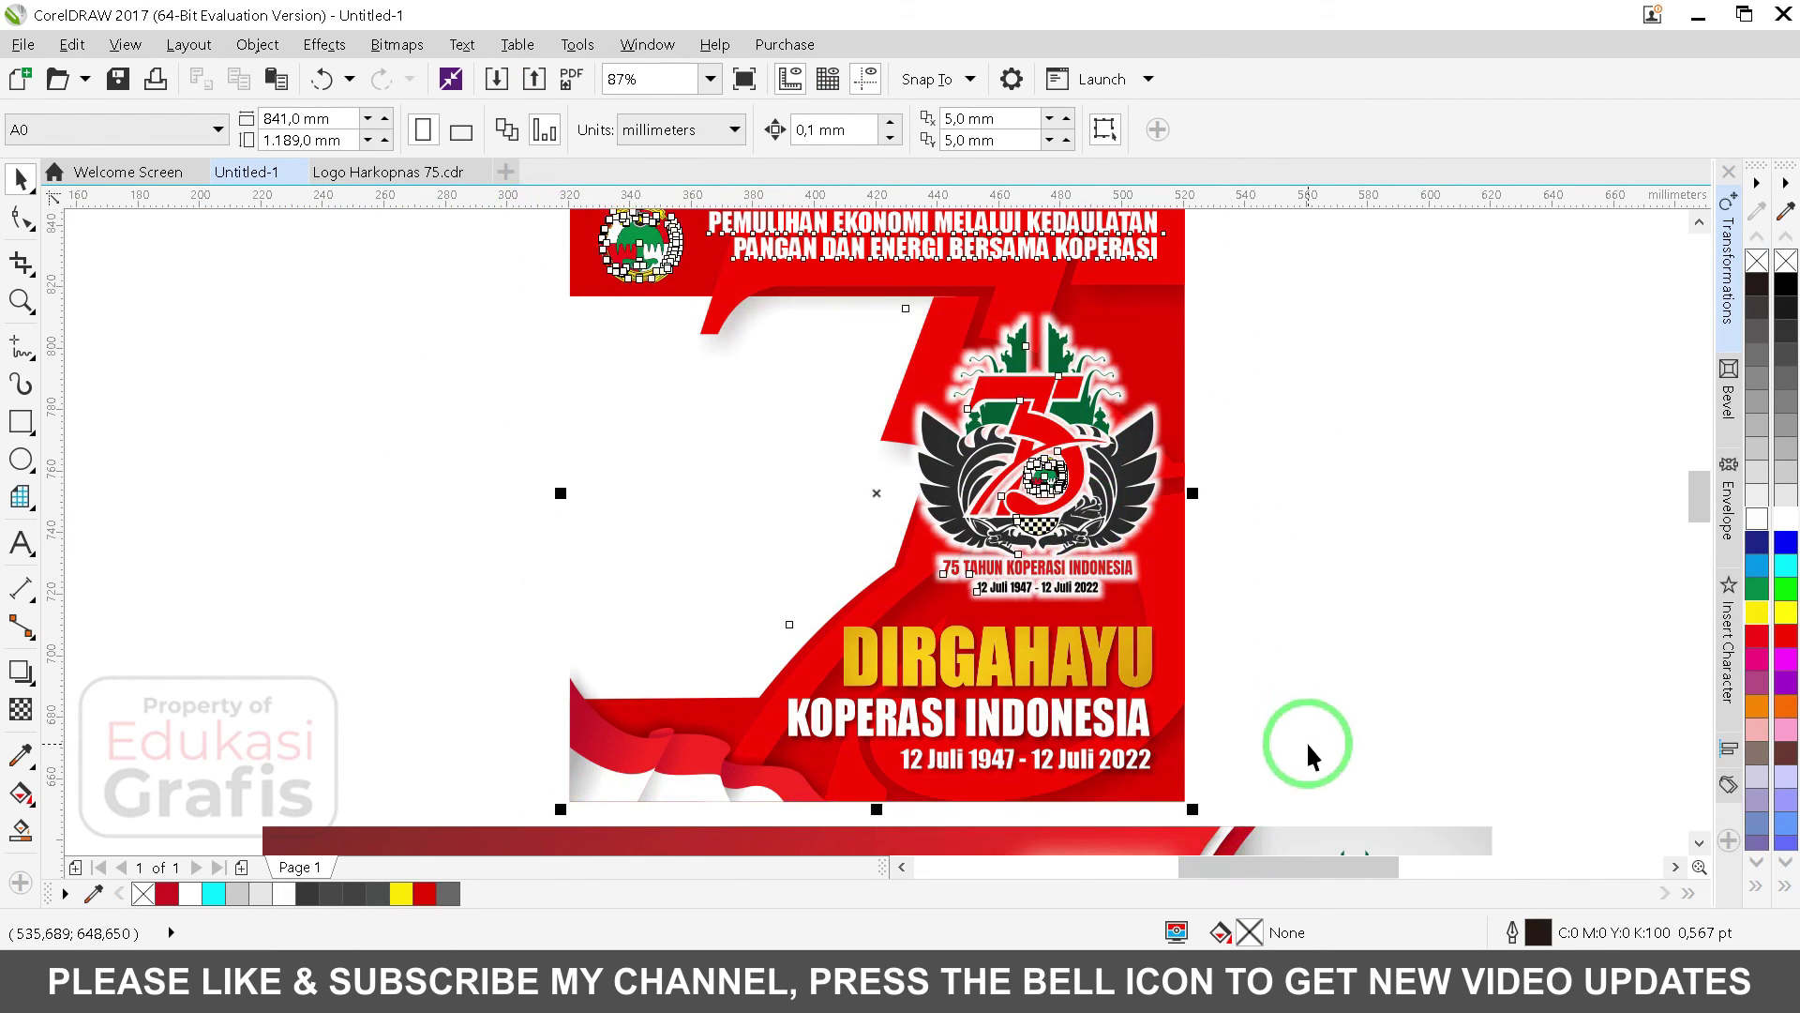
pyautogui.click(1307, 747)
pyautogui.press('F2')
pyautogui.moveTo(948, 641); pyautogui.dragTo(1239, 821)
pyautogui.doubleClick(946, 587)
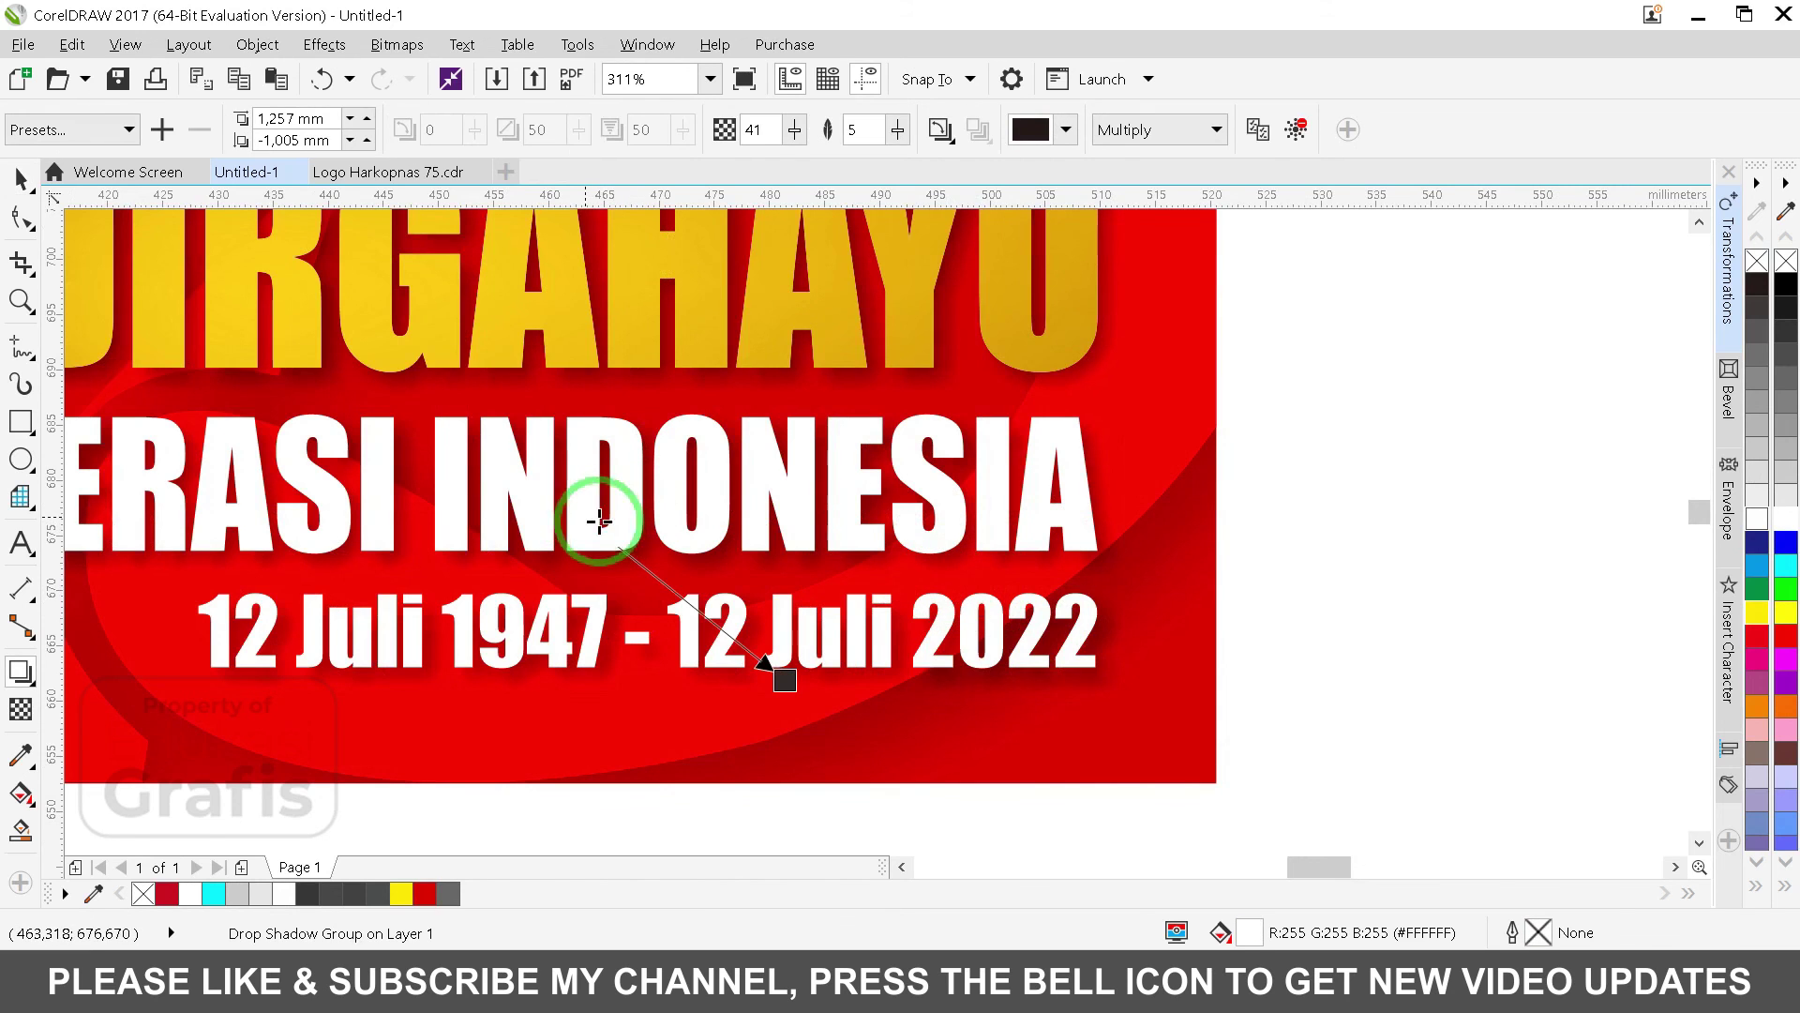
pyautogui.click(1169, 774)
pyautogui.hotkey('shift', 'F2')
# Step: Group all objects of the square design into one group and the objects of the banner into another
pyautogui.scroll(-2, 934, 446)
pyautogui.click(665, 287)
pyautogui.moveTo(1142, 622); pyautogui.dragTo(1143, 624)
pyautogui.hotkey('ctrl', 'g')
pyautogui.moveTo(1314, 615); pyautogui.dragTo(524, 817)
pyautogui.hotkey('ctrl', 'g')
pyautogui.click(1330, 523)
pyautogui.press('F4')
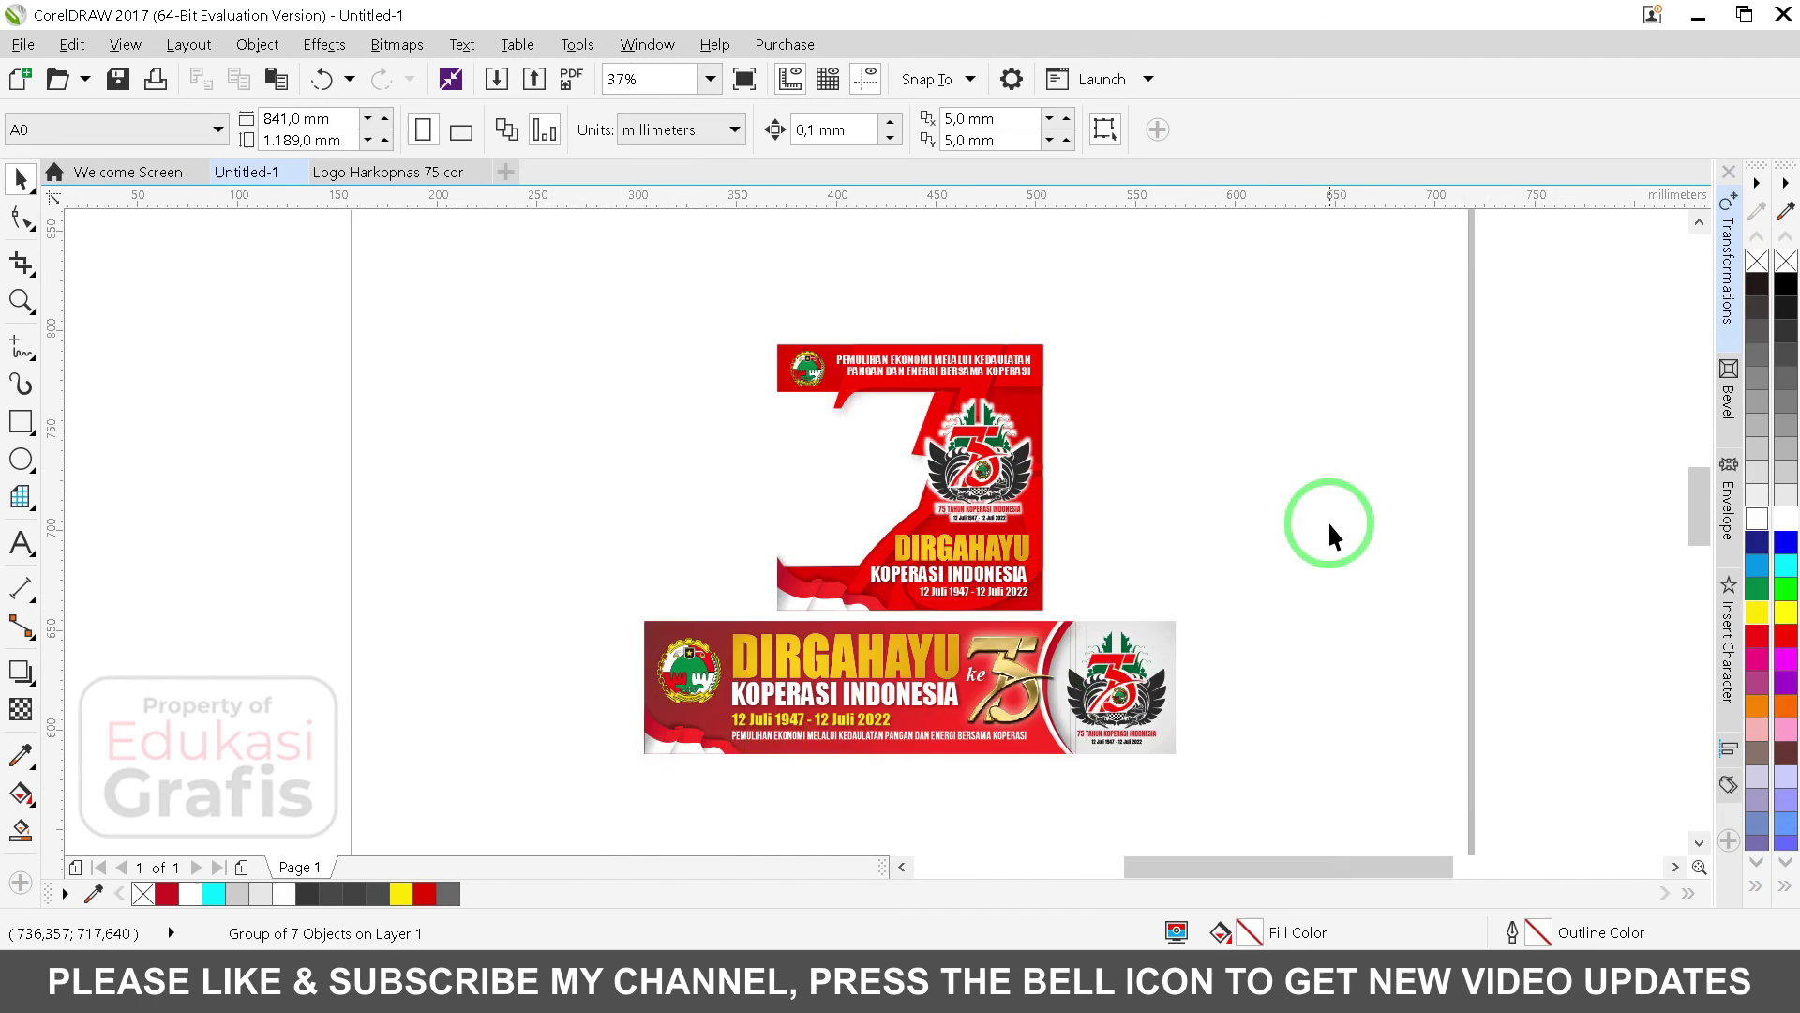
pyautogui.scroll(2, 1332, 535)
pyautogui.click(696, 630)
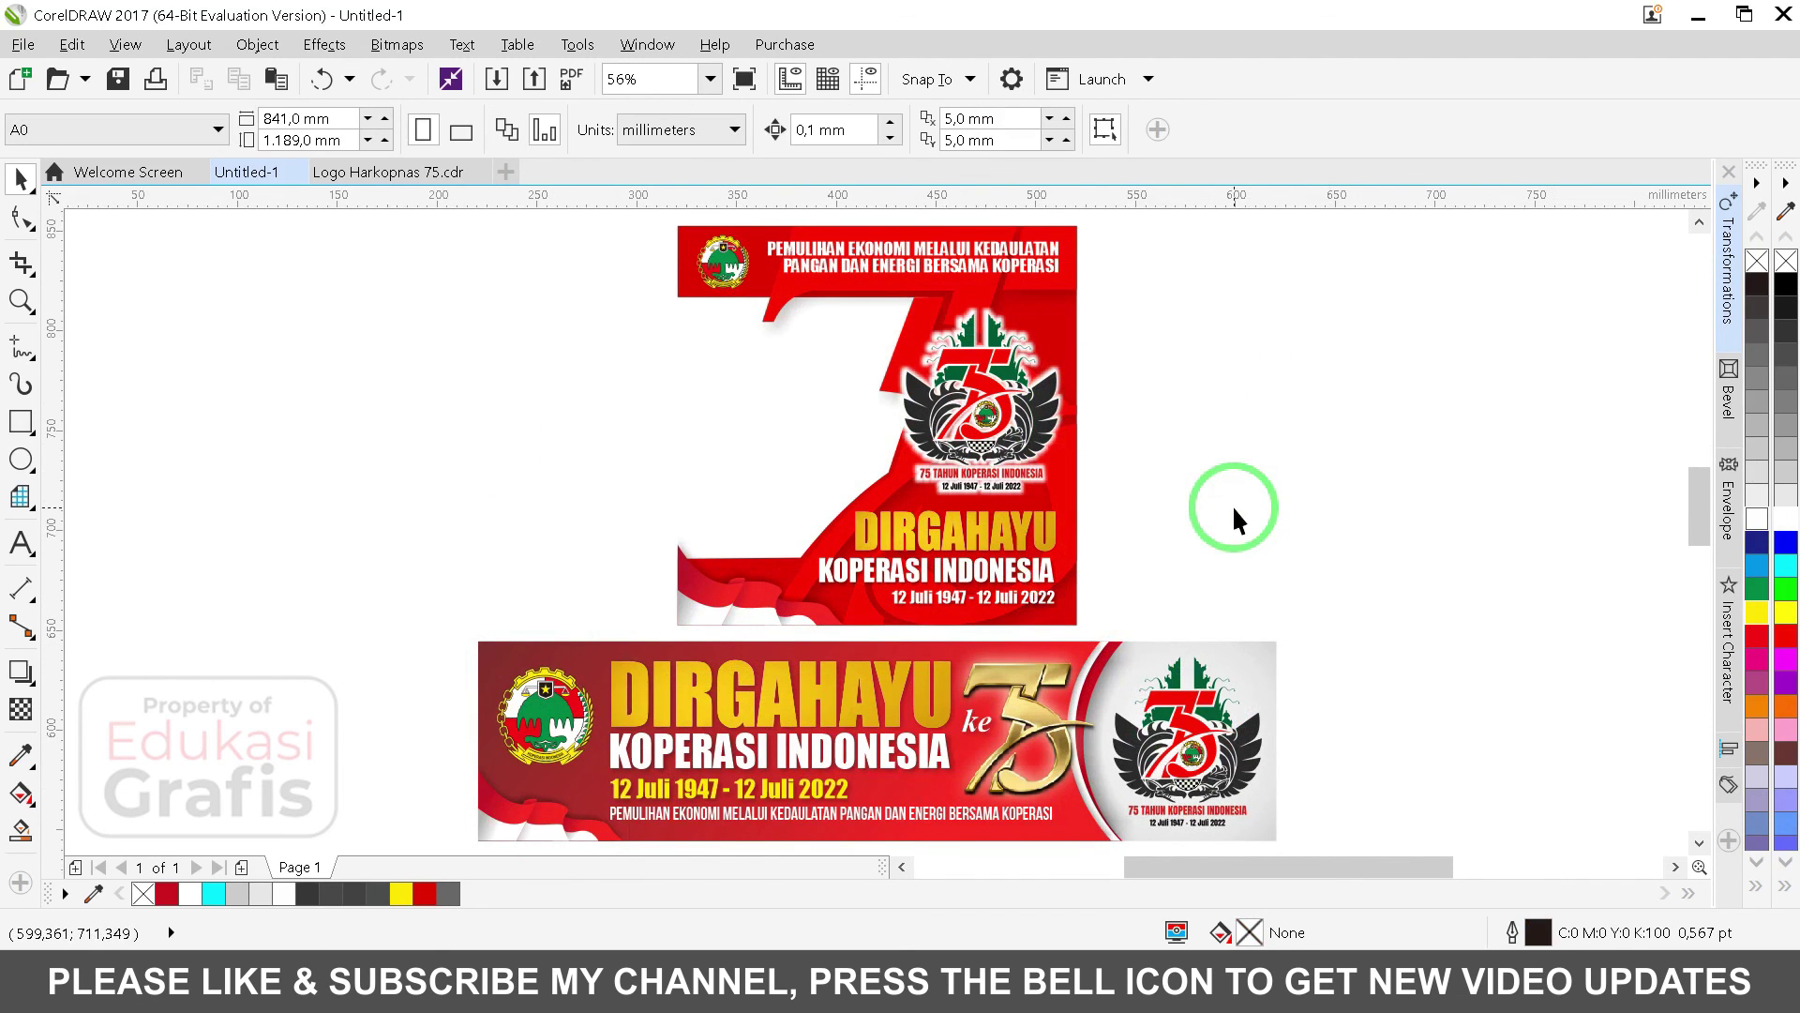